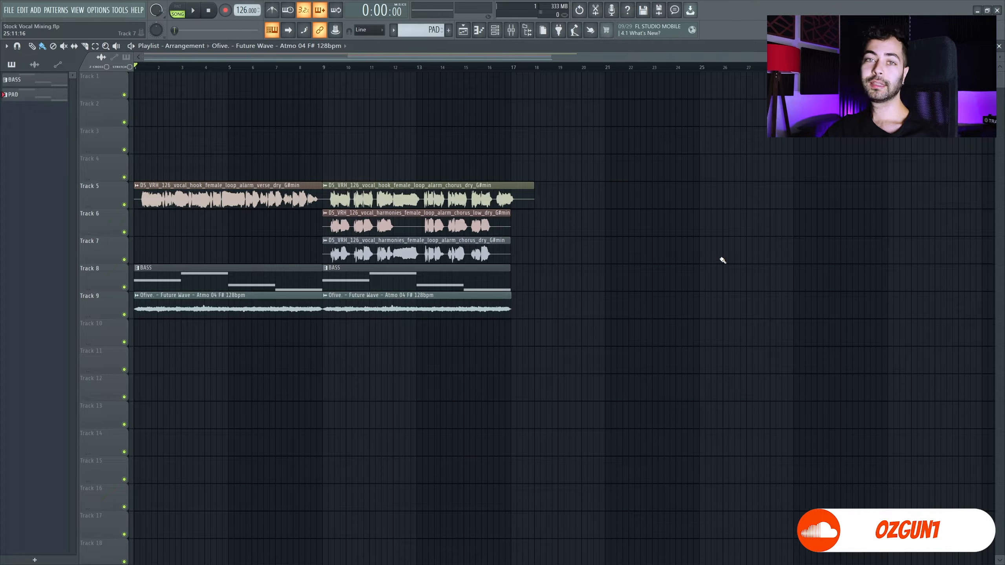
Start song playback and add Wave Candy to the last effect slot of the Master track with the Peak meter preset
key(space)
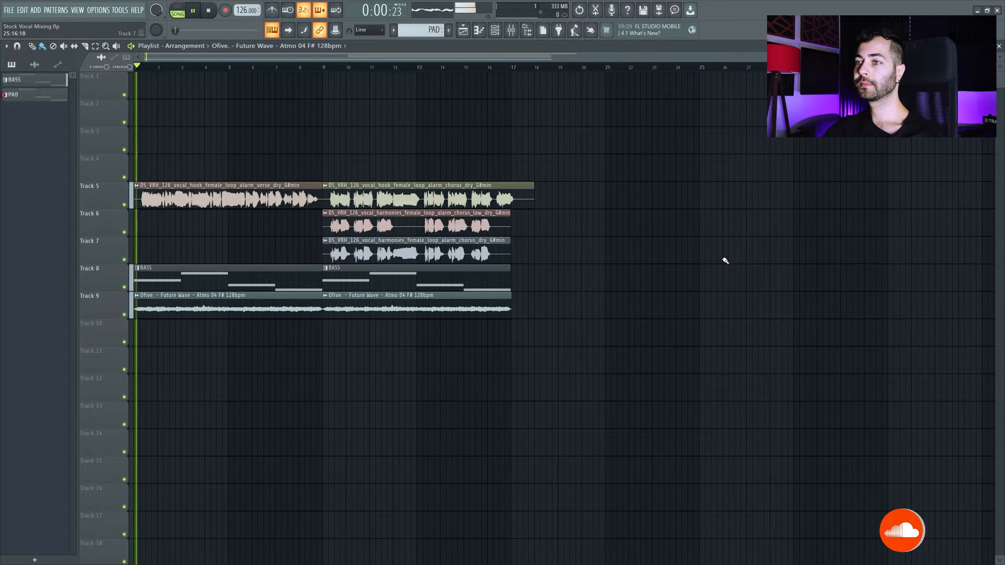
key(F9)
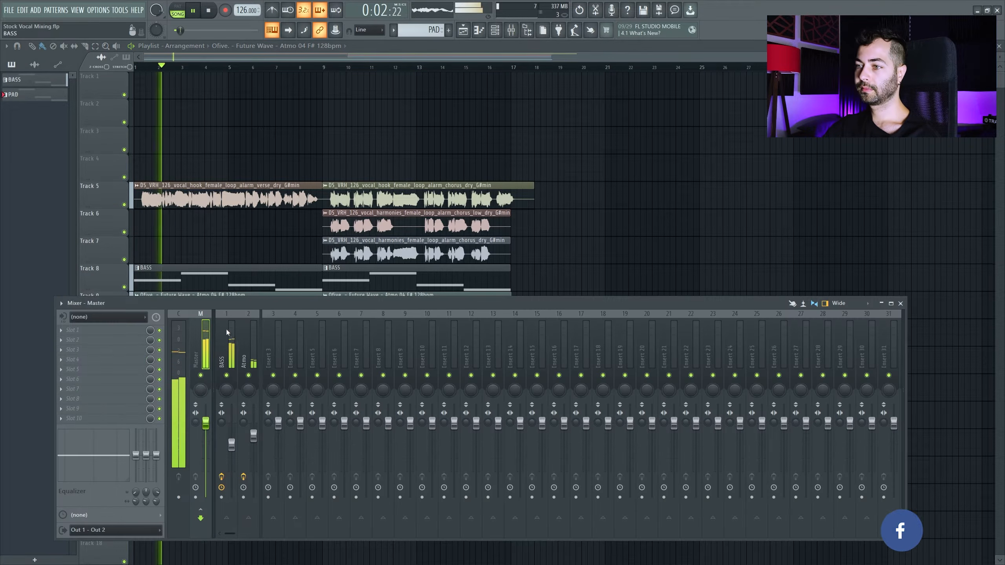
click(147, 418)
click(467, 99)
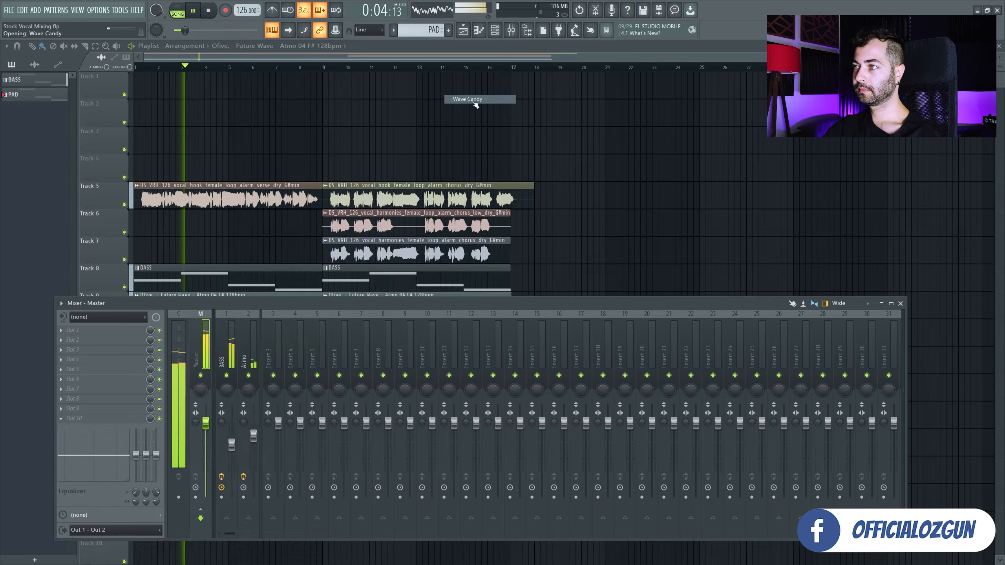
click(498, 271)
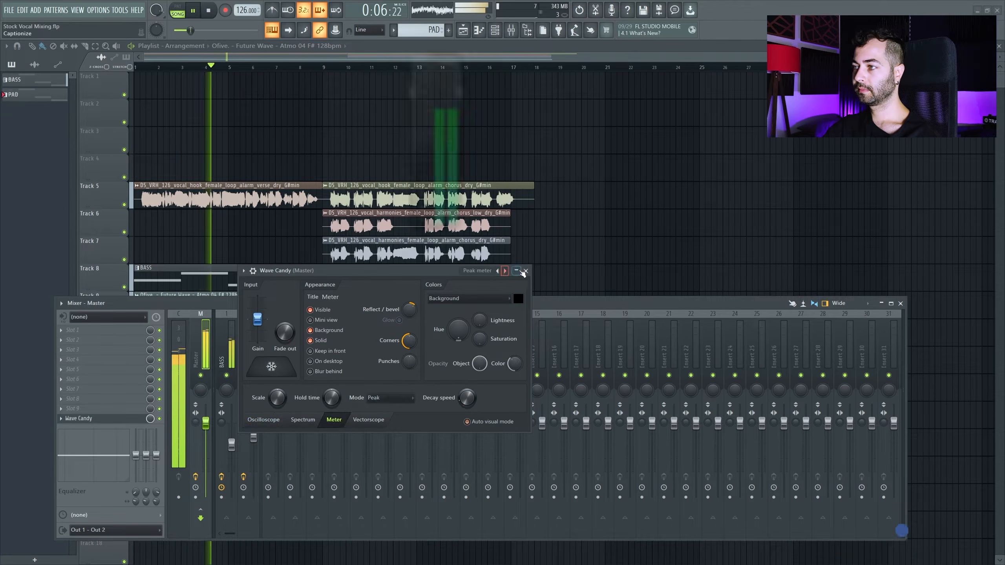
click(525, 271)
Move the floating level meter to the empty lower-right area of the playlist, close the mixer and stop playback
drag(435, 139, 918, 441)
click(900, 303)
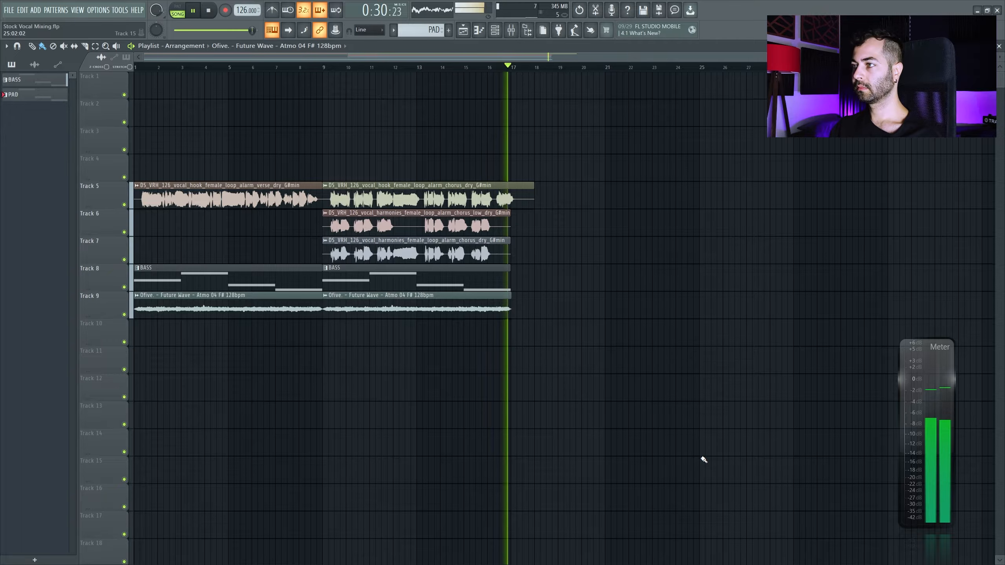
key(space)
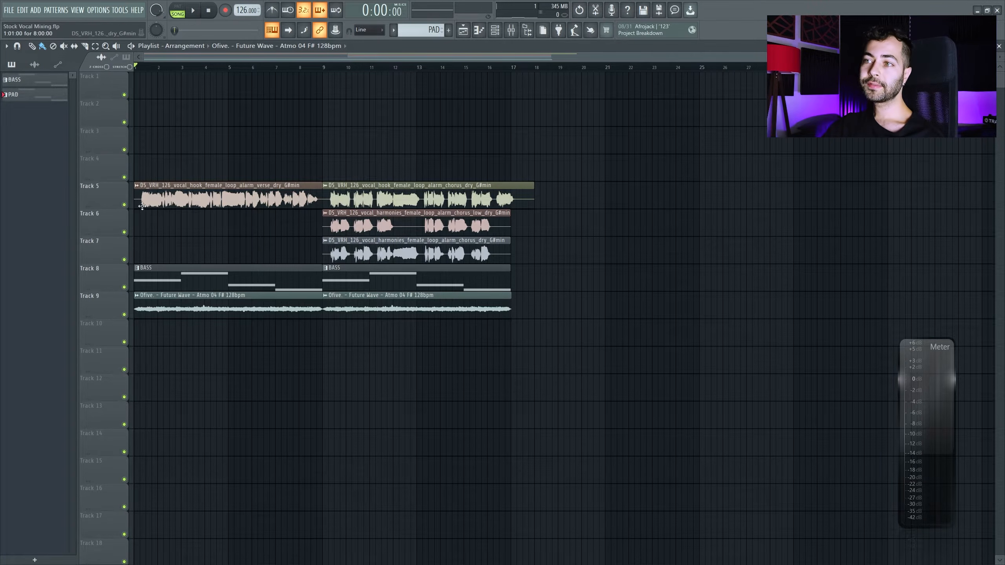
Solo playlist Track 5 and route its verse vocal clip to mixer track 8
ctrl+click(124, 205)
click(193, 208)
double_click(193, 209)
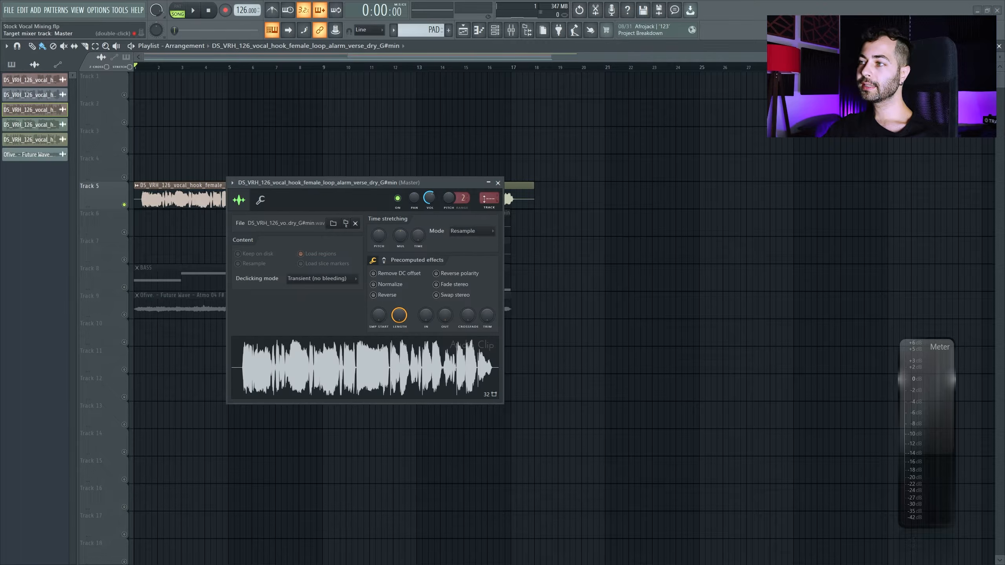
drag(456, 183, 745, 236)
double_click(337, 291)
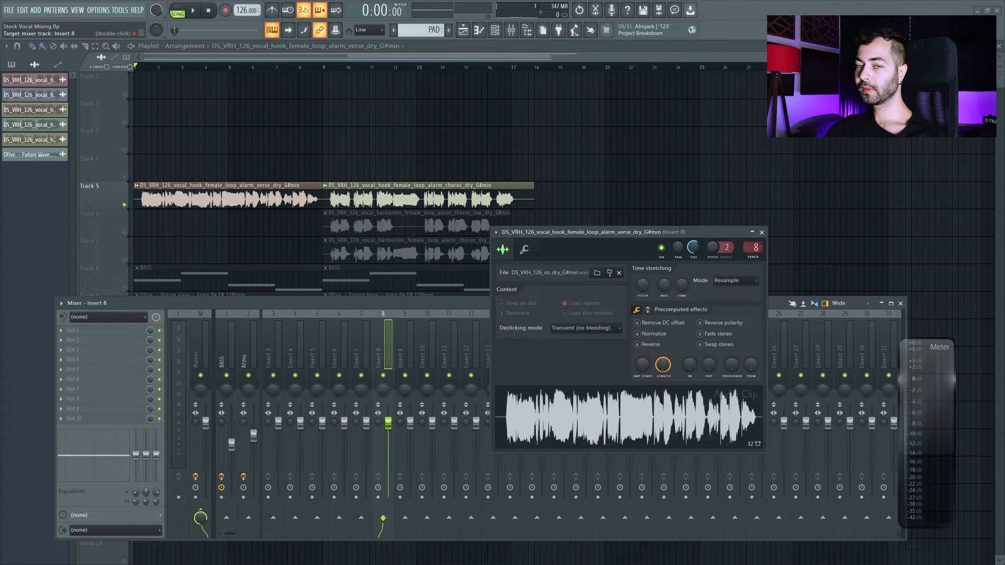
Reposition the mixer window and rename mixer track Insert 8 as Vox
drag(397, 304, 365, 314)
key(F2)
text(V)
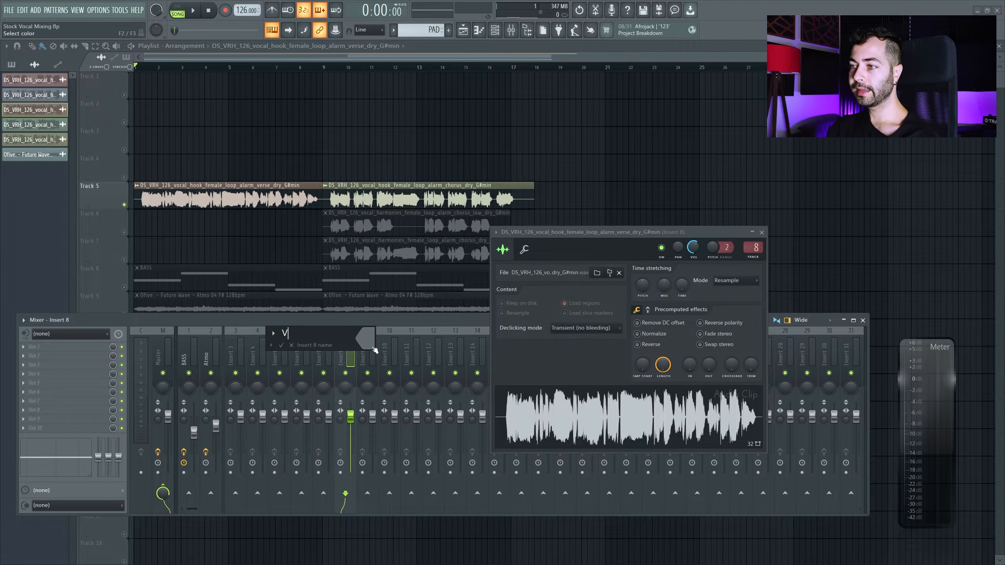
text(ox)
key(Return)
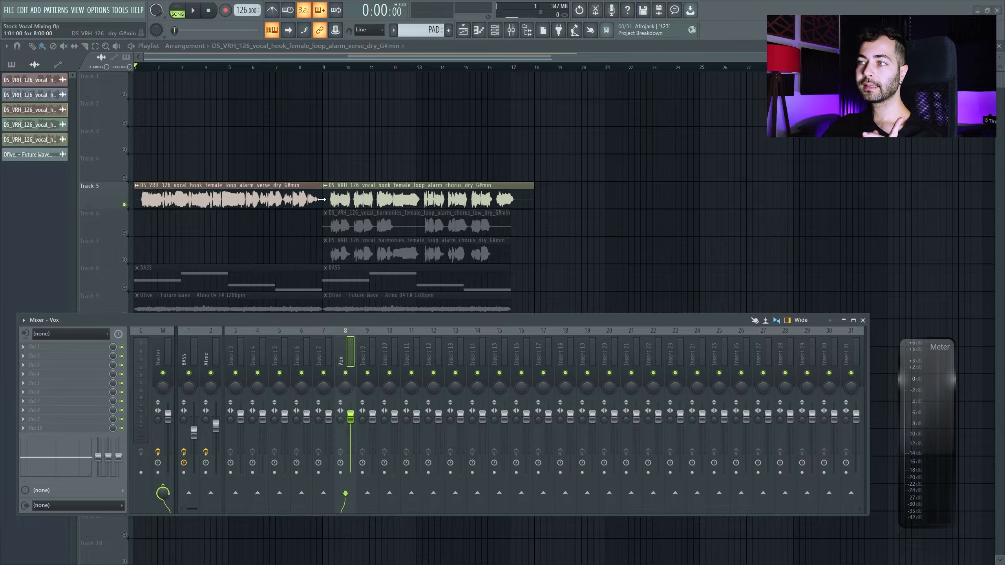
Route the chorus vocal hook clip on Track 5 to mixer track 8, Vox, and close its channel settings
double_click(345, 200)
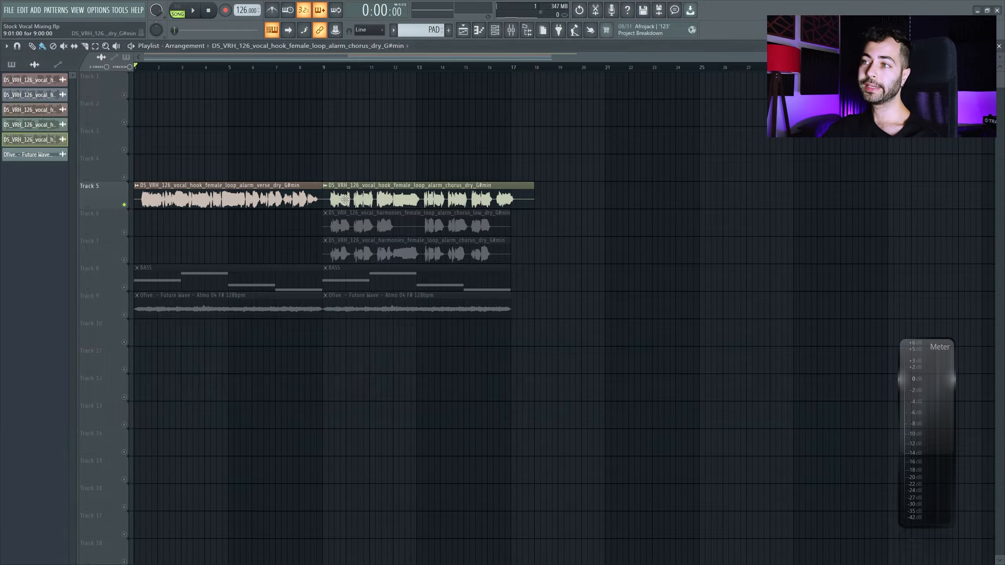
scroll(308, 106, up, 7)
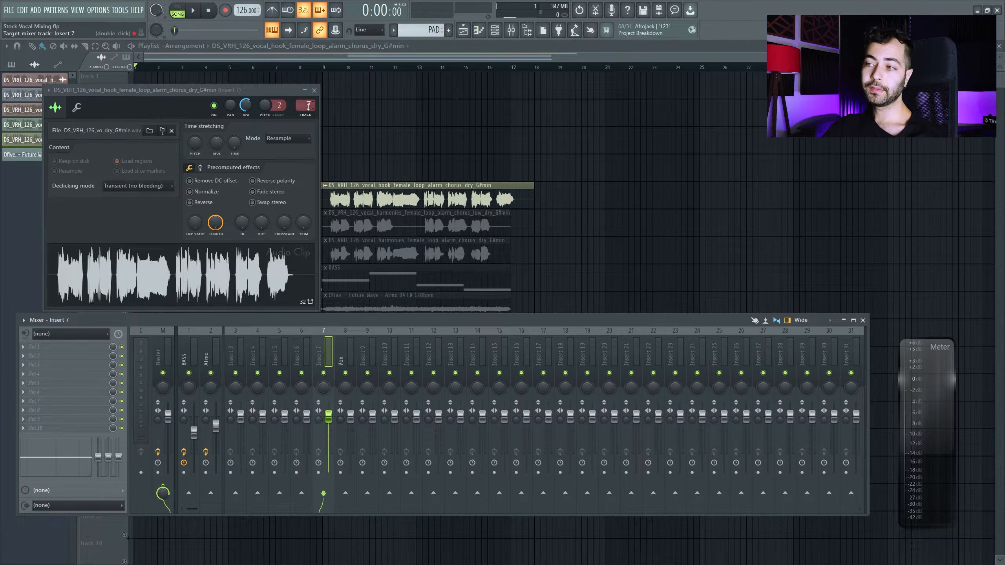
scroll(308, 106, up, 1)
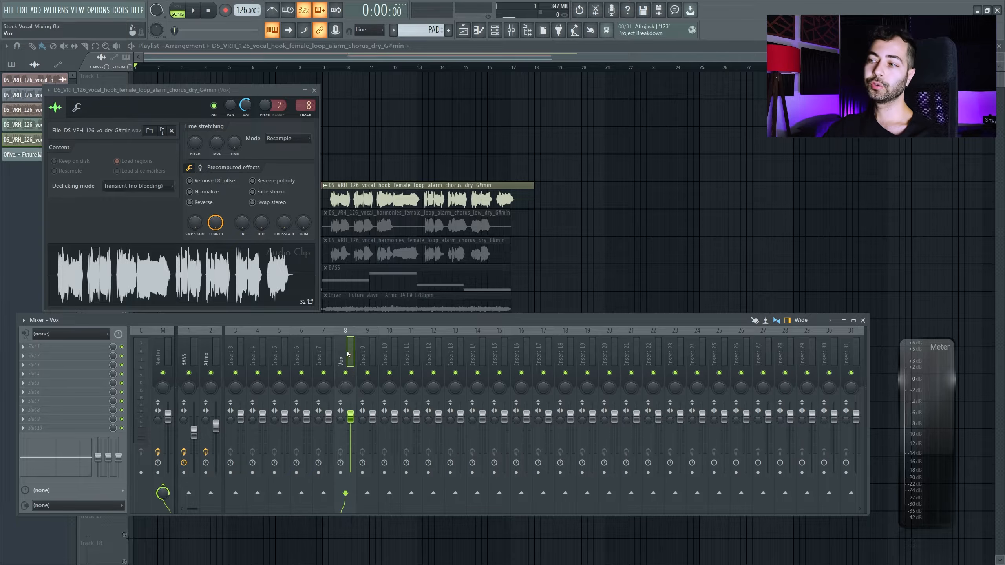
click(315, 91)
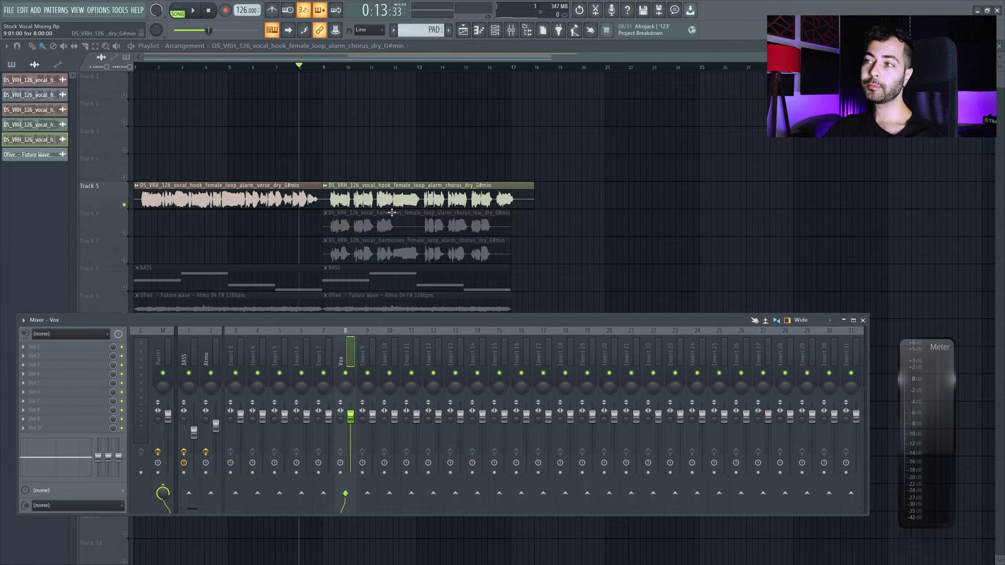
Solo Track 6 and listen to the low chorus harmonies from bar 9
click(130, 233)
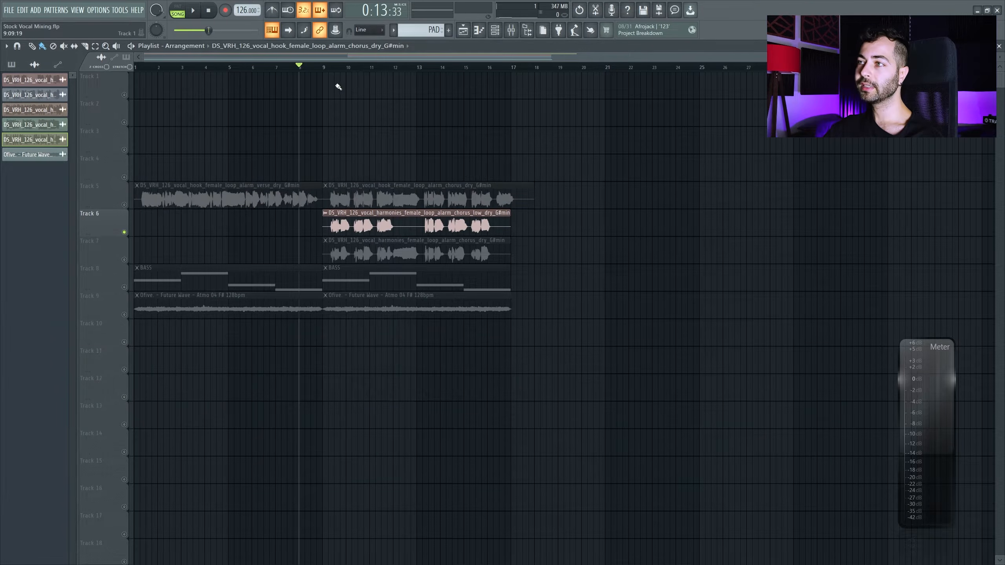
click(325, 68)
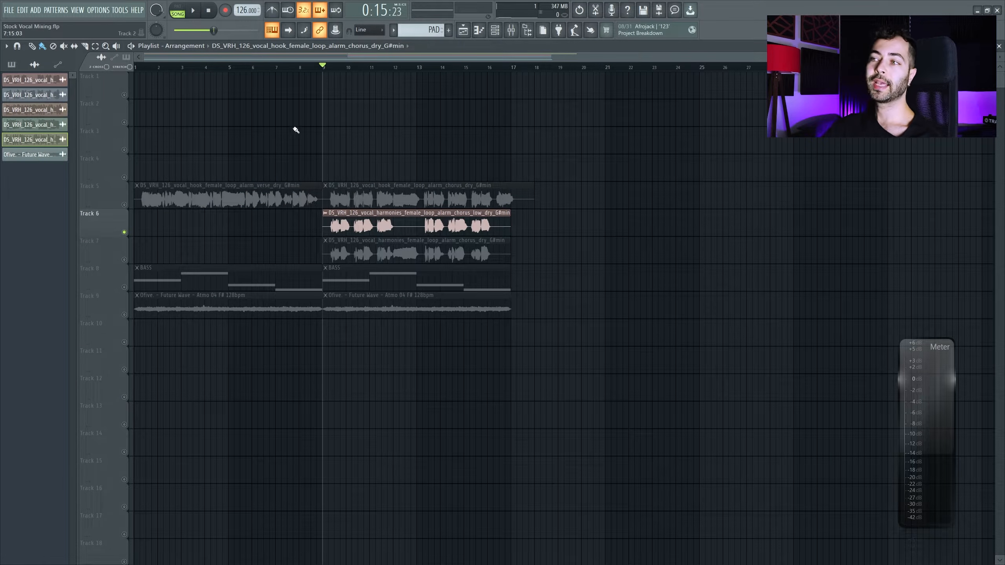
key(space)
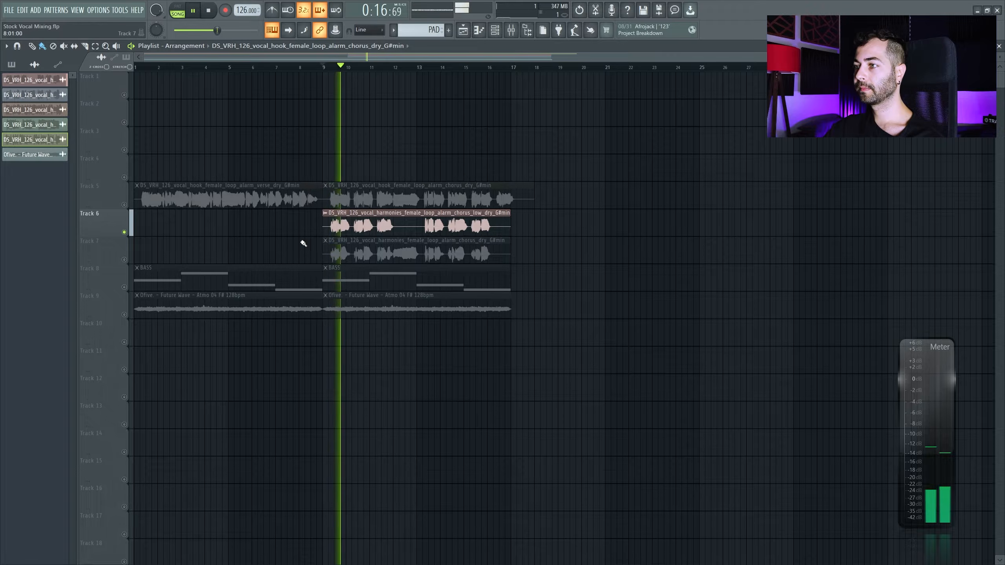
key(space)
Solo Track 7 and listen to its chorus harmonies from bar 9
right_click(125, 260)
key(space)
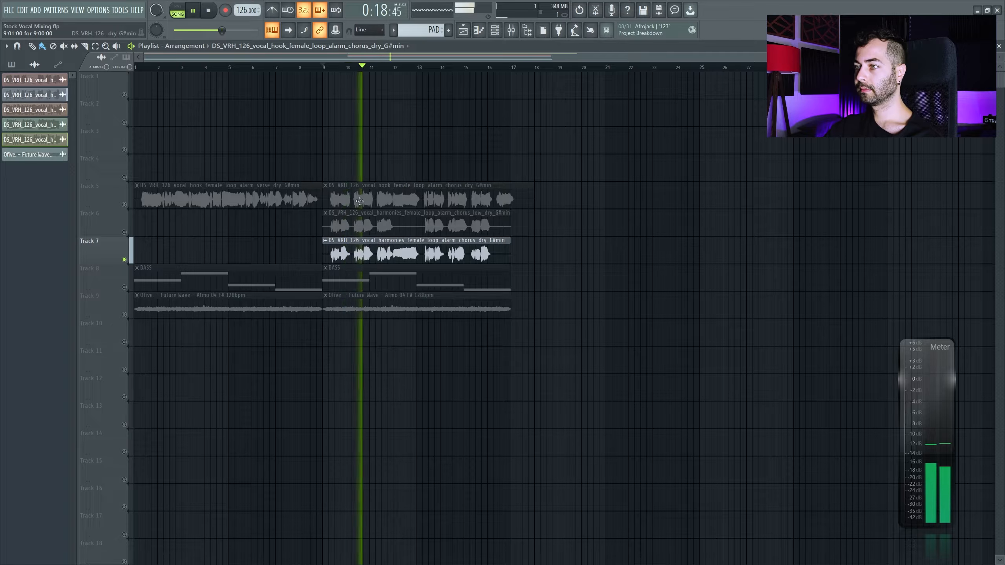
key(space)
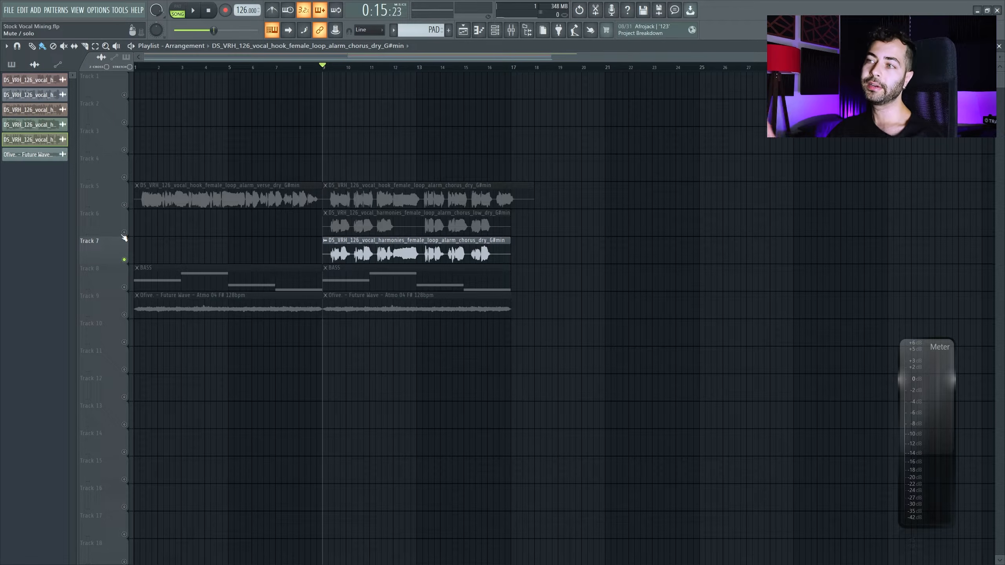
Route the low harmonies clip on Track 6 to mixer track 9 and rename that mixer track Back Low
double_click(435, 224)
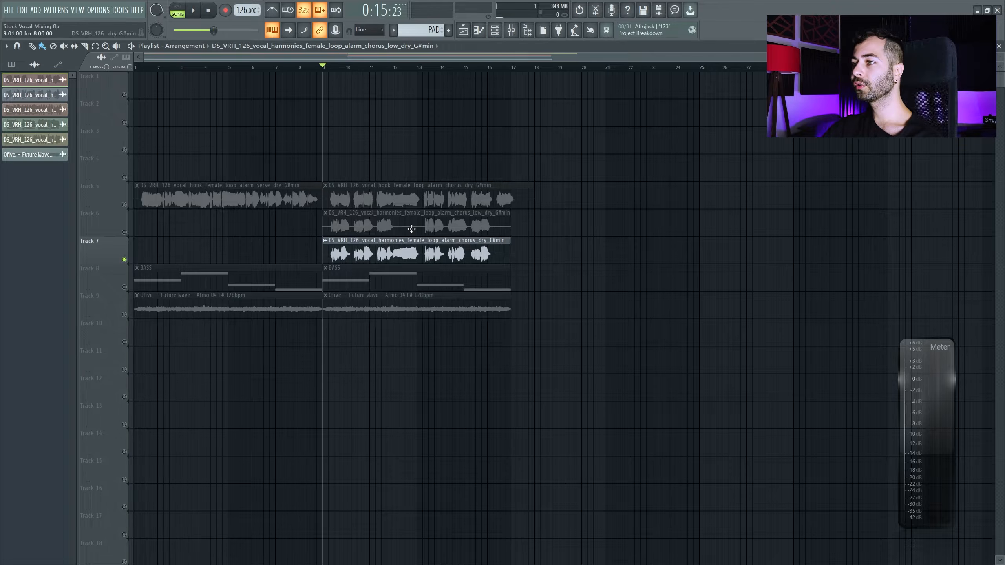
drag(359, 160, 294, 97)
click(374, 357)
key(F2)
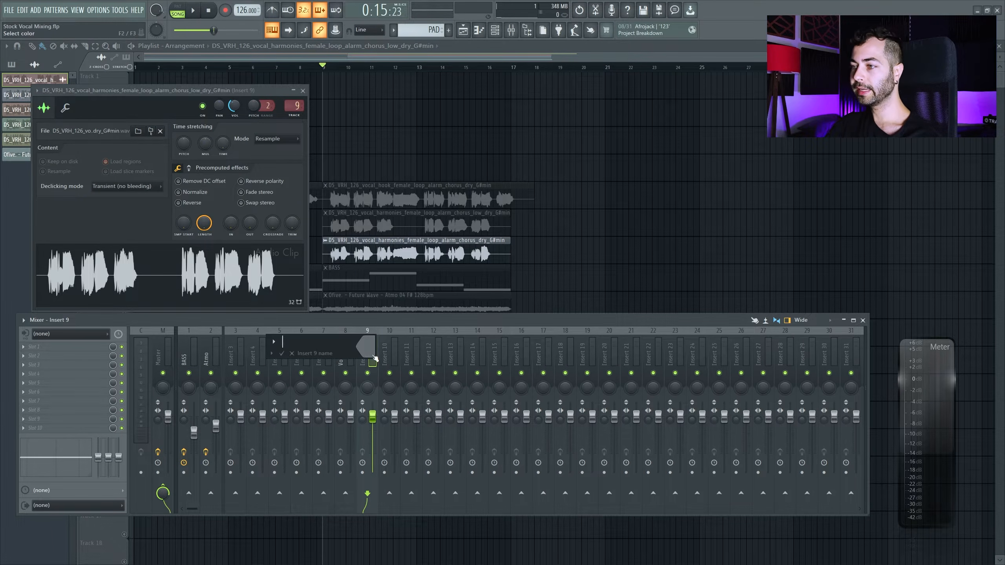
key(Return)
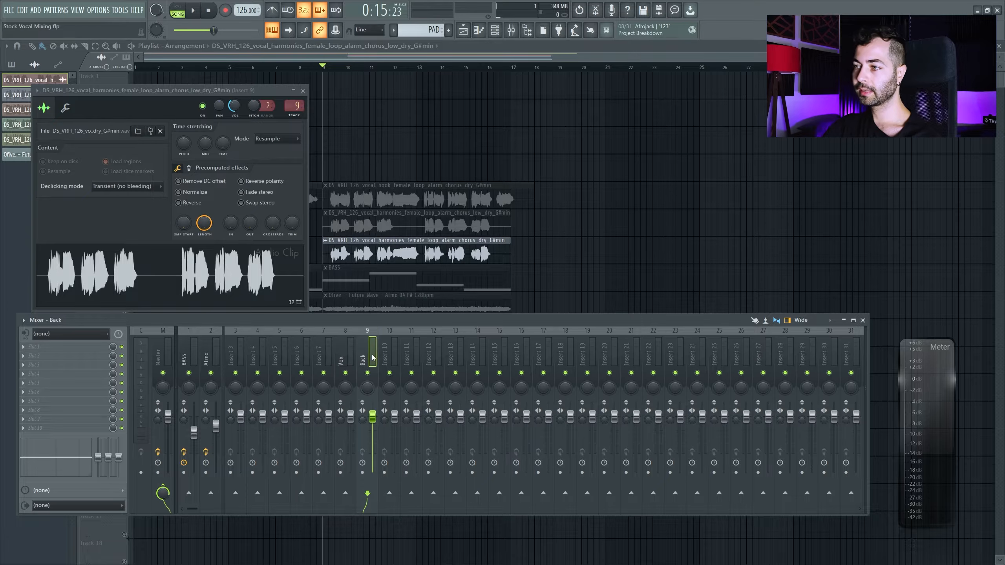
key(F2)
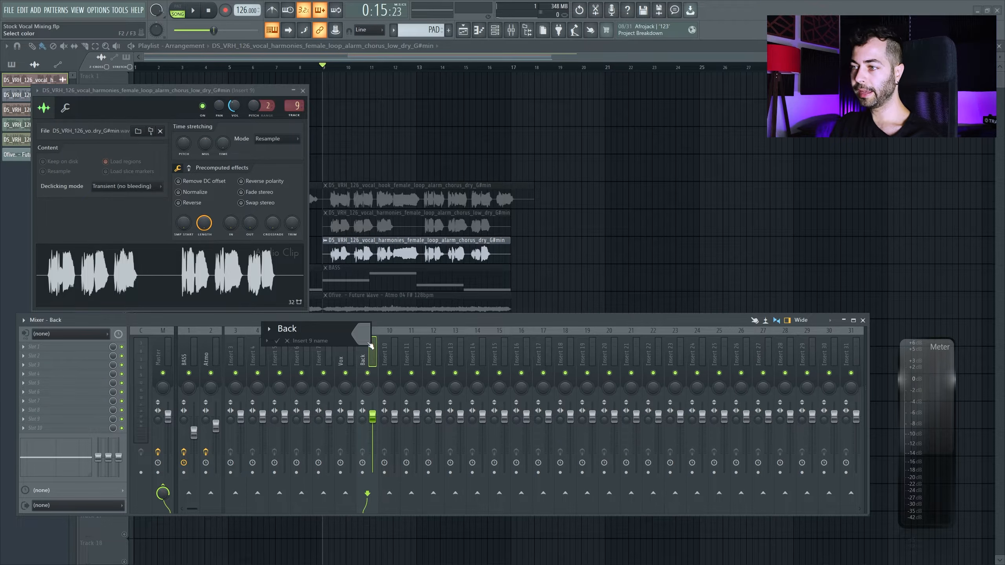
key(Return)
Route the chorus harmonies clip on Track 7 to mixer track 10 and rename that mixer track Back High
key(space)
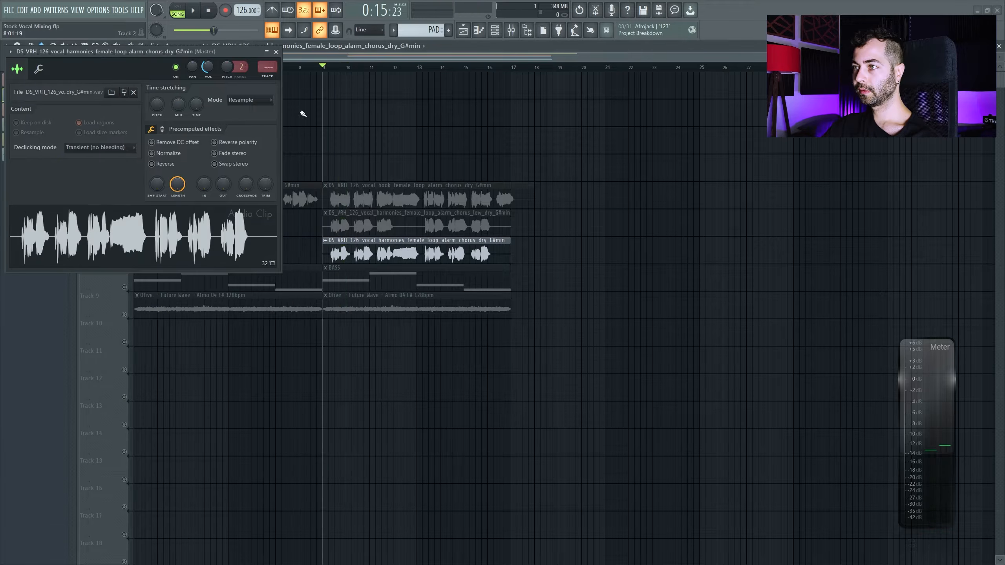
scroll(271, 70, up, 8)
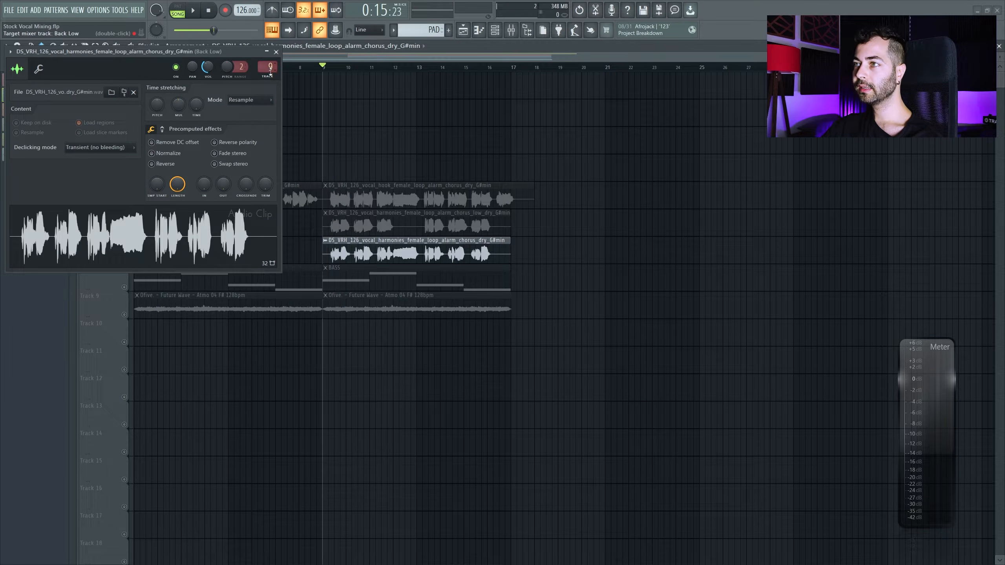
double_click(271, 67)
scroll(271, 67, up, 3)
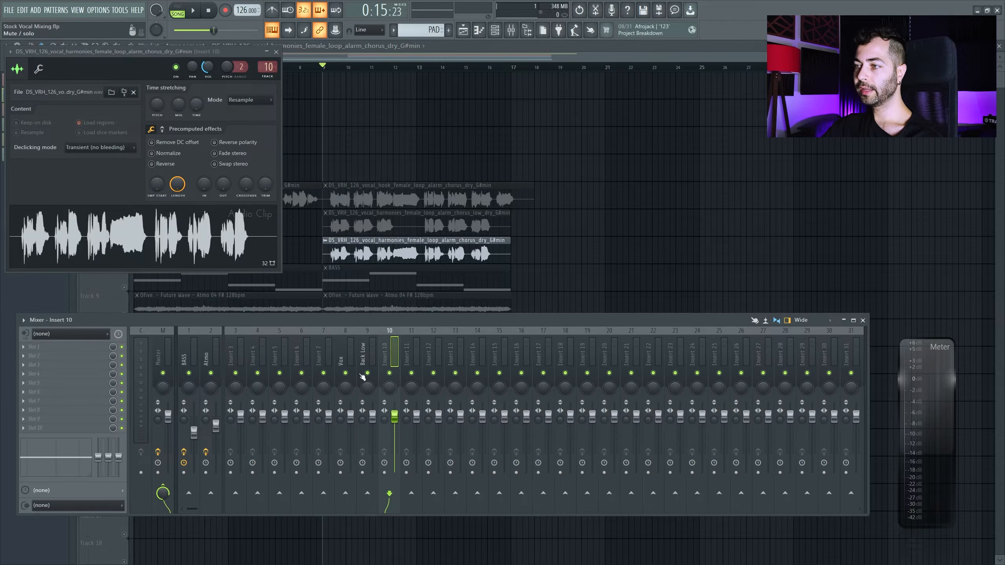
double_click(395, 348)
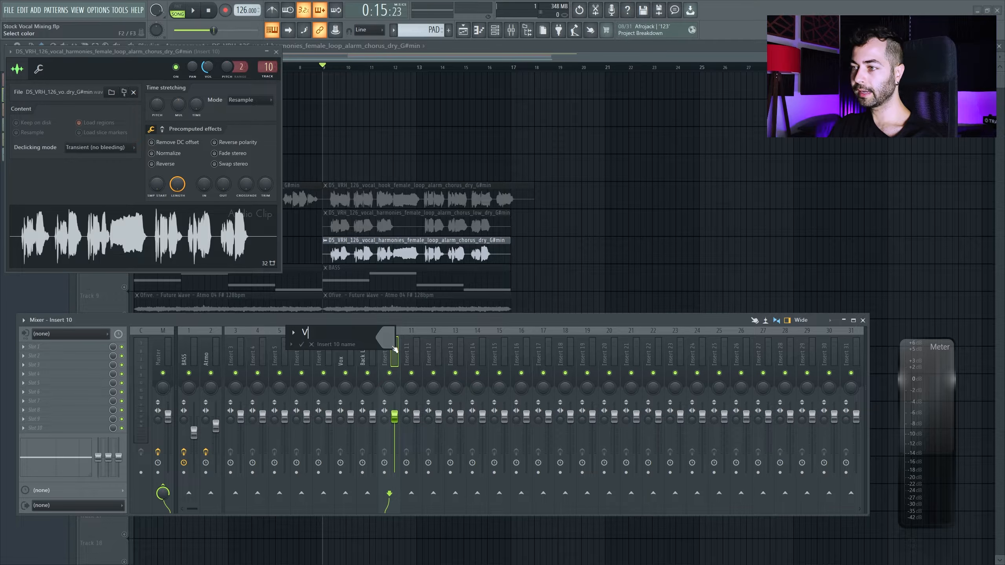
text(Back High)
key(Return)
Rename mixer track Insert 7 as VOX FINAL
double_click(326, 351)
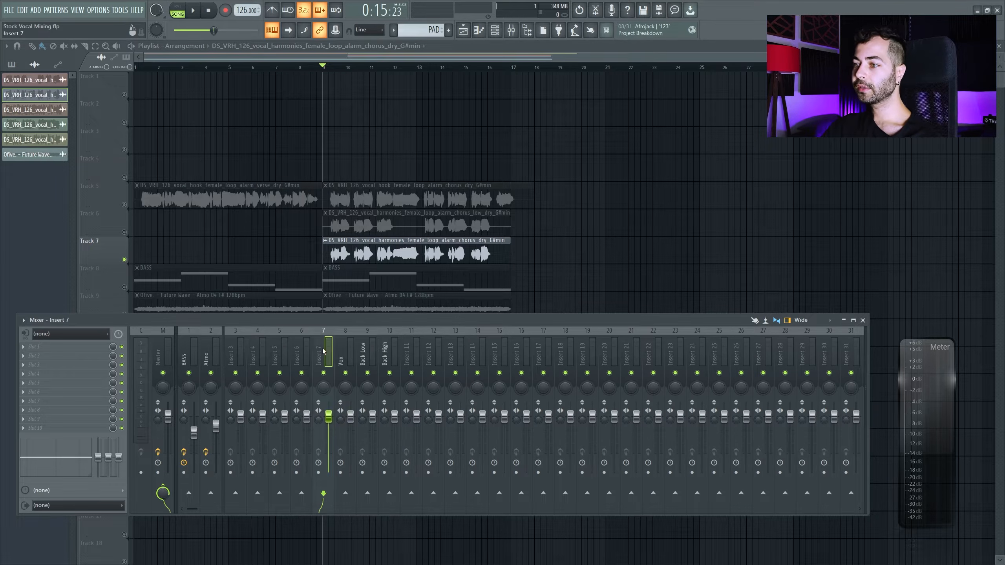
text(F)
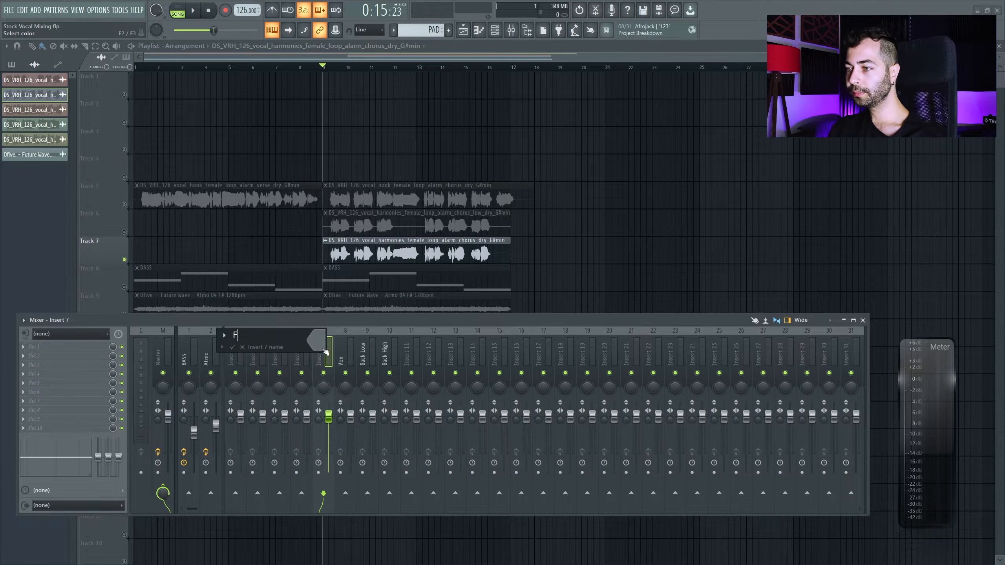
key(BackSpace)
text(VOX FINAL)
key(Return)
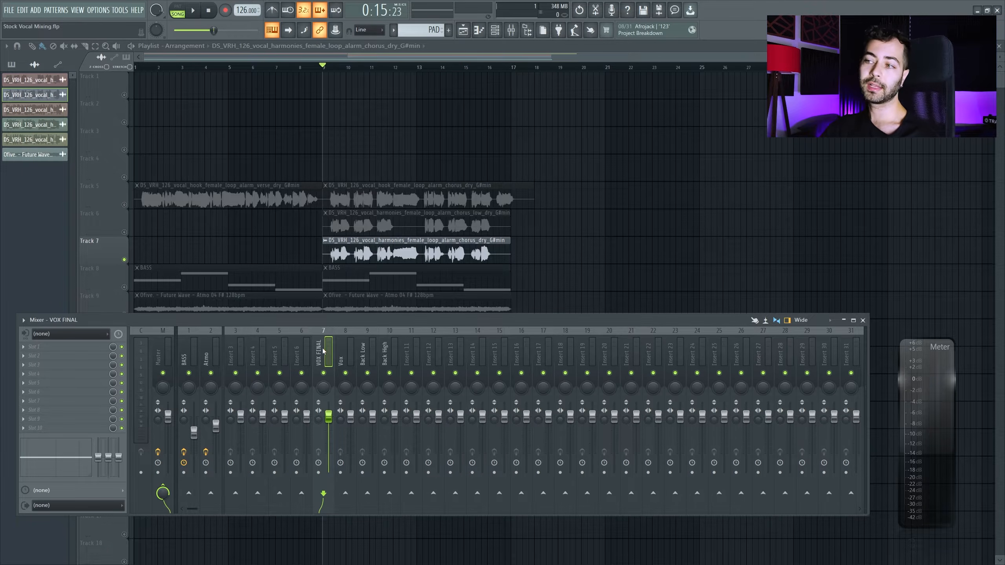
Try lowering the VOX FINAL fader to 74% volume, select Vox, Back Low and Back High together, and restore the VOX FINAL level
drag(328, 416, 328, 431)
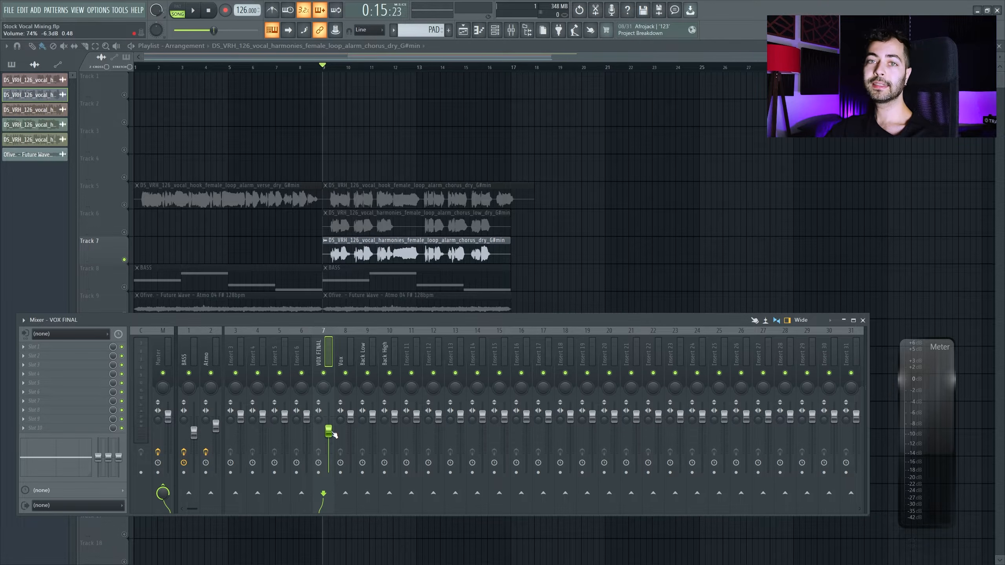
drag(347, 356, 389, 359)
click(370, 417)
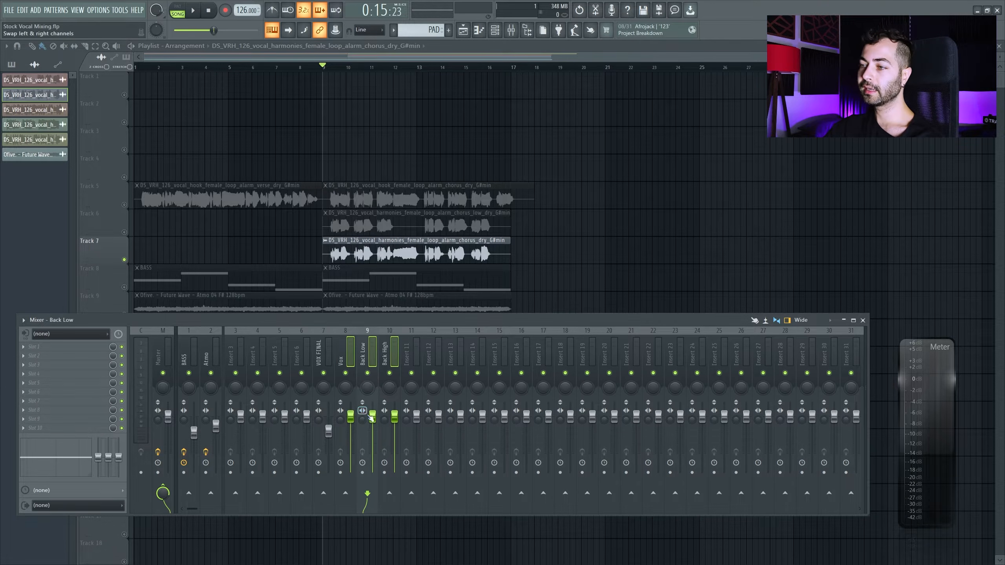
mouse_move(371, 418)
mouse_down()
mouse_move(372, 435)
mouse_move(372, 417)
mouse_up()
mouse_move(329, 430)
mouse_down()
mouse_move(328, 446)
mouse_move(328, 422)
mouse_up()
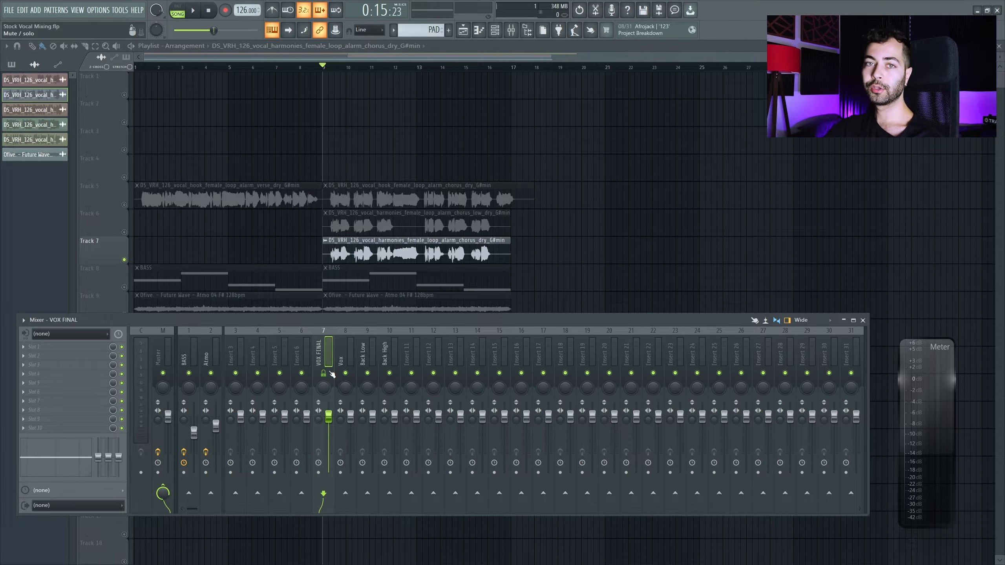
Rename mixer track Insert 11 as BACK GRP and move it to mixer position 9, ahead of Back Low
click(377, 373)
click(408, 349)
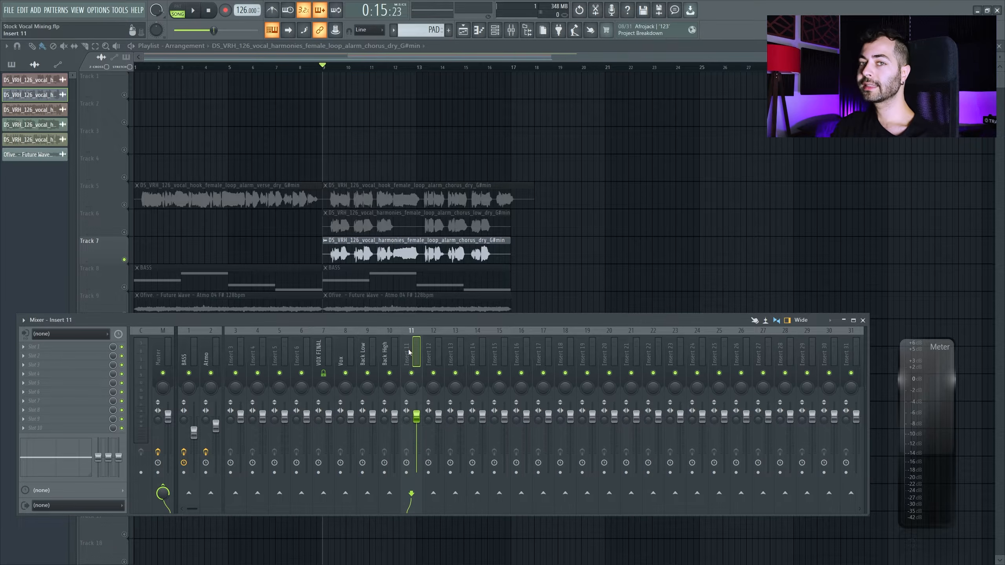
key(F2)
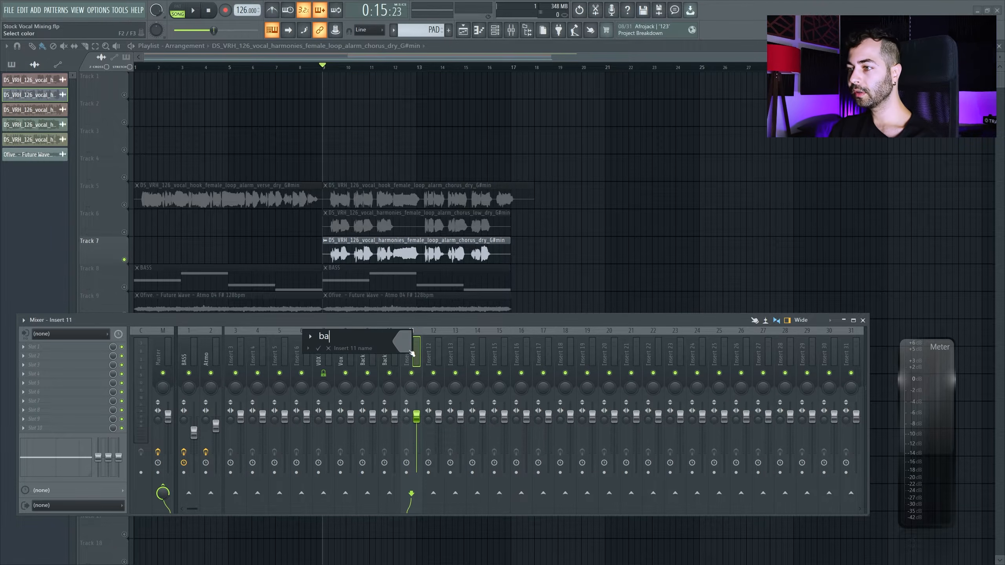
text(BACK GRP)
key(Return)
key(alt+Left)
key(alt+Left)
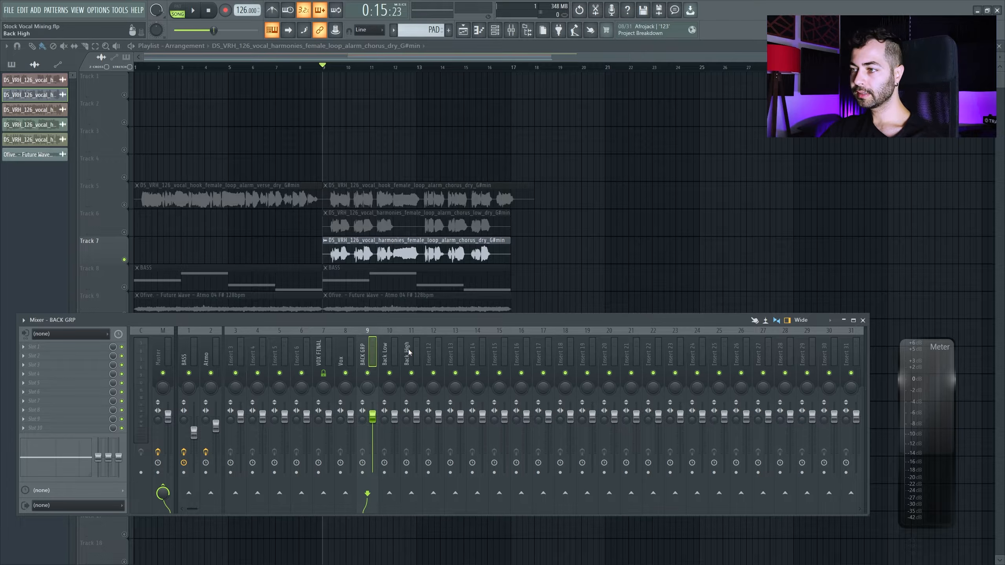
Route Back Low and Back High to BACK GRP and disable their direct sends to the Master
click(384, 353)
click(367, 493)
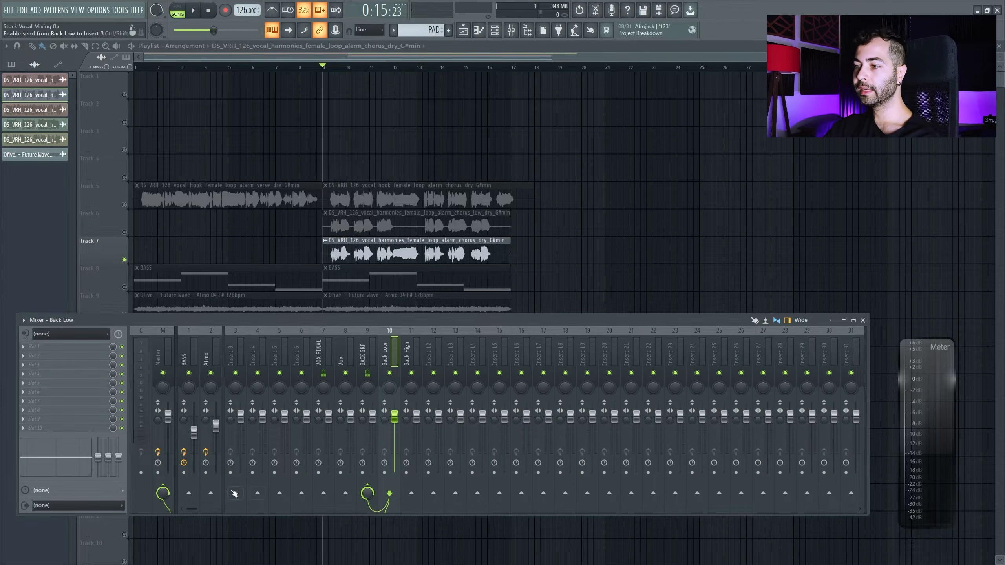
click(162, 491)
key(Right)
click(367, 494)
click(162, 490)
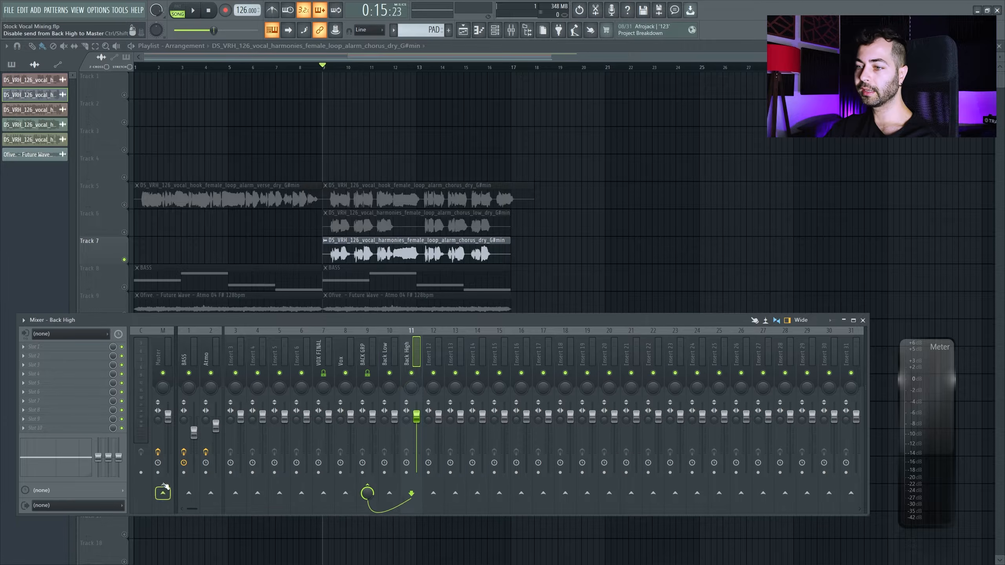
Add mixer separators before VOX FINAL, Vox, BACK GRP and Insert 12
right_click(374, 354)
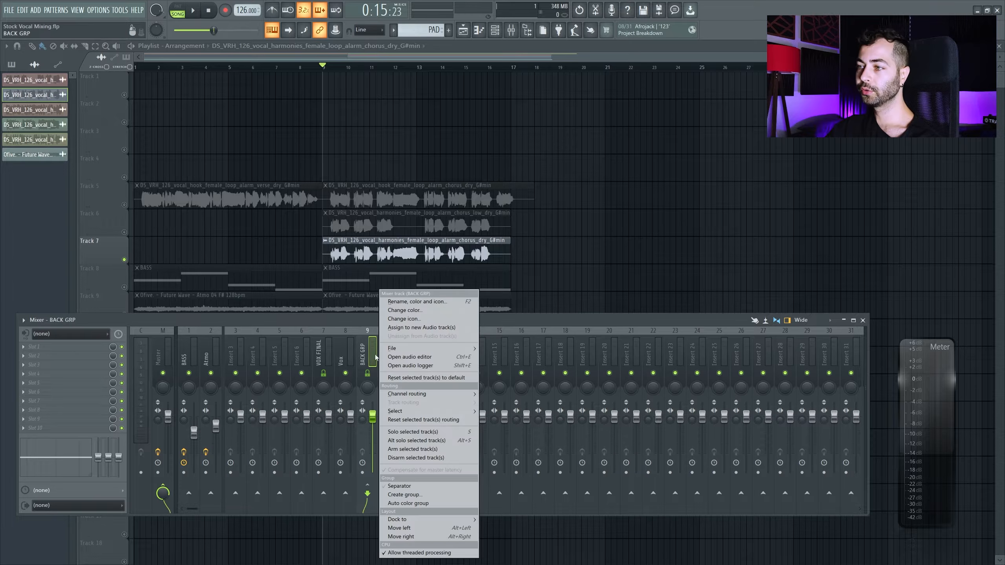
click(410, 485)
right_click(437, 352)
click(472, 486)
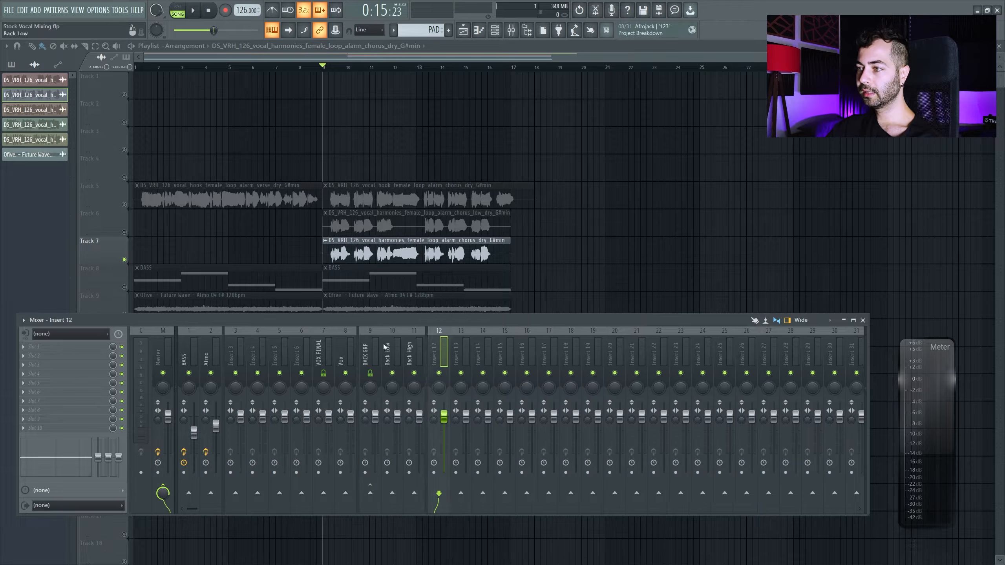
right_click(347, 350)
click(385, 487)
right_click(333, 350)
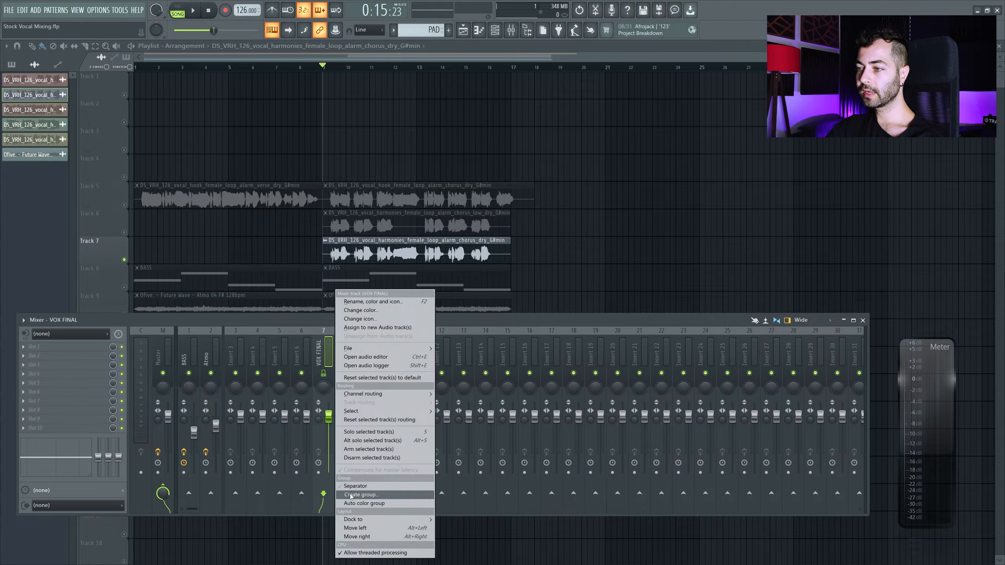
click(360, 486)
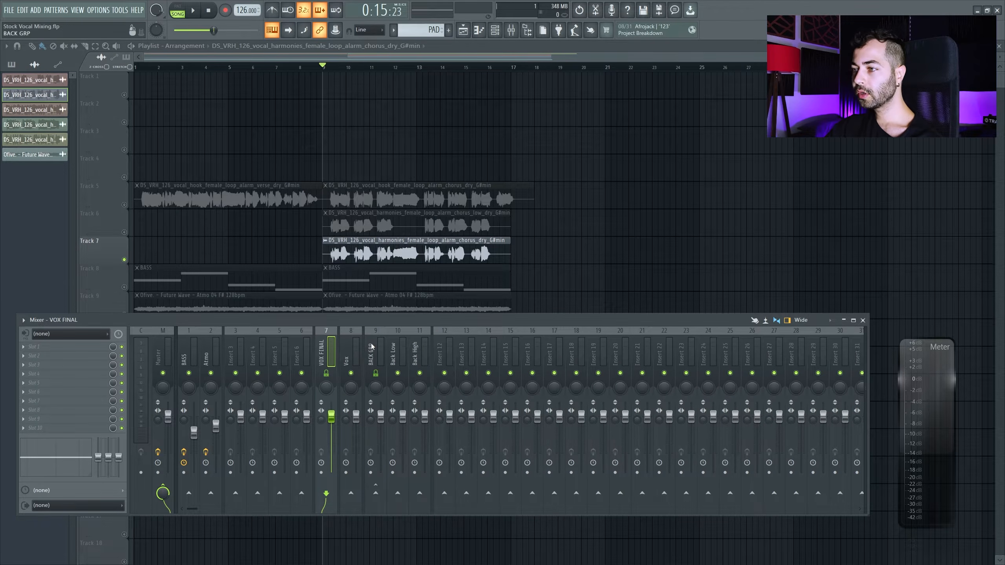
Color the BACK GRP, Back Low and Back High mixer tracks royal blue (#0050D4)
drag(372, 347, 412, 347)
right_click(454, 349)
click(420, 348)
click(377, 348)
right_click(420, 347)
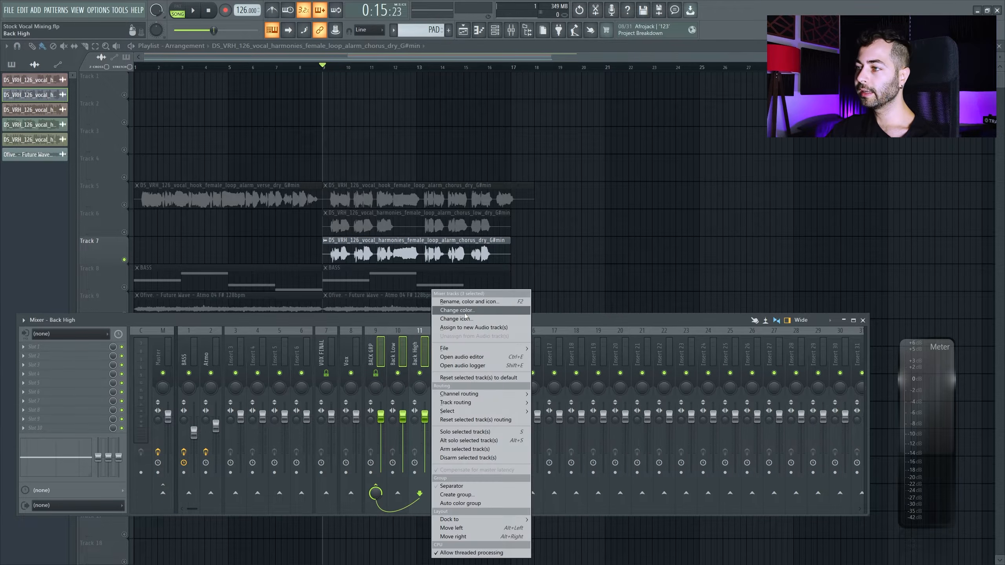
click(455, 311)
click(541, 319)
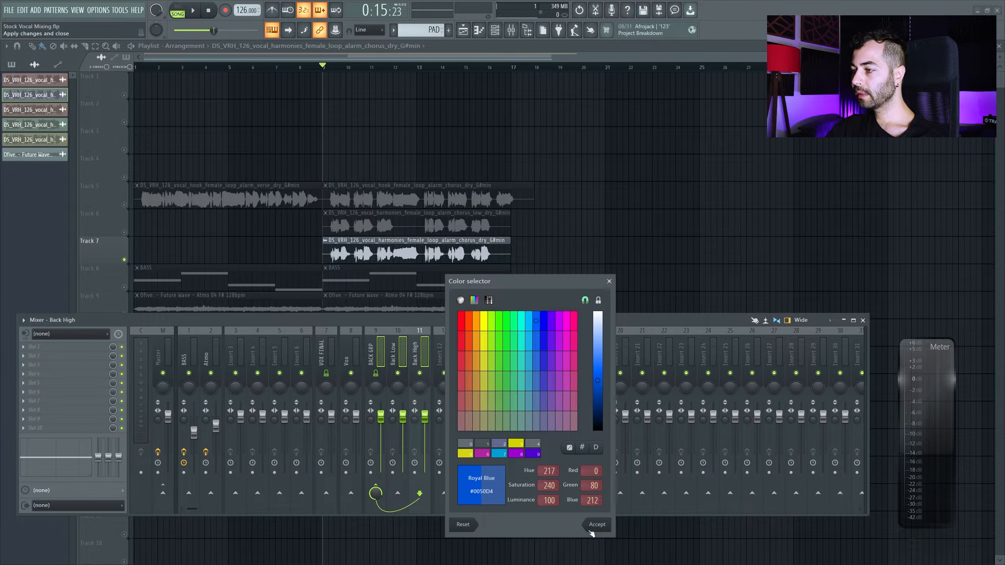
click(591, 529)
Color the Vox and VOX FINAL mixer tracks dark violet (#9F00D4)
right_click(348, 347)
click(375, 310)
click(479, 321)
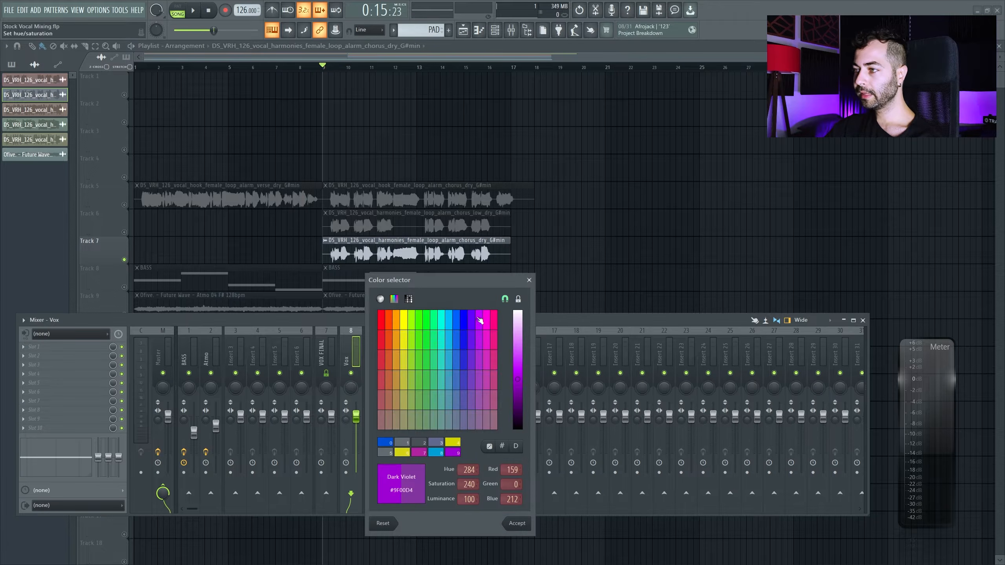
click(522, 524)
right_click(334, 348)
click(362, 311)
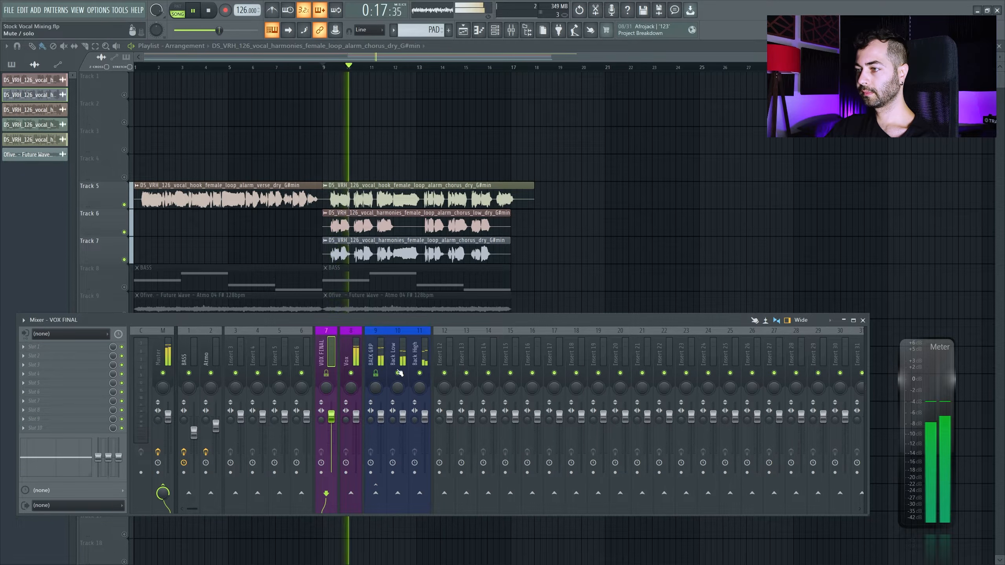
Stop playback and route Vox and BACK GRP to VOX FINAL instead of directly to the Master
click(349, 357)
key(space)
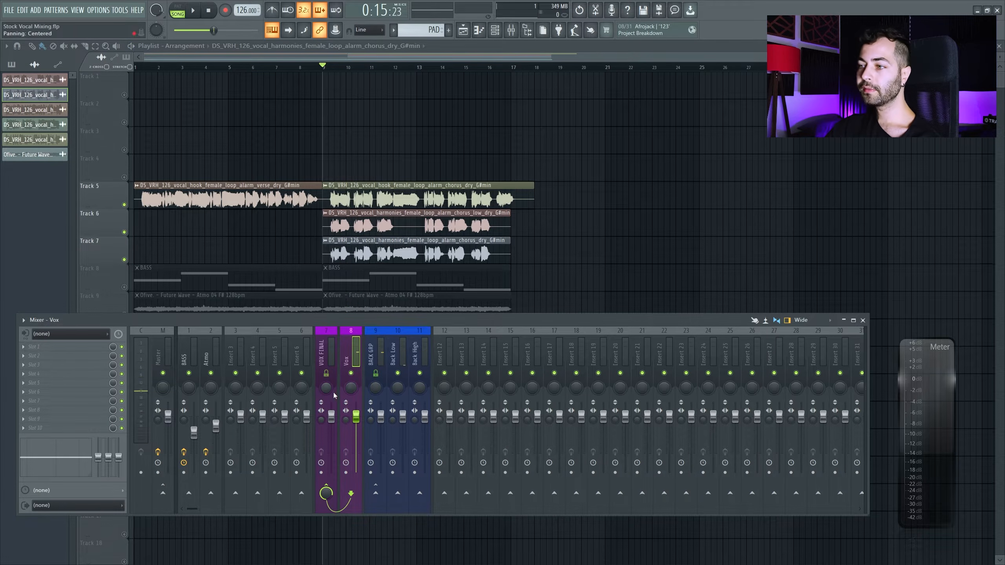
click(372, 356)
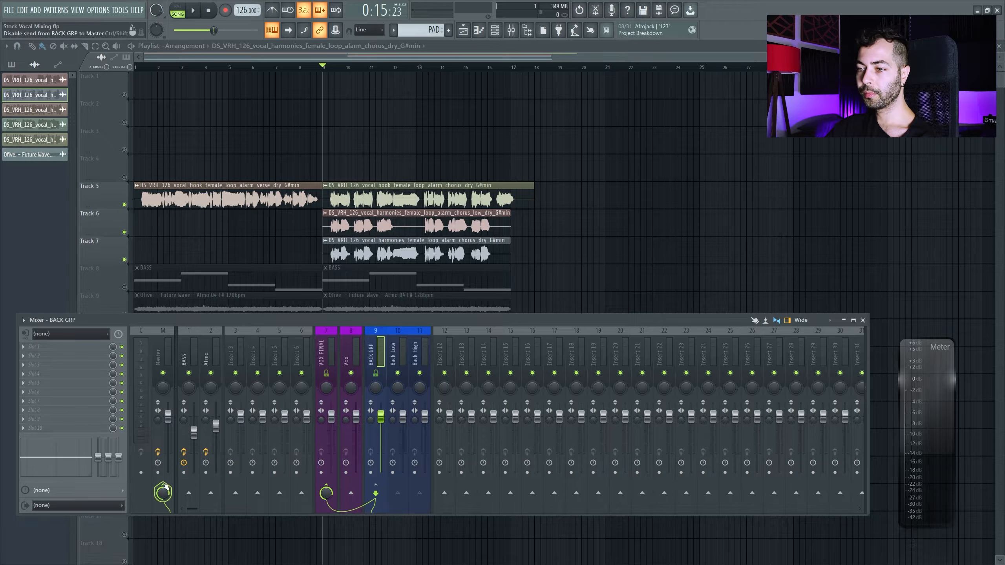
Try lowering the VOX FINAL fader, play the vocals briefly, and restore the fader level
mouse_move(332, 414)
mouse_down()
mouse_move(332, 461)
mouse_move(335, 420)
mouse_up()
key(space)
key(space)
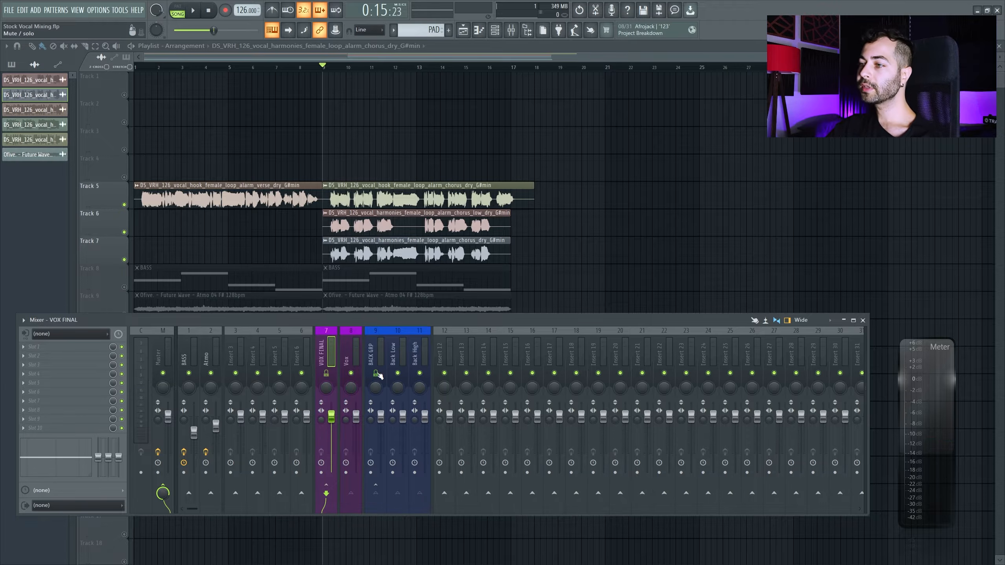
Mute BACK GRP, select the Vox mixer track and save the project
click(352, 364)
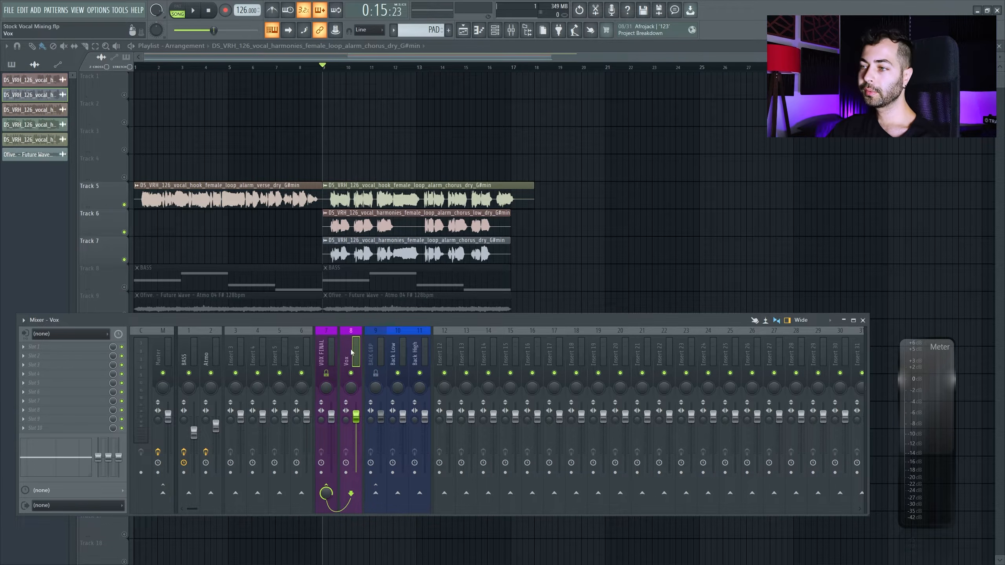
key(ctrl+s)
Load Fruity Limiter in the first effect slot of the Vox track and switch it to COMP mode
click(44, 347)
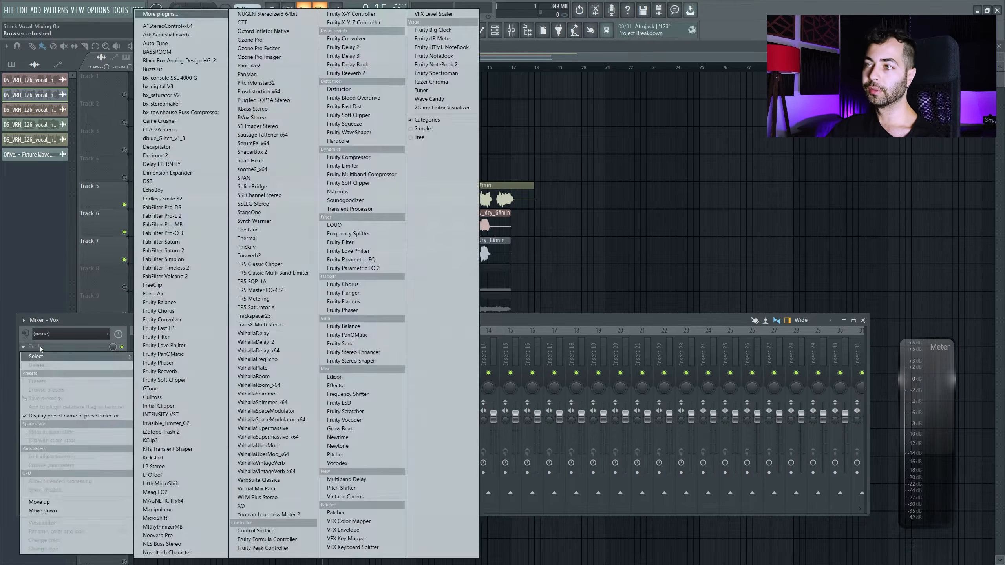
click(182, 70)
drag(181, 70, 442, 250)
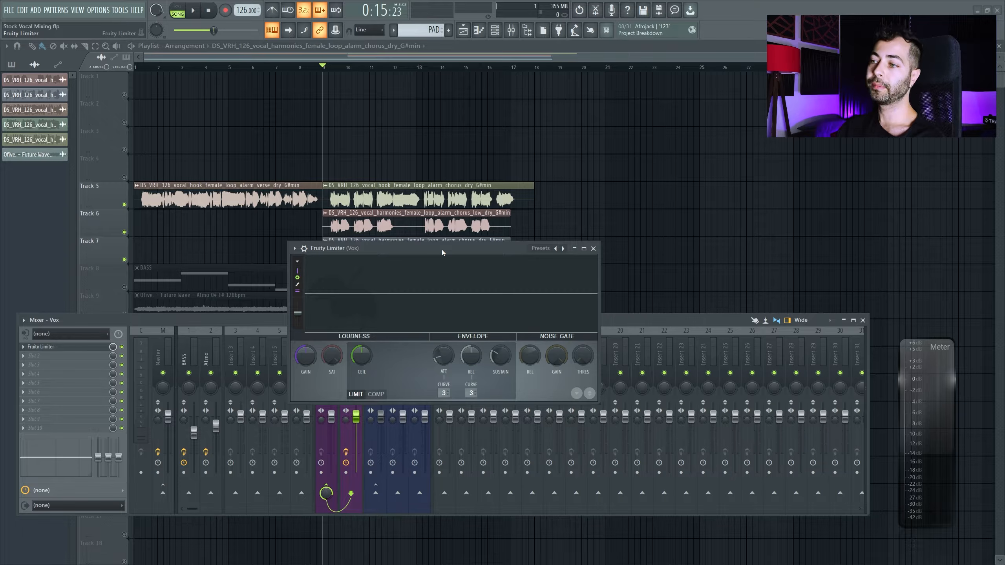
click(375, 395)
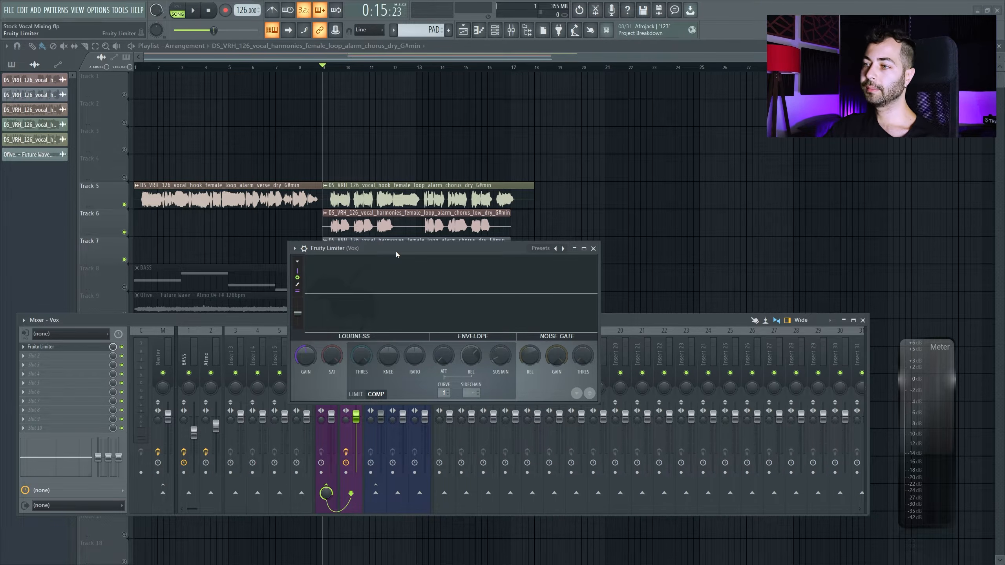
Try a compressor threshold of -4.4 dB with a raised ratio in the Vox track's Fruity Limiter
mouse_move(392, 249)
mouse_down()
mouse_move(583, 226)
mouse_move(397, 230)
mouse_up()
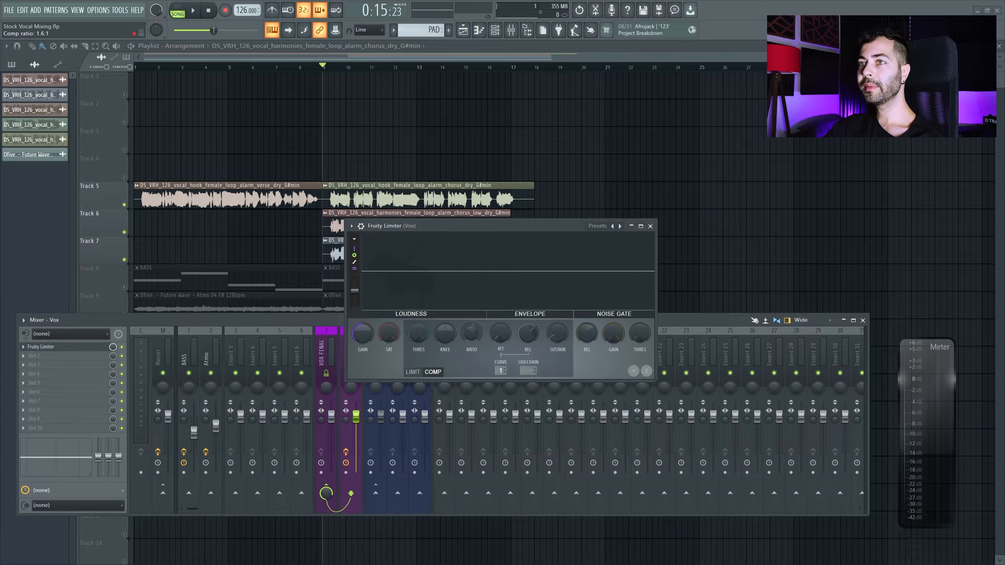
drag(418, 333, 418, 356)
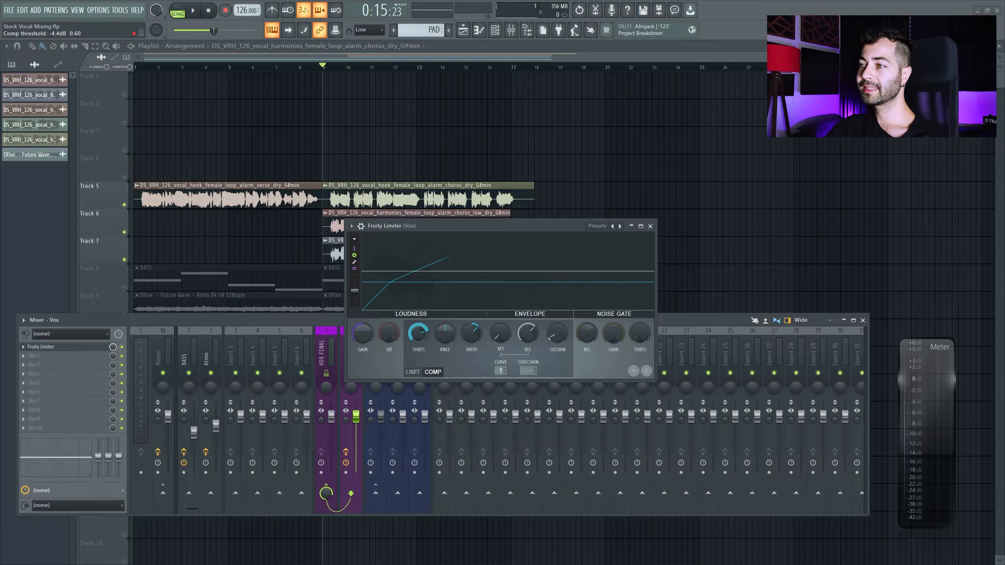
Hide the mixer and examine the loud peaks and quieter parts of the lead chorus vocal waveform on Track 5
scroll(333, 180, up, 4)
scroll(336, 180, up, 3)
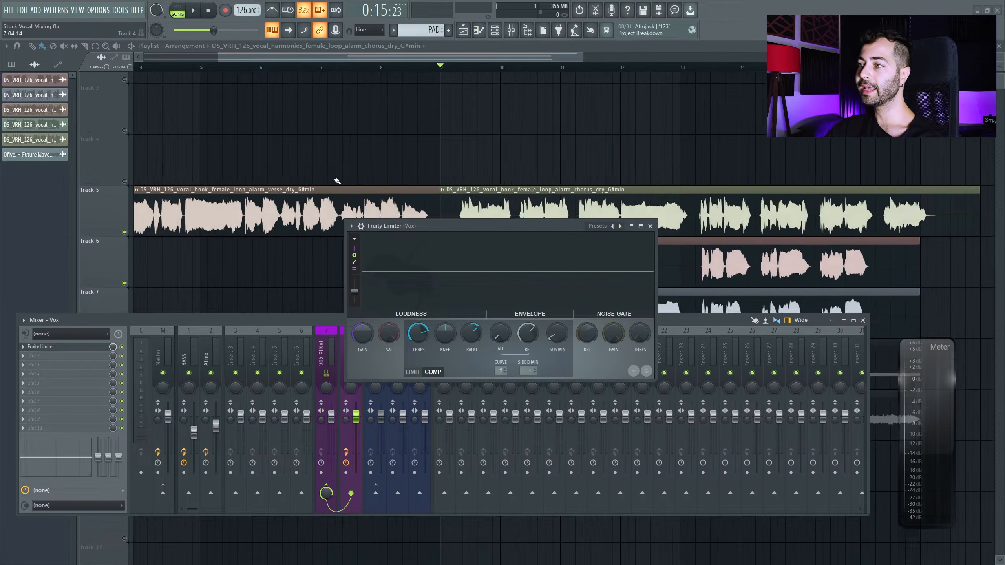
scroll(494, 194, up, 3)
drag(471, 226, 502, 304)
key(F9)
drag(414, 207, 373, 205)
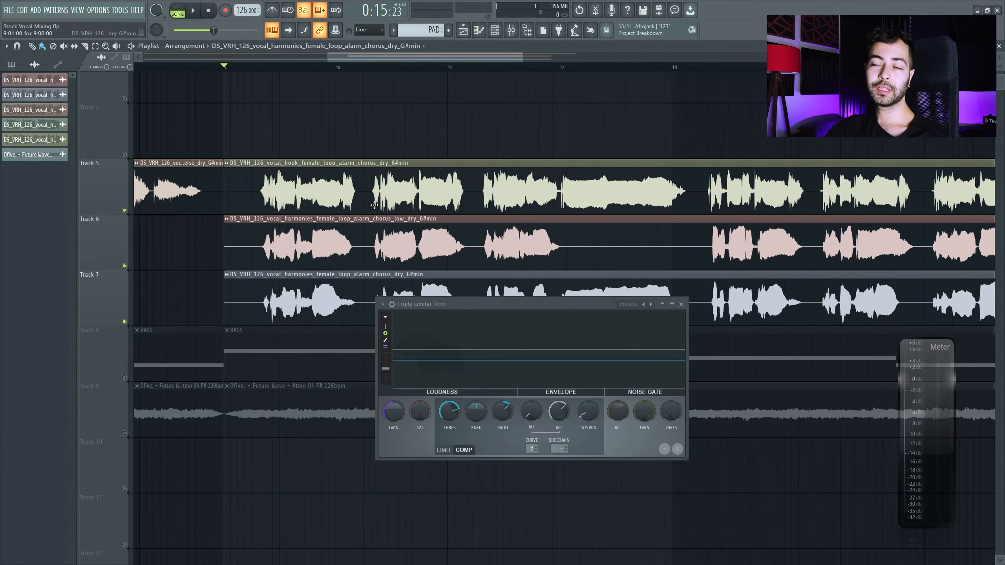
scroll(288, 171, up, 3)
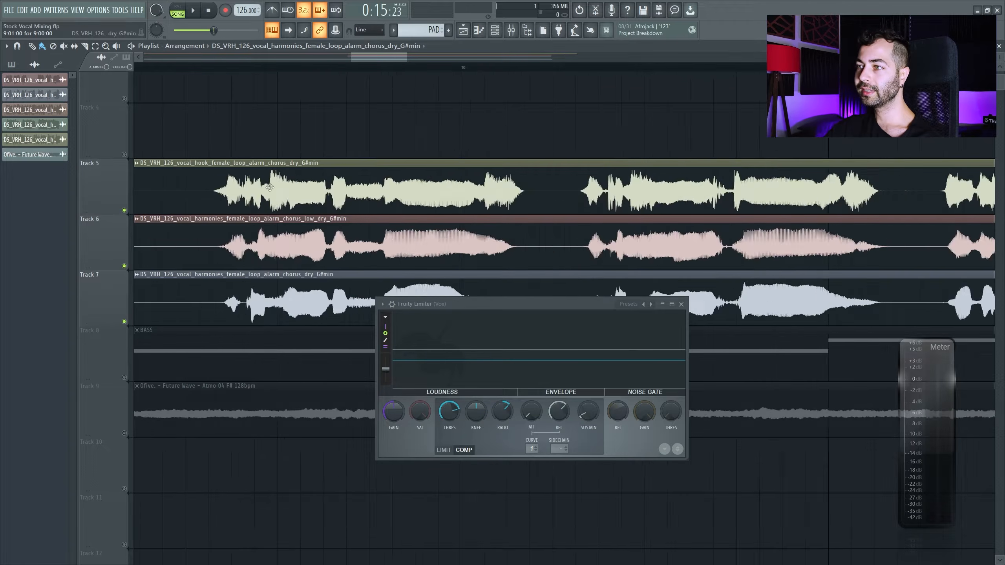
scroll(264, 169, up, 3)
scroll(263, 170, up, 1)
ctrl+click(268, 163)
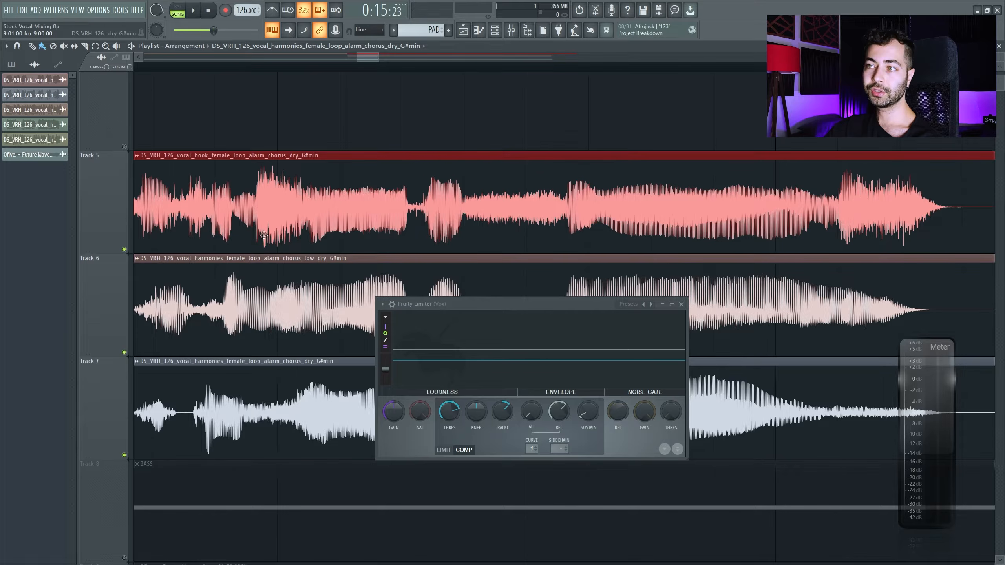
scroll(264, 235, down, 5)
ctrl+click(514, 120)
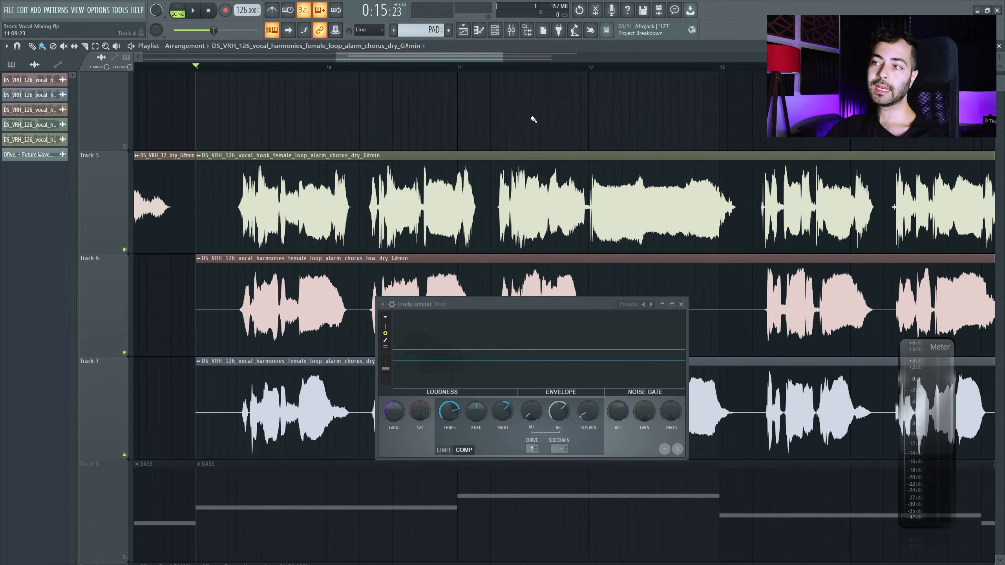
scroll(384, 176, down, 6)
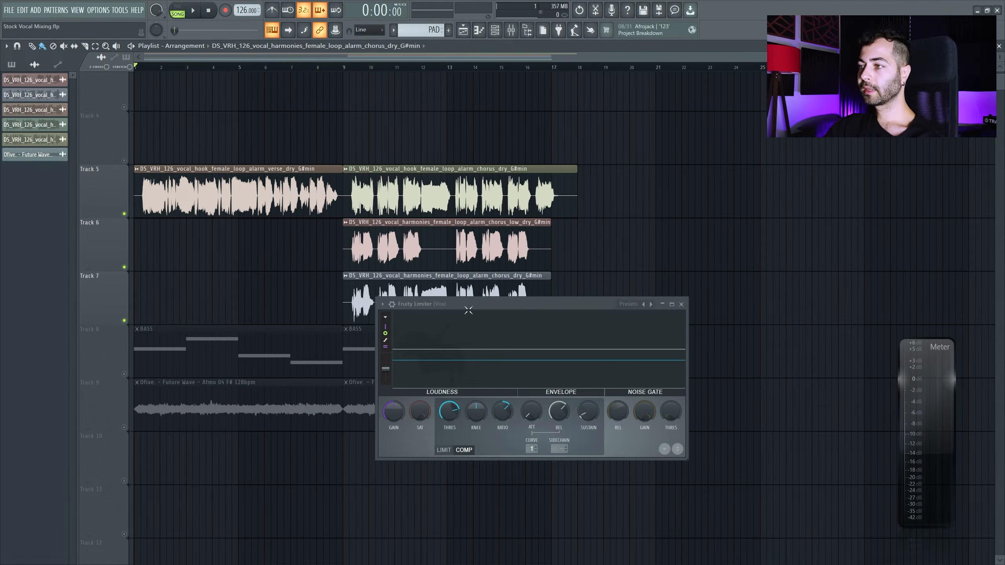
Reset the Vox compressor threshold to 0 dB, then lower it to about -12.3 dB with a raised ratio during playback
drag(468, 309, 446, 285)
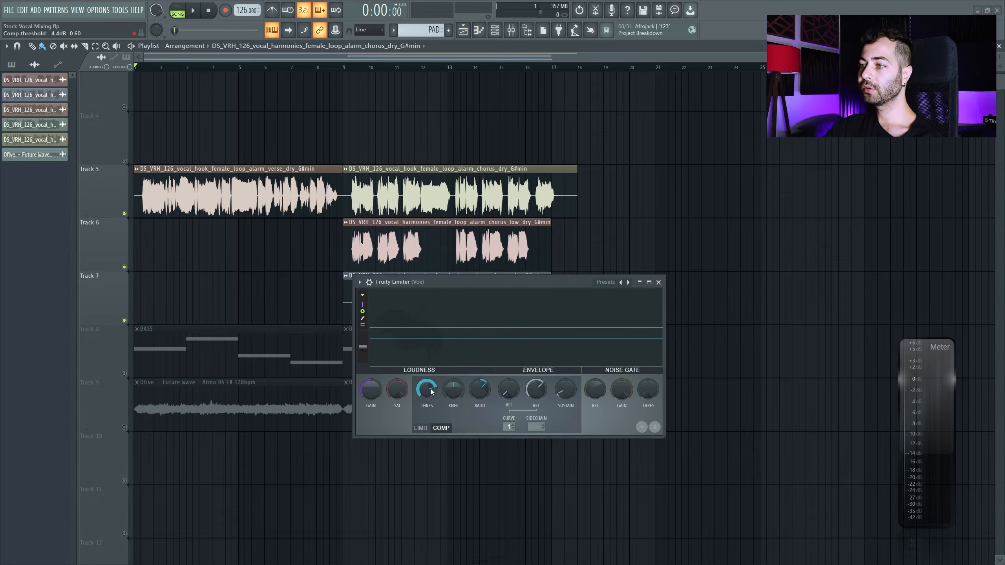
drag(432, 391, 432, 368)
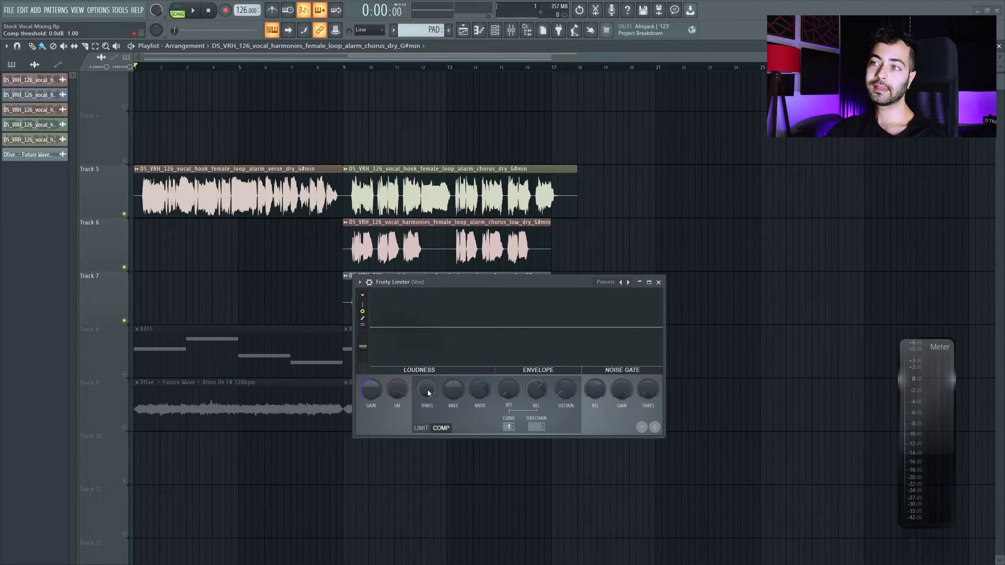
key(space)
drag(429, 395, 429, 422)
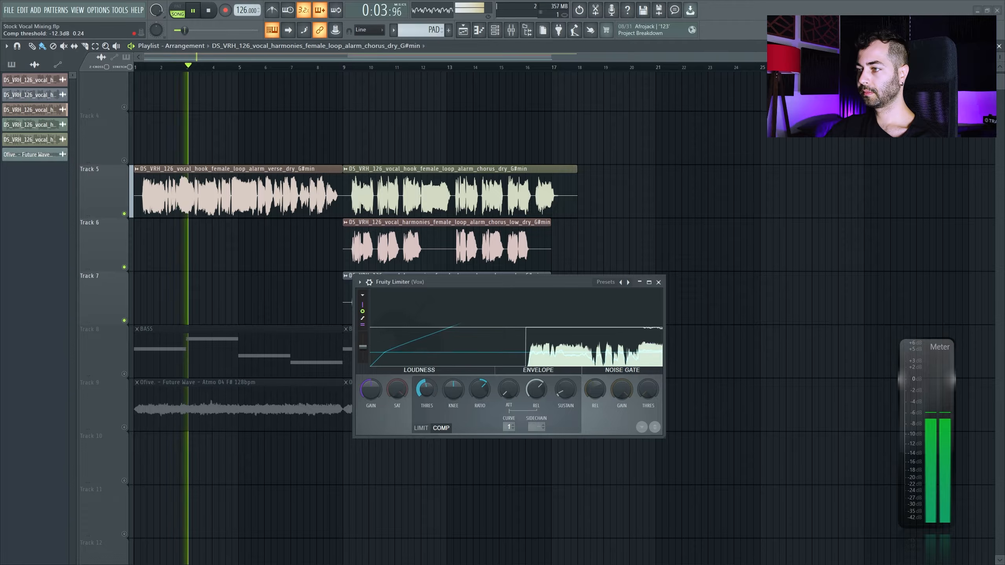
Enlarge the Fruity Limiter window and reposition it over the playlist to show the compression graph in more detail
drag(455, 282, 397, 221)
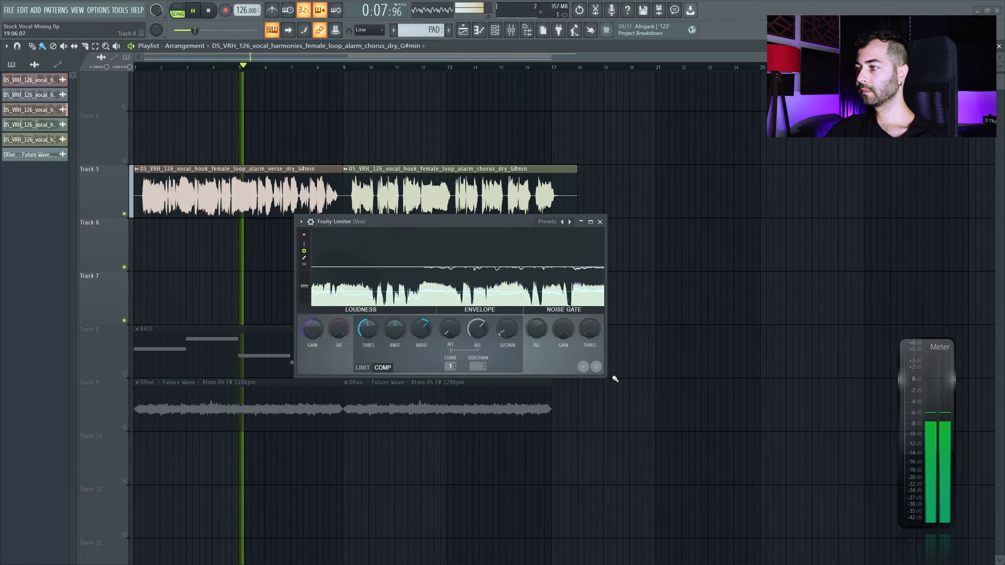
drag(614, 379, 844, 537)
drag(518, 224, 397, 165)
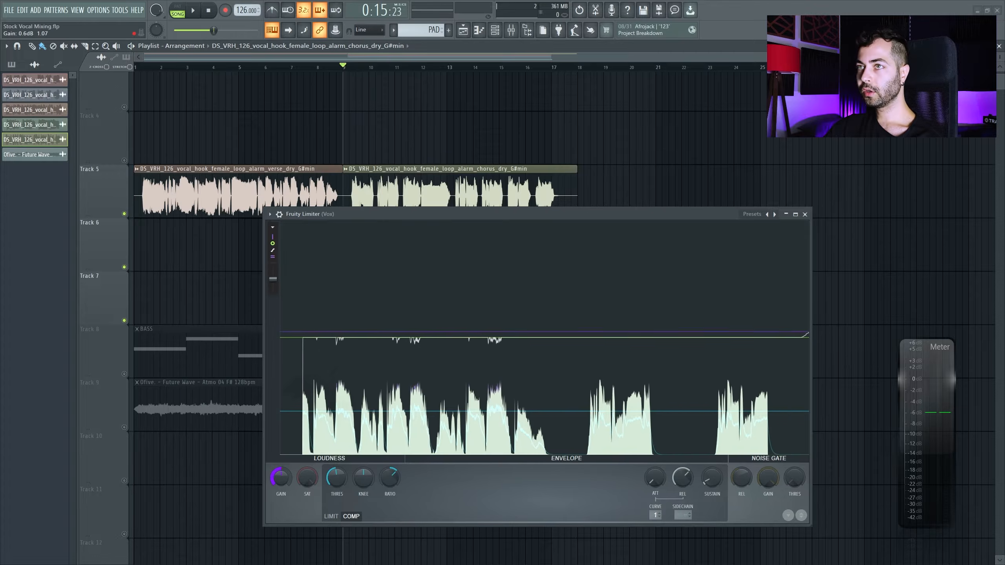
Raise the Fruity Limiter gain on Vox and lower the compressor threshold slightly below -12 dB
drag(281, 478, 281, 452)
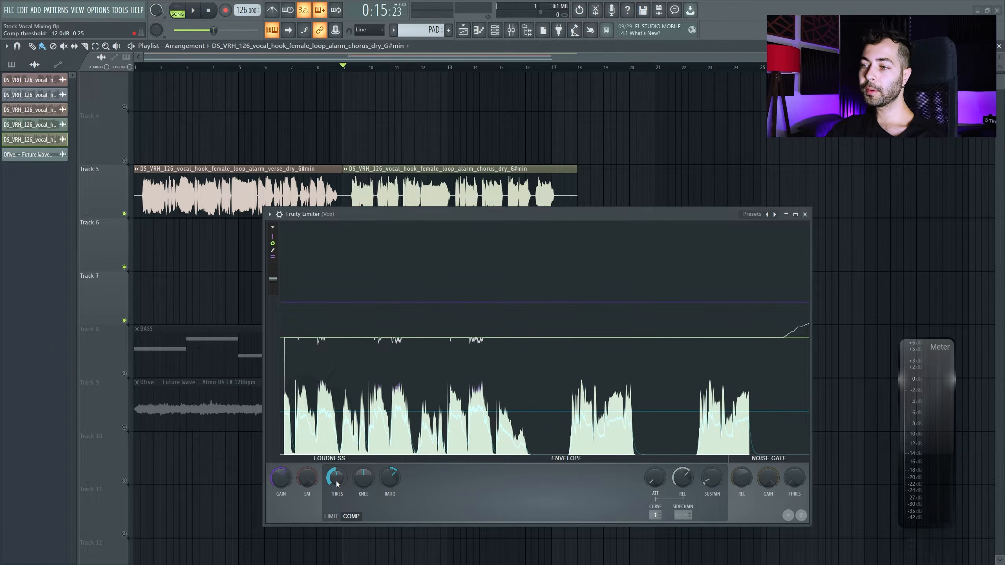
drag(336, 483, 336, 493)
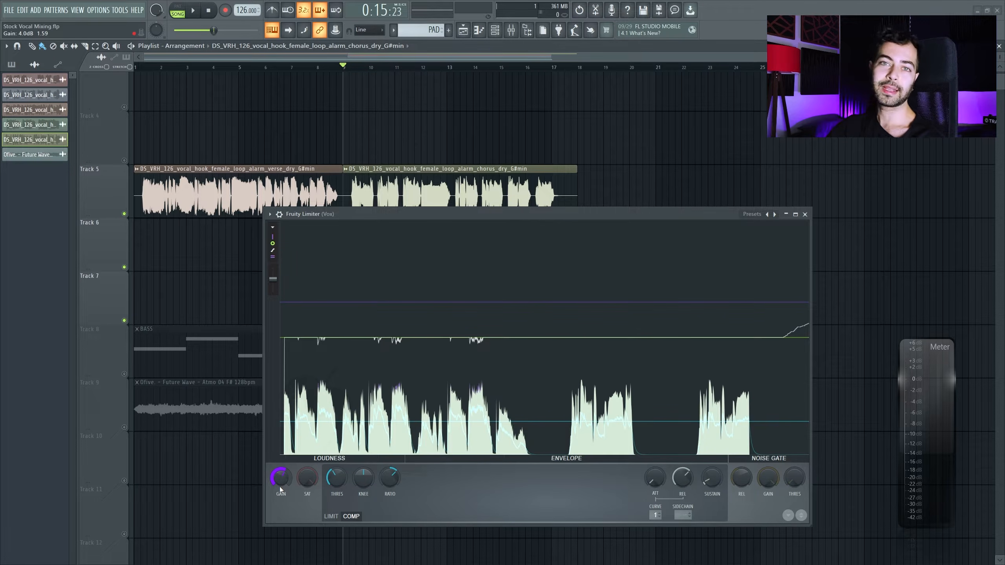
Readjust the Vox compressor threshold during playback and reduce the Fruity Limiter gain to 2.0 dB
key(space)
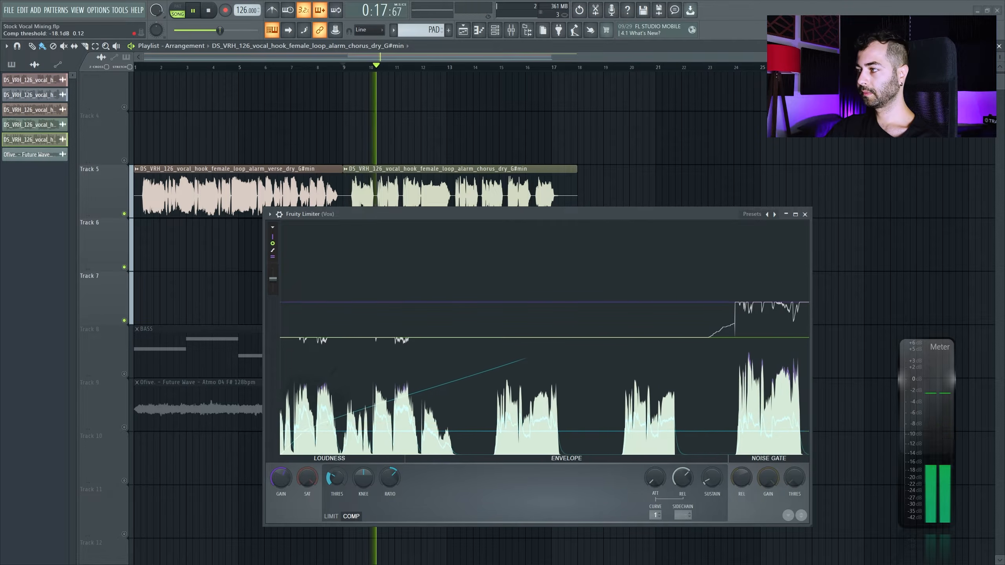
drag(337, 478, 280, 480)
key(space)
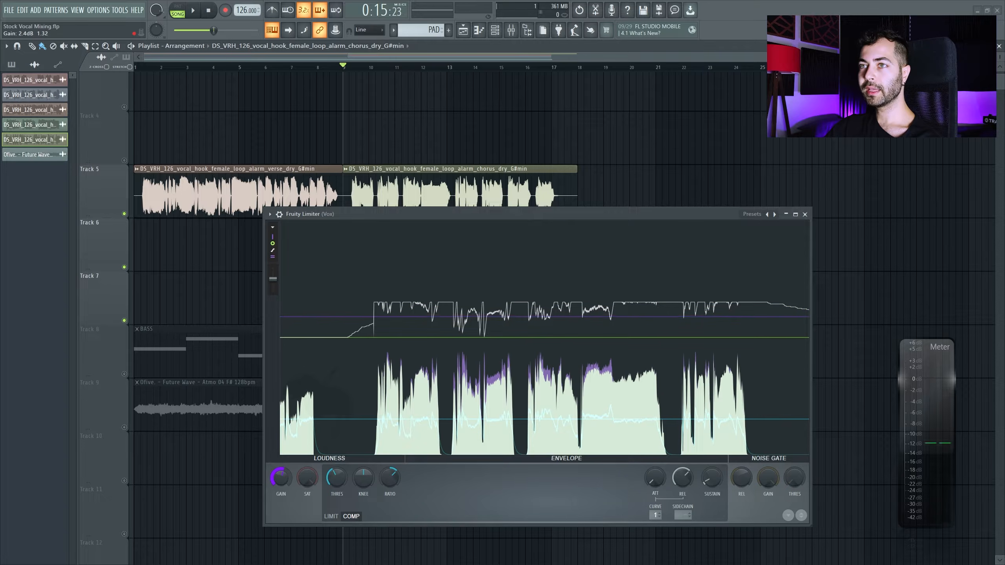
drag(281, 480, 281, 480)
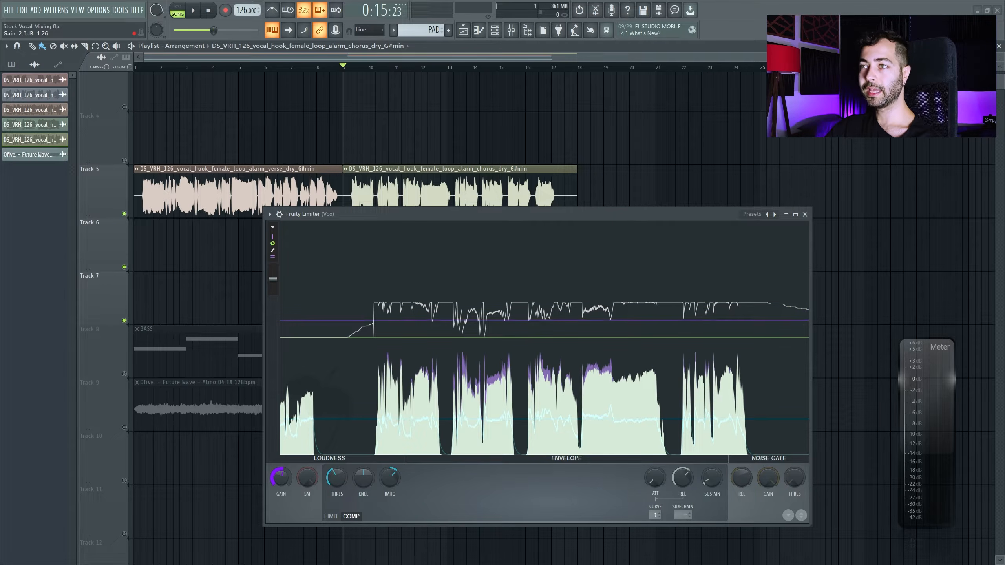
Bypass and re-enable Fruity Limiter during chorus playback to compare the dry and compressed vocal, and close its window
key(space)
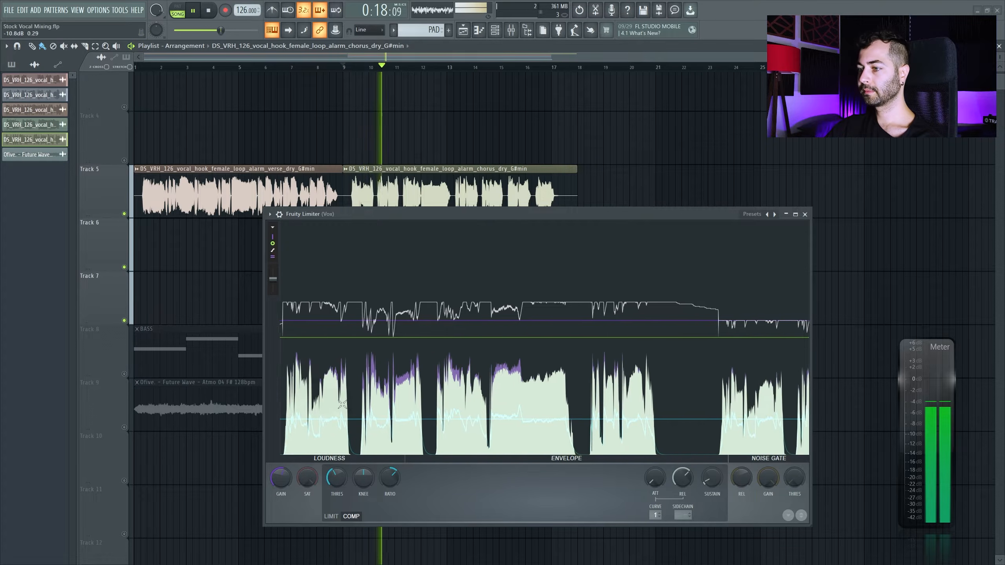
click(778, 230)
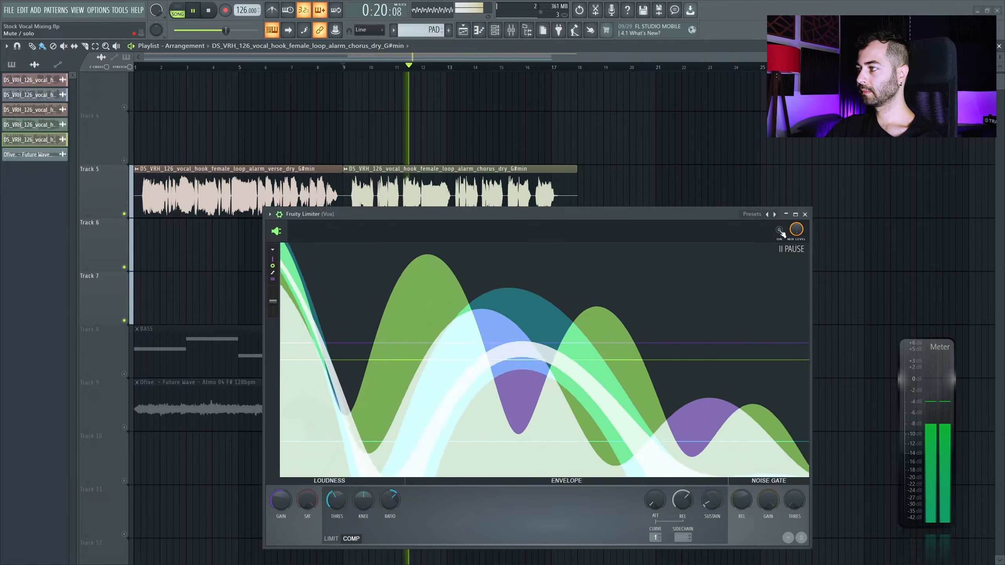
click(780, 230)
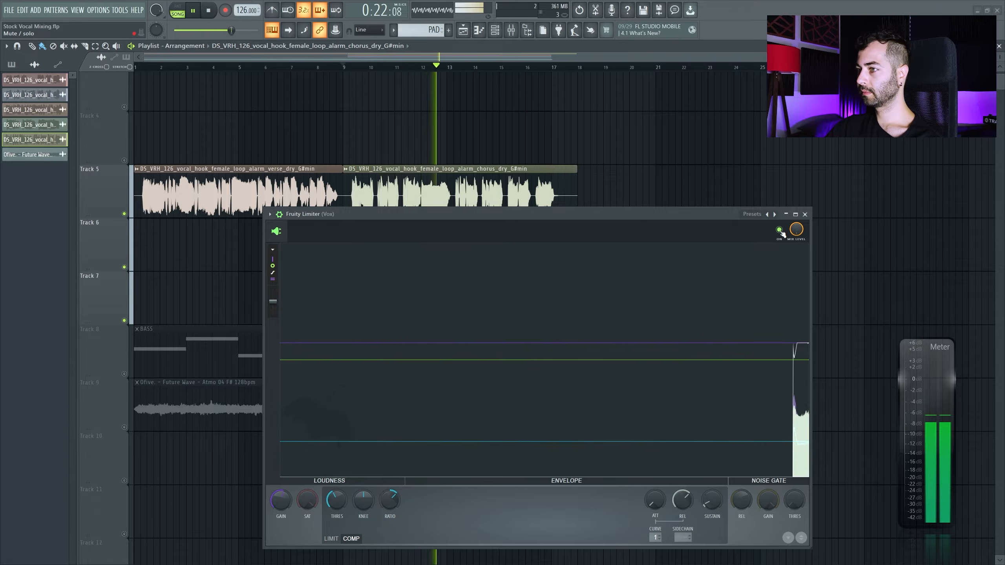
key(space)
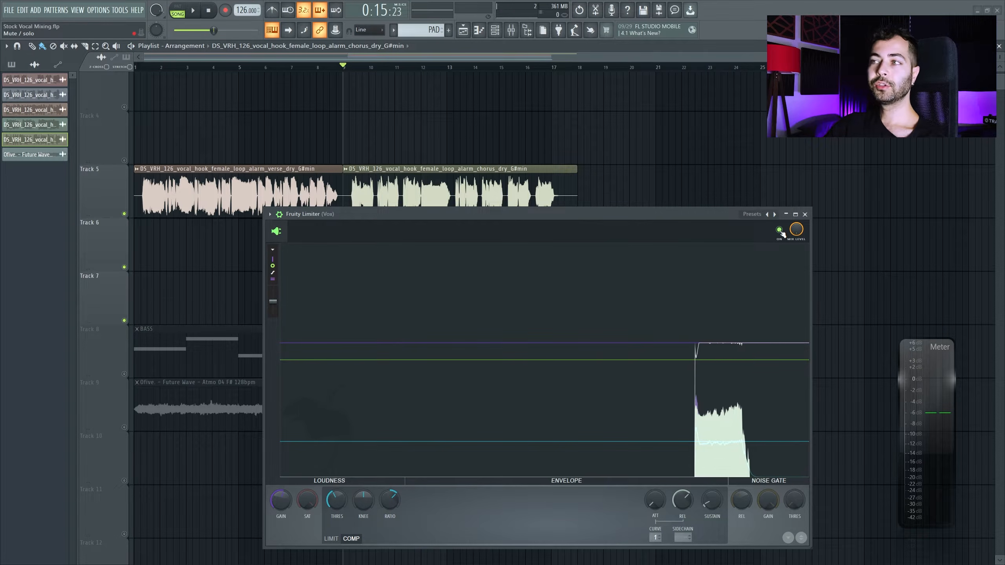
click(807, 216)
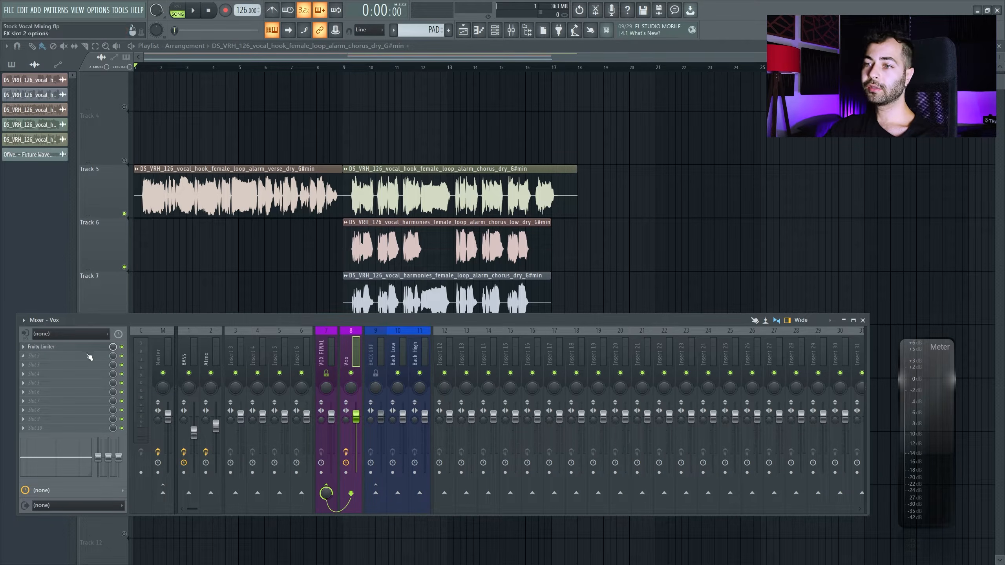
Add Fruity parametric EQ 2 to the second Vox effect slot and enlarge its window over the playlist
click(36, 356)
click(351, 268)
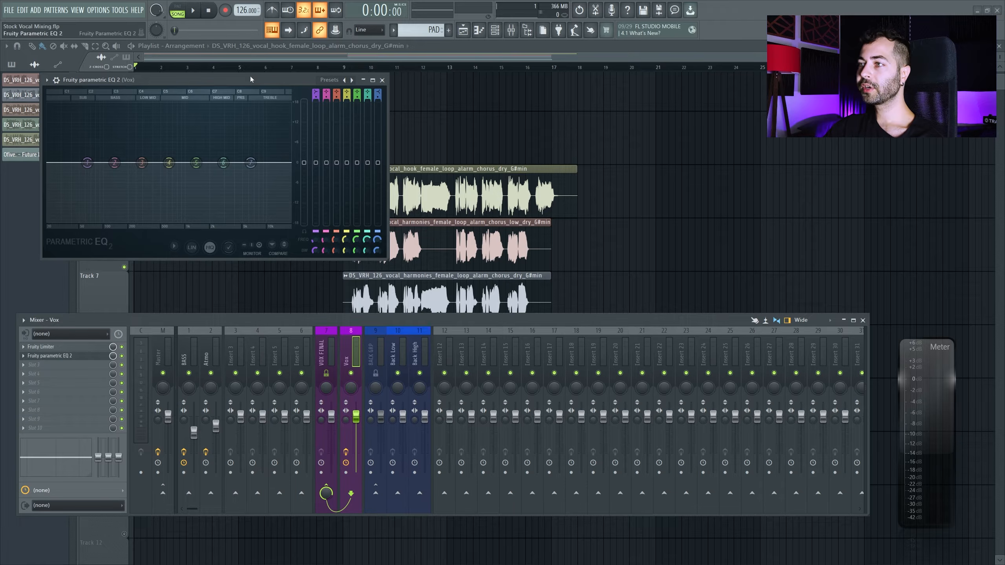
drag(389, 259, 657, 464)
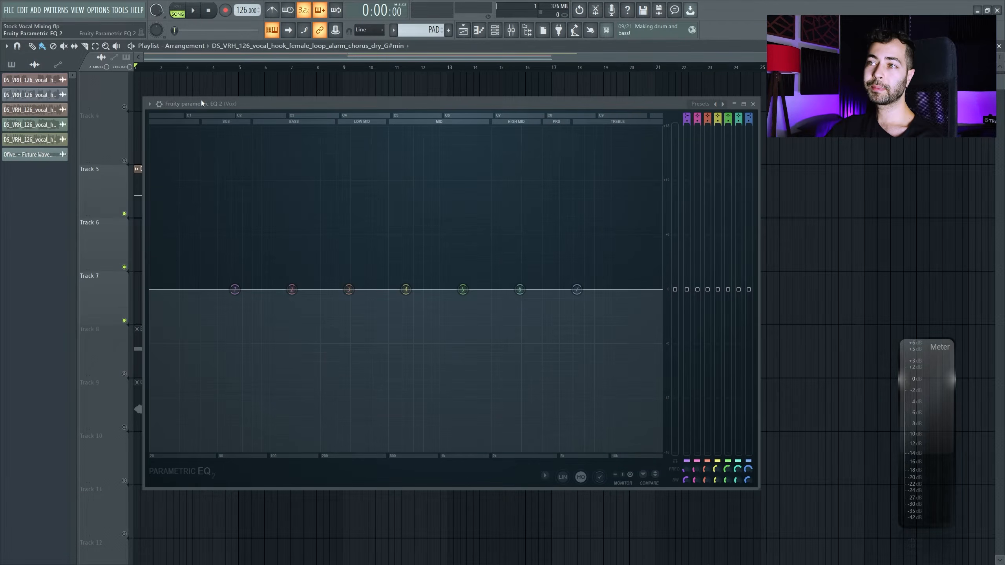
drag(201, 100, 258, 122)
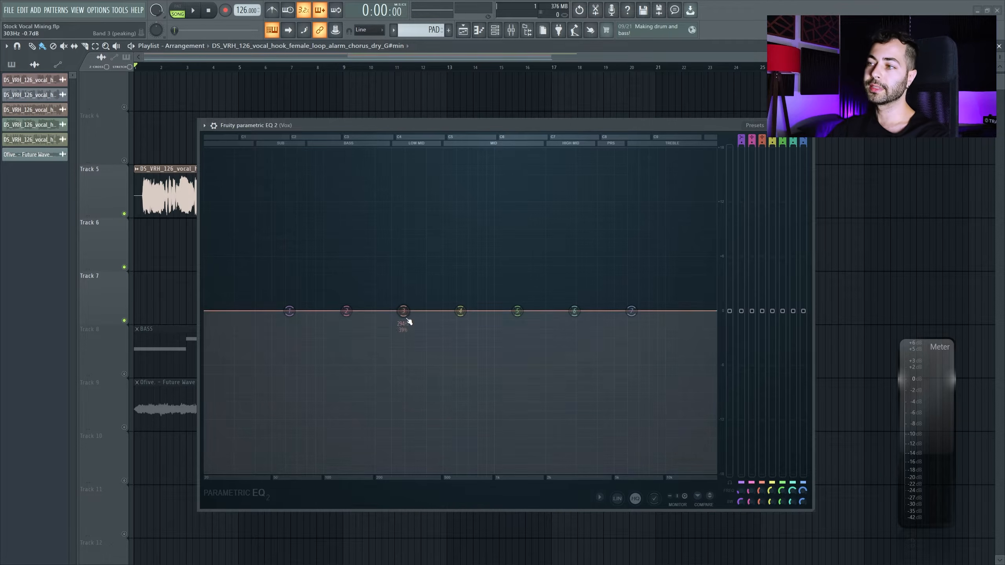
Play the verse from the start and boost EQ band 3 around 345 Hz to locate the low-mid resonance
click(145, 69)
key(space)
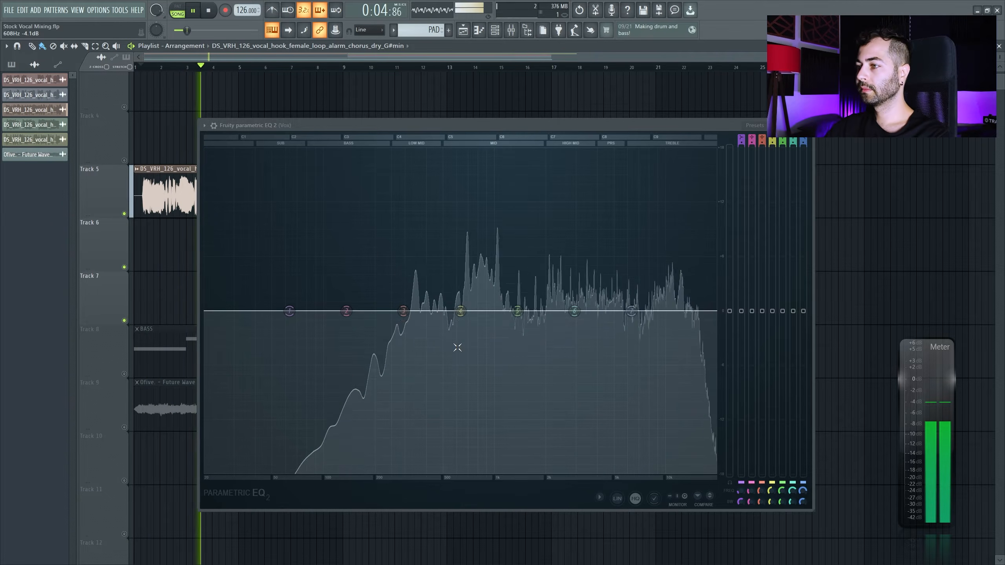
drag(408, 312, 416, 230)
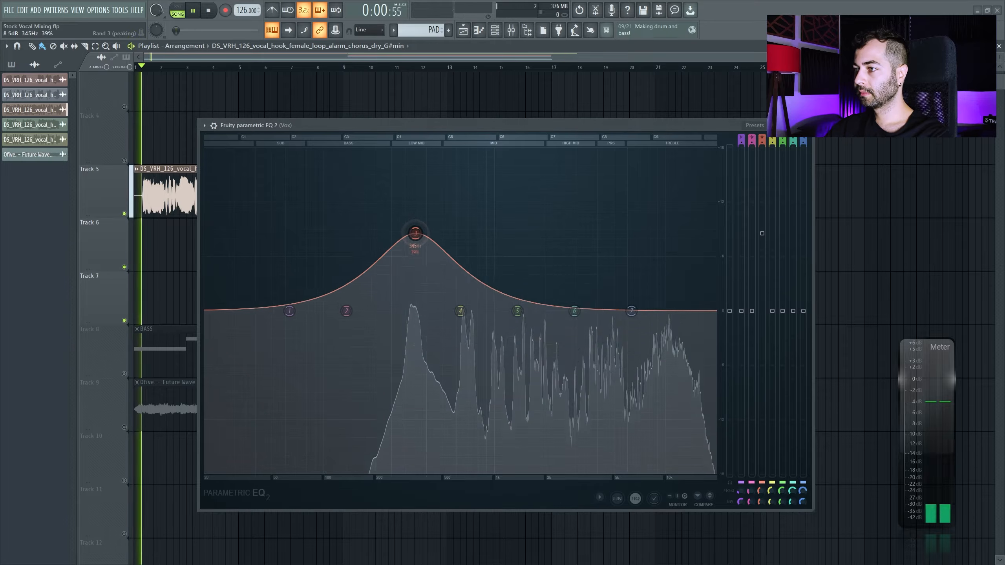
key(space)
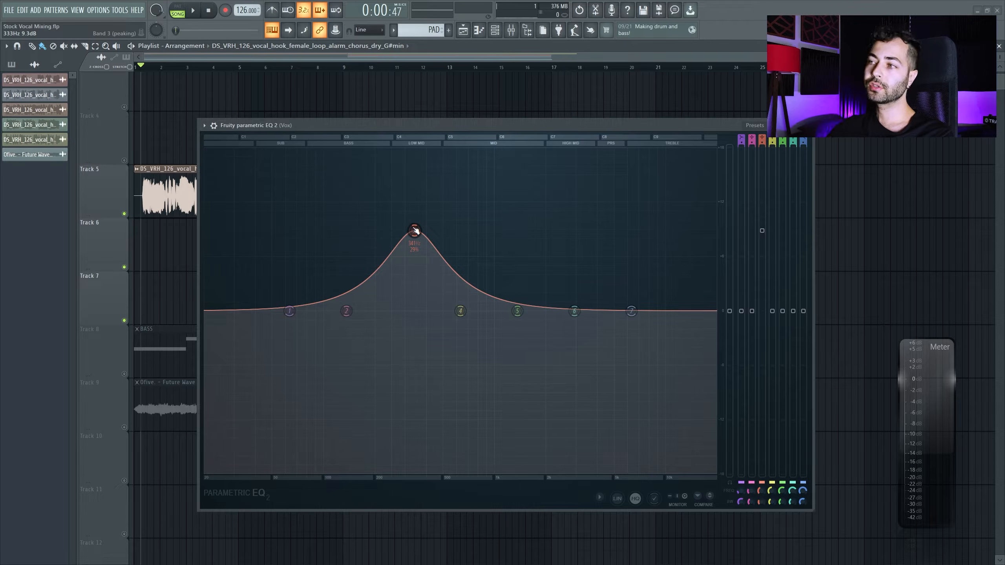
drag(414, 230, 418, 250)
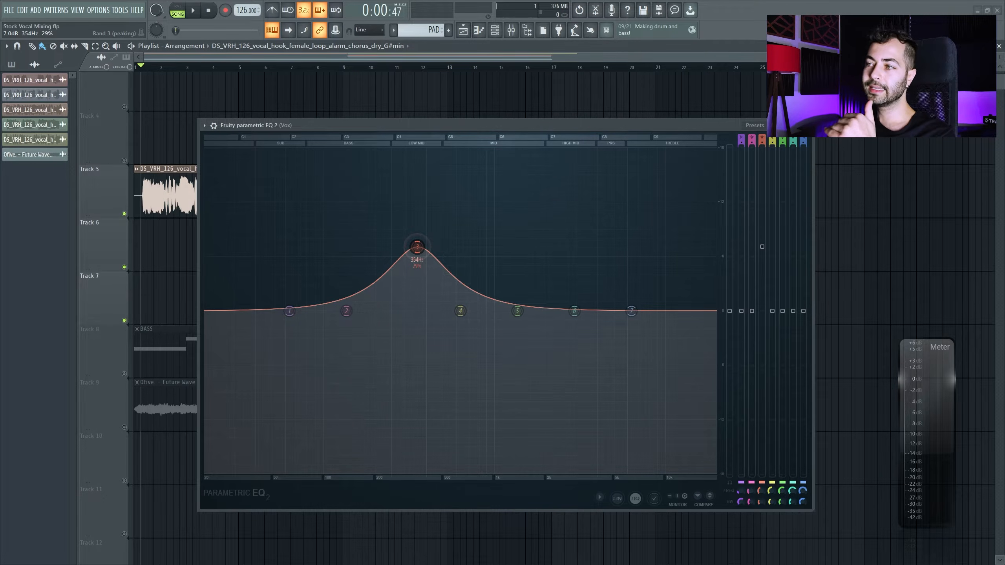
mouse_move(417, 247)
mouse_down()
mouse_move(413, 331)
mouse_move(416, 242)
mouse_up()
key(space)
key(space)
Narrow EQ band 3 to 9% at 345 Hz, audition a -13.8 dB cut, and settle on a shallow cut
drag(761, 241, 762, 436)
key(space)
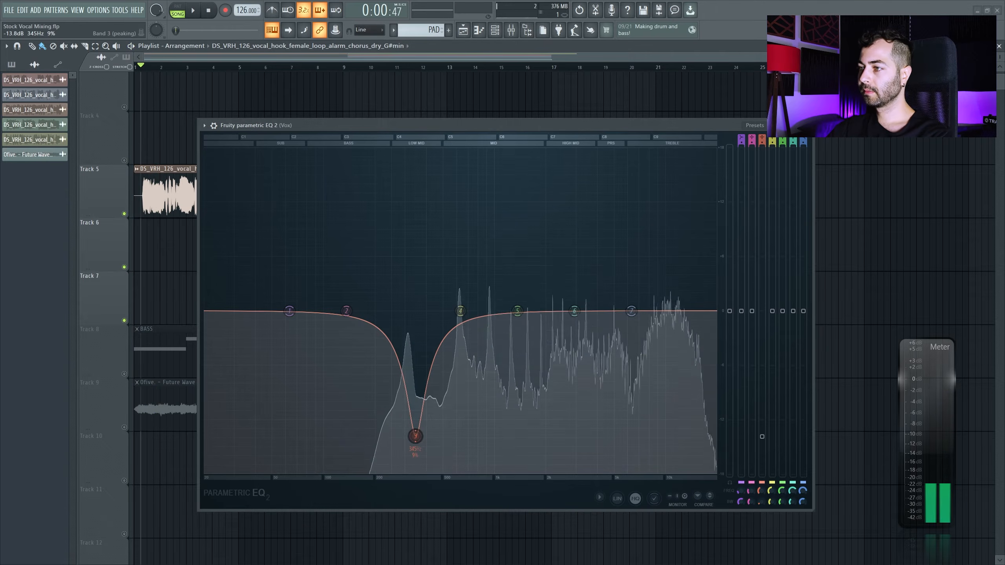
key(space)
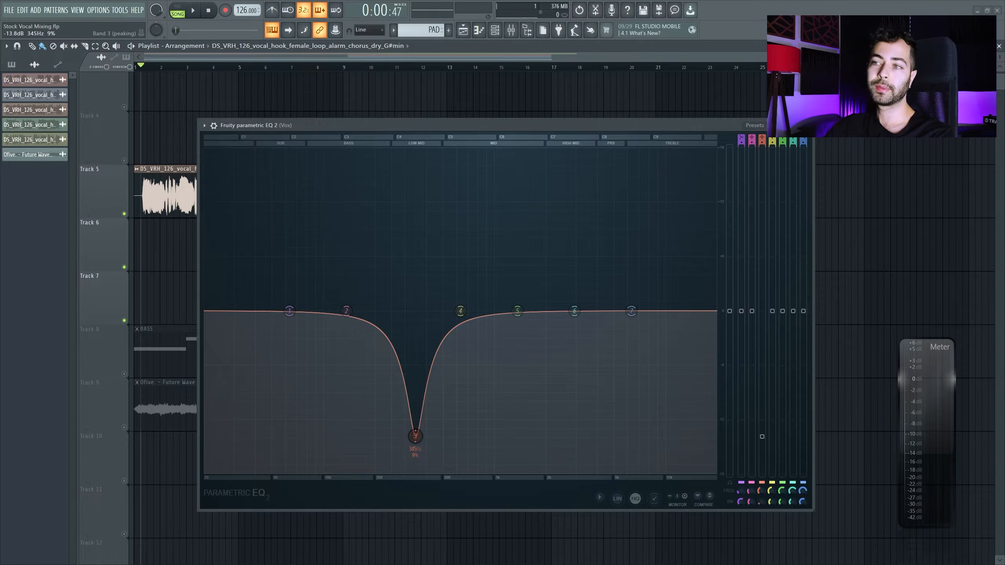
key(space)
drag(762, 436, 762, 333)
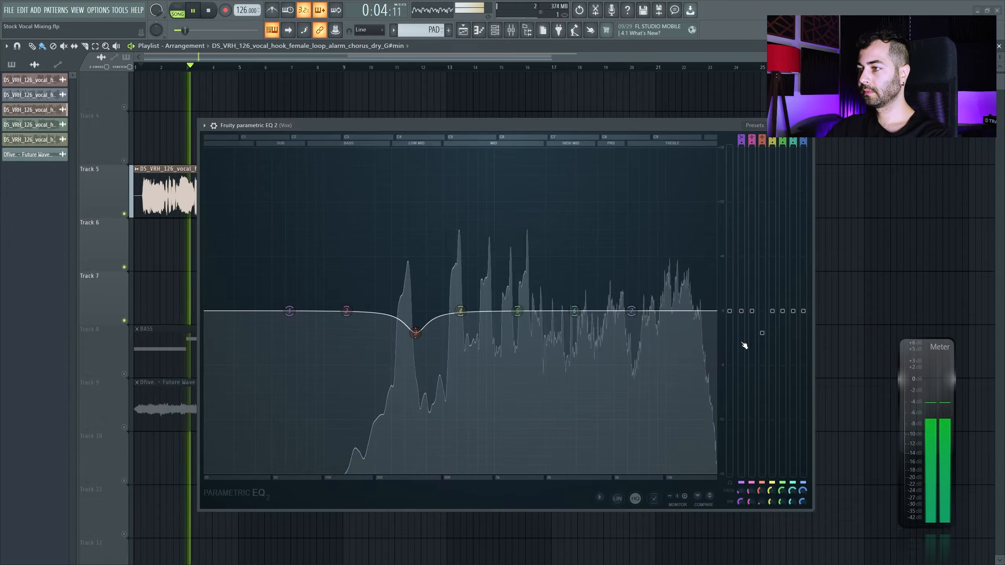
Boost EQ band 4 strongly in the lower mids to audition that range, and reduce it to a slight cut during playback
drag(461, 313, 466, 181)
key(space)
key(space)
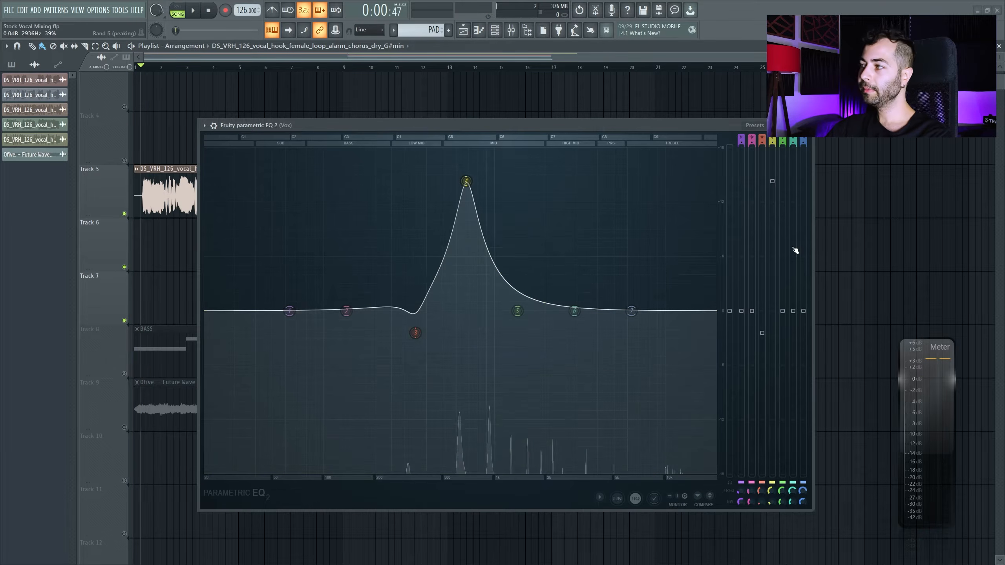
drag(772, 181, 772, 322)
key(space)
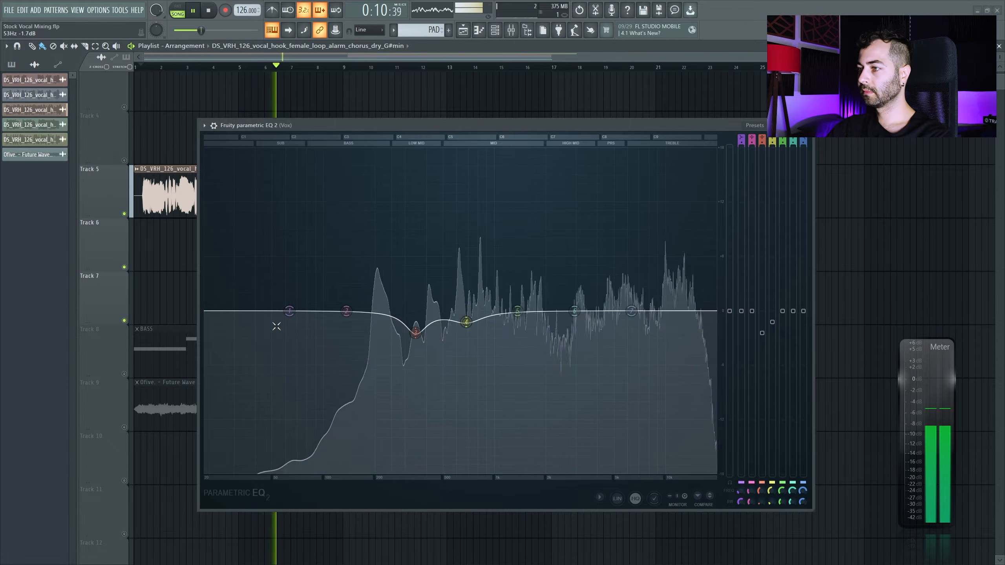
key(space)
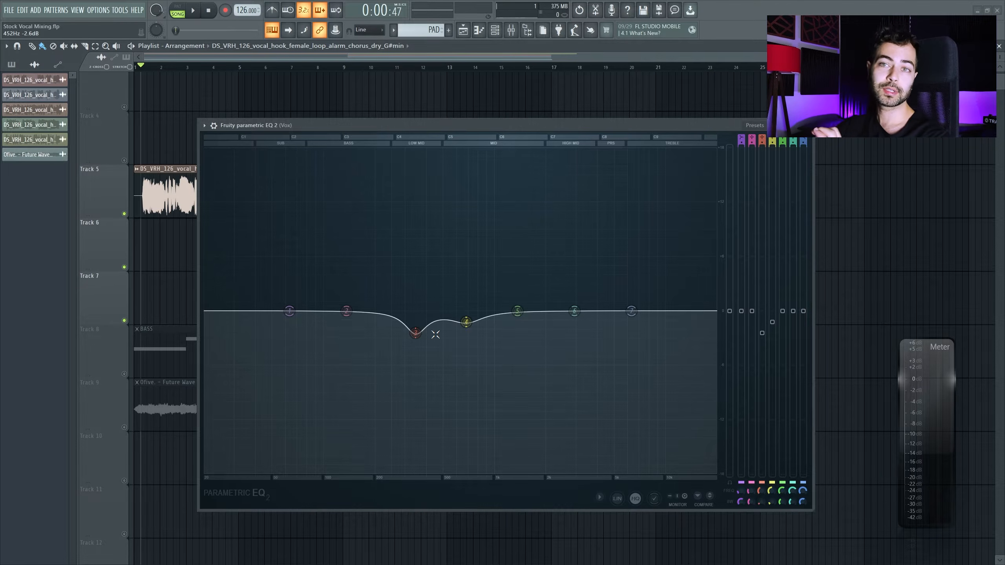
Change EQ band 1 to a high-pass filter and raise its cutoff to about 185 Hz
right_click(291, 313)
mouse_move(313, 344)
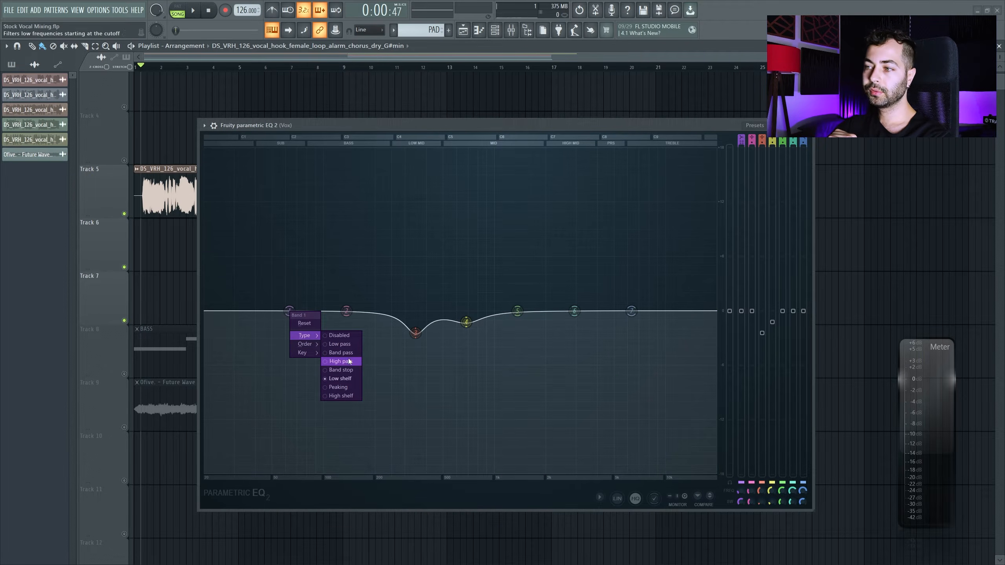
click(346, 362)
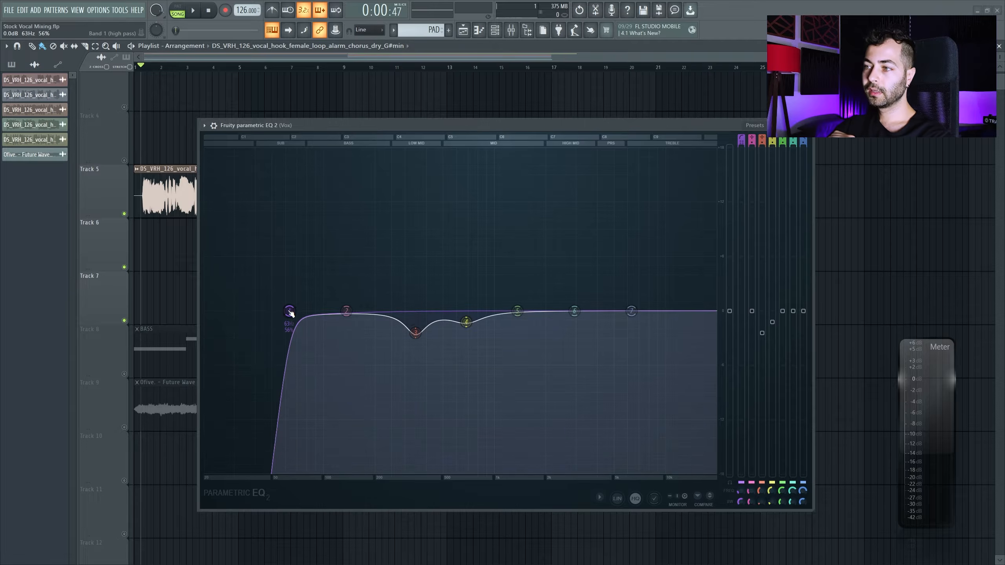
drag(299, 311, 325, 312)
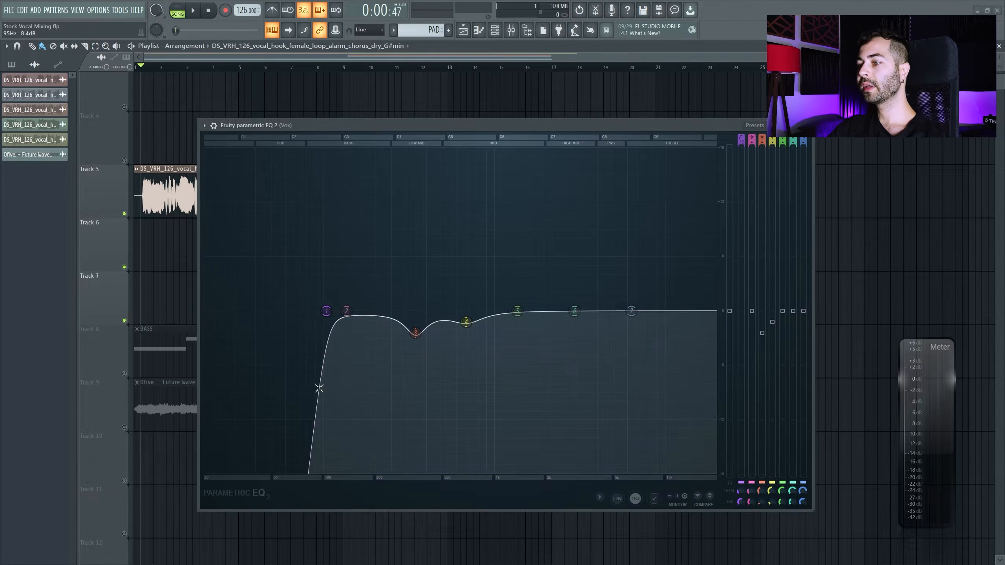
drag(326, 311, 334, 311)
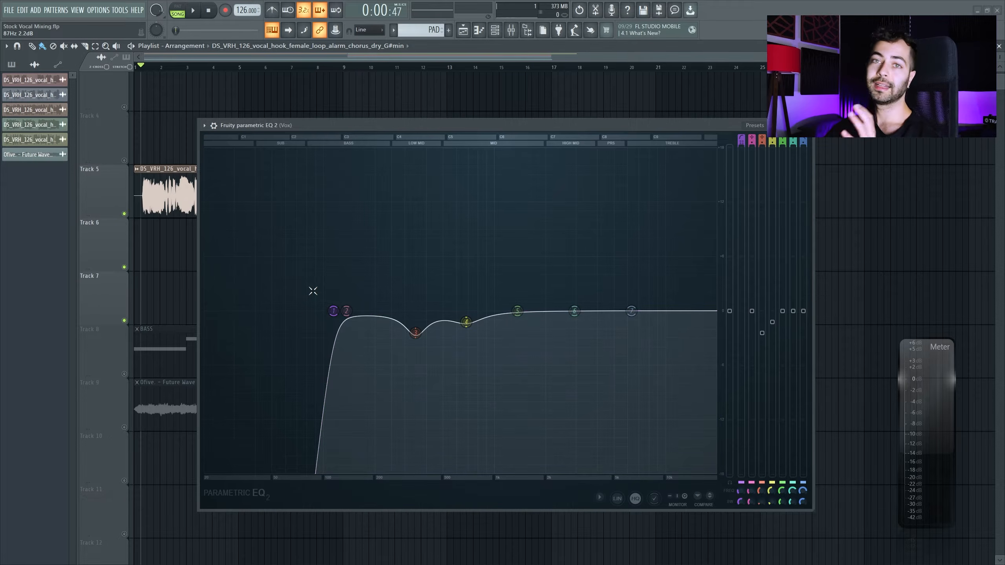
key(space)
drag(334, 311, 374, 311)
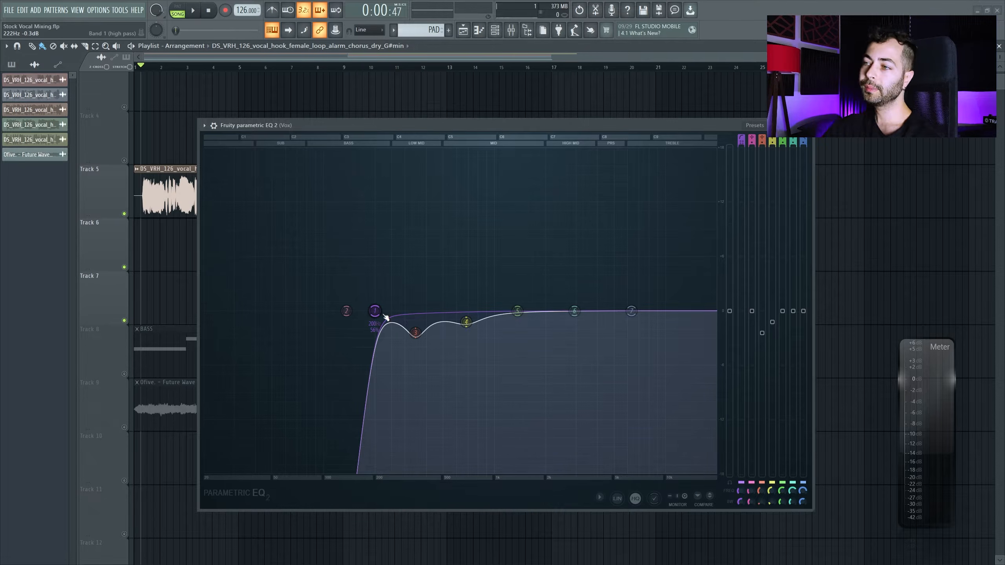
mouse_move(375, 312)
mouse_down()
mouse_move(312, 312)
mouse_move(369, 311)
mouse_up()
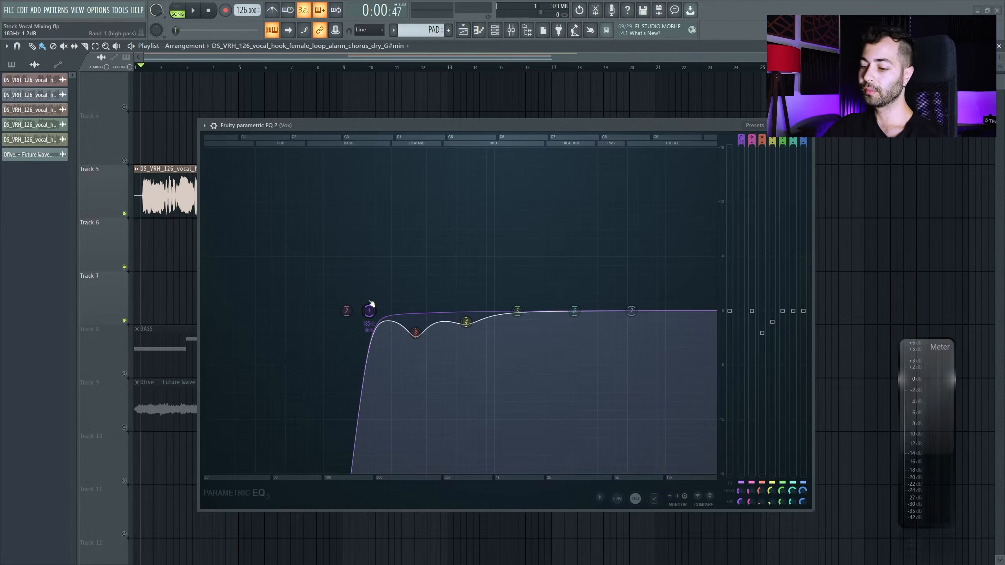
Add Patcher to the third Vox effect slot and load its Simple EQ - Vocal preset
click(807, 125)
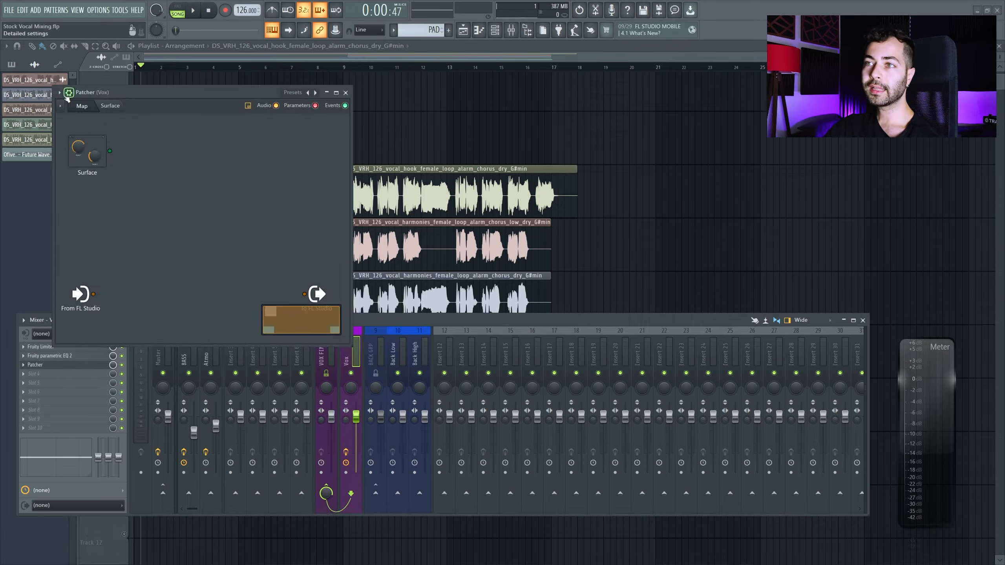
click(59, 92)
mouse_move(72, 128)
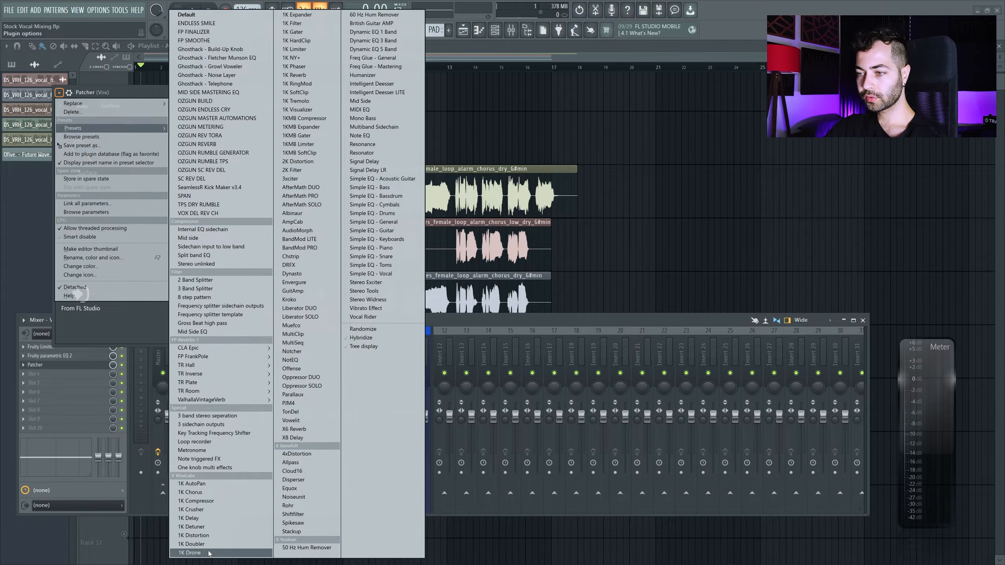
click(375, 273)
drag(201, 88, 279, 132)
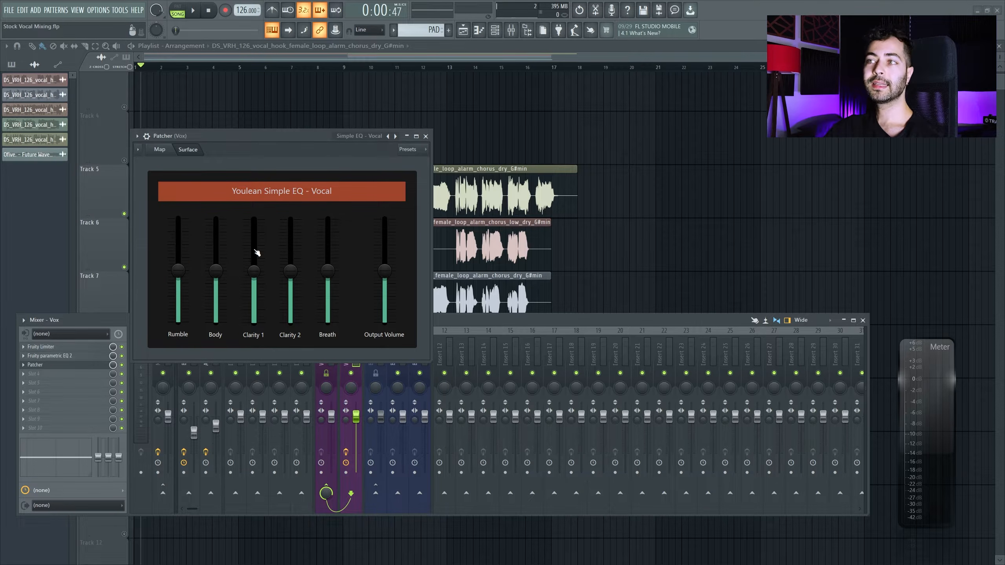
drag(258, 136, 531, 121)
Unmute the BASS and Future Wave Atmo tracks (Tracks 8 and 9) in the playlist
scroll(275, 245, down, 3)
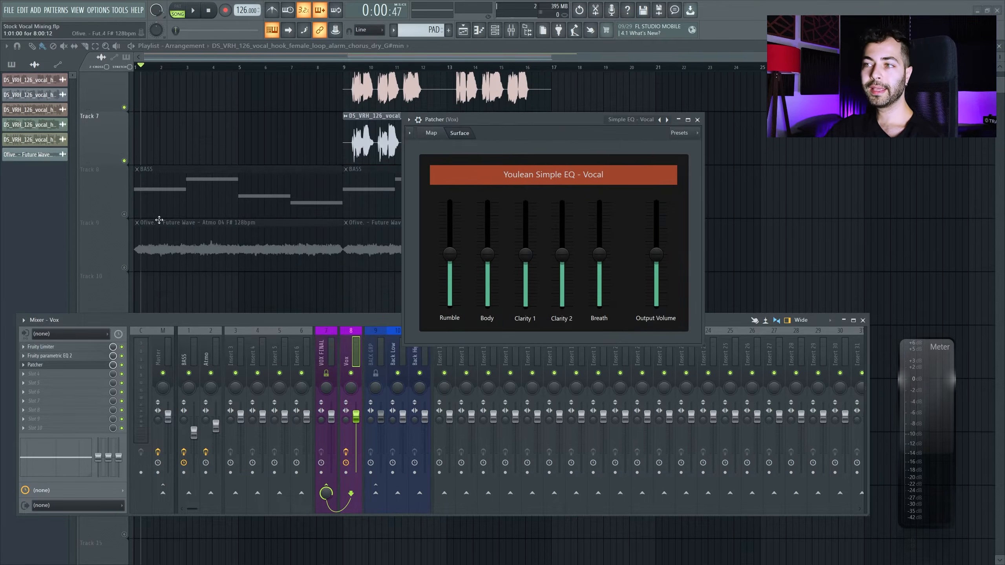
click(124, 214)
click(124, 267)
scroll(156, 411, up, 4)
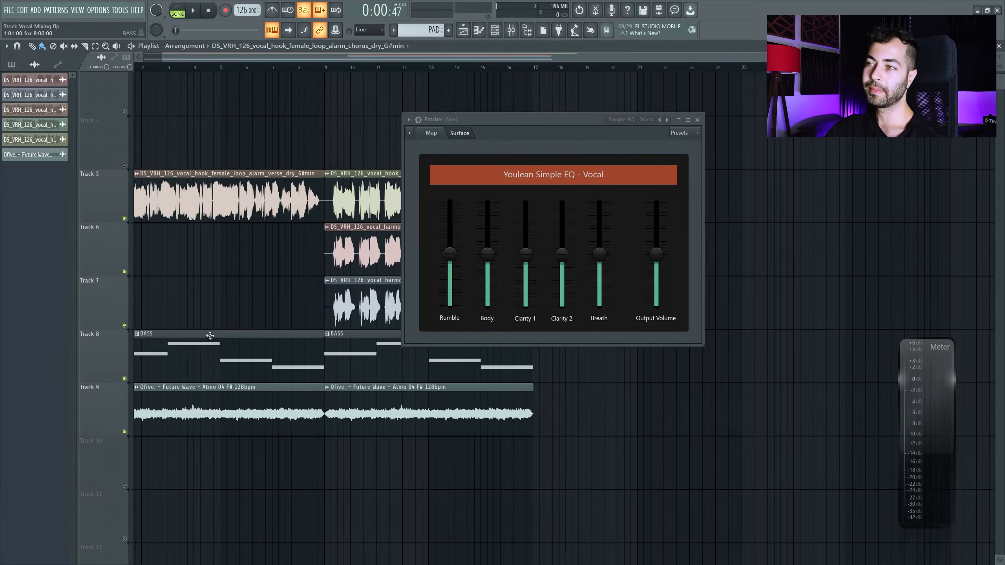
Reposition the Patcher window near the middle of the playlist and show the mixer
drag(456, 119, 436, 176)
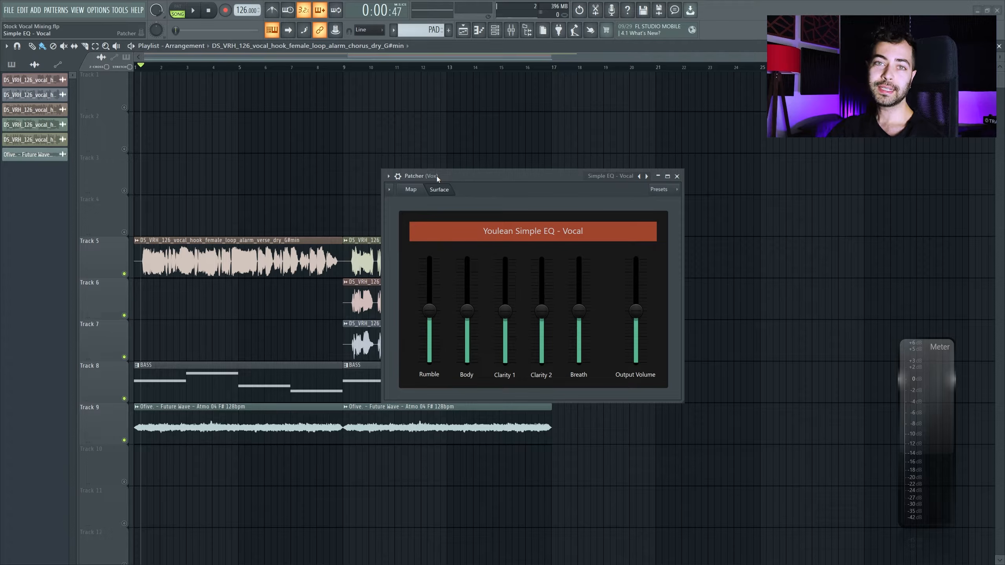
drag(436, 176, 374, 173)
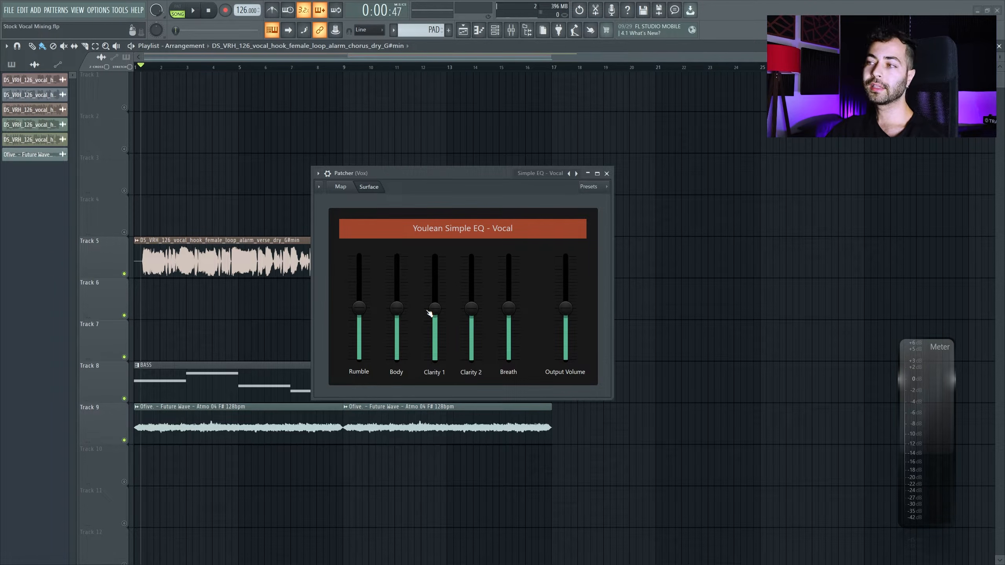
key(F9)
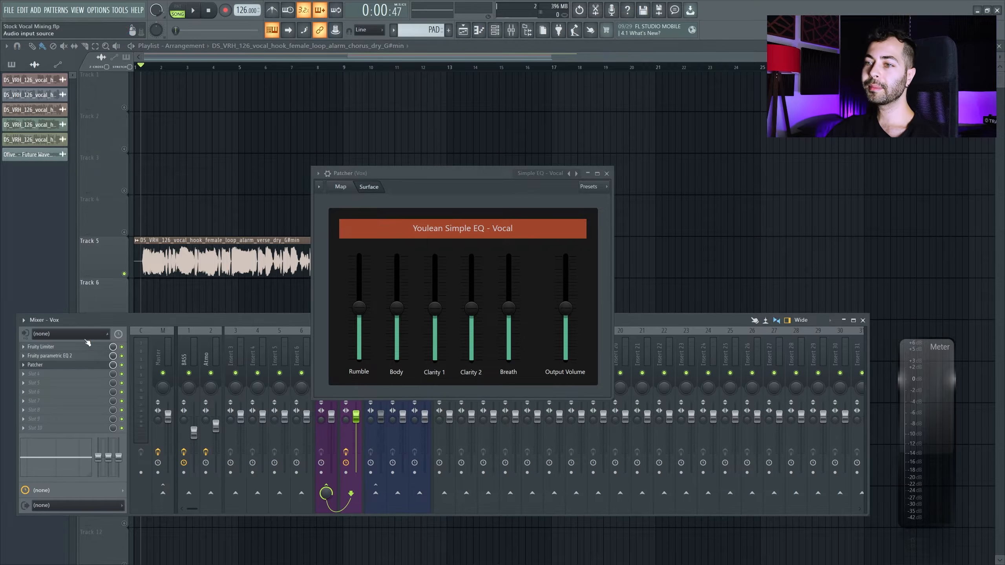
Move Patcher to the fourth Vox effect slot, leaving the third empty, and review the Fruity Parametric EQ 2 curve
drag(79, 365, 81, 374)
click(59, 356)
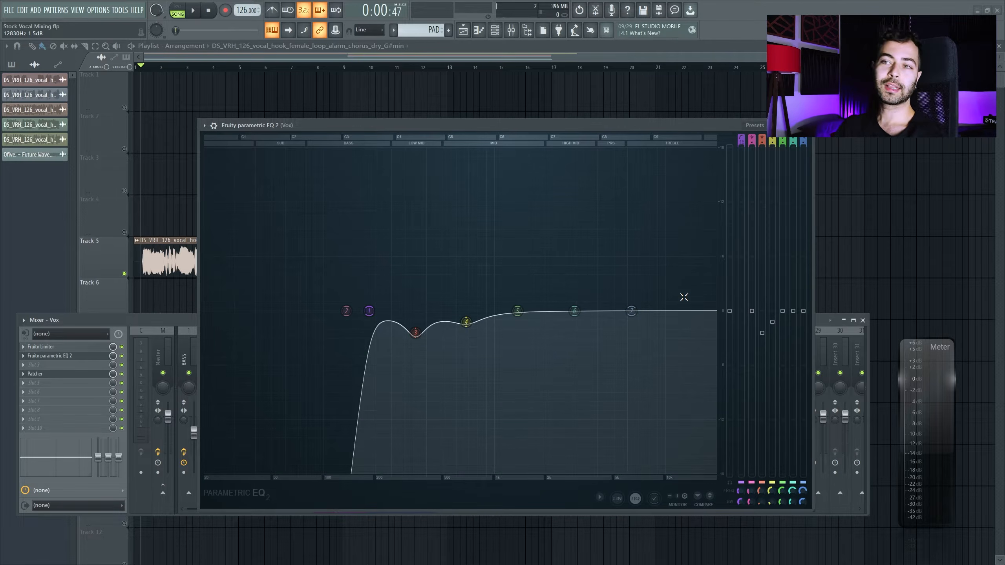
click(807, 126)
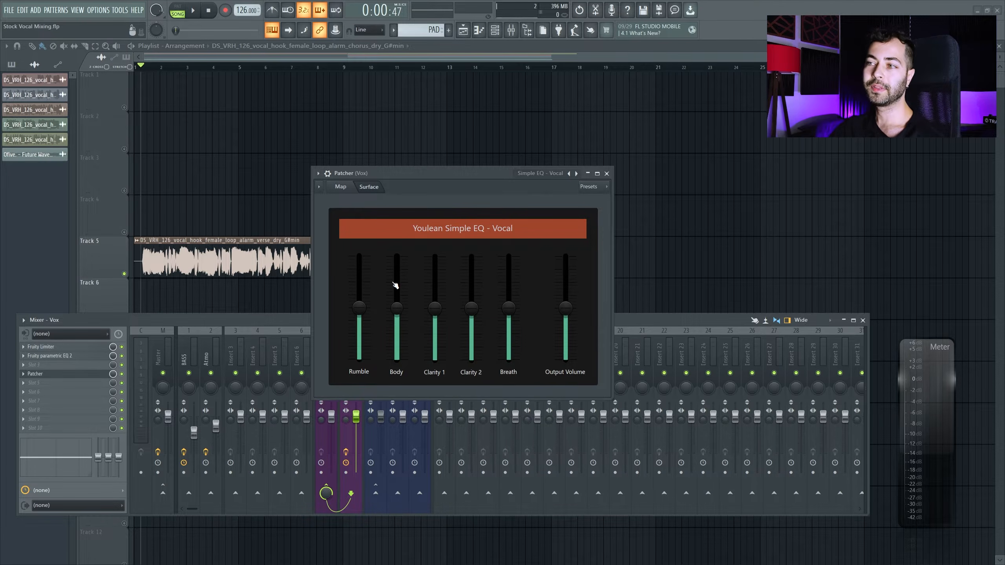
During playback, raise Clarity 2 and Breath slightly and lower Clarity 1 a touch in the Vox Simple EQ
key(space)
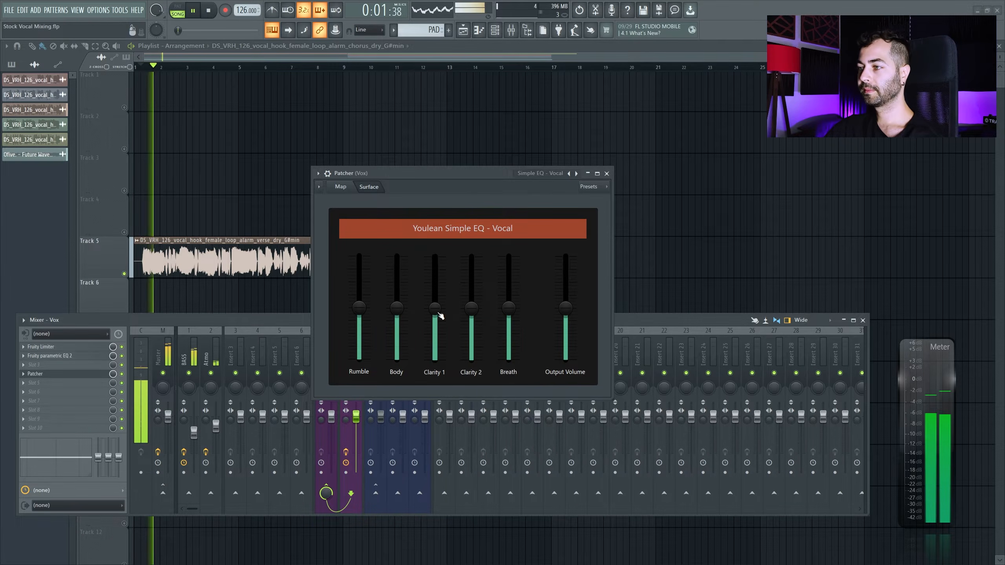
drag(471, 309, 402, 314)
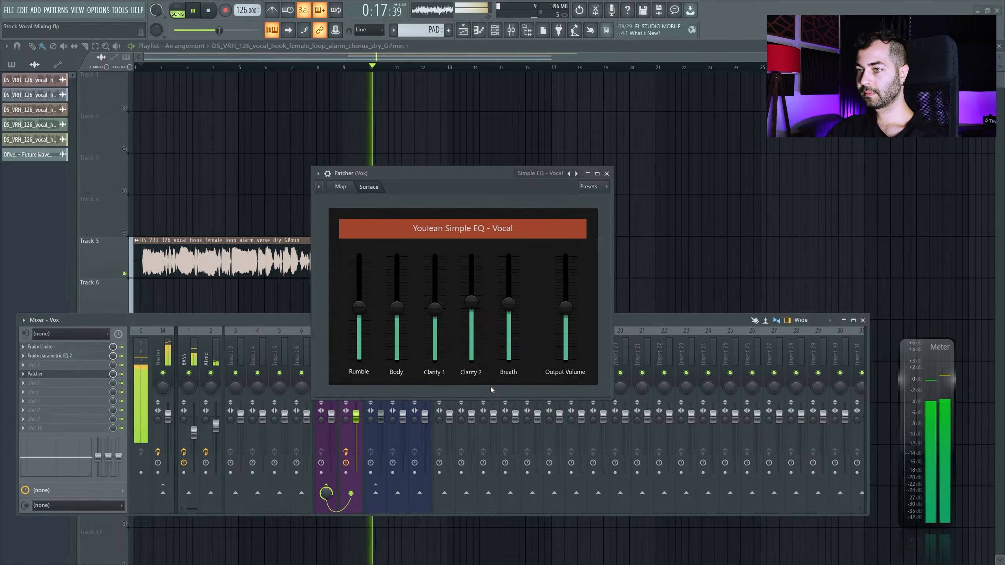
key(space)
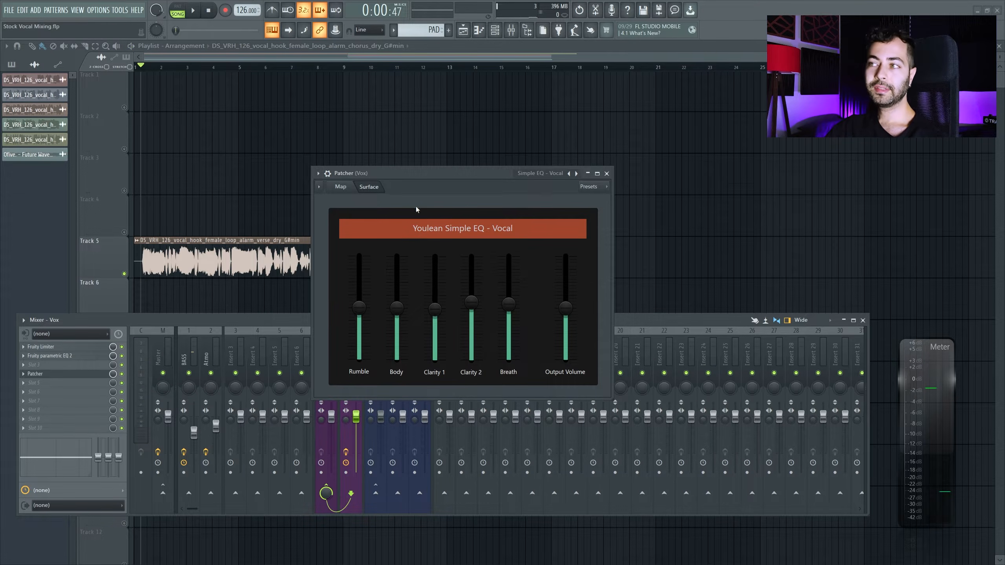
Save the project and close the Vox Patcher window
drag(417, 173, 445, 195)
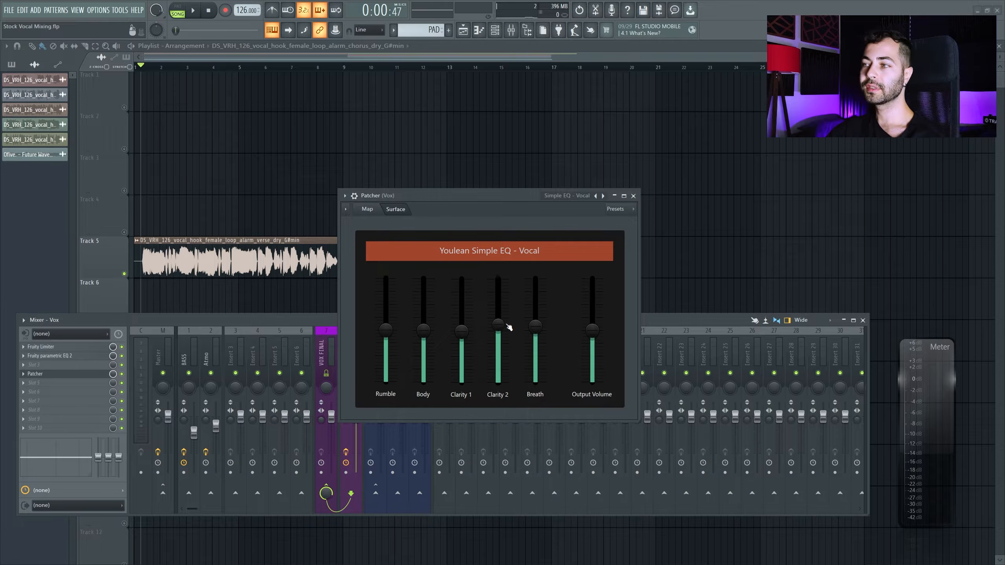
key(ctrl+s)
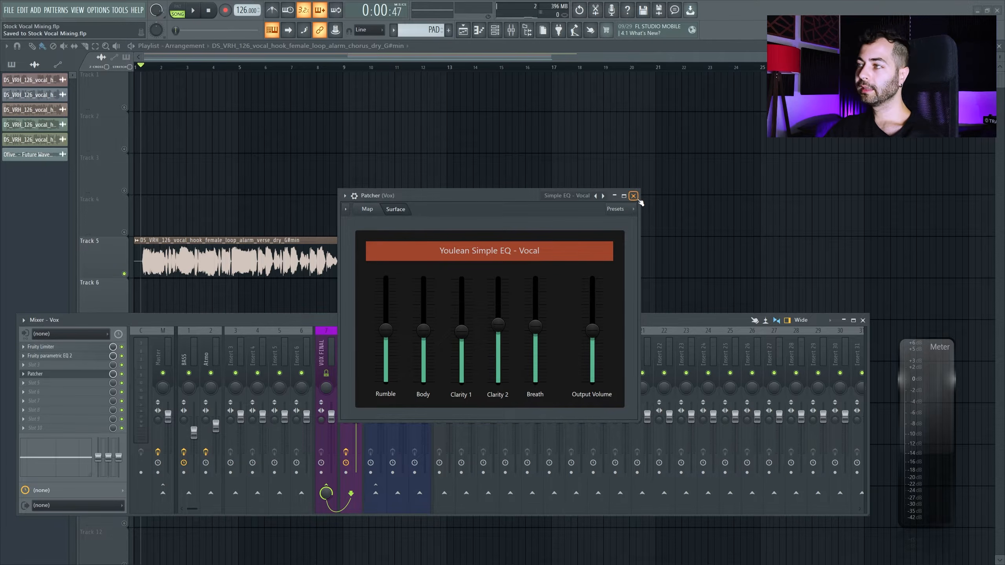
click(636, 198)
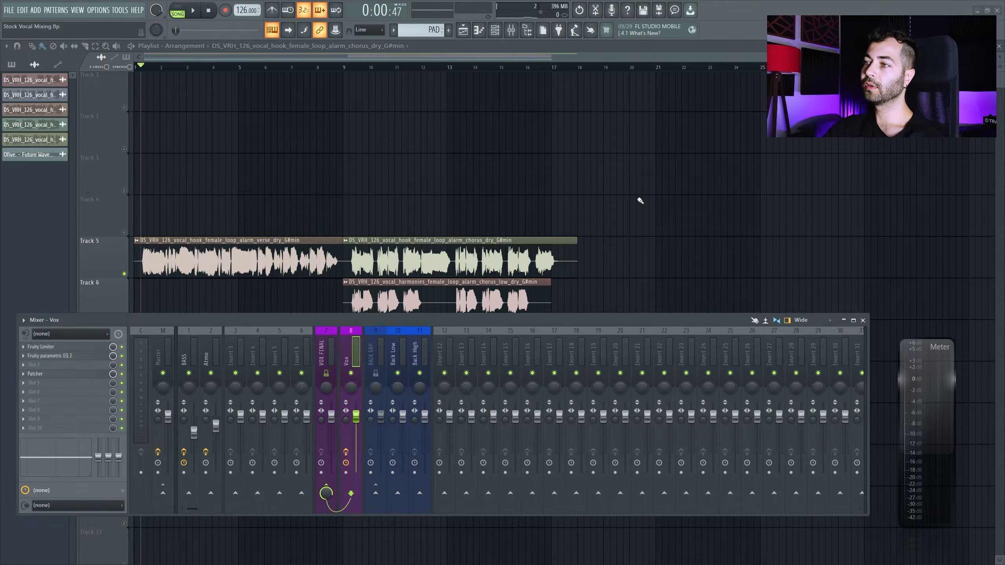
Solo the lead vocal on Track 5, audition its chorus and return the playhead near the start of the verse
key(F9)
scroll(633, 202, down, 1)
right_click(124, 253)
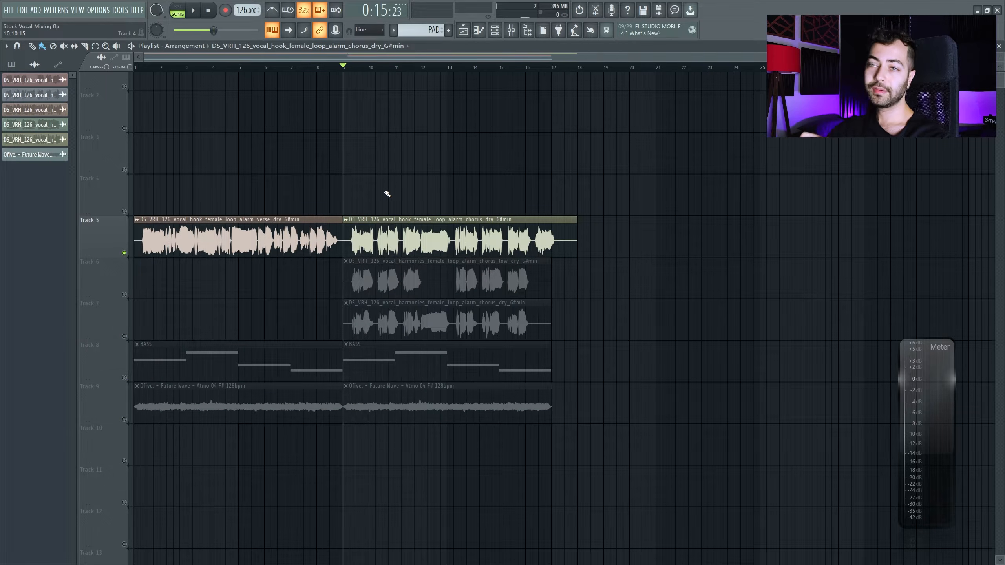
key(space)
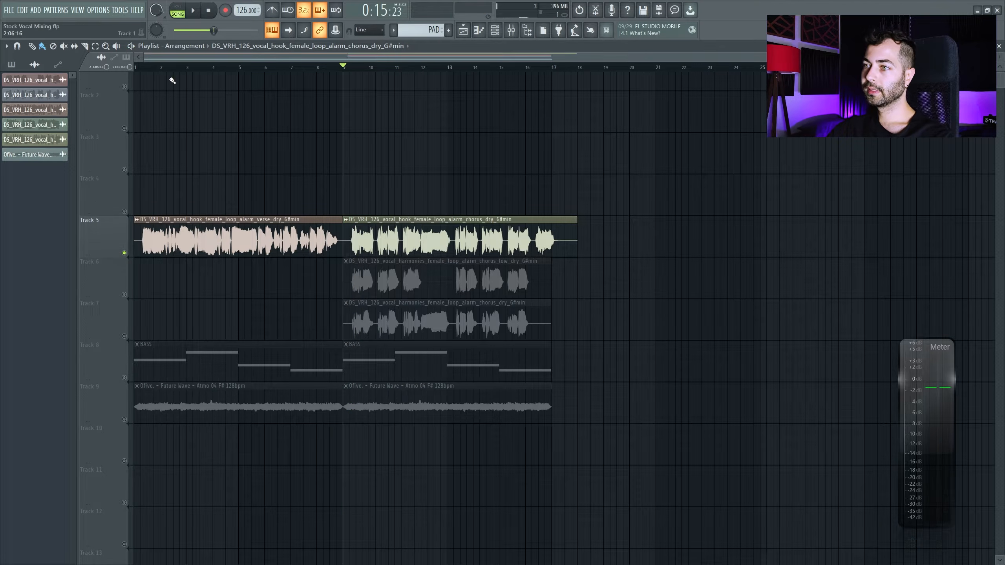
click(153, 67)
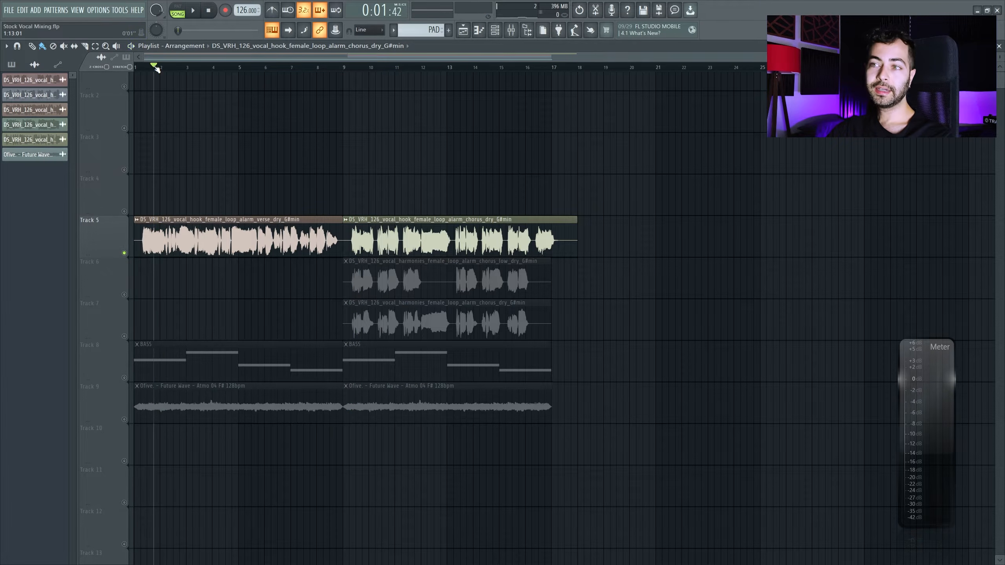
Open the chorus vocal clip on Track 5 and route it to the empty mixer track 12
drag(198, 175, 271, 290)
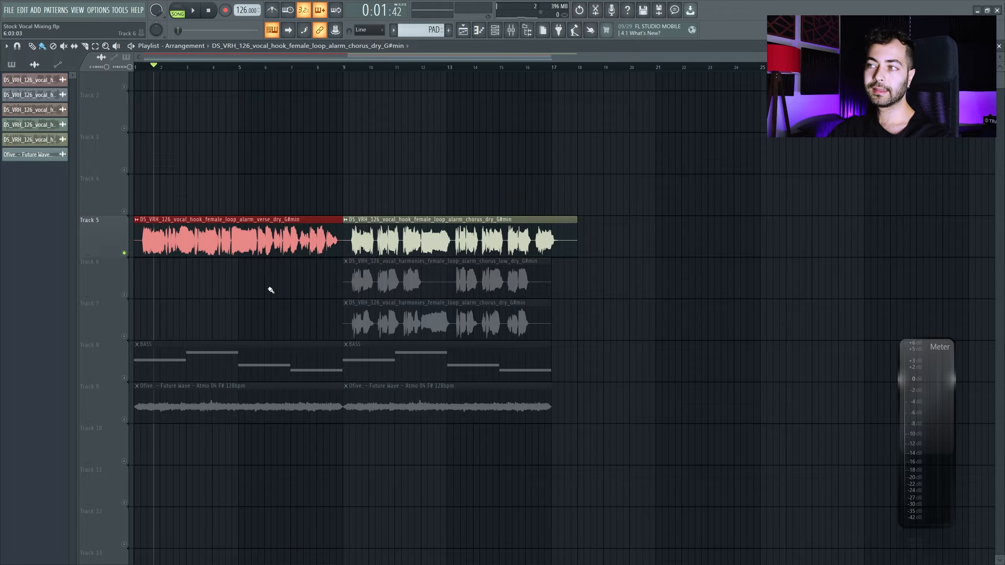
drag(426, 174, 556, 249)
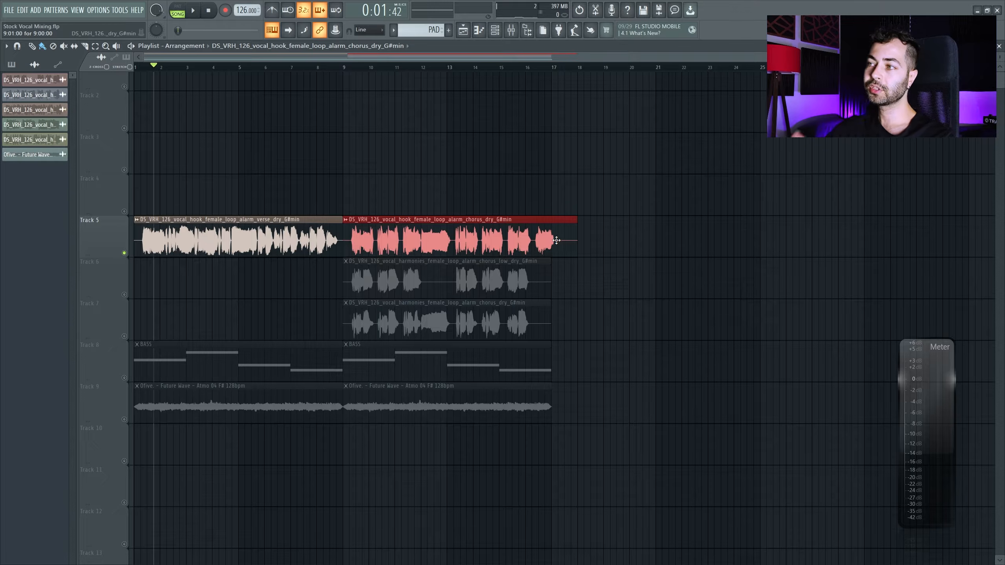
double_click(556, 240)
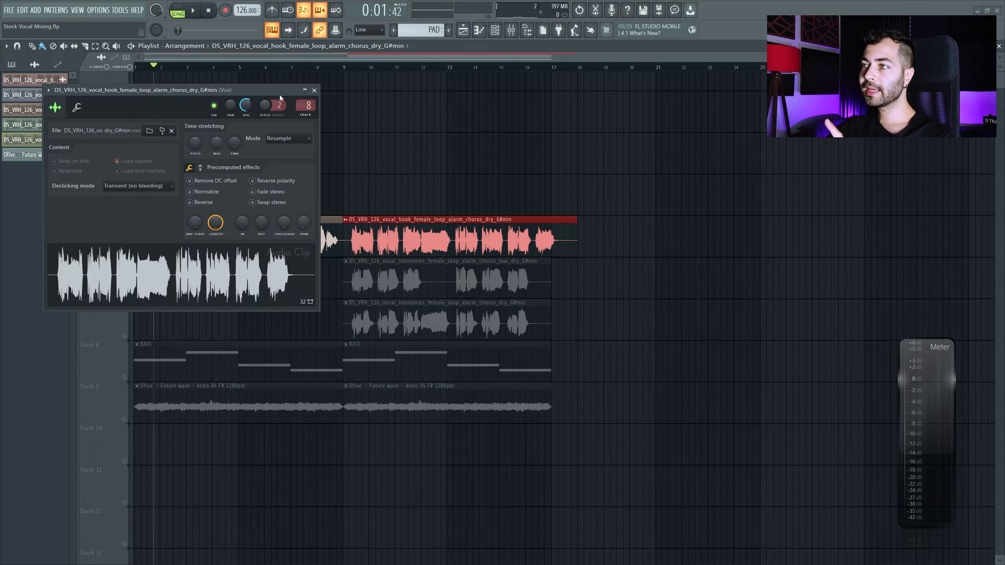
double_click(304, 104)
click(447, 350)
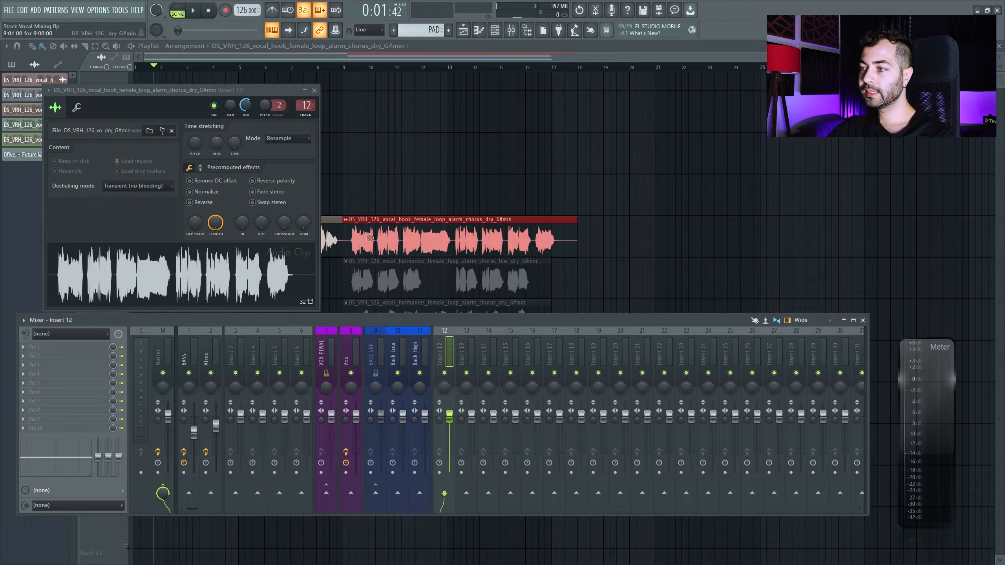
Rename mixer track 12 as CHOR
double_click(449, 348)
text(CHOR)
key(Return)
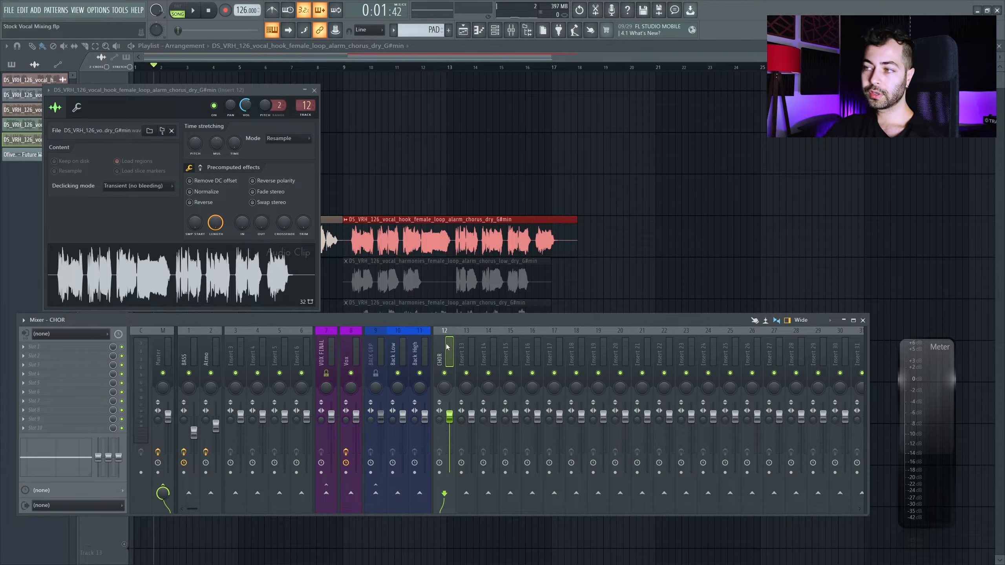
Move the CHOR mixer track directly beside Vox as track 9 and color it purple to match
key(alt+Left)
key(alt+Left)
key(alt+Left)
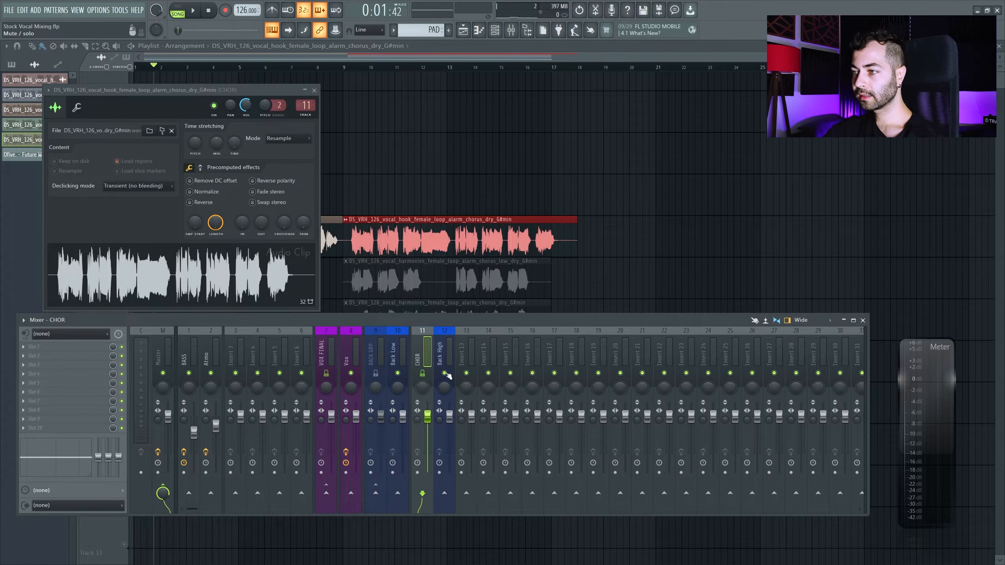
right_click(397, 354)
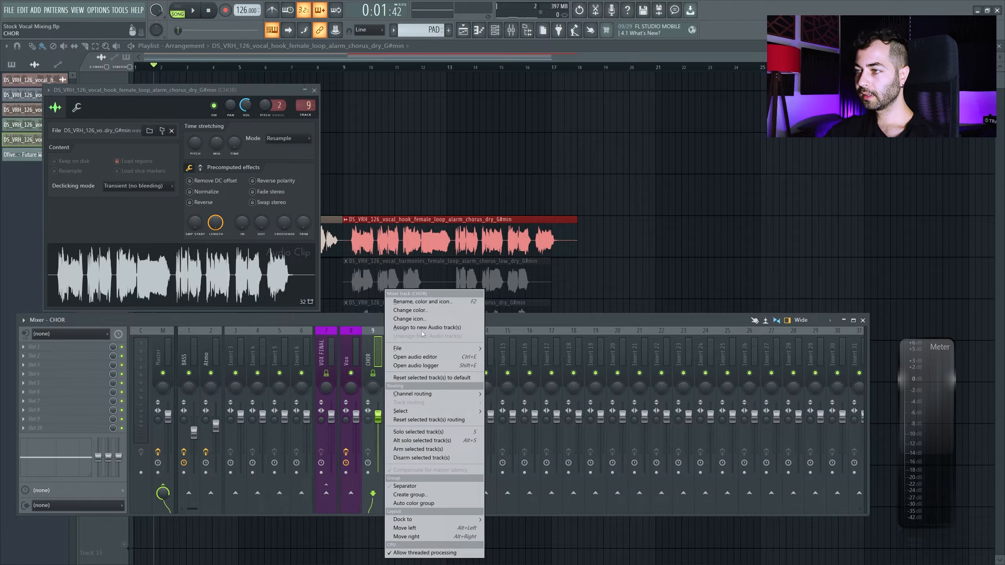
click(422, 313)
double_click(440, 445)
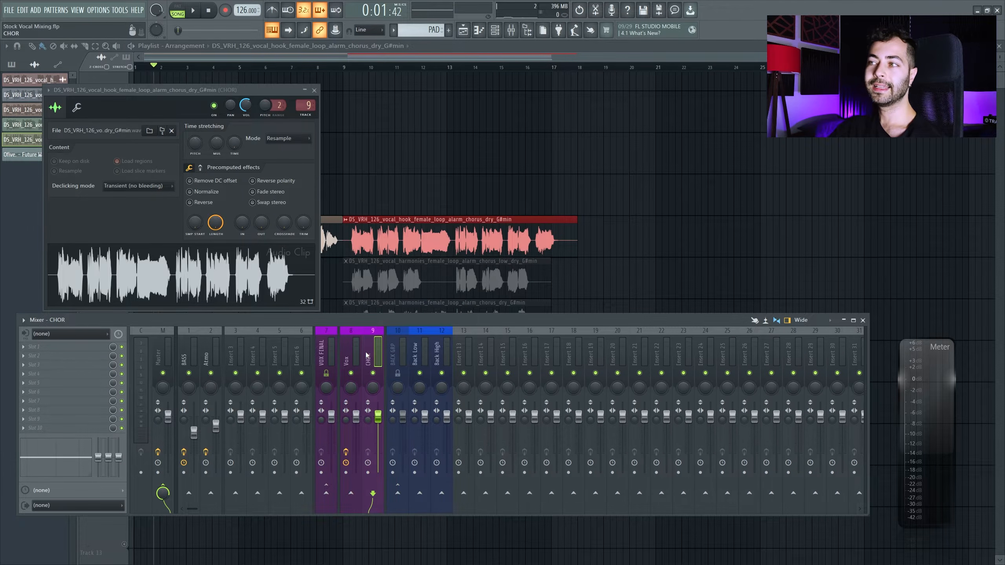
Copy Fruity Limiter, Fruity Parametric EQ 2 and Patcher with their Vox settings to the first three CHOR effect slots
click(346, 346)
click(24, 347)
drag(47, 391, 369, 380)
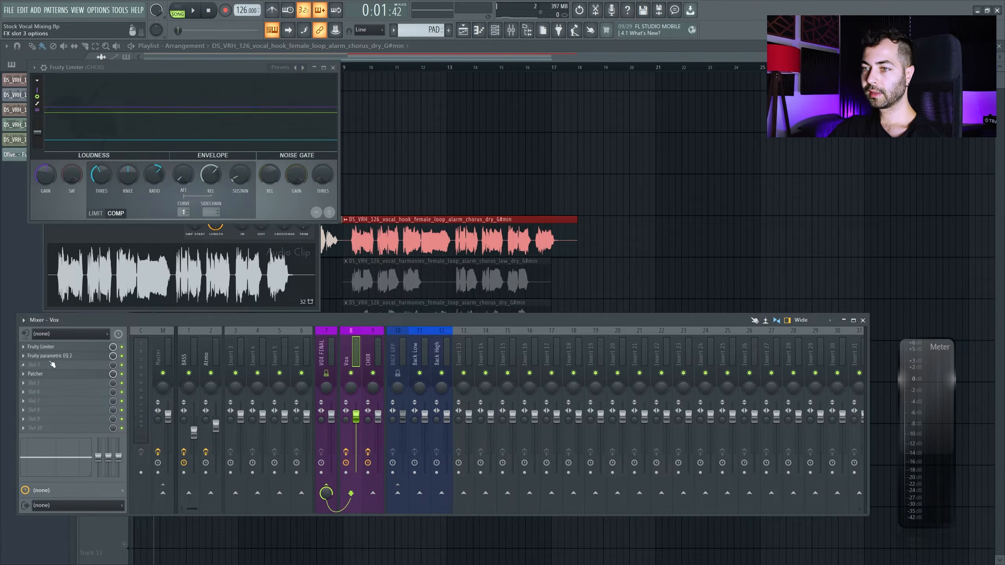
click(24, 356)
drag(47, 399, 355, 359)
drag(355, 358, 368, 352)
click(24, 374)
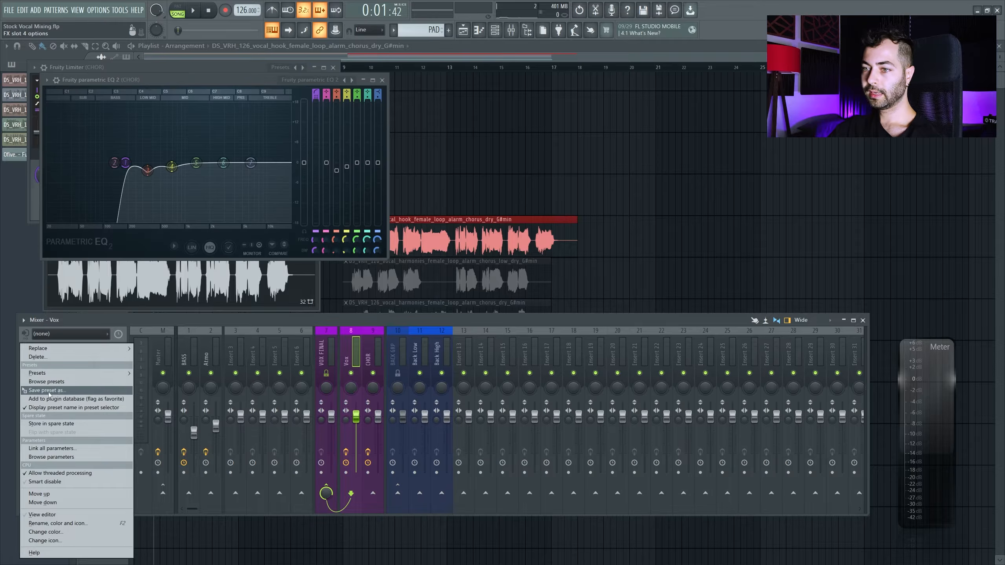
drag(48, 391, 365, 339)
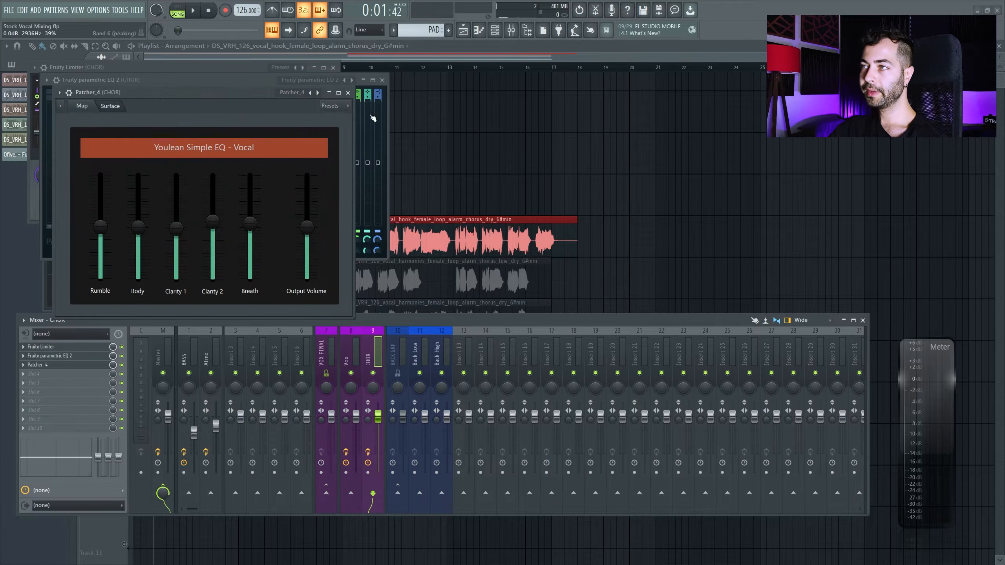
Turn on all playlist tracks except the harmonies on Tracks 6 and 7, and play the chorus from bar 9
click(351, 70)
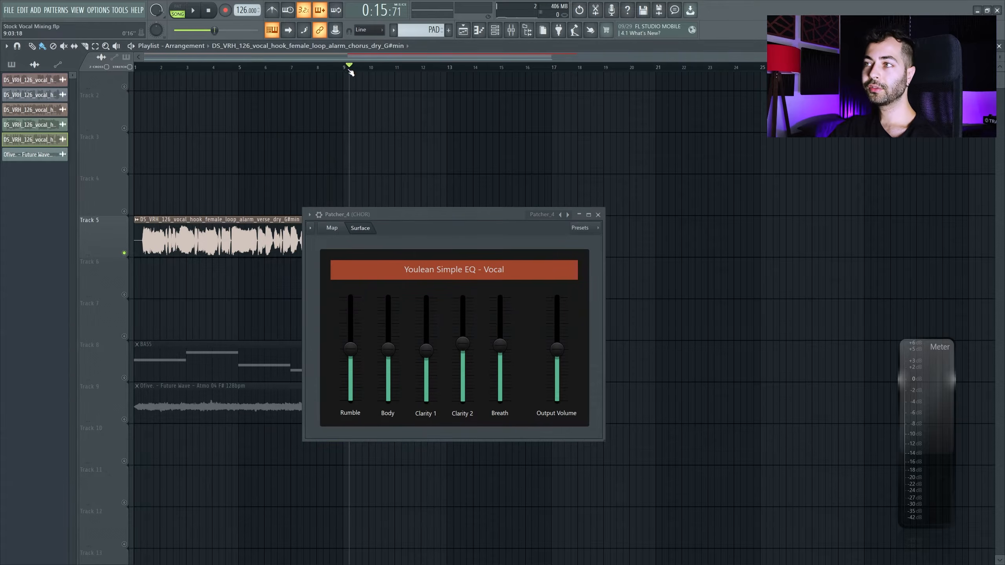
drag(392, 214, 533, 208)
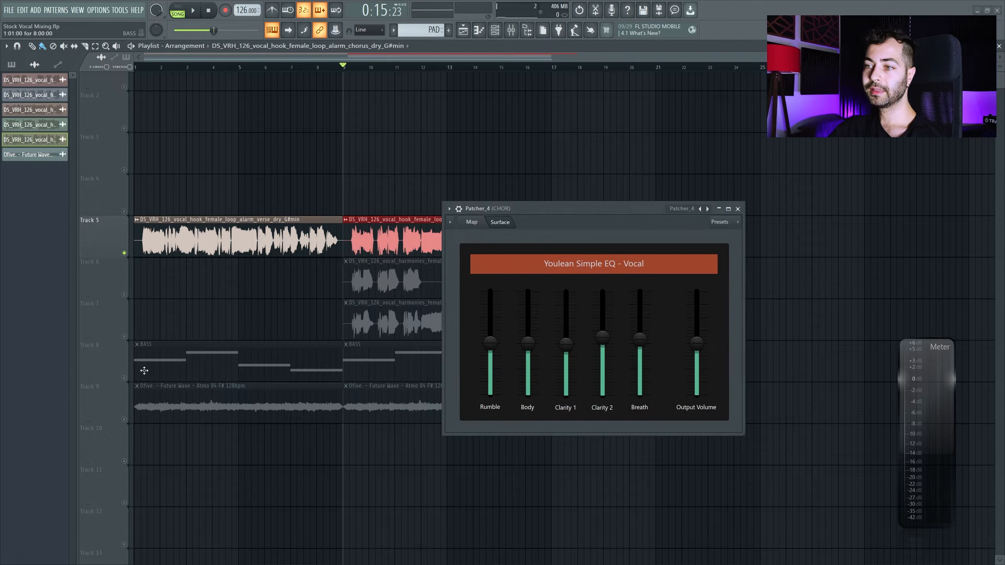
drag(189, 210, 199, 308)
key(space)
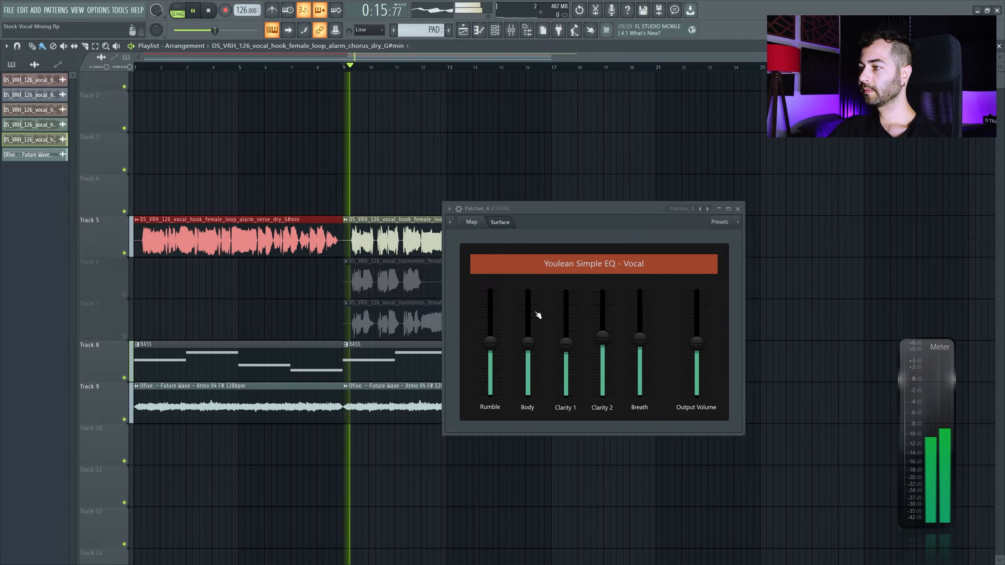
key(space)
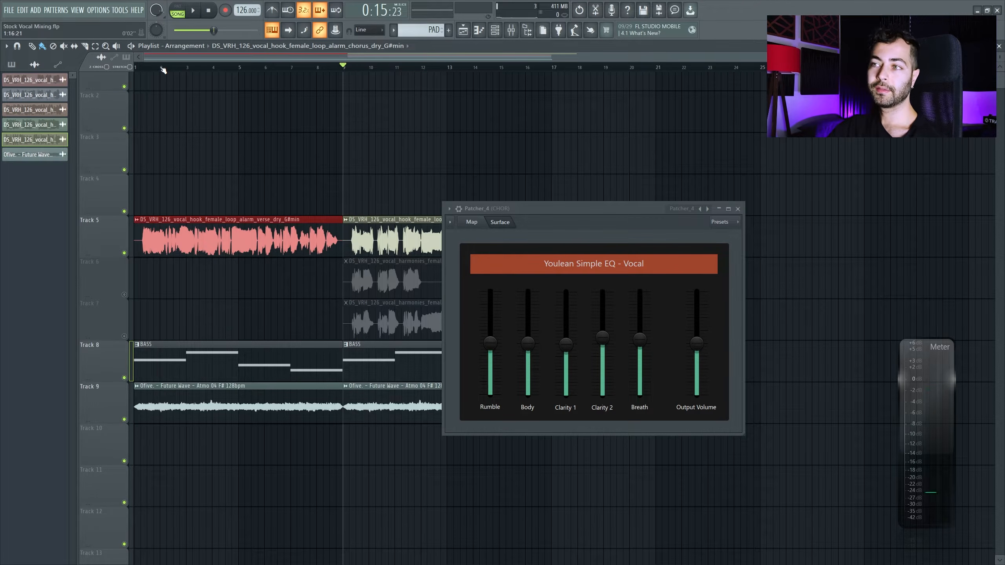
Play the verse from bar 2 for comparison and return the playhead to the chorus at bar 9
click(161, 68)
key(space)
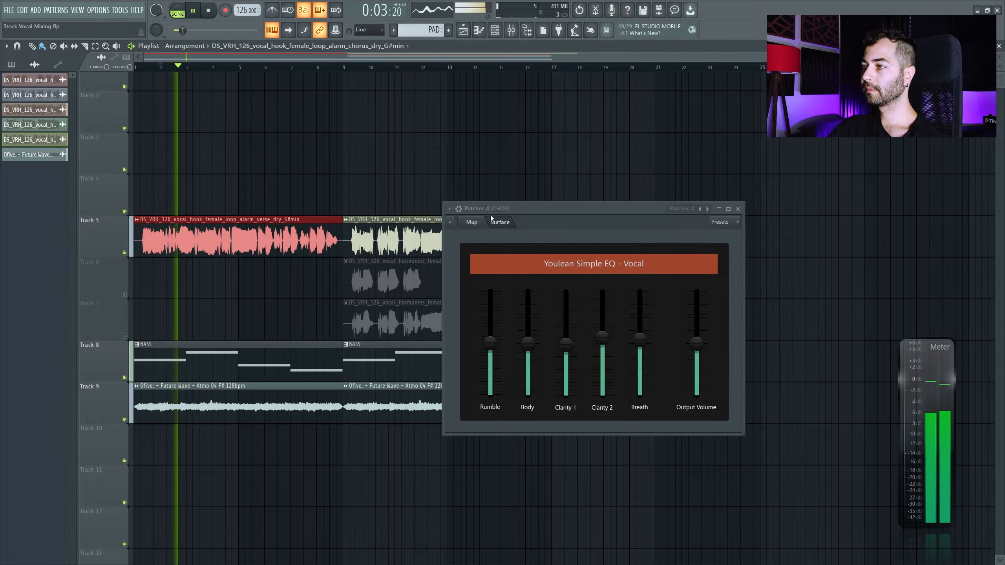
drag(494, 210, 424, 261)
key(space)
click(344, 68)
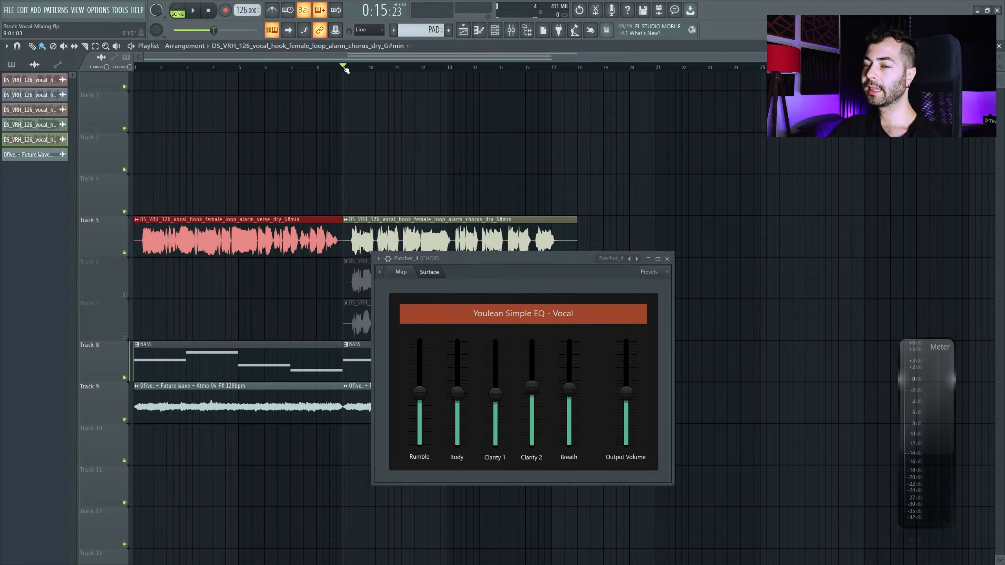
Play the chorus and raise the Body and Clarity 1 sliders slightly in CHOR's Patcher
drag(435, 260, 362, 275)
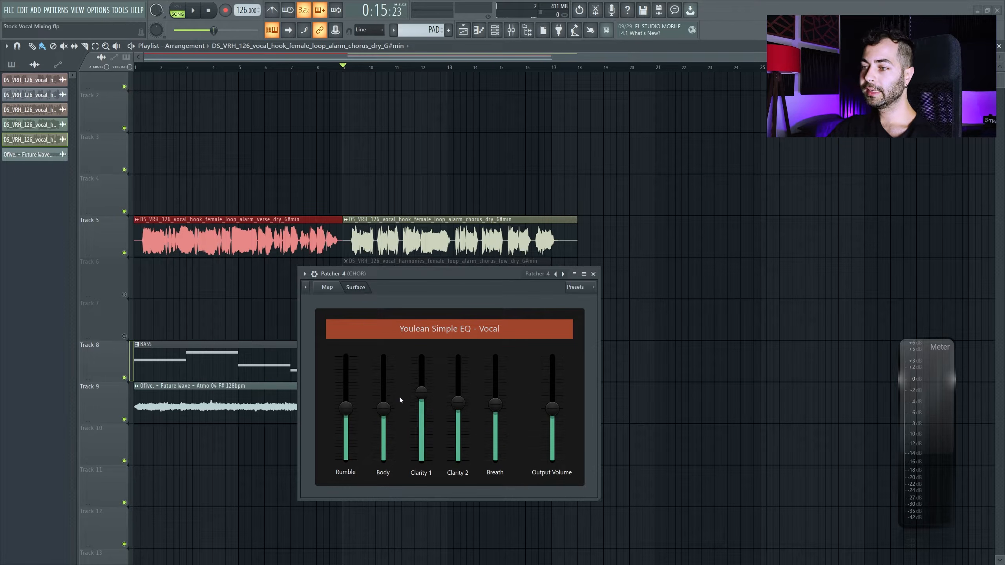
key(space)
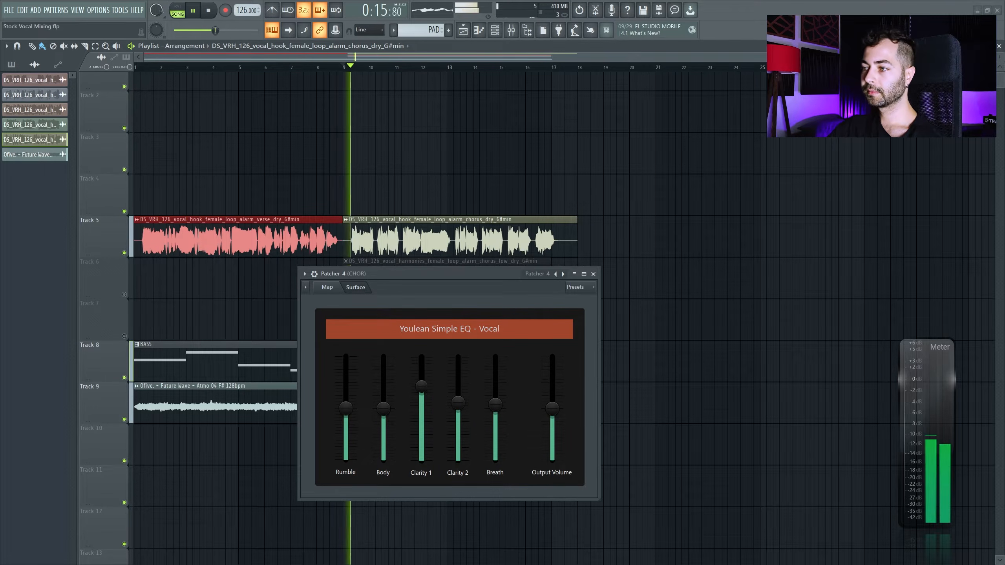
drag(424, 395, 383, 399)
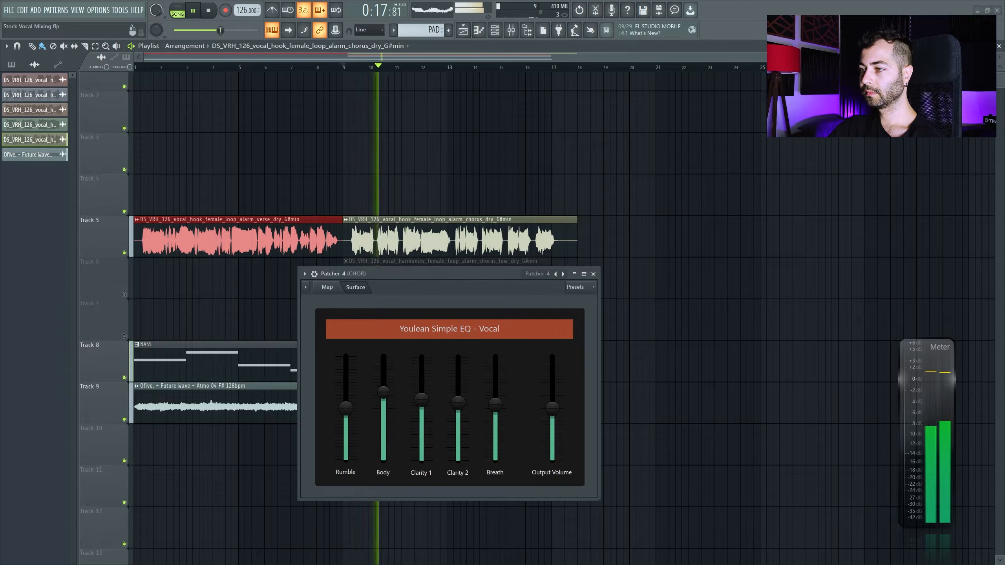
mouse_move(390, 406)
mouse_down()
mouse_move(390, 391)
mouse_move(383, 398)
mouse_up()
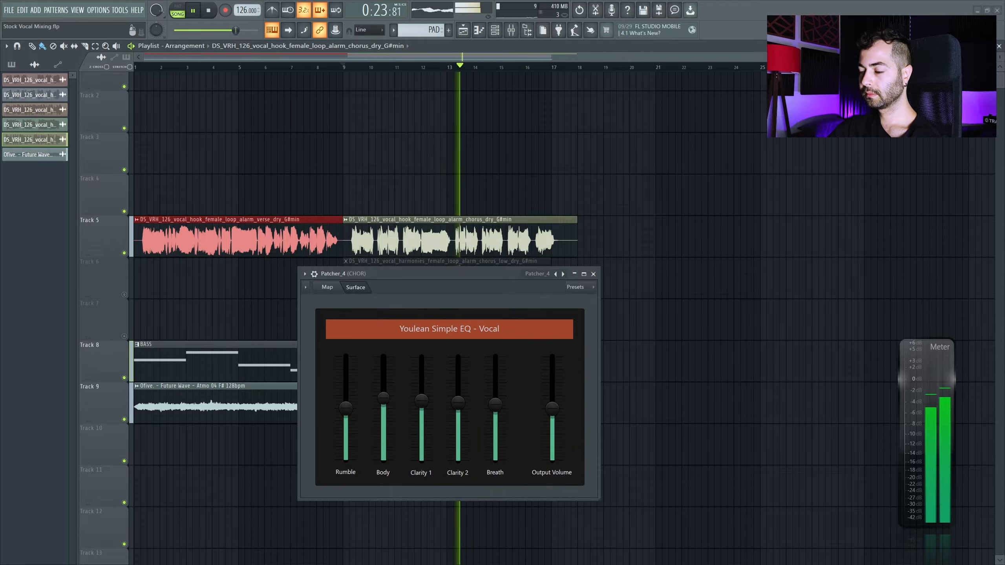
key(space)
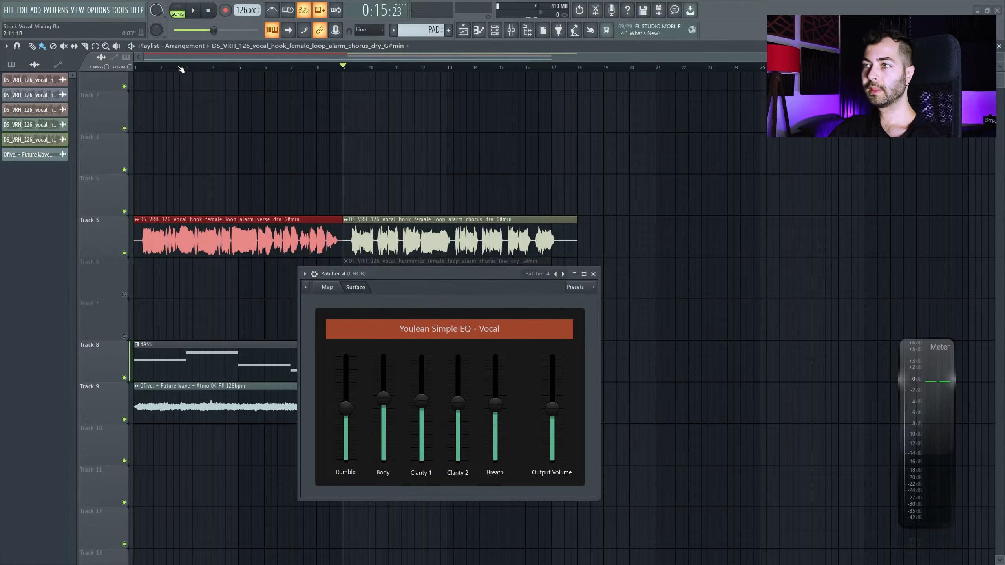
Play part of the verse and jump to the chorus at bar 9 to compare the two vocal sounds
click(228, 67)
key(space)
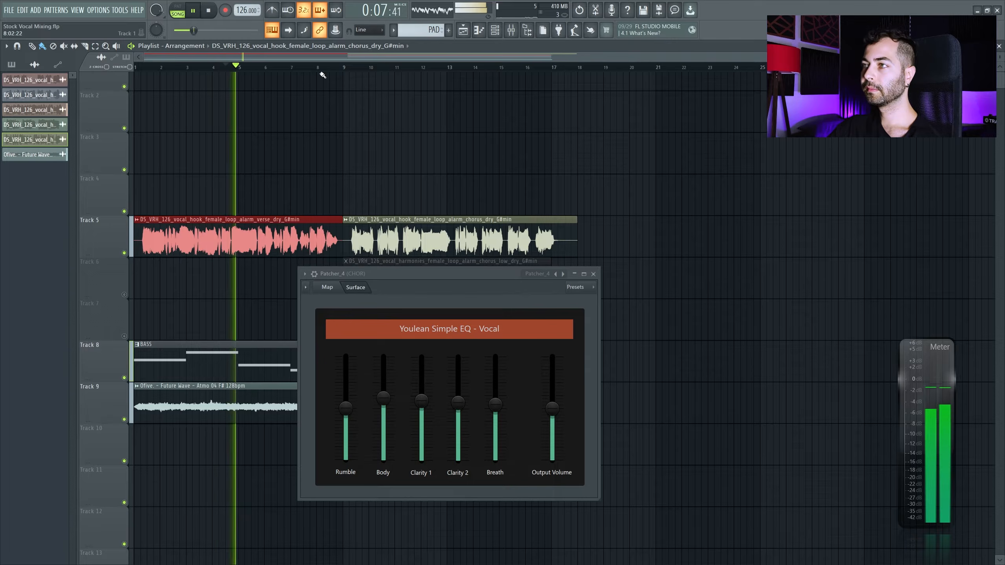
click(344, 68)
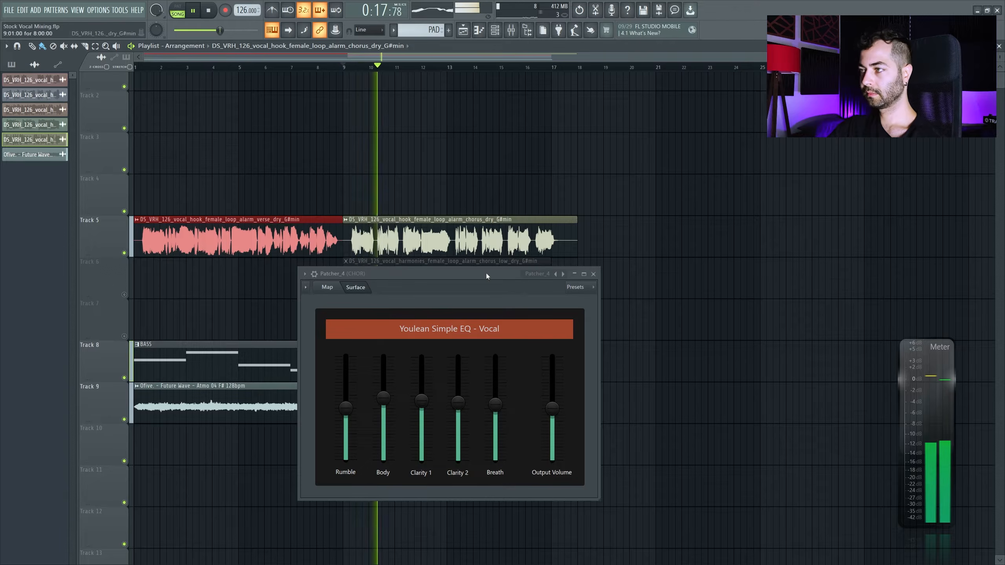
Stop playback, close CHOR's Patcher and the mixer, and turn on playlist Tracks 6 and 7
click(594, 274)
key(space)
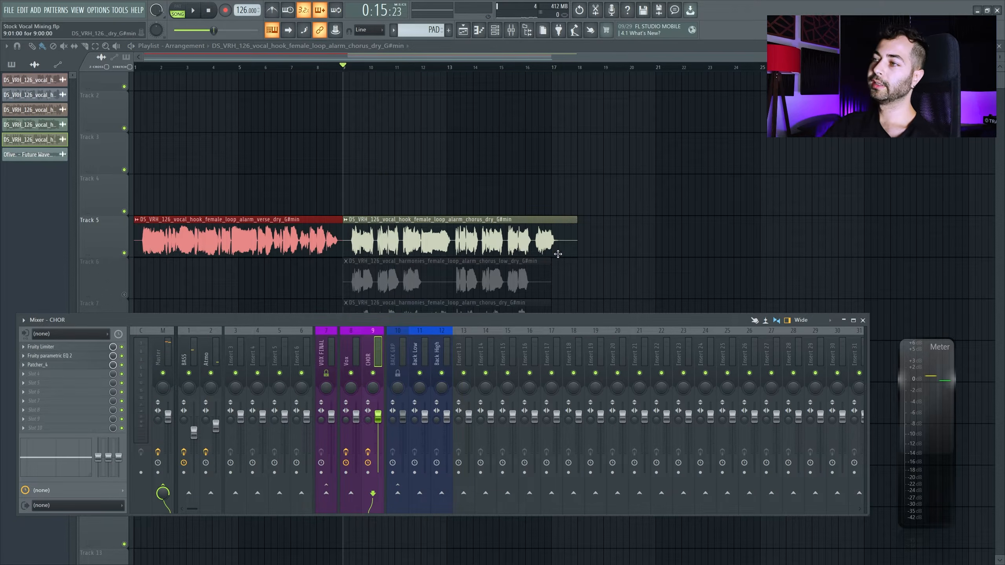
key(F9)
click(124, 294)
click(123, 336)
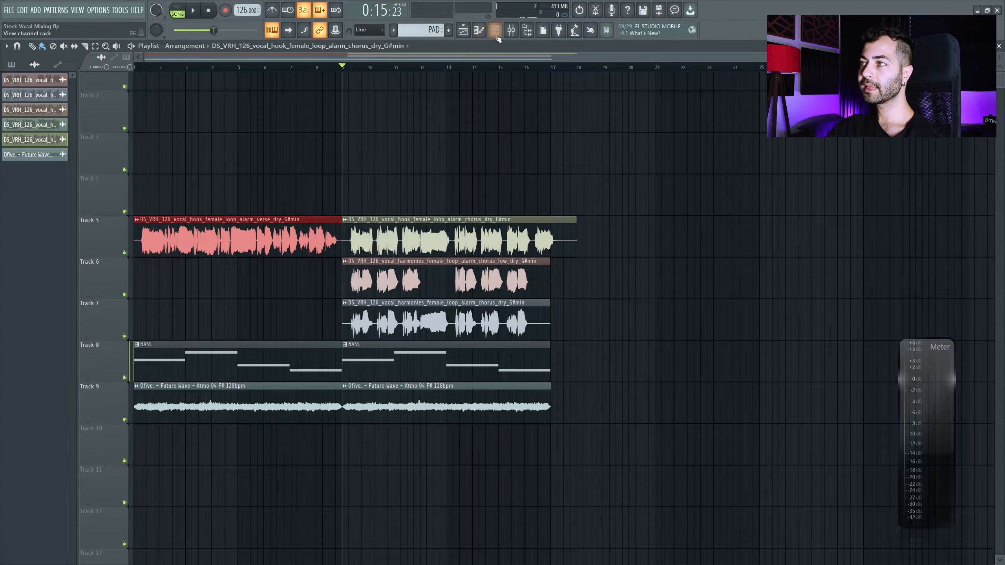
Select the Vox mixer track and check the Simple EQ - Vocal slider settings in its Patcher
click(512, 34)
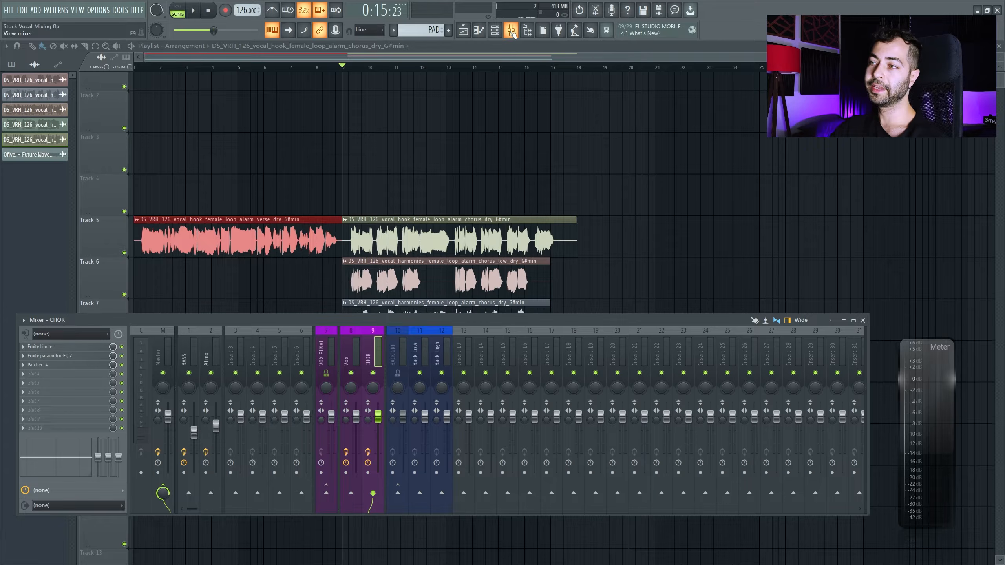
click(358, 345)
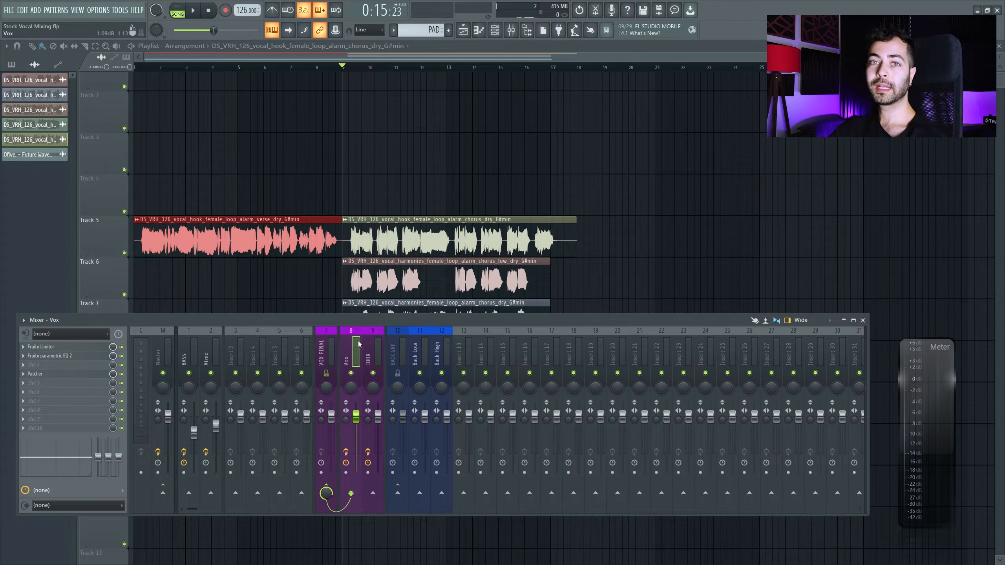
key(F9)
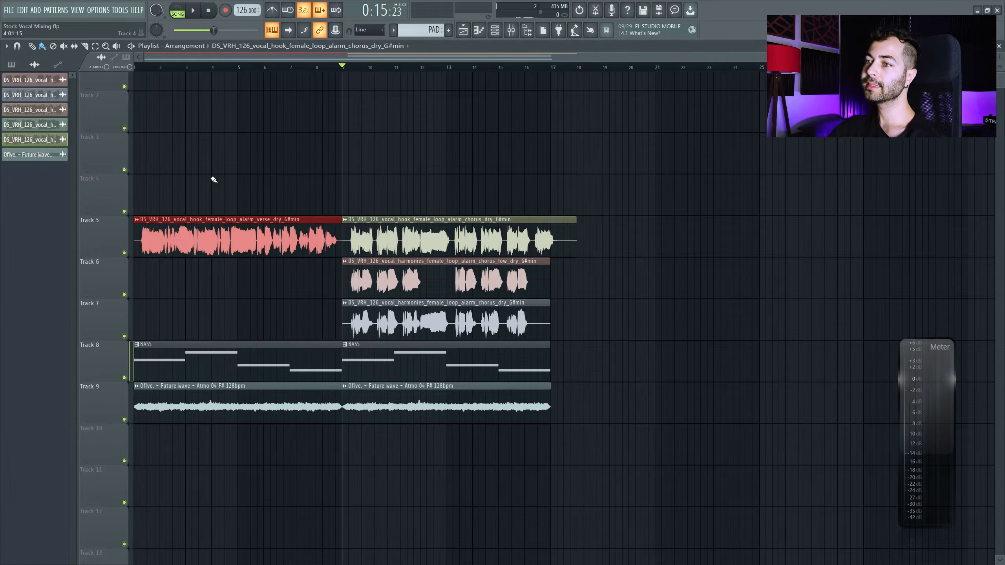
click(448, 238)
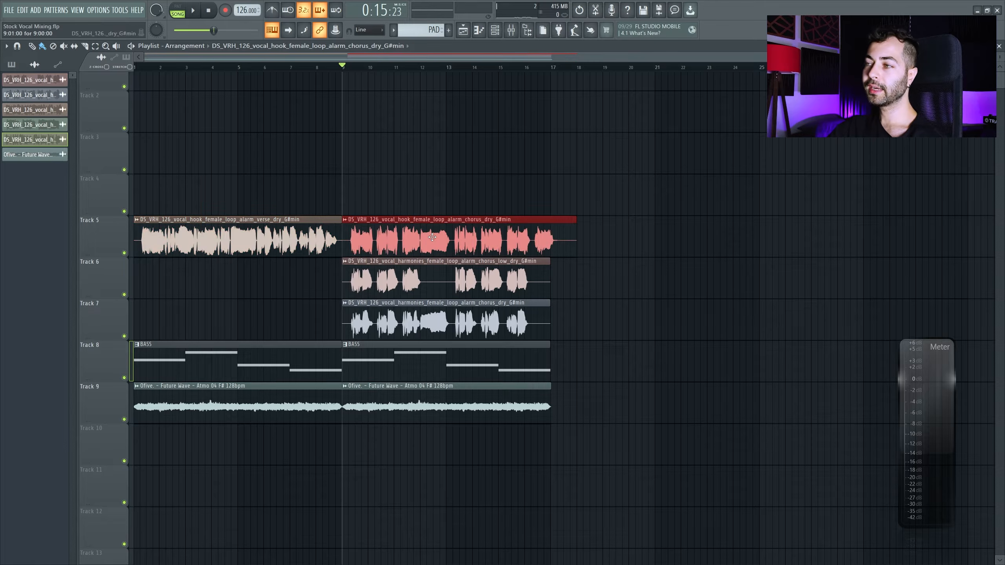
key(F9)
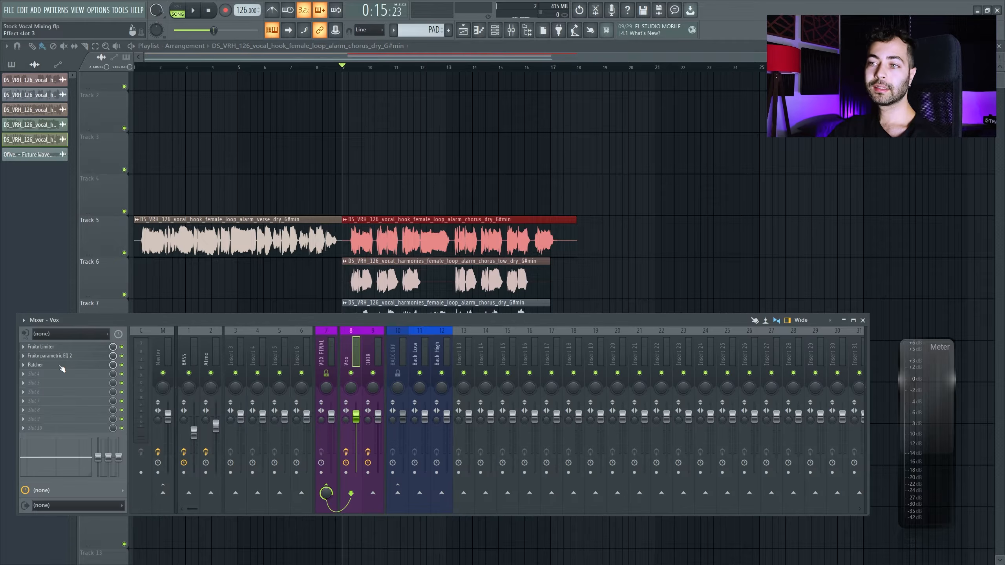
click(60, 366)
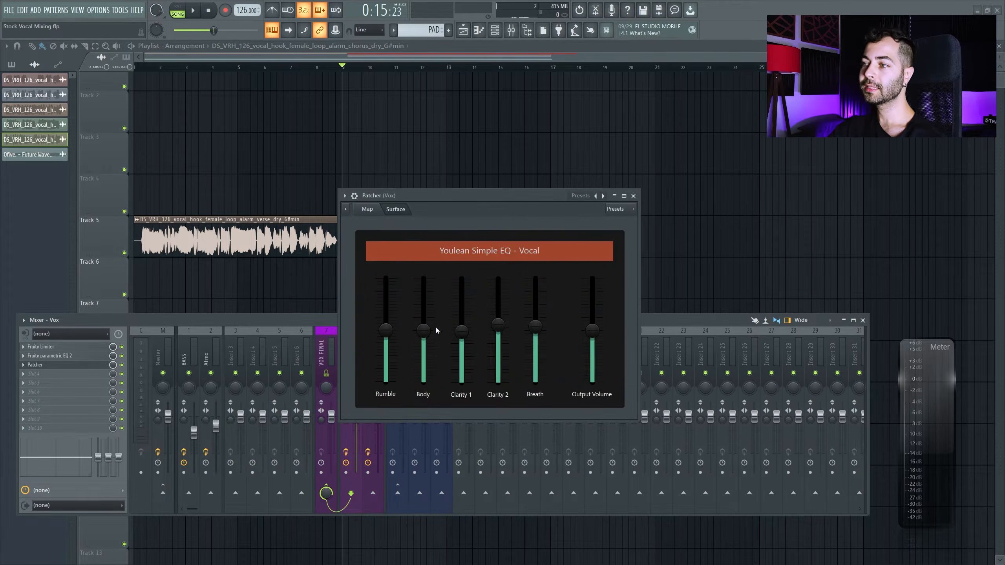
click(633, 196)
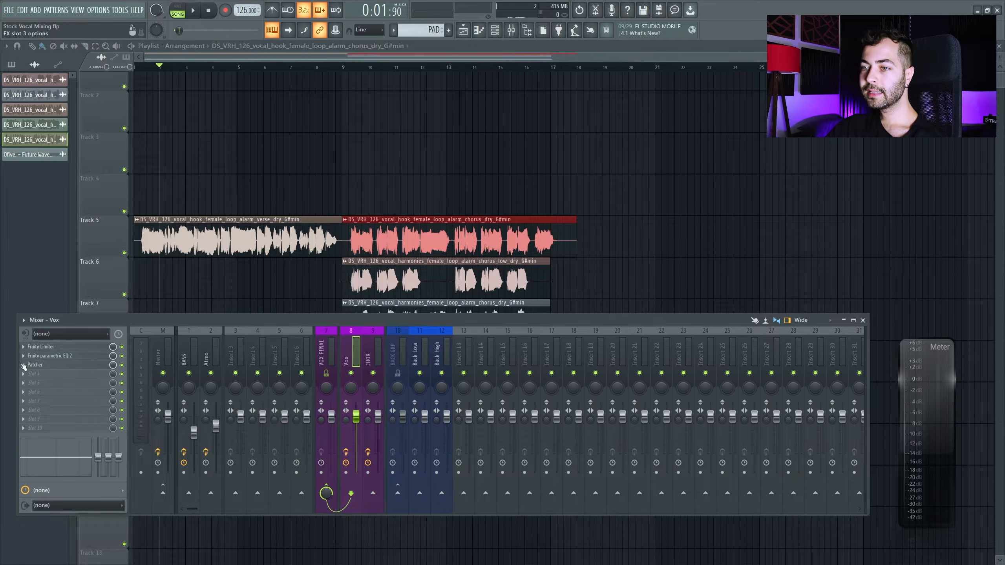
Copy Vox's Patcher into effect slot 4 and load the Intelligent Deesser preset in the copy
click(23, 369)
click(98, 373)
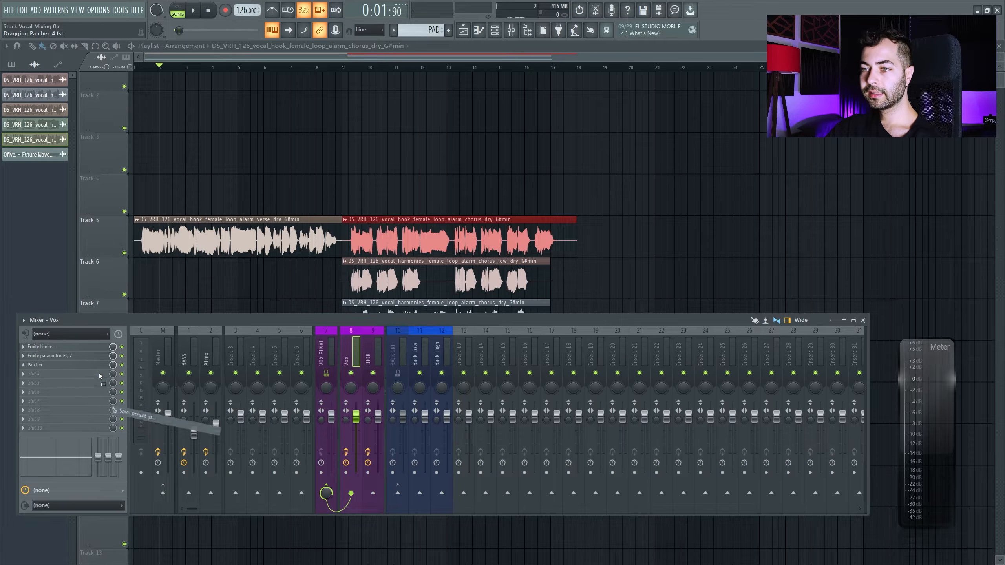
click(73, 107)
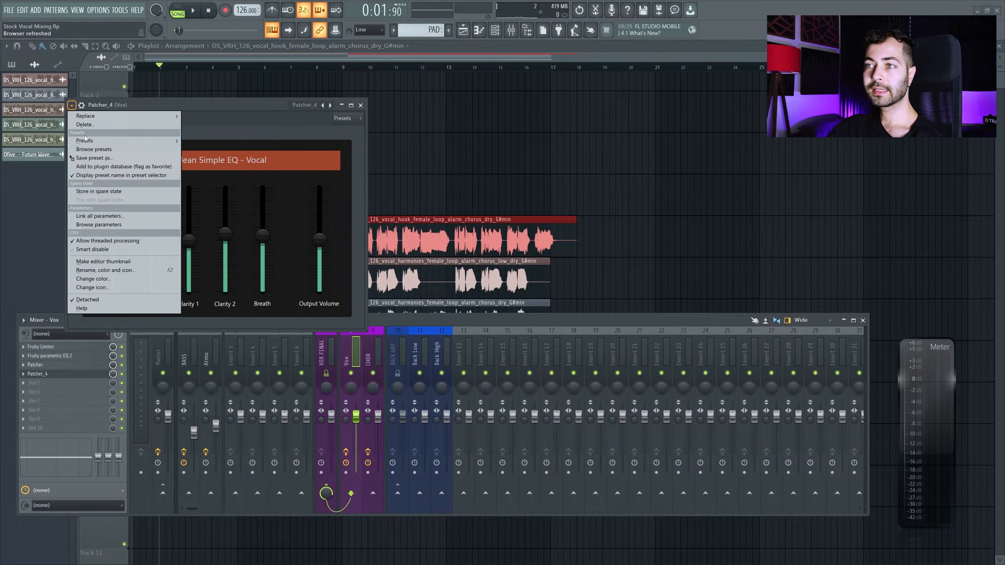
mouse_move(84, 140)
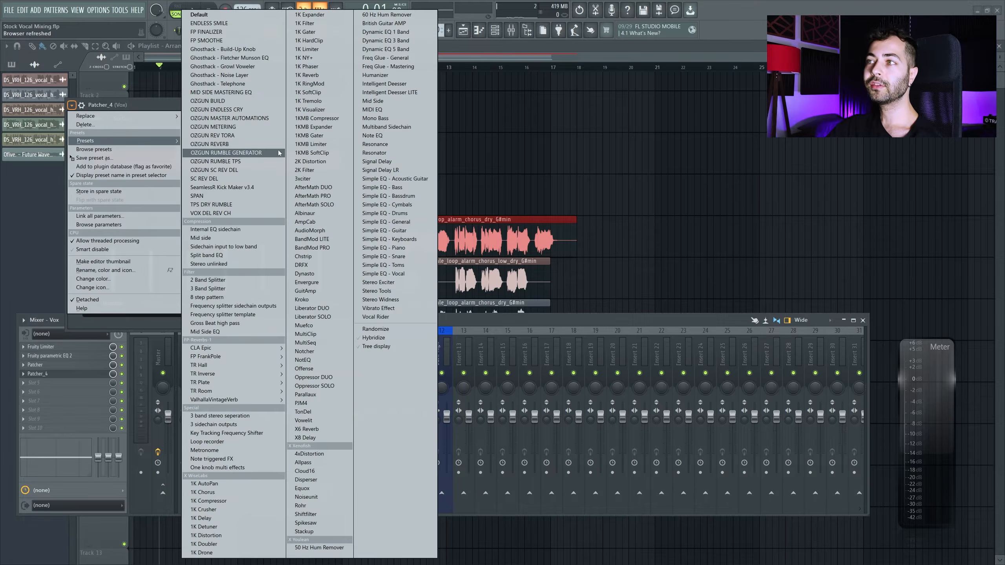
click(399, 84)
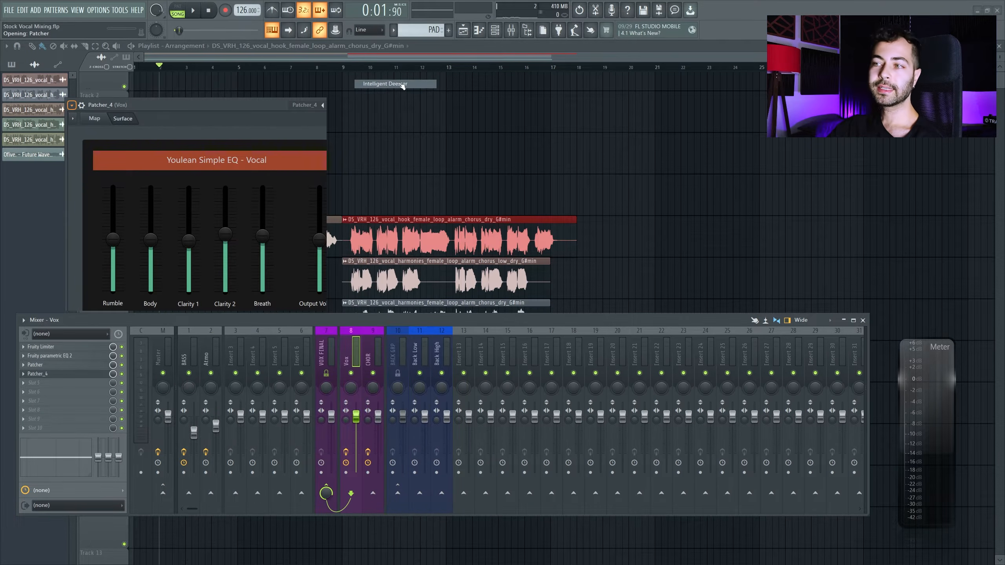
mouse_move(285, 110)
mouse_down()
mouse_move(322, 162)
mouse_move(325, 122)
mouse_move(294, 125)
mouse_up()
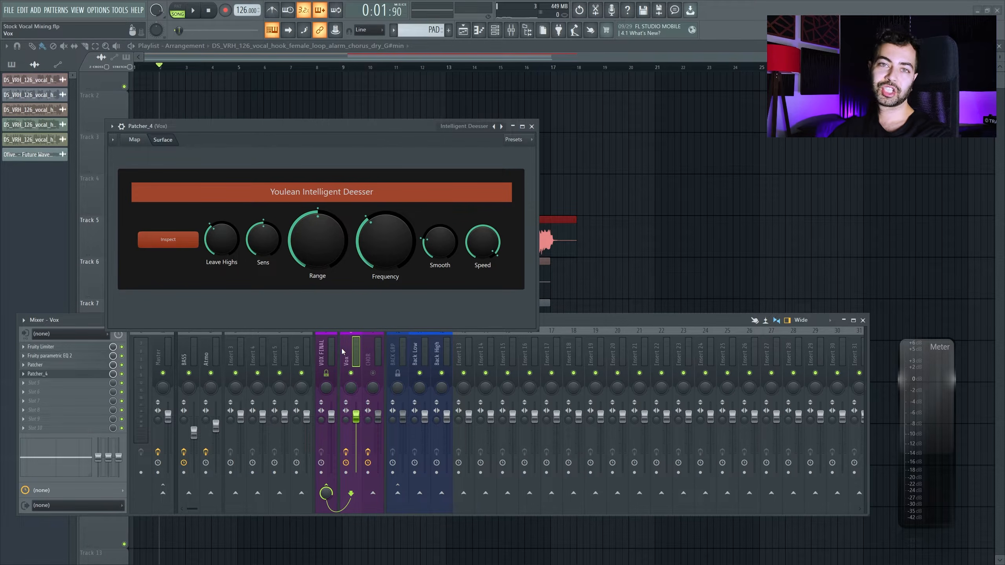
Add the SPAN spectrum analyzer to Master's effect slot 9 and place it beside the deesser window
click(167, 350)
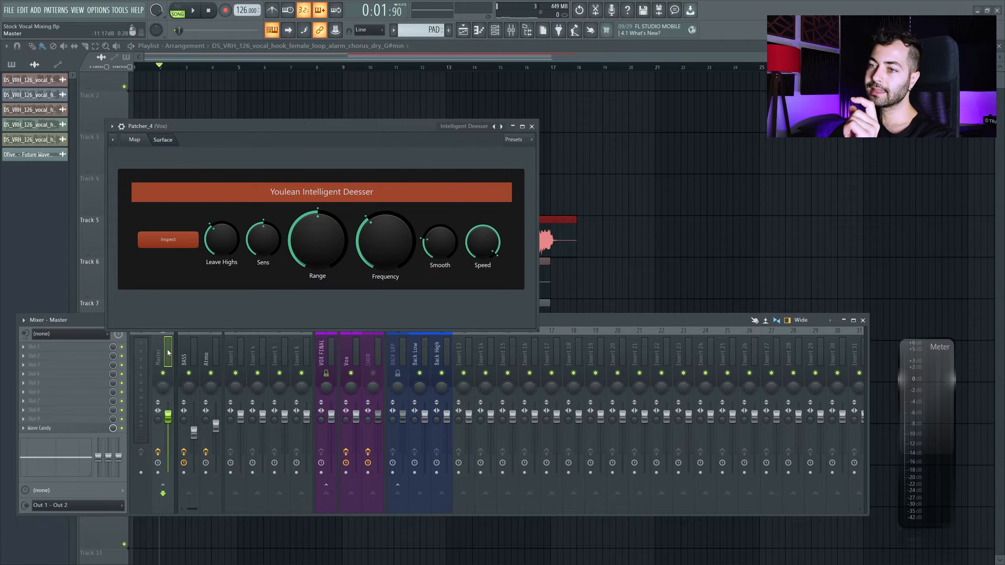
click(50, 422)
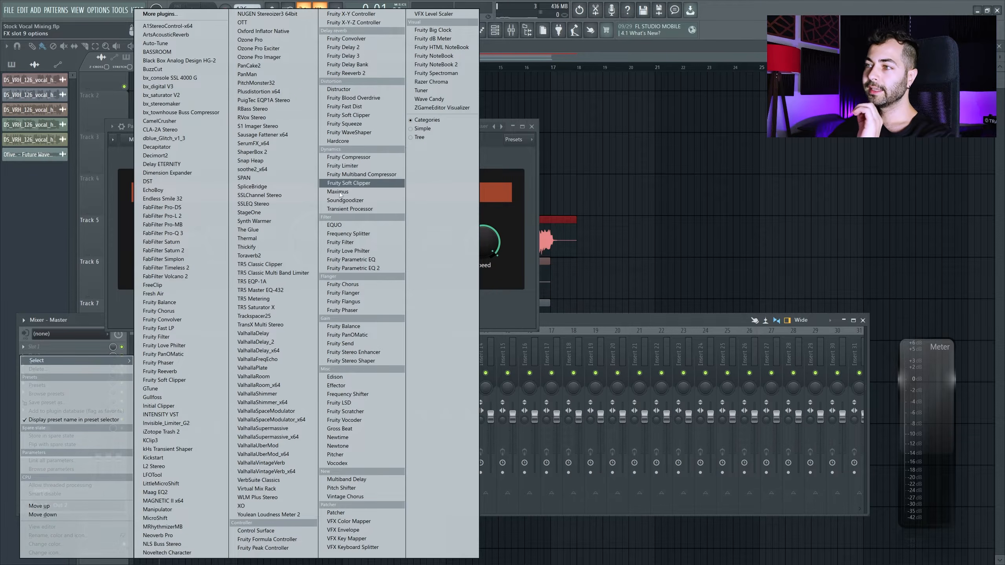
click(270, 179)
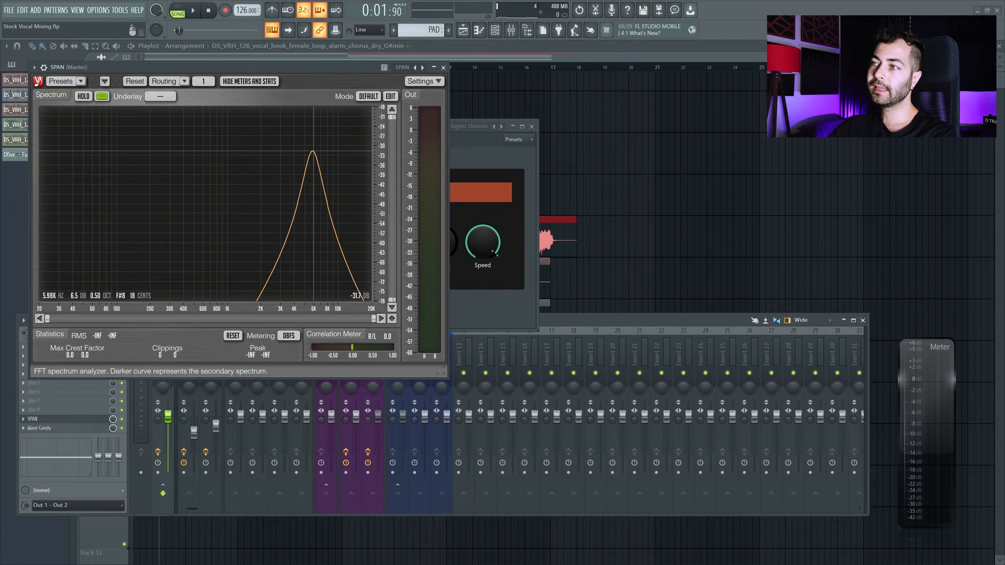
drag(327, 73, 687, 128)
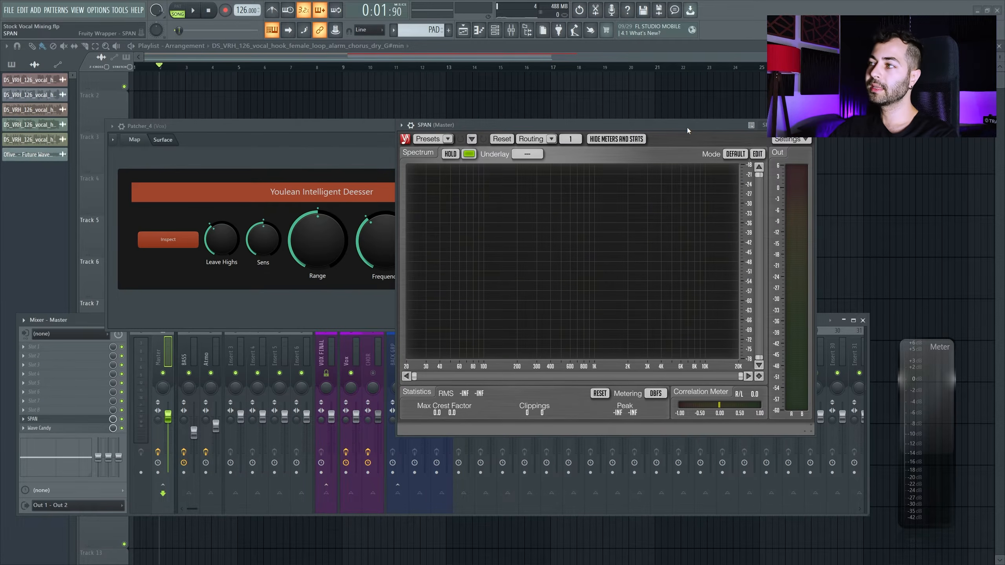
drag(335, 130, 312, 125)
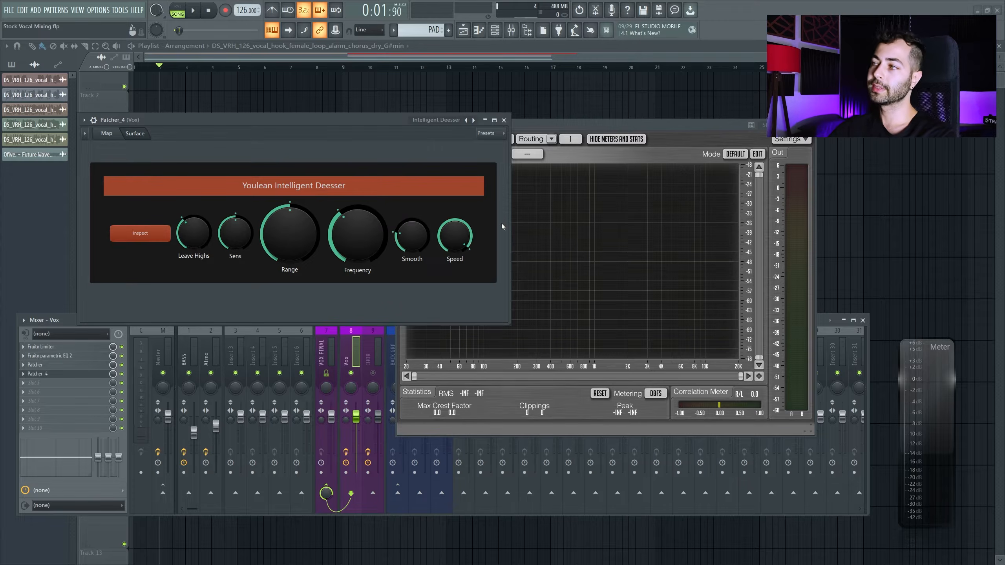
Bypass the deesser Patcher on Vox and play the verse with the SPAN spectrum in view
drag(365, 120, 391, 173)
click(119, 173)
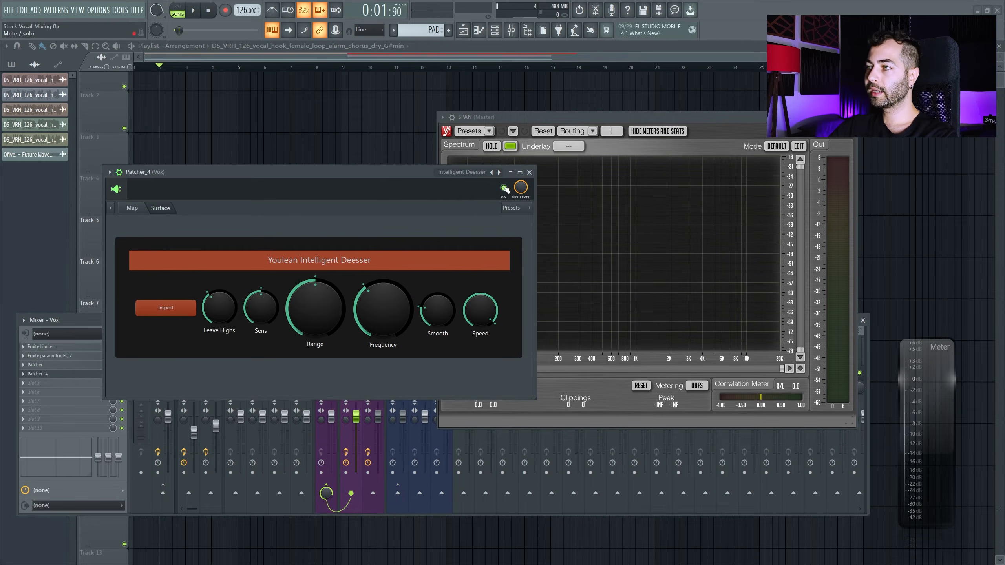
key(space)
drag(403, 171, 389, 322)
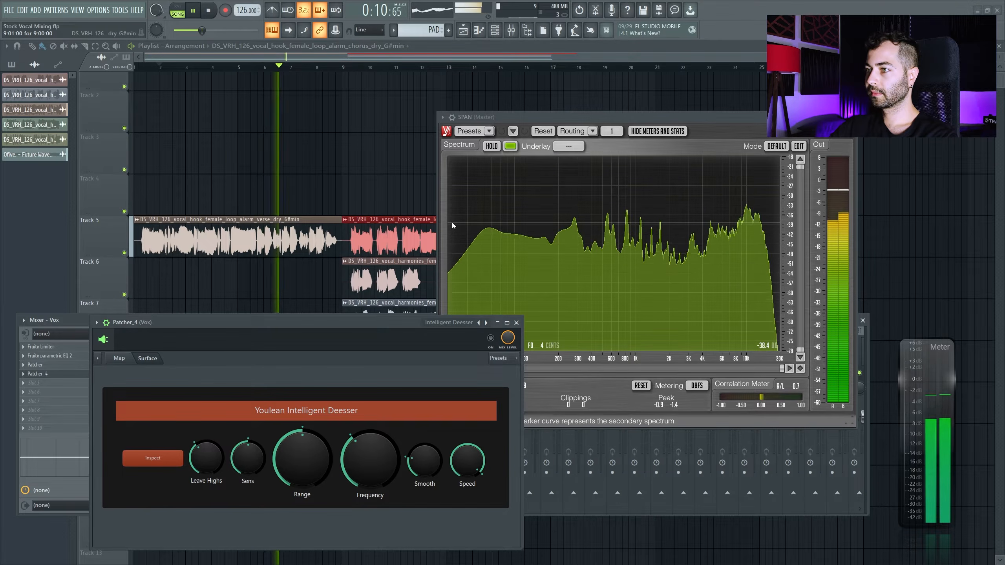
Loop the end of the verse from 8:09 to 8:14, narrow its start to 8:11, and play it
ctrl+scroll(277, 241, up, 3)
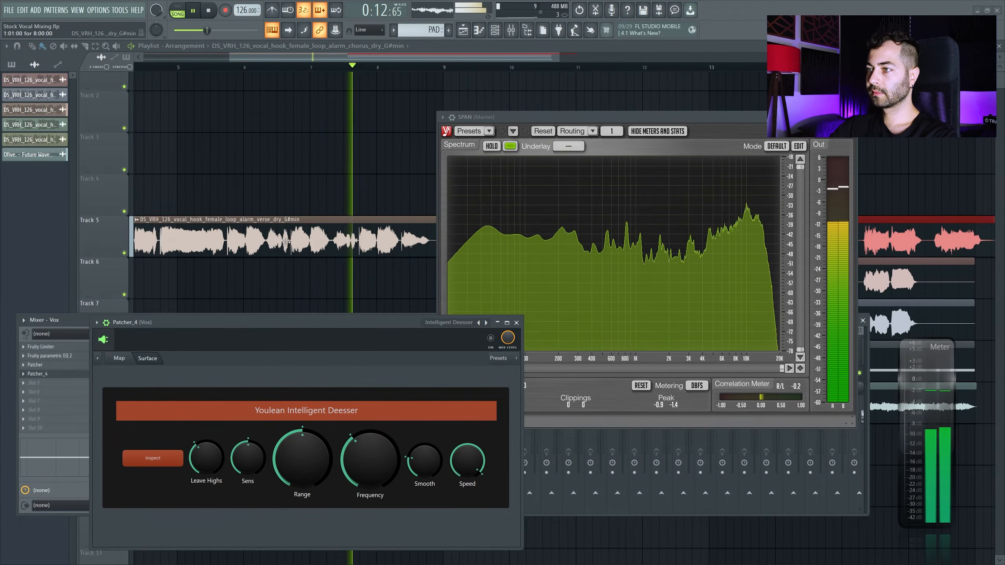
drag(431, 244, 237, 219)
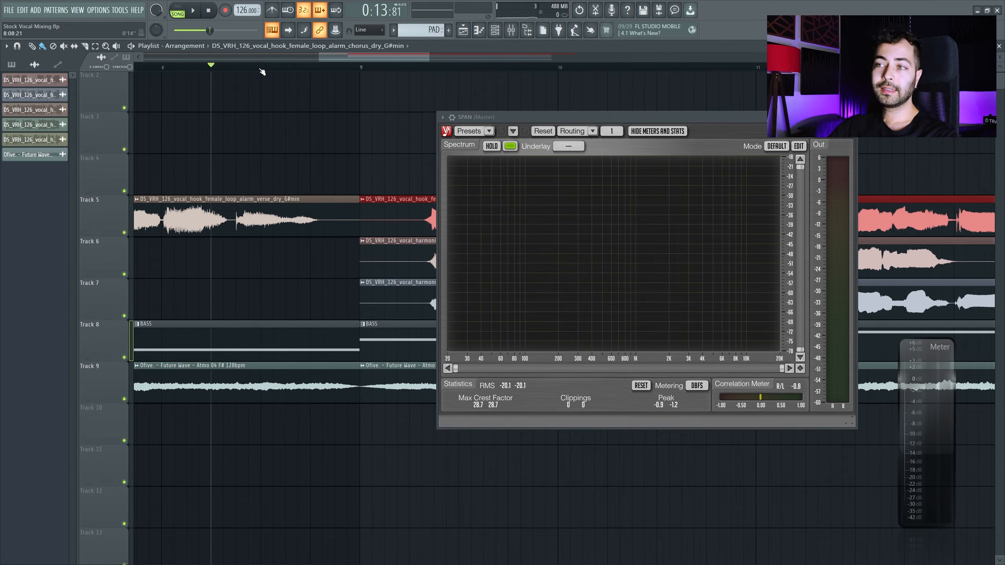
drag(270, 70, 307, 69)
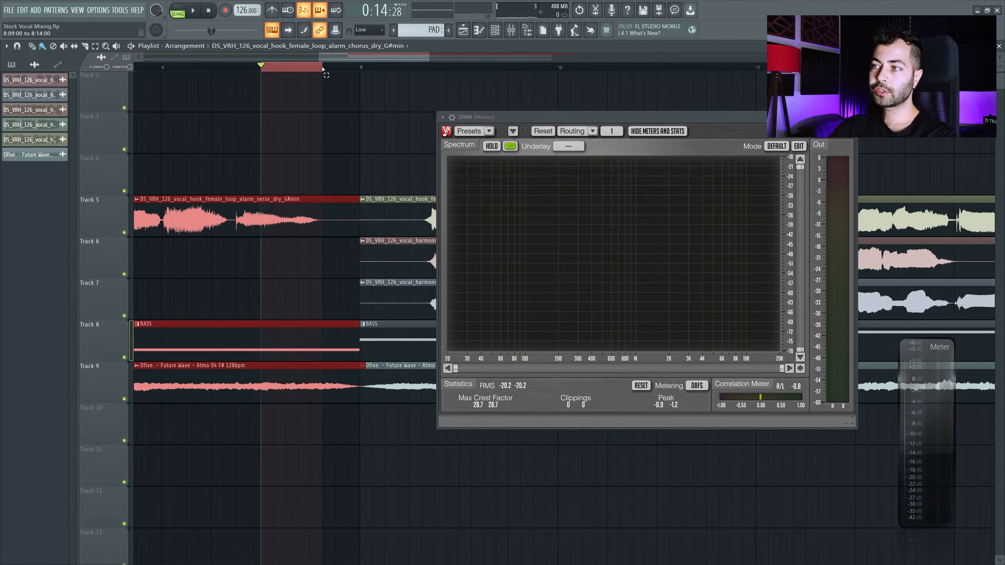
key(space)
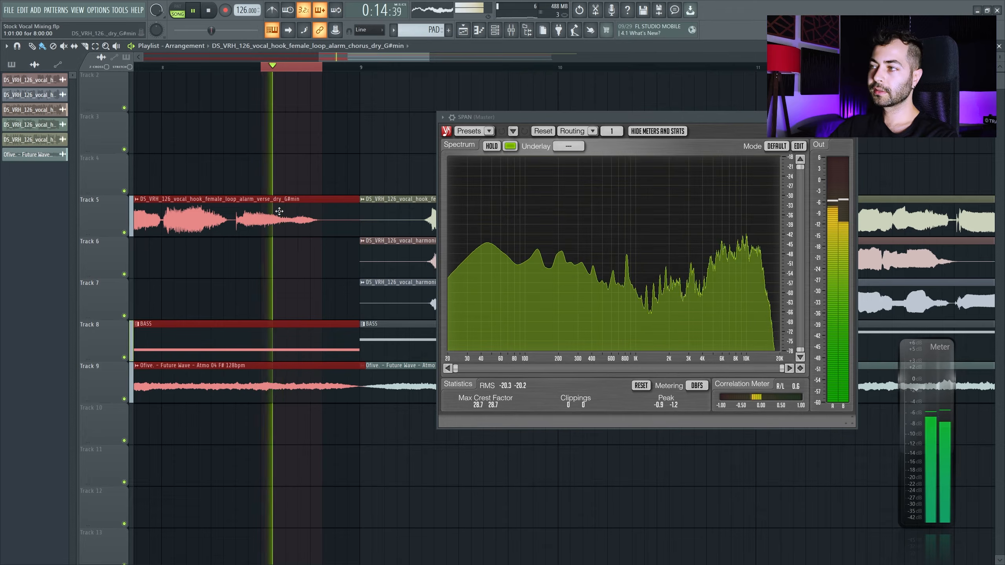
drag(285, 70, 320, 75)
key(space)
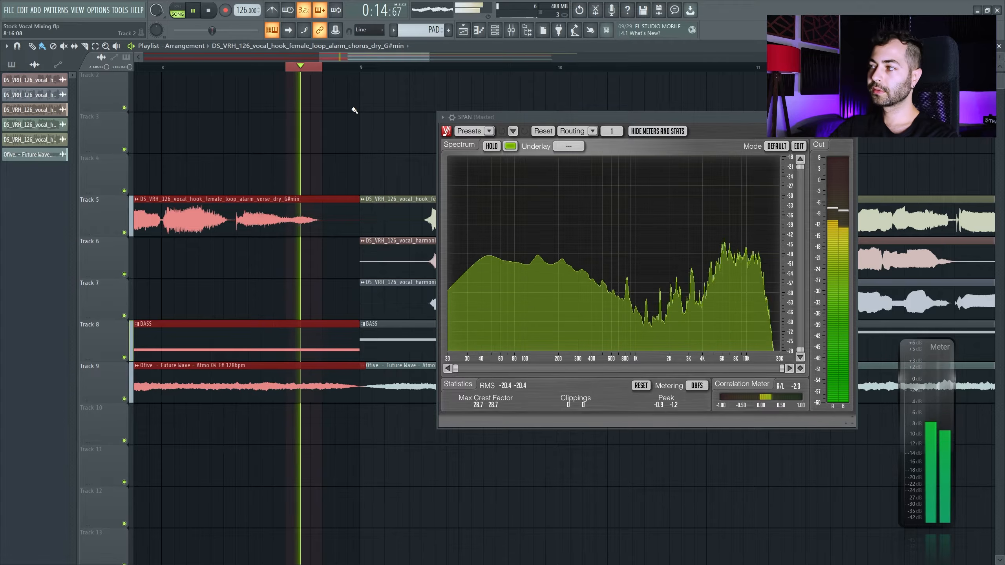
Audition the frequencies around 7 kHz in SPAN while the loop plays, and stop playback
mouse_move(729, 214)
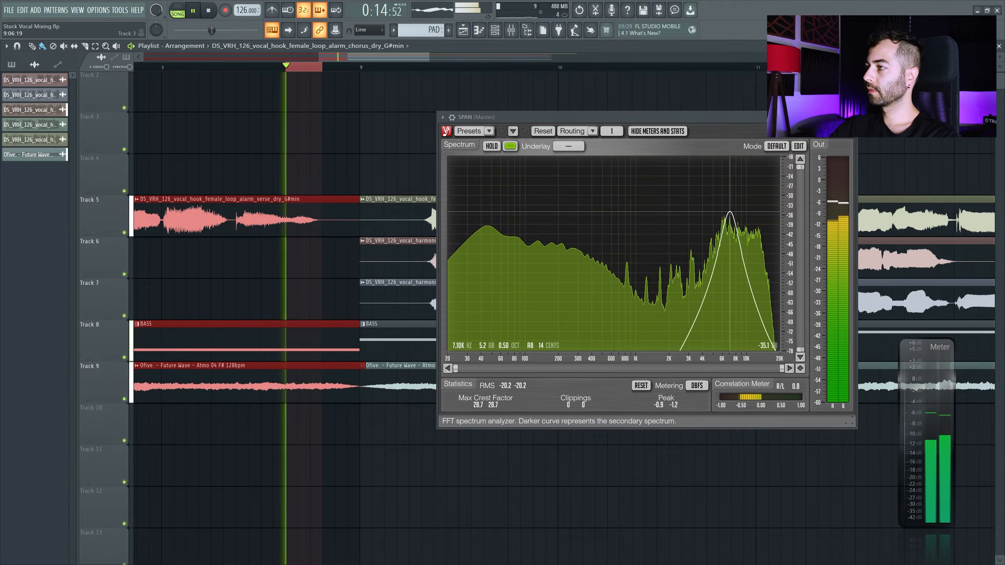
drag(725, 197, 724, 190)
key(space)
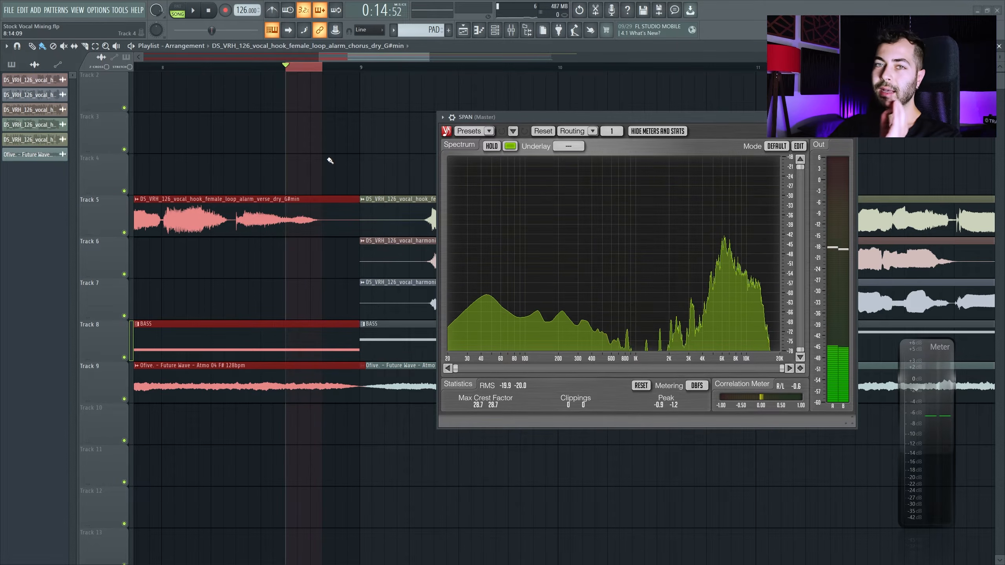
Clear the loop selection, return to the song start, and reopen the deesser Patcher from the Vox track
scroll(271, 251, down, 6)
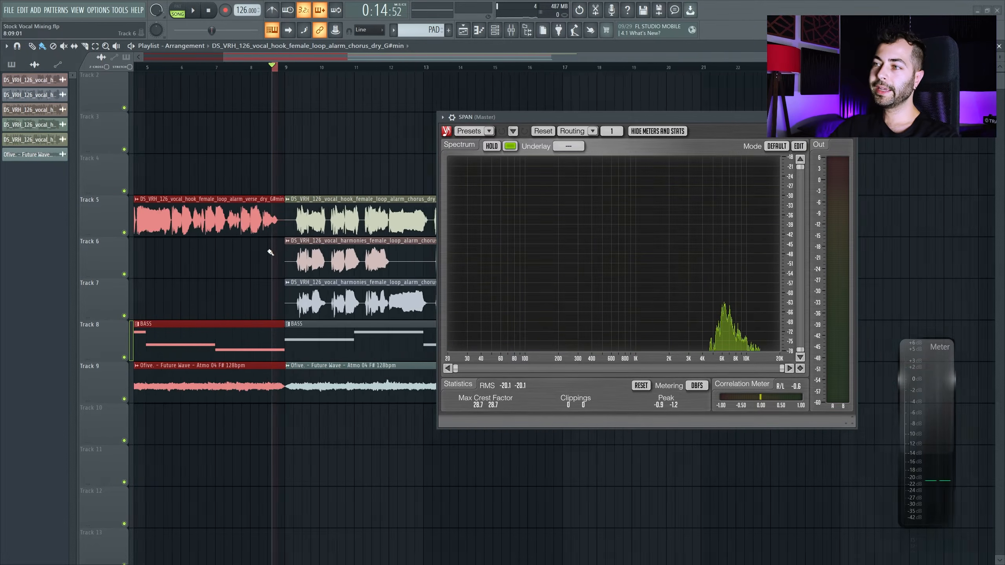
ctrl+click(194, 68)
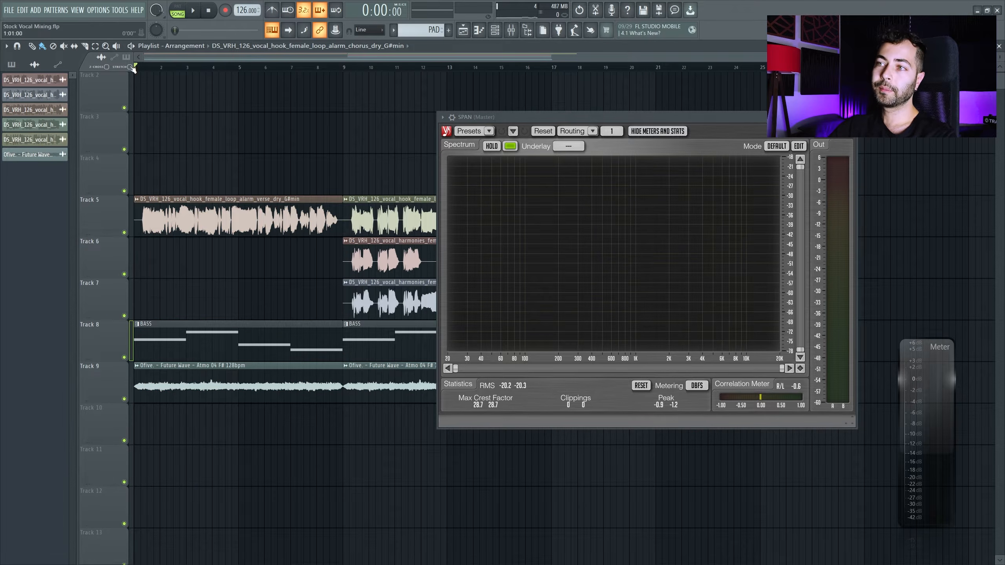
click(511, 32)
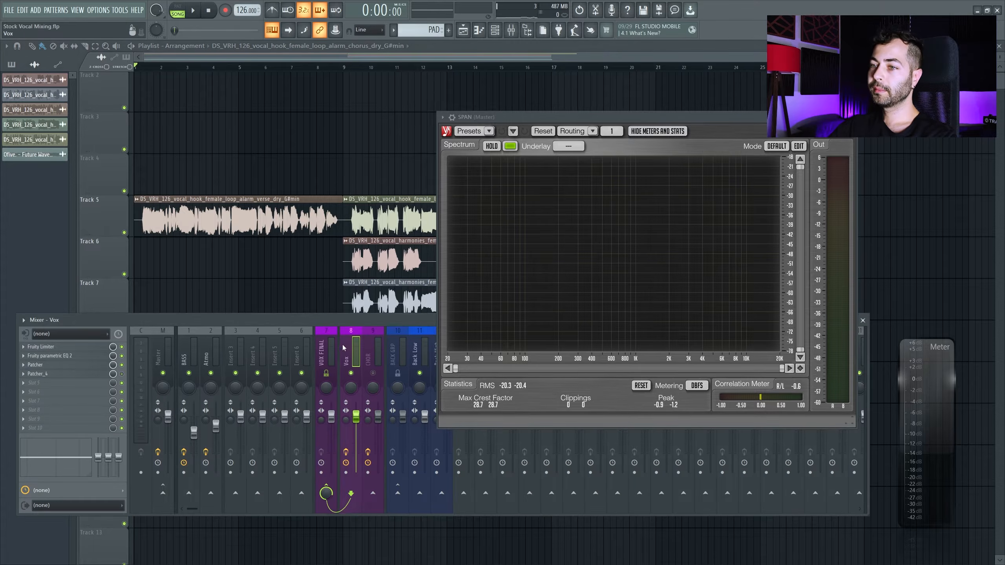
click(48, 375)
drag(354, 323, 356, 249)
scroll(337, 189, up, 6)
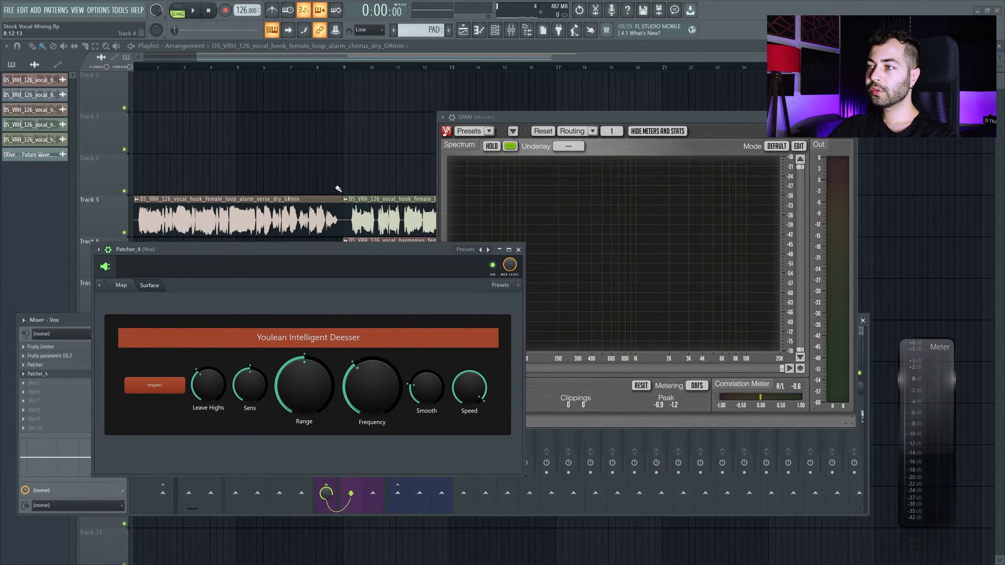
Solo playlist Track 5 and set a loop over the end of the verse from 8:11 to 8:14
right_click(124, 232)
click(287, 67)
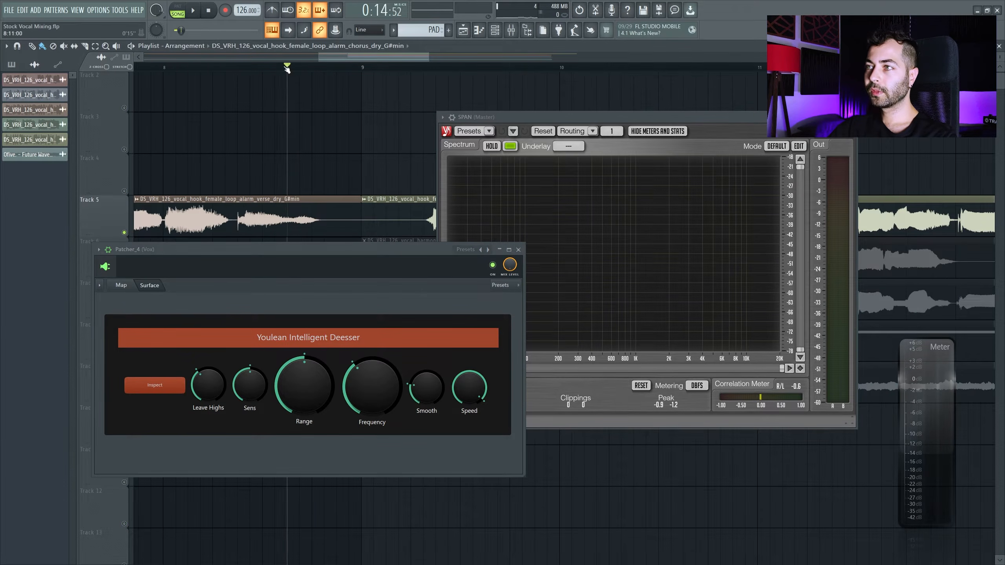
drag(288, 67, 306, 68)
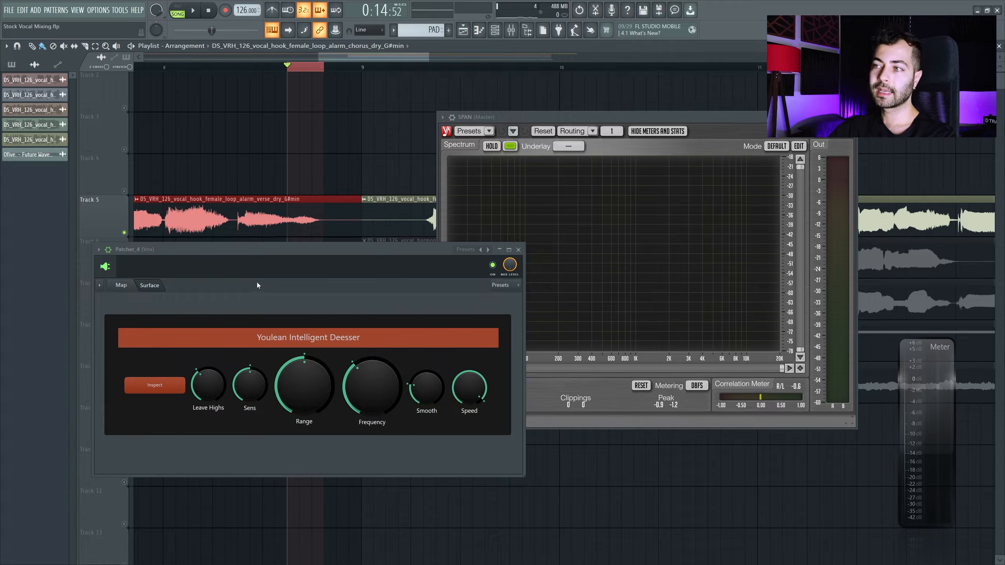
drag(264, 247, 265, 247)
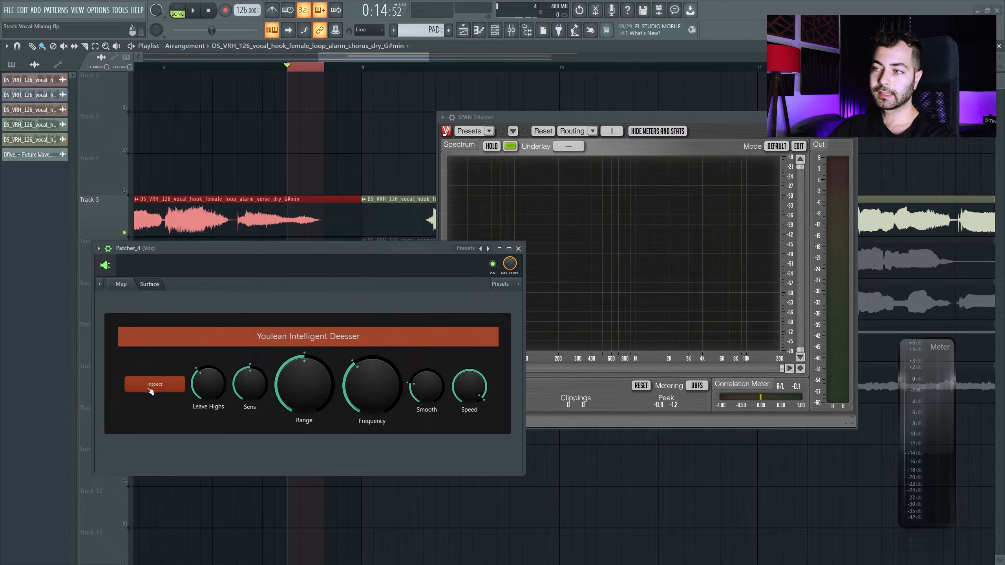
Audition the verse loop through the deesser's Inspect mode, and lower the deesser's Range to about 30 percent
key(space)
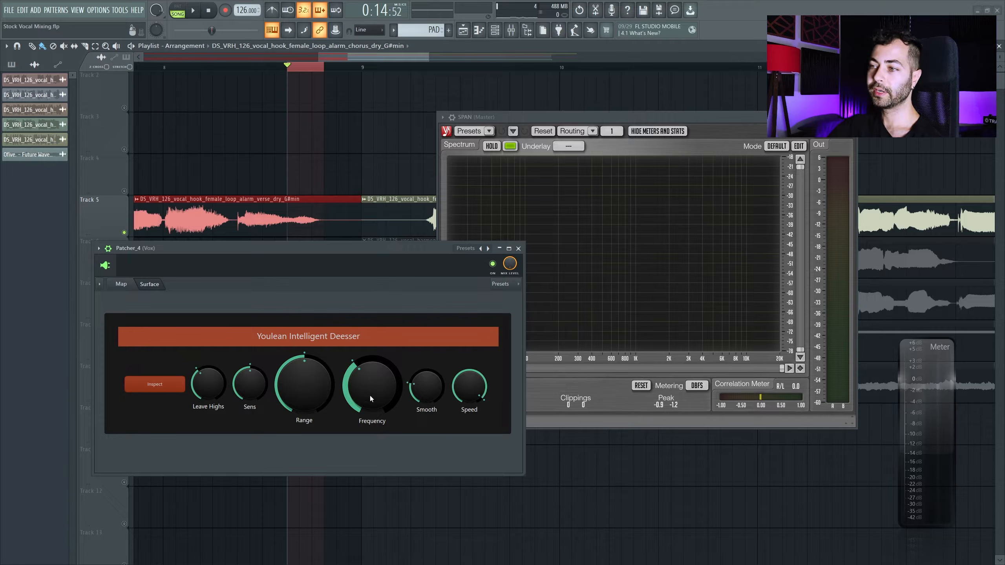
key(space)
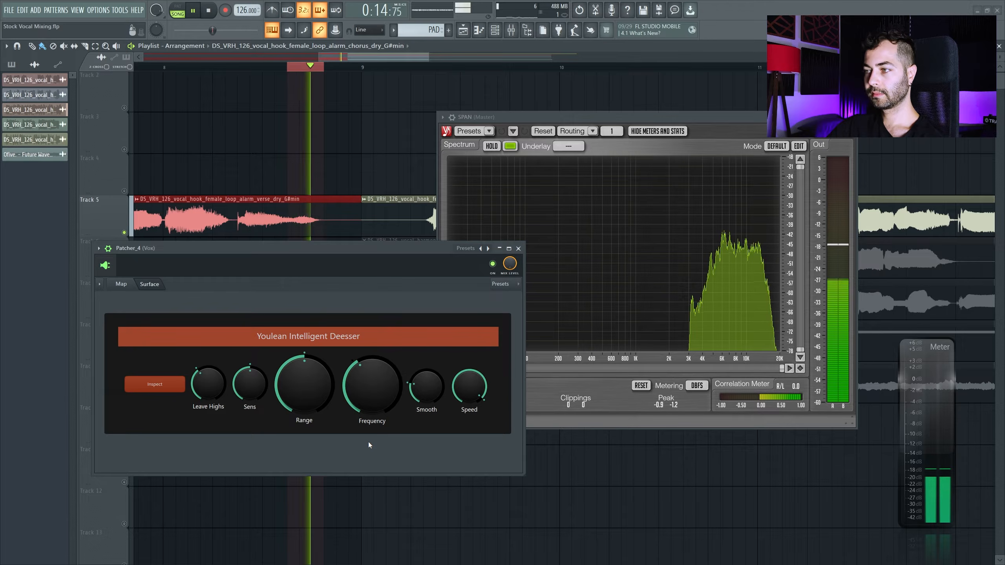
key(space)
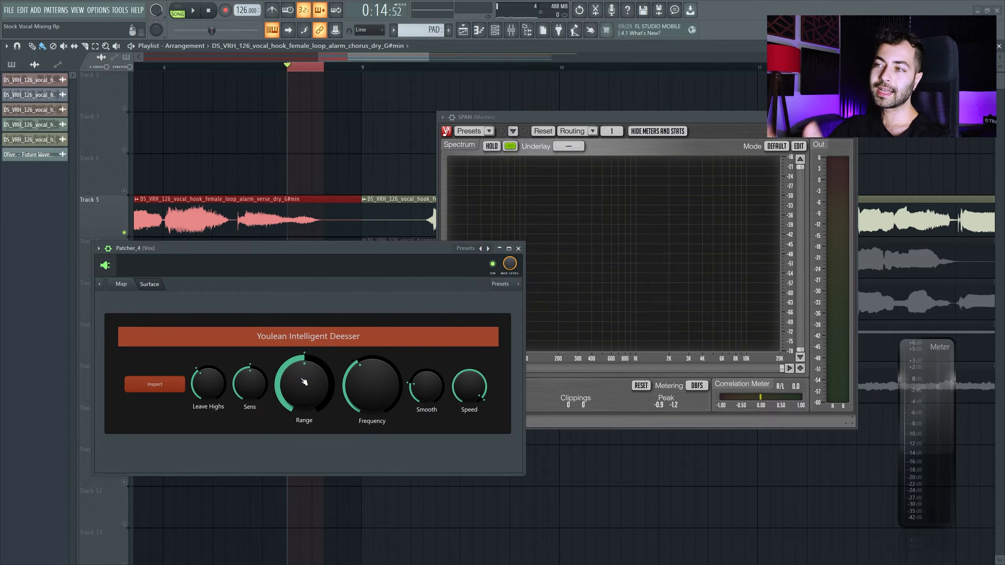
drag(303, 382, 304, 386)
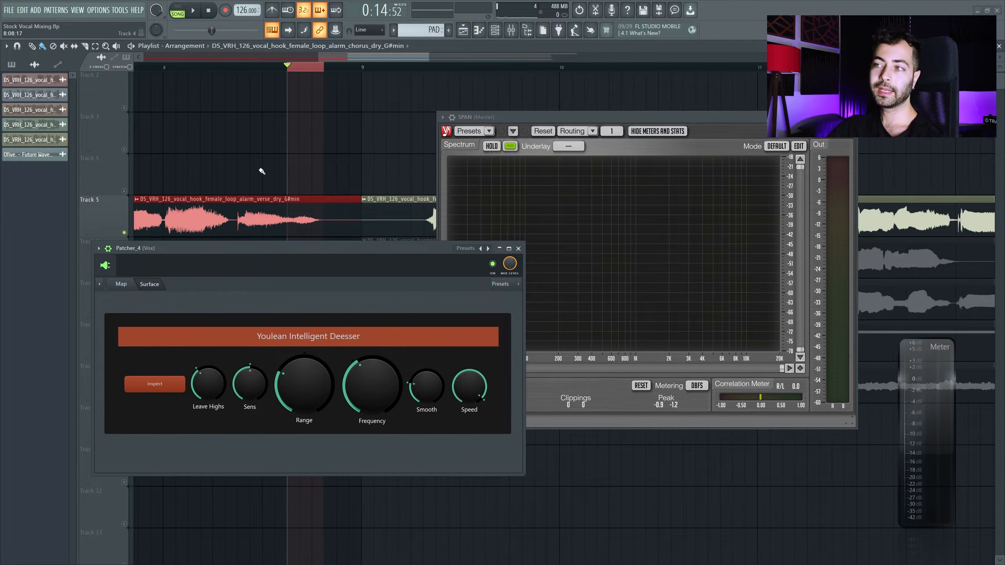
Clear the loop selection and replay the end of the verse from just after bar 7 to check the de-essing
scroll(210, 72, down, 5)
click(298, 67)
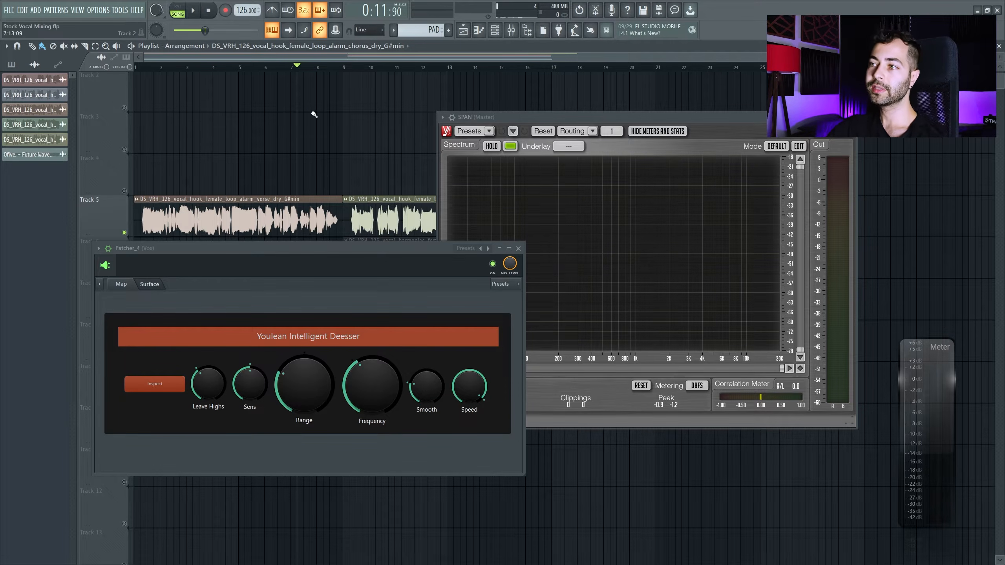
scroll(331, 162, up, 5)
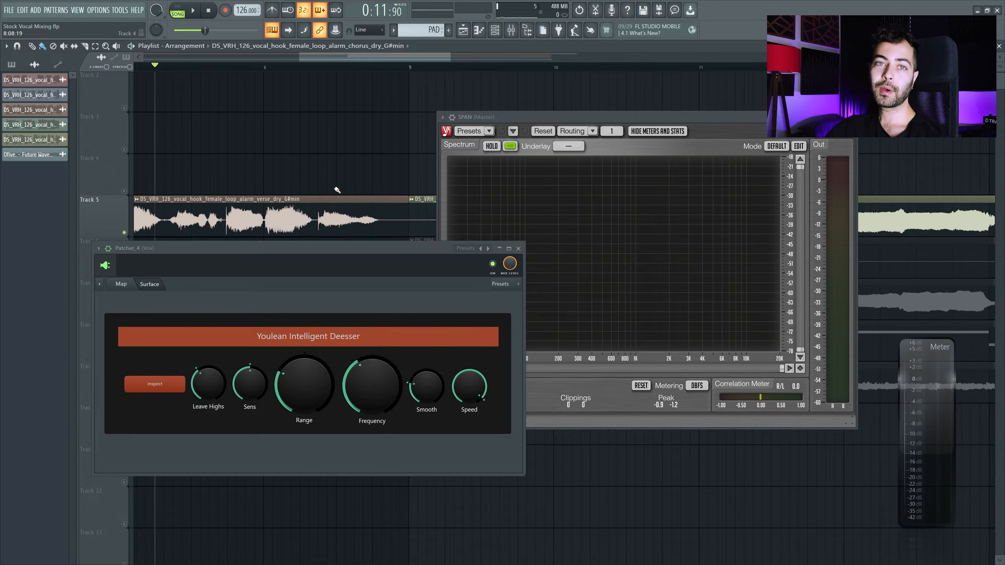
key(space)
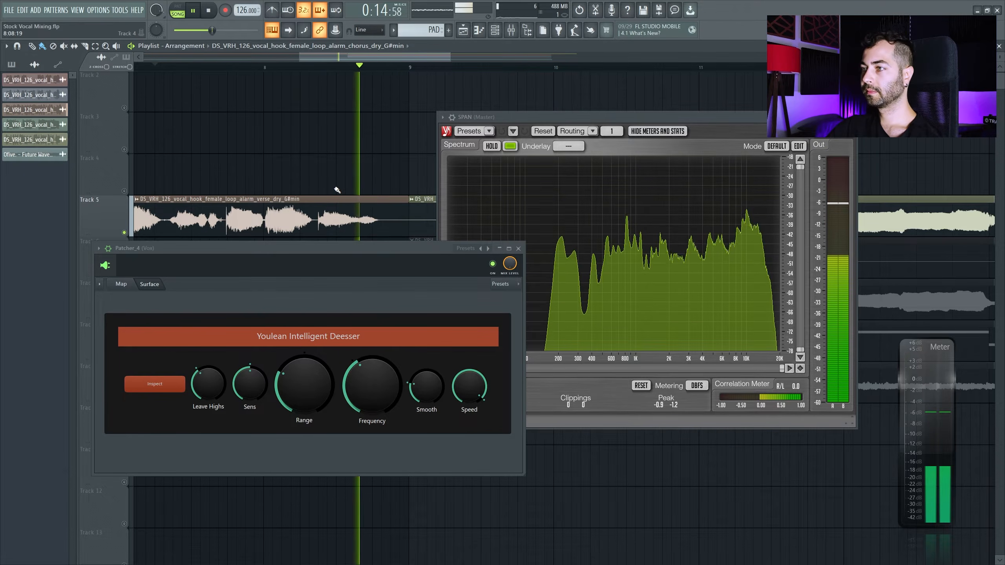
key(space)
key(space)
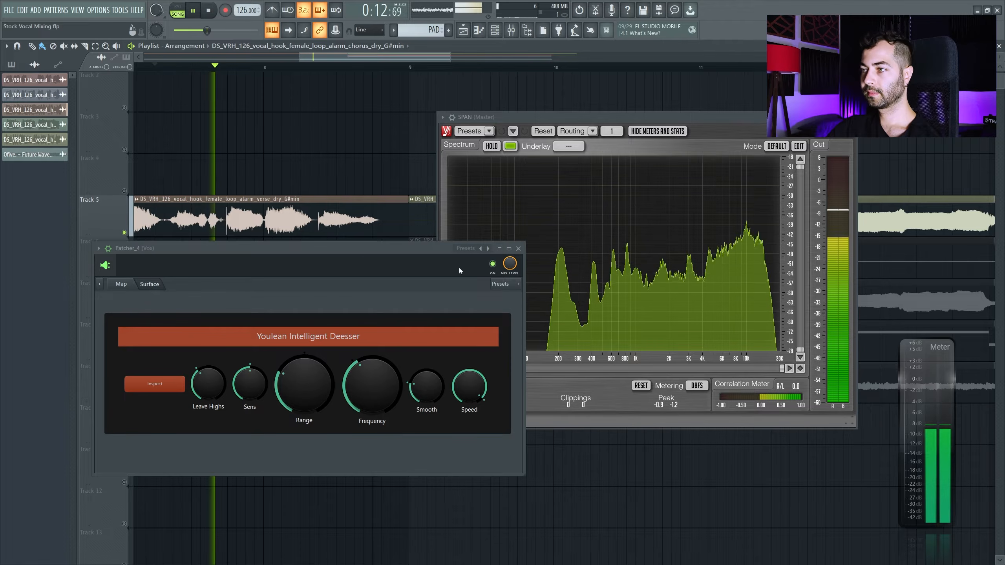
key(space)
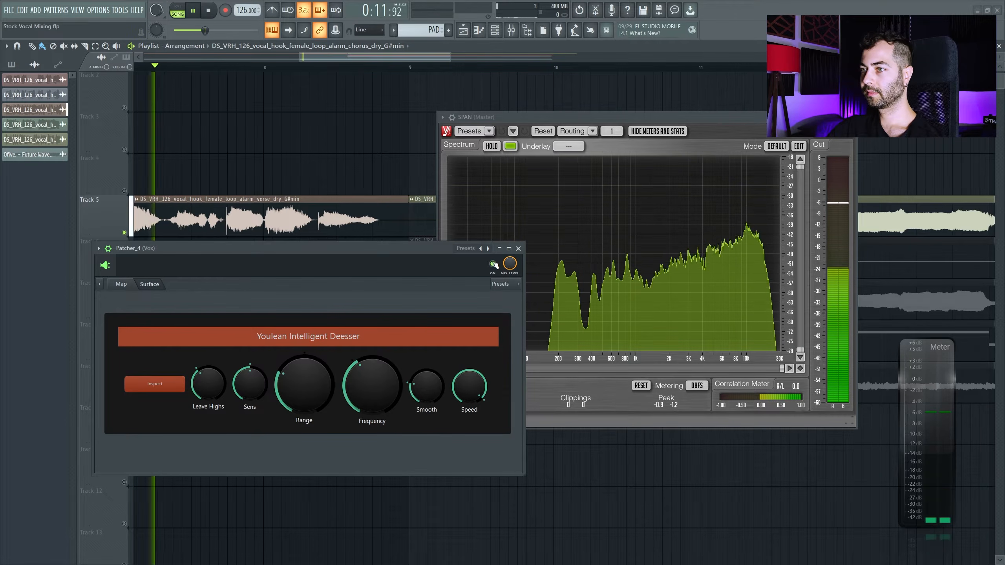
key(space)
key(space)
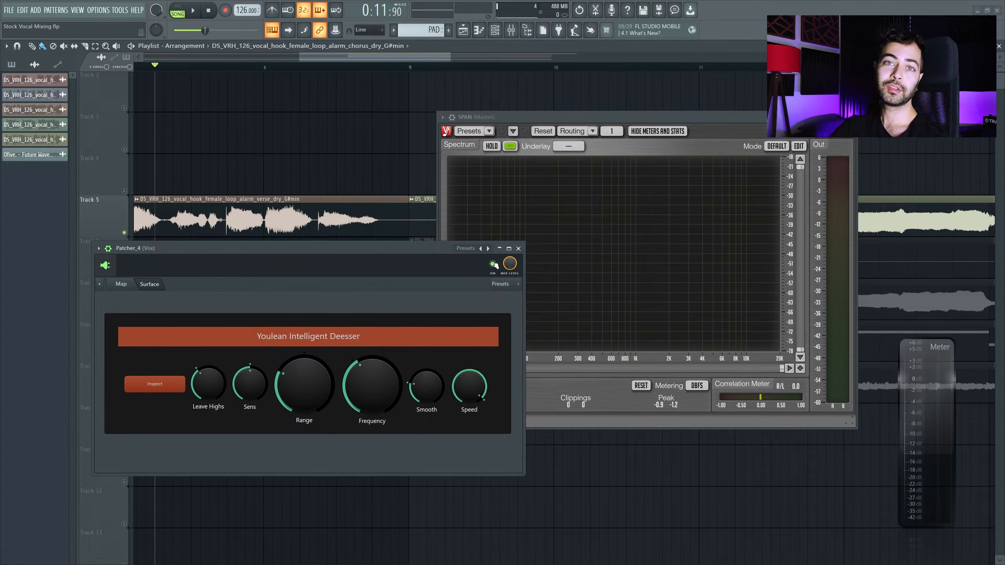
Close the Vox deesser and SPAN windows, and place the playhead at the start of the chorus just after bar 9
click(518, 248)
click(58, 375)
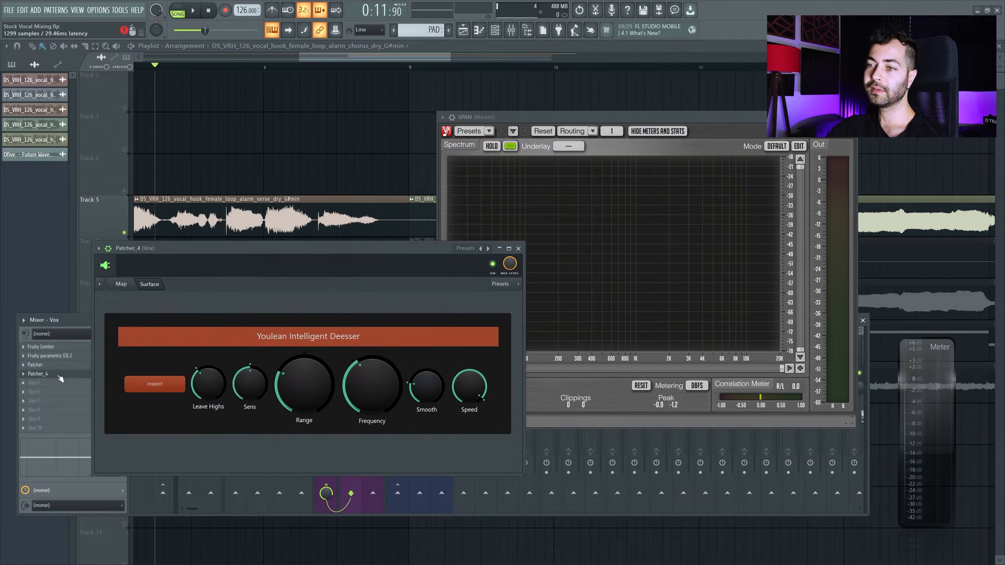
click(509, 249)
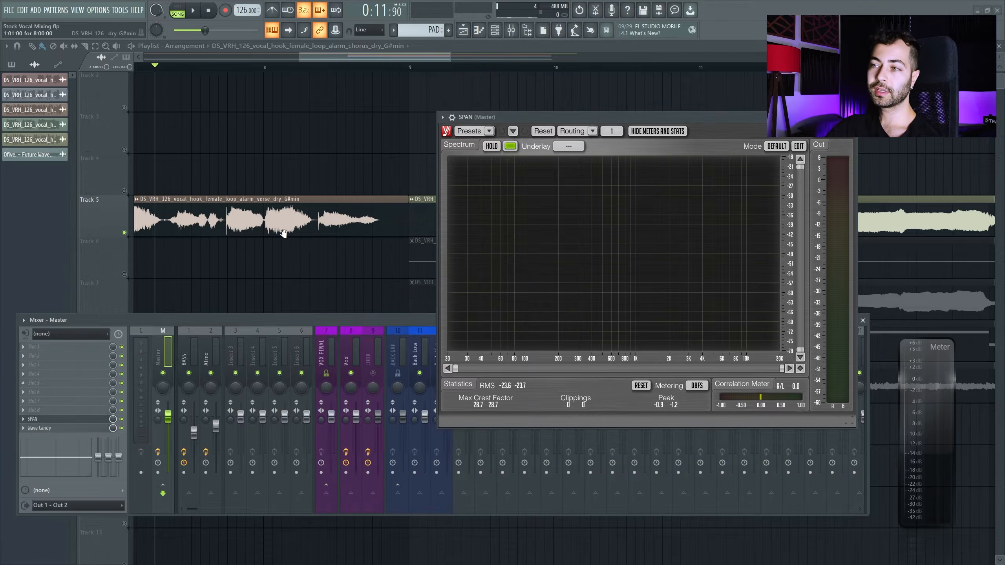
click(349, 67)
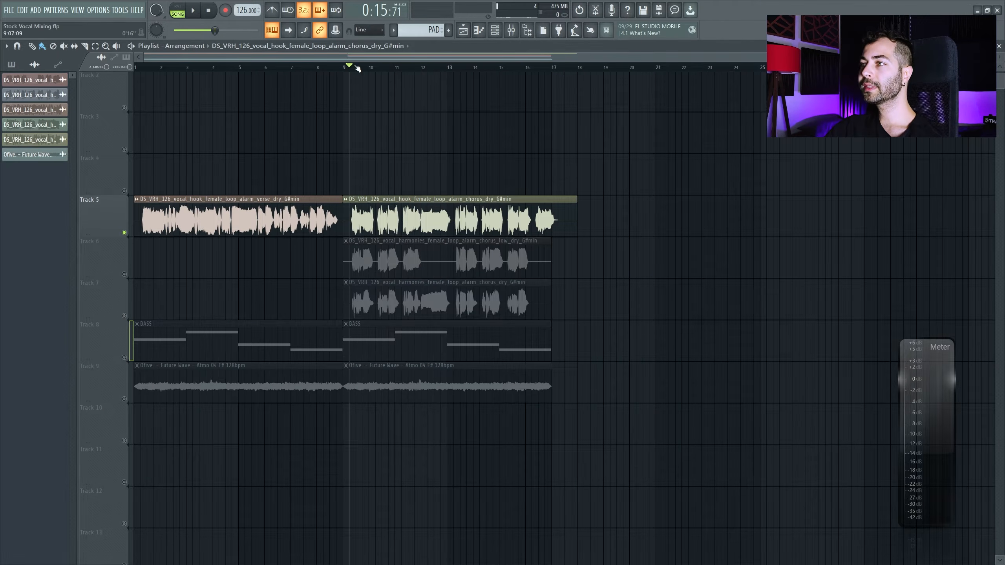
scroll(354, 208, up, 3)
Copy the Patcher_4 deesser from the Vox track to the CHOR track's fourth effect slot and move its window below the chorus clip
key(F9)
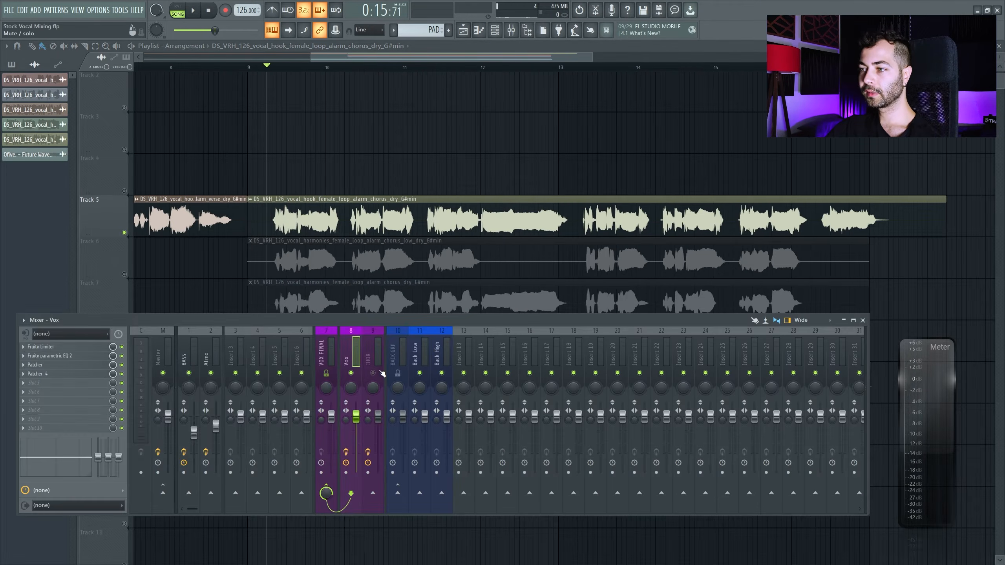
click(23, 375)
drag(36, 395, 332, 410)
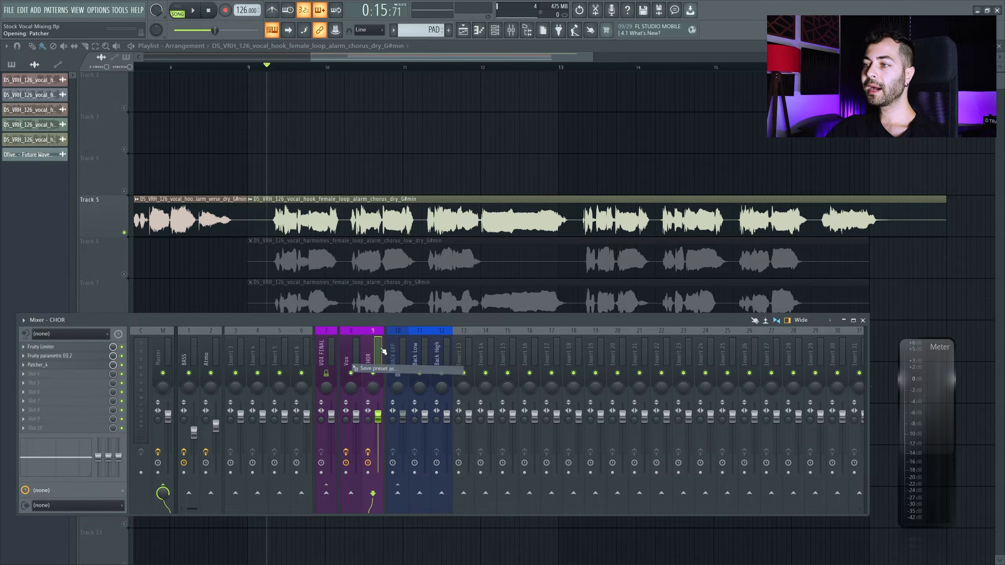
drag(383, 351, 381, 350)
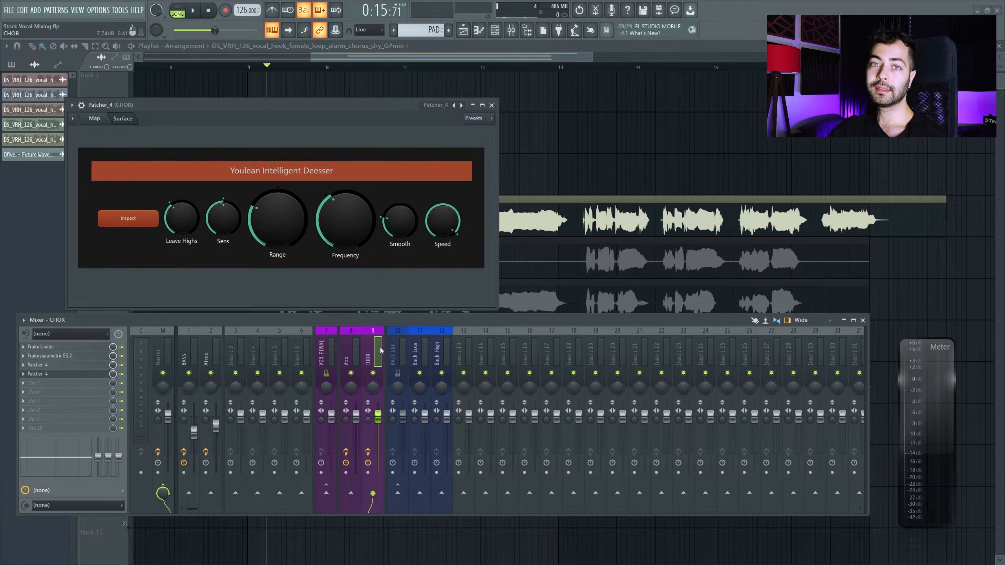
drag(372, 106, 525, 120)
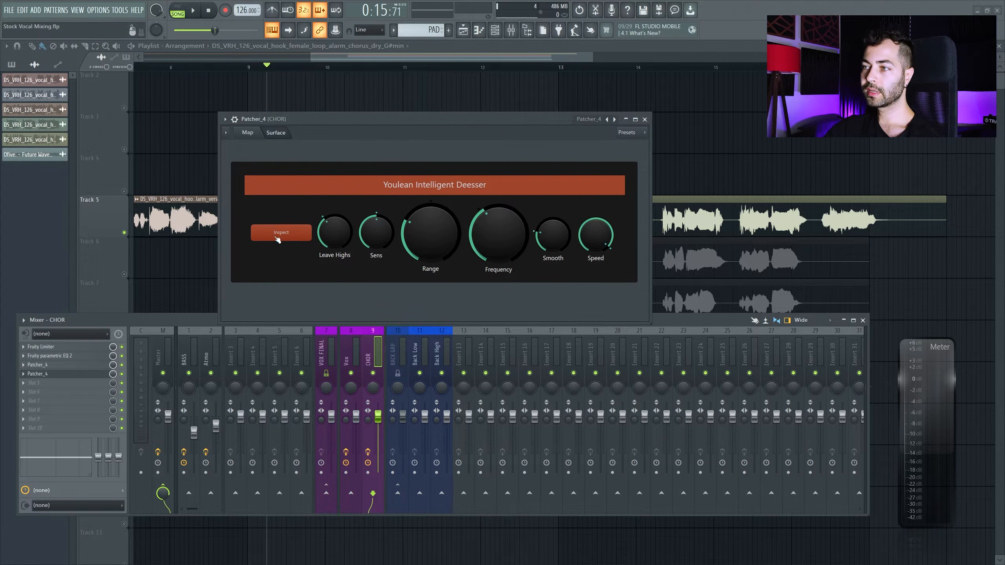
drag(343, 120, 368, 269)
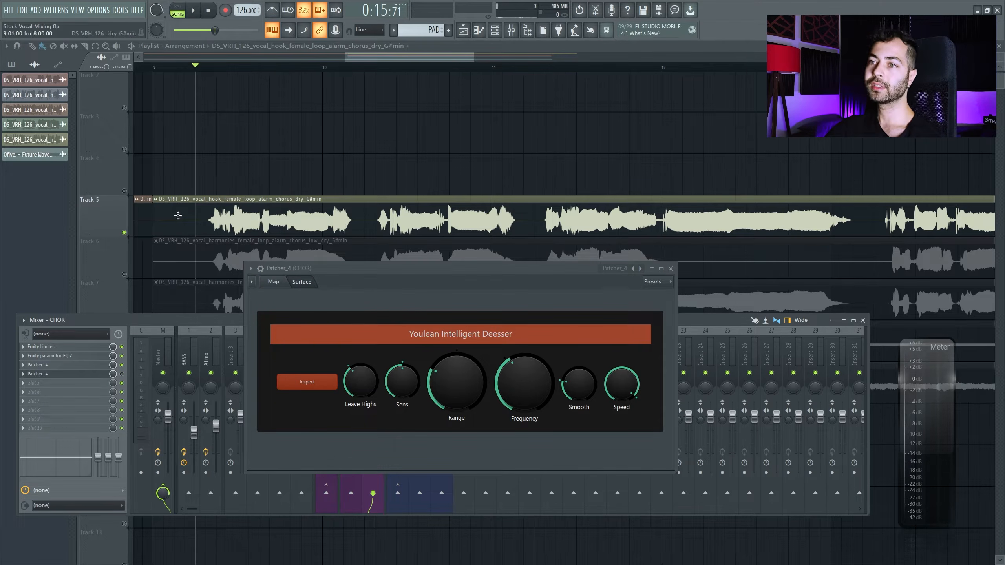
Play the chorus lead from just after bar 9 and replay the passage around bar 12 to locate harsh sibilance
key(space)
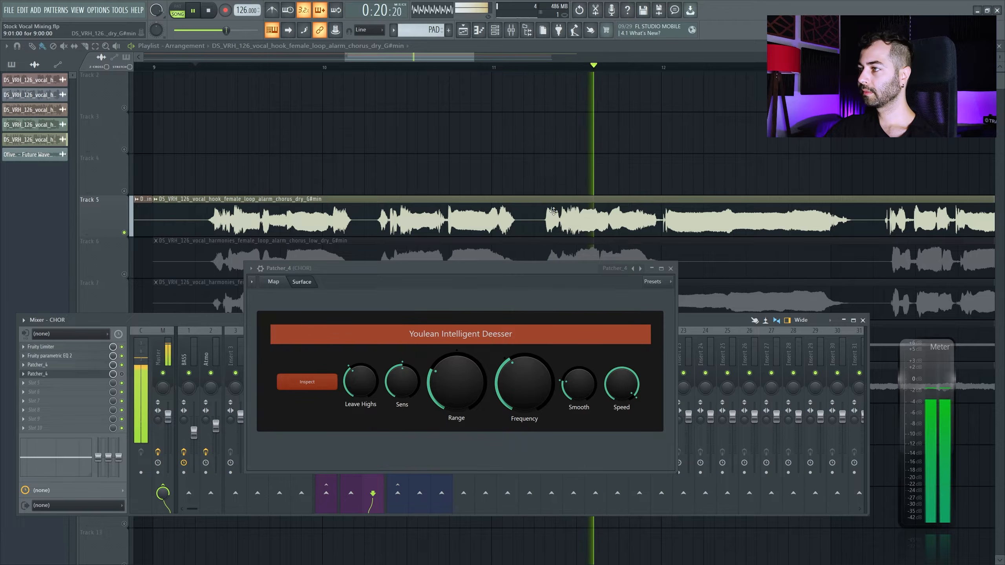
key(F9)
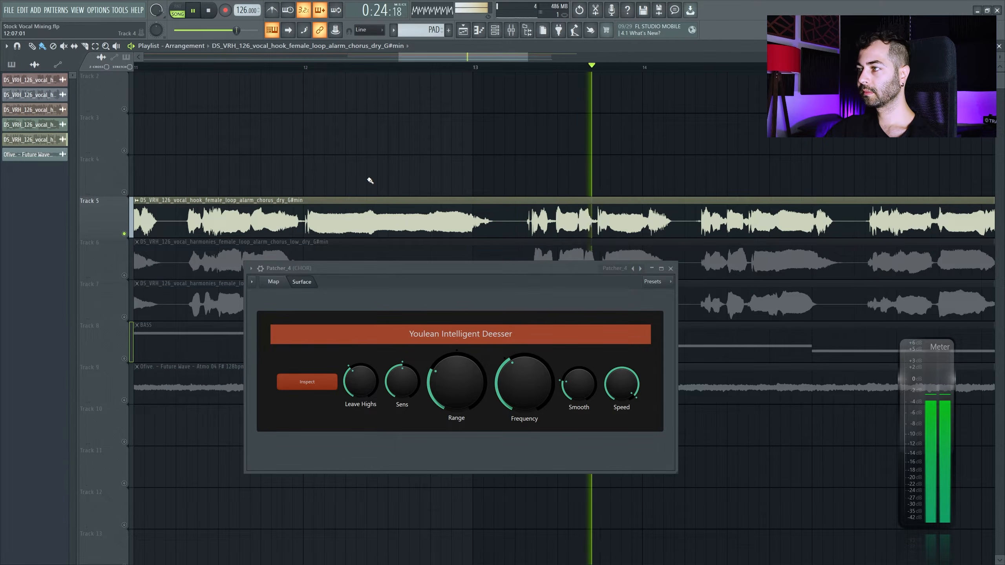
click(311, 68)
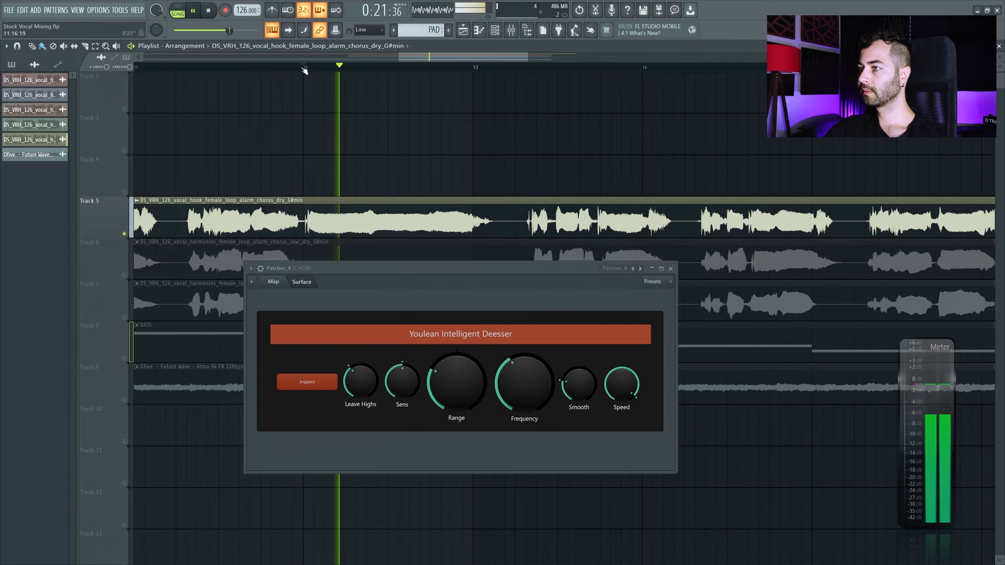
click(239, 68)
key(space)
Loop the sibilant vocal ending just before bar 12, narrowing the loop to about 11:15 to 11:16 during playback
scroll(240, 157, up, 5)
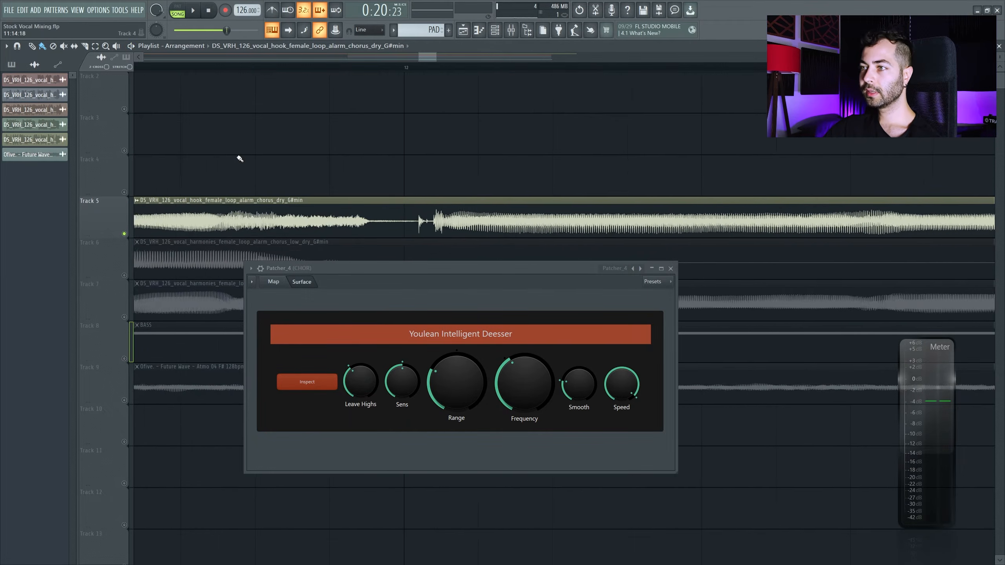
drag(240, 157, 315, 163)
drag(257, 68, 403, 68)
key(space)
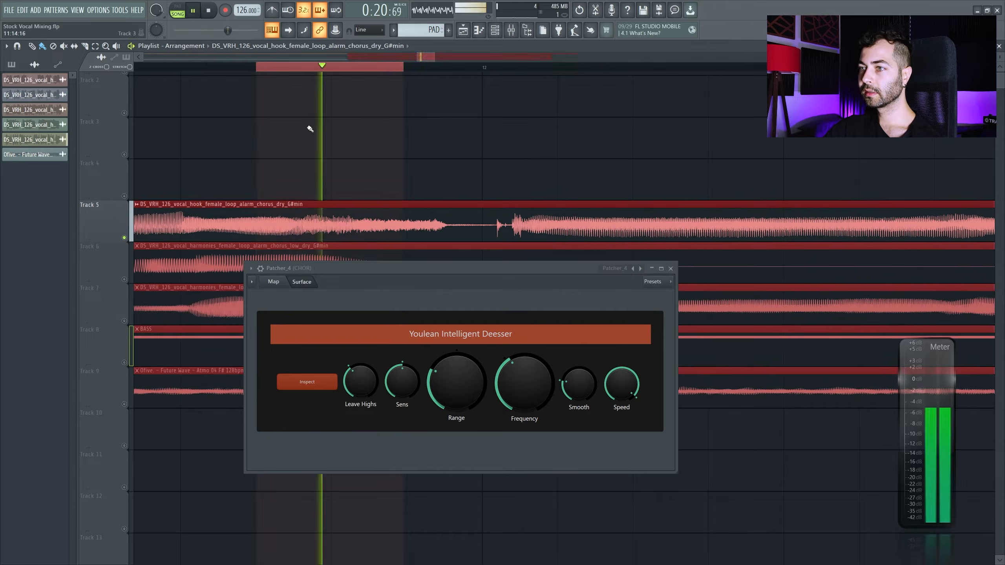
key(space)
key(space)
drag(313, 68, 429, 71)
key(space)
key(space)
drag(353, 68, 448, 72)
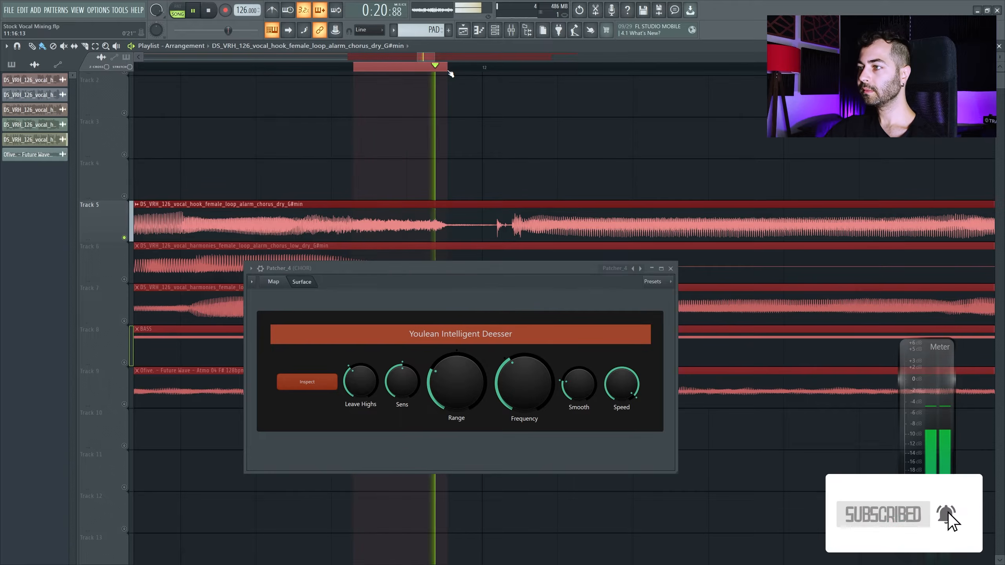
Open SPAN from the Master track and inspect the sibilance peak's frequency while the chorus loop plays
key(F9)
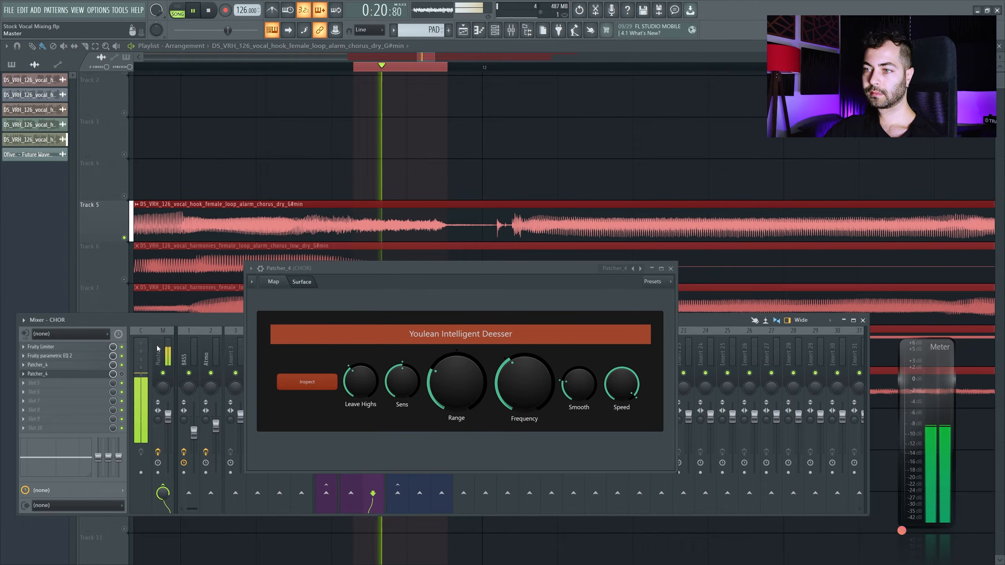
key(space)
click(55, 422)
key(space)
drag(413, 269, 308, 289)
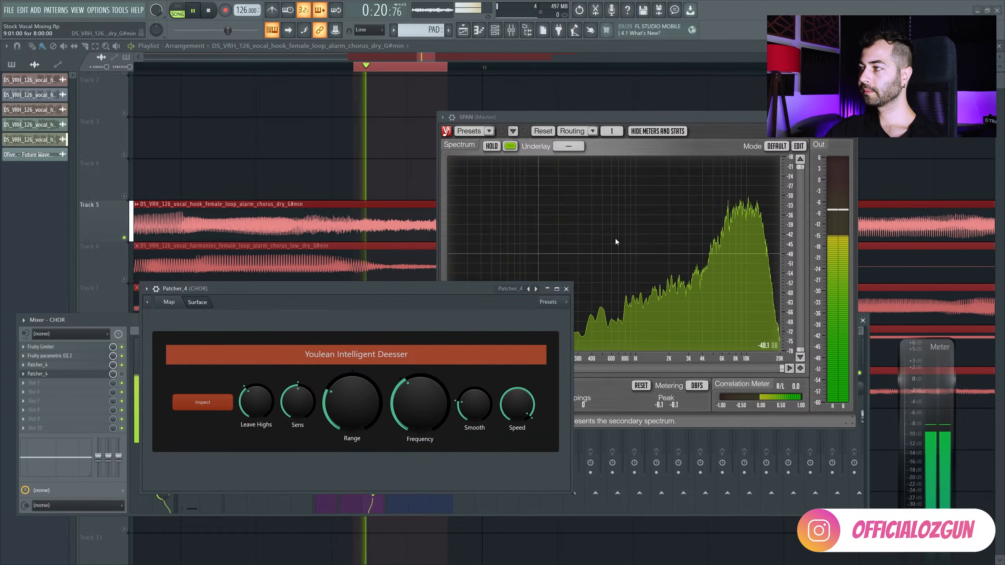
click(731, 183)
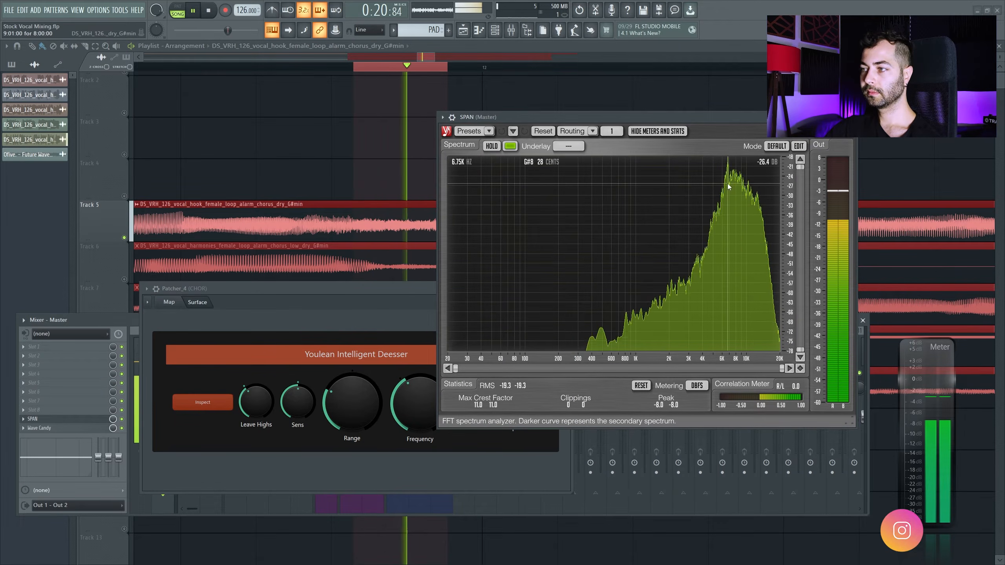
key(space)
Enable the CHOR deesser and, while auditioning the loop, set its Frequency to about the midpoint and its Range to about a third
drag(340, 287, 326, 264)
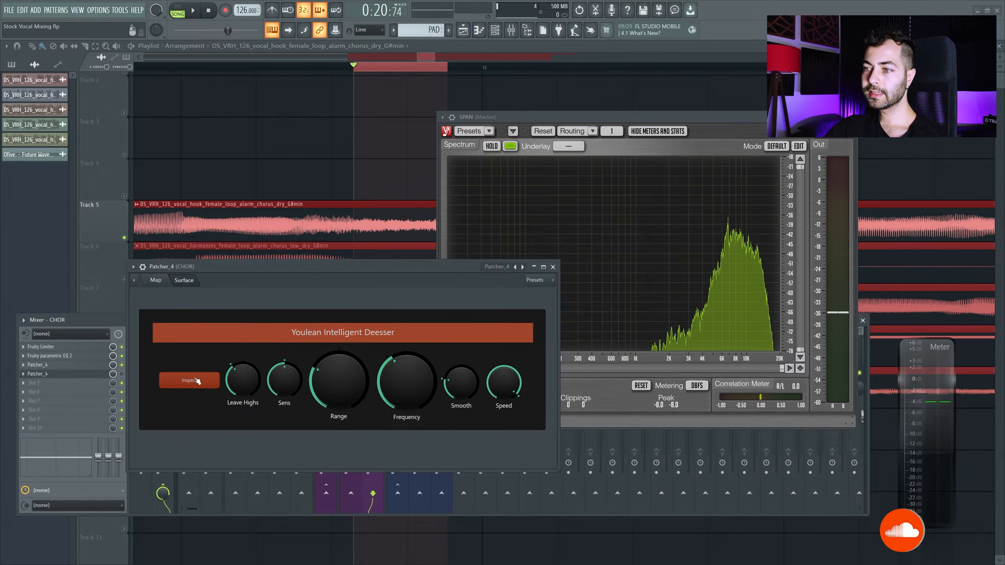
click(121, 375)
click(122, 375)
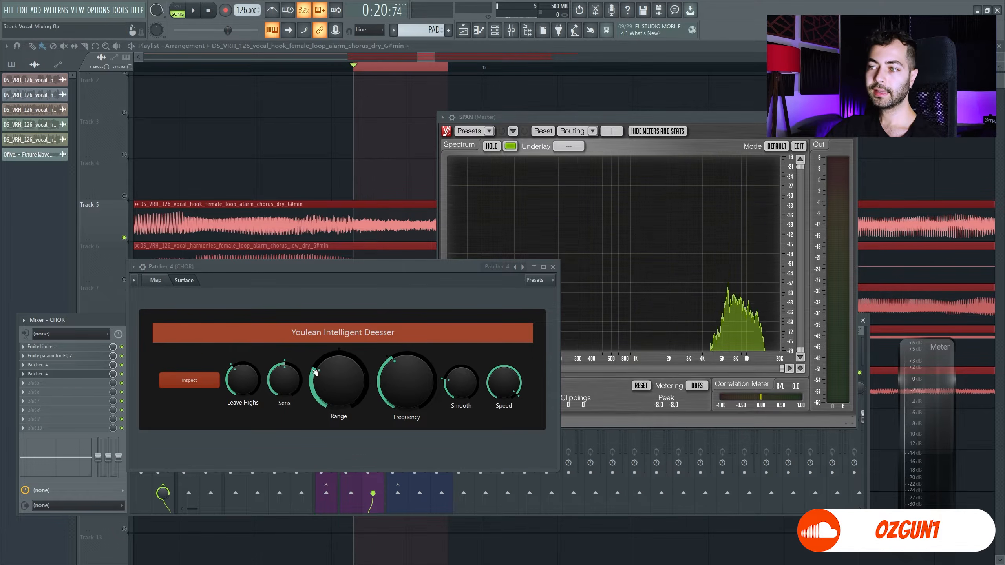
key(space)
drag(396, 381, 354, 350)
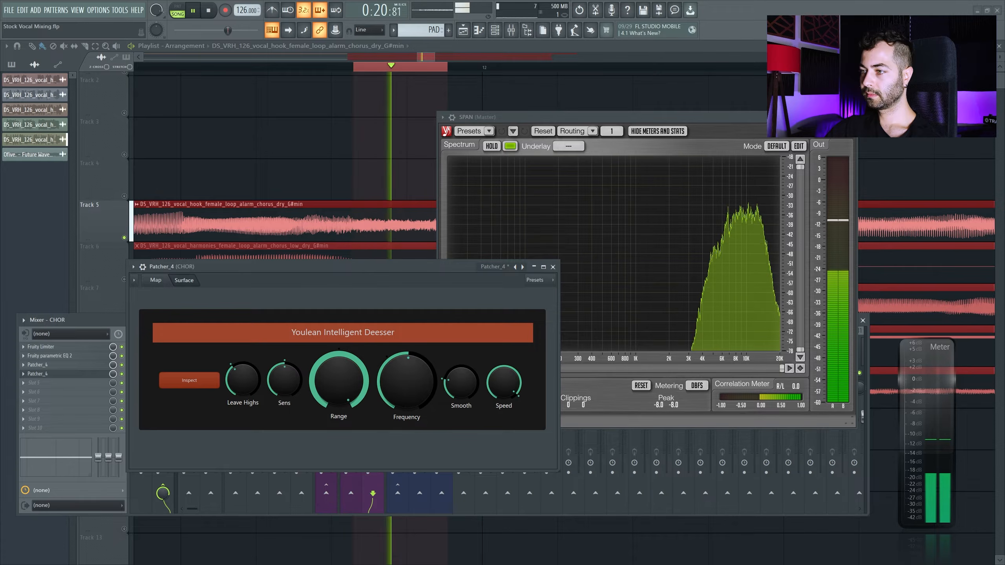
key(space)
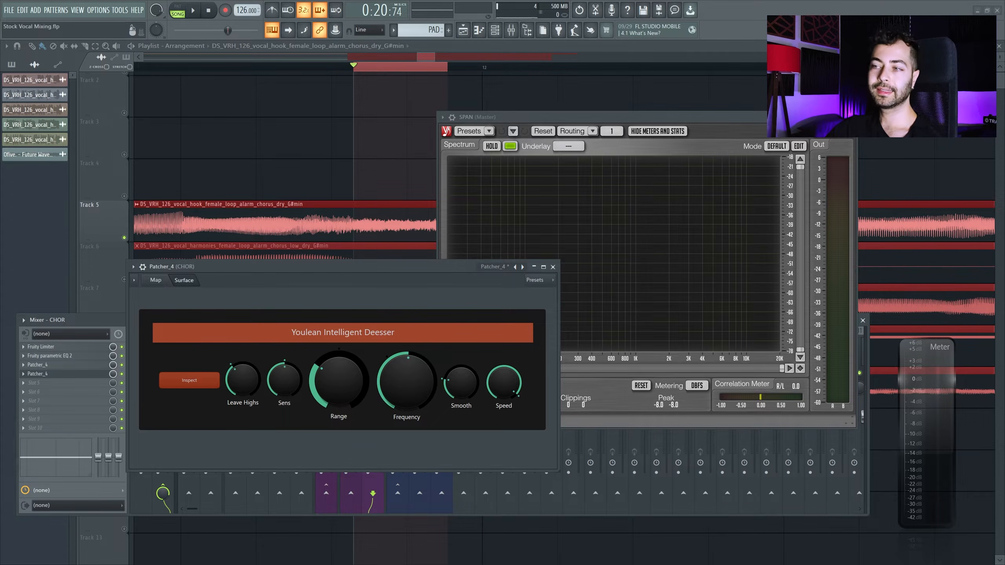
key(space)
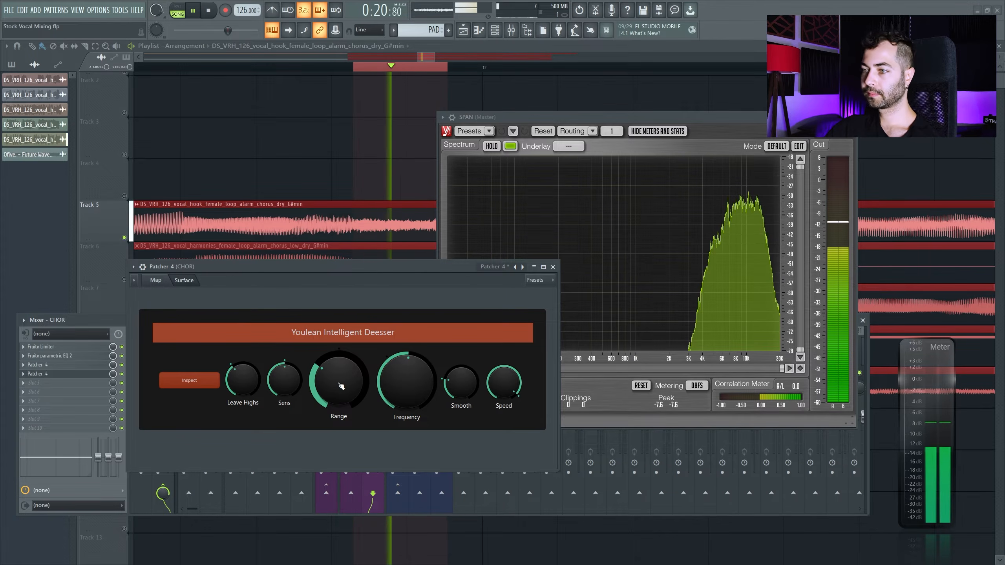
key(space)
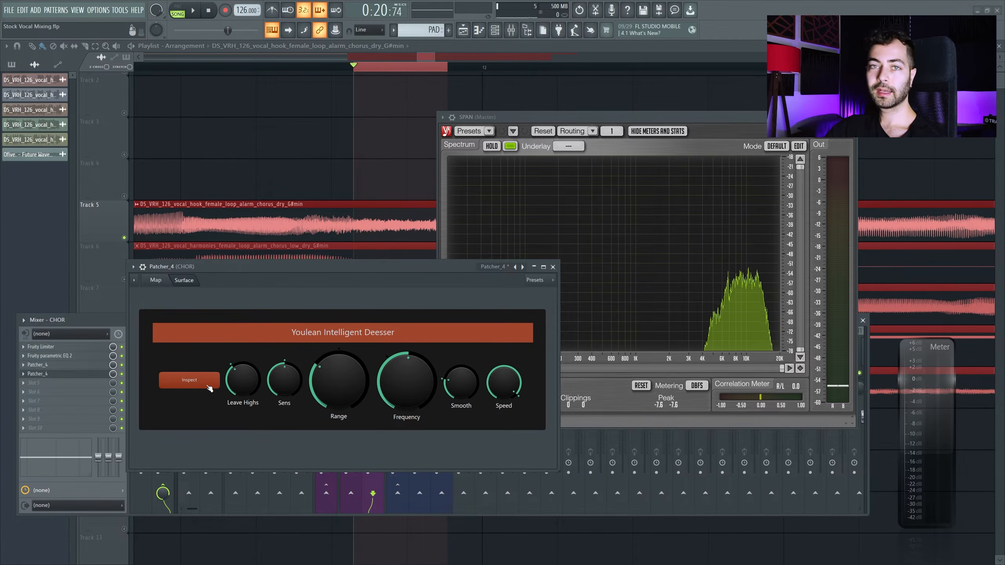
Close the CHOR deesser, clear the loop selection, and play the chorus from bar 9 with the mixer shown
click(552, 267)
scroll(265, 146, down, 8)
drag(252, 141, 413, 151)
click(251, 68)
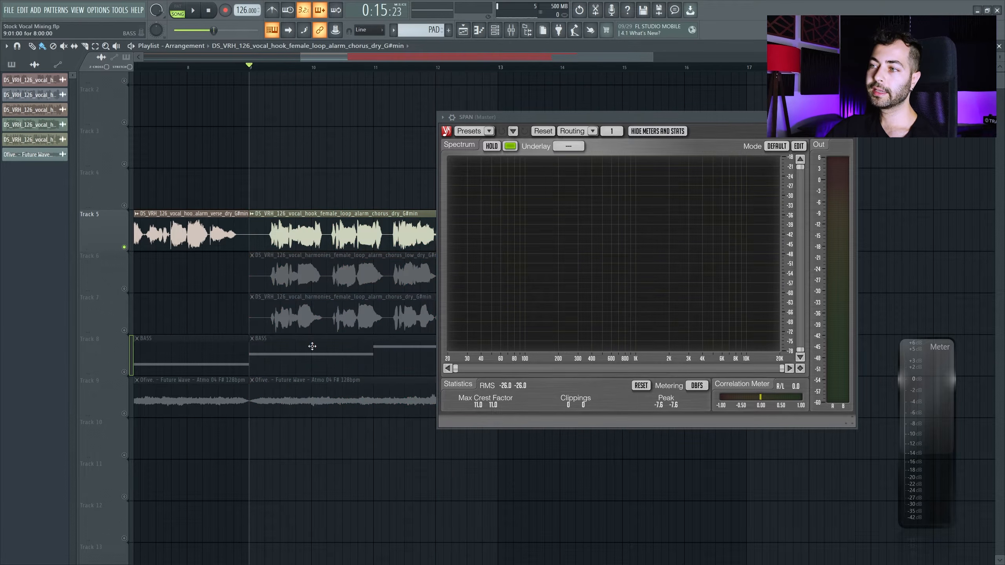
scroll(312, 346, down, 2)
key(space)
key(F9)
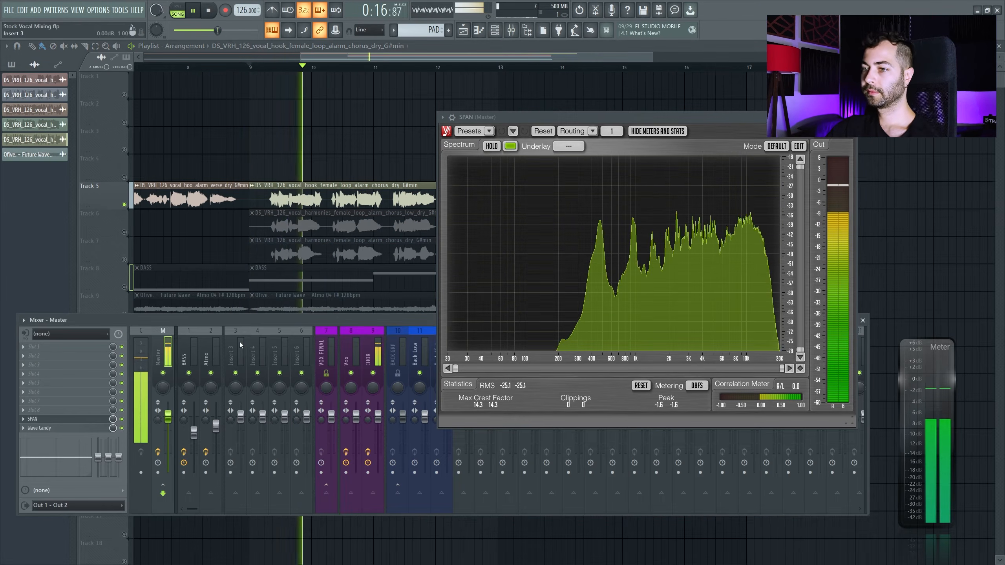
Play the chorus while comparing the CHOR track with its last Patcher deesser bypassed and enabled
click(371, 341)
key(space)
click(122, 374)
key(space)
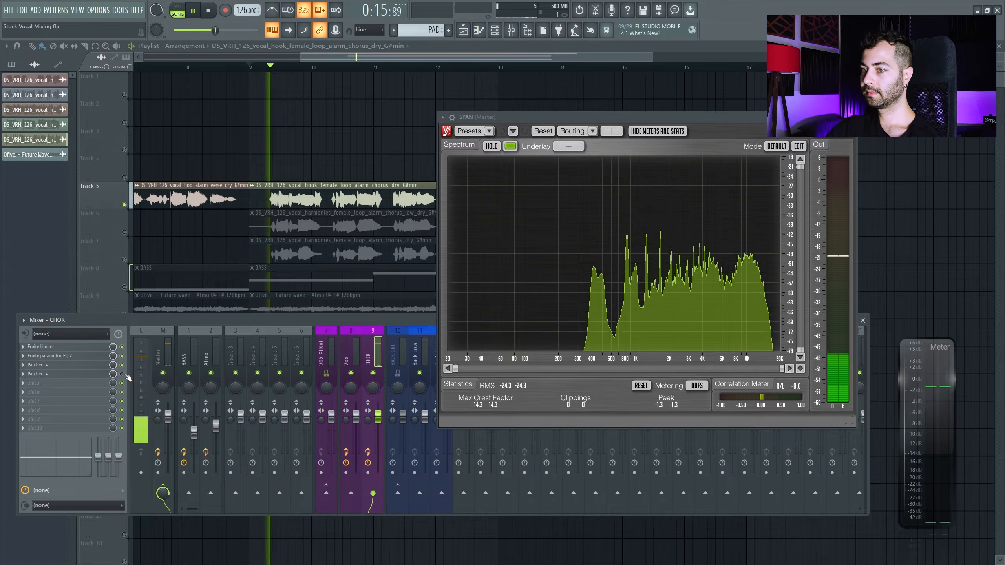
key(space)
key(space)
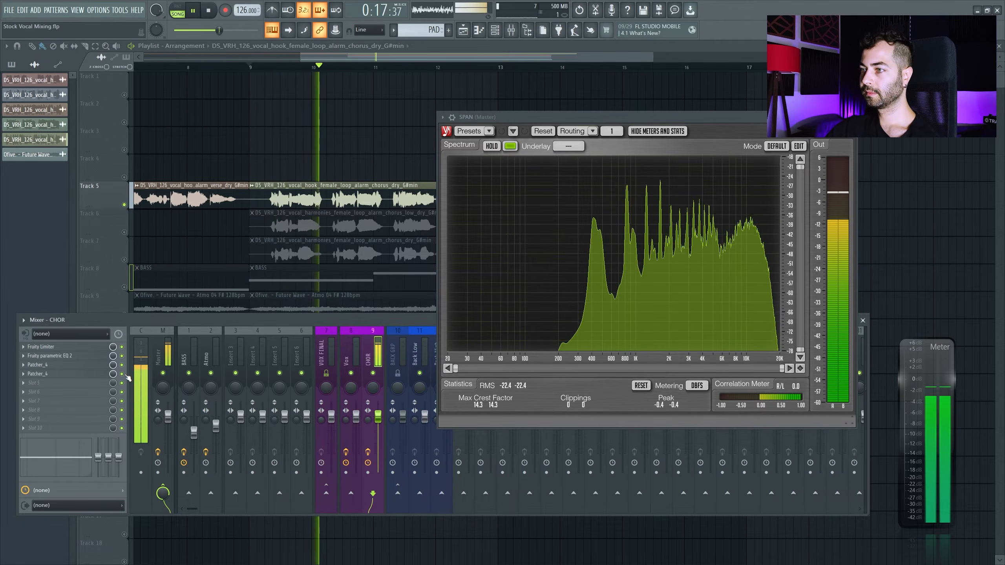
key(space)
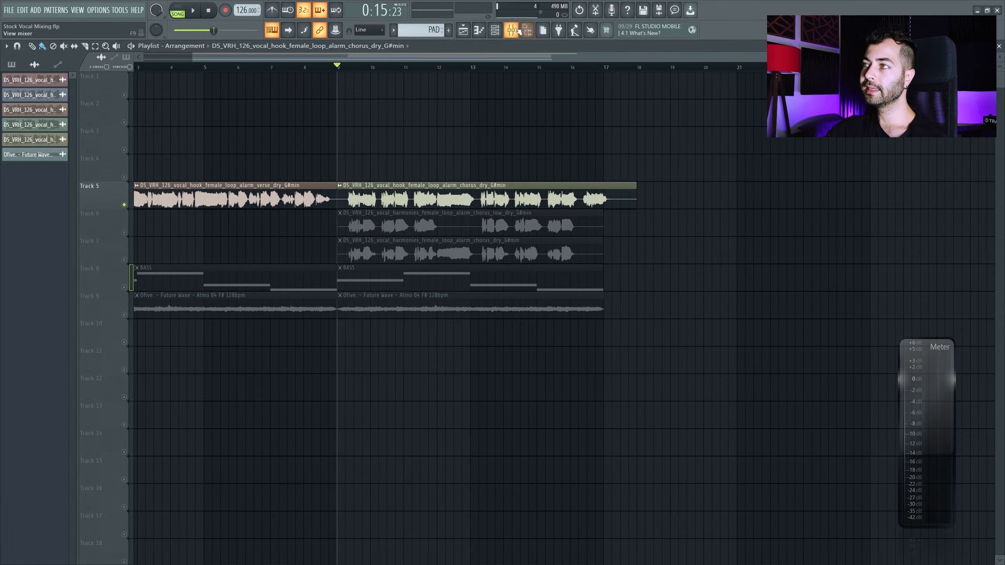
Solo the two chorus harmony tracks, Track 6 and Track 7, in the Playlist
click(514, 30)
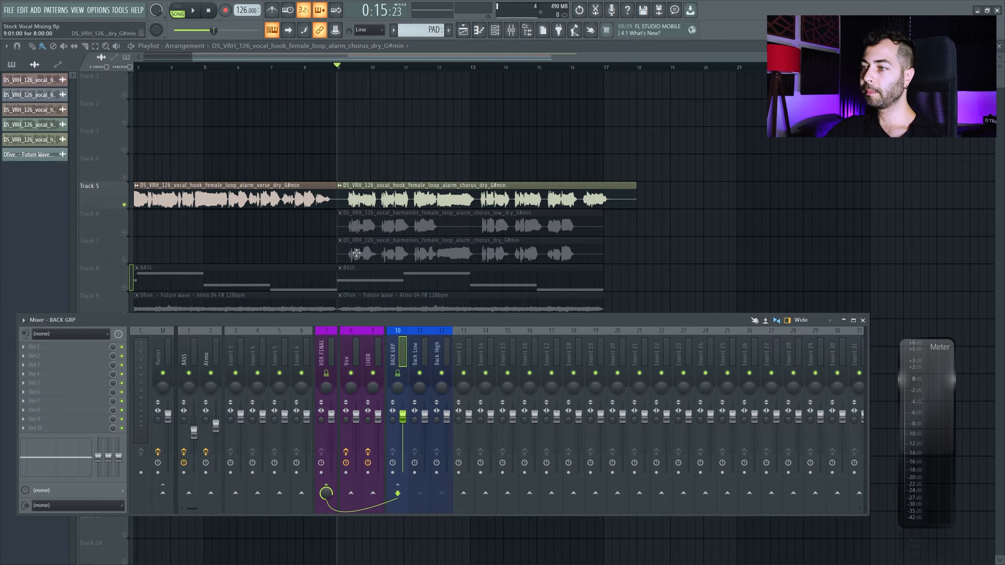
right_click(125, 232)
click(124, 261)
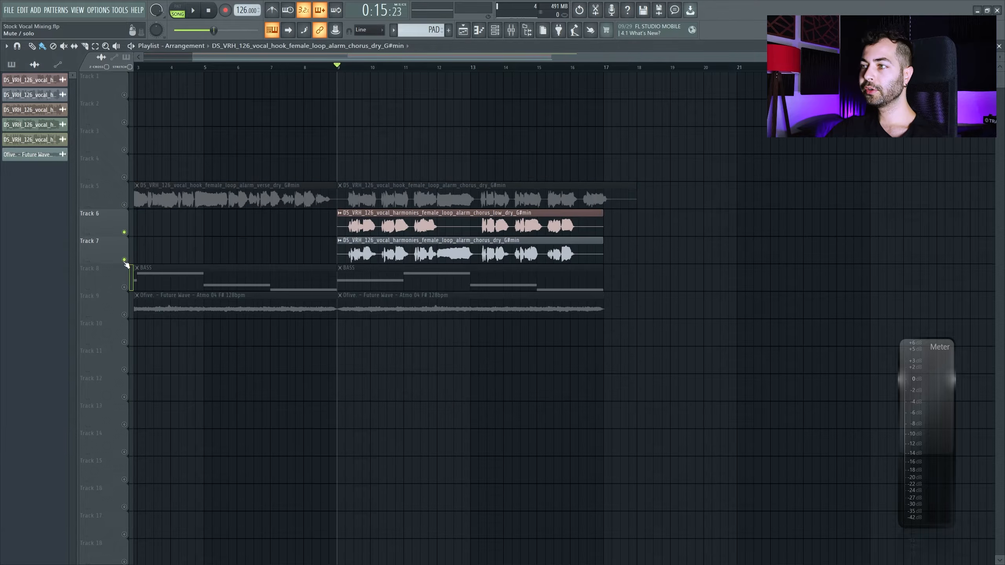
Load Fruity parametric EQ 2 on Back Low, make band 1 a Steep 8 high-pass, and enlarge the EQ window
click(506, 31)
key(space)
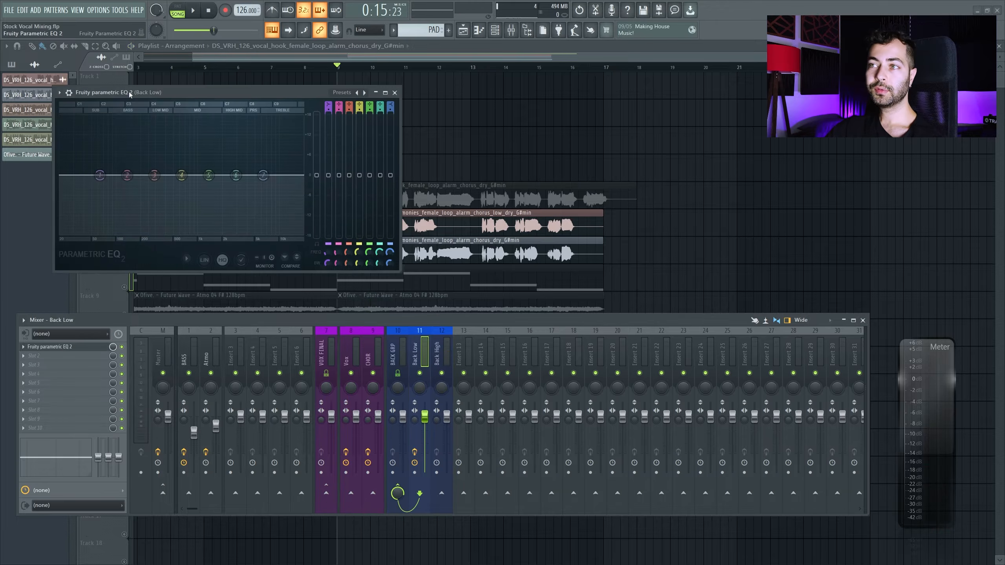
drag(129, 91, 138, 121)
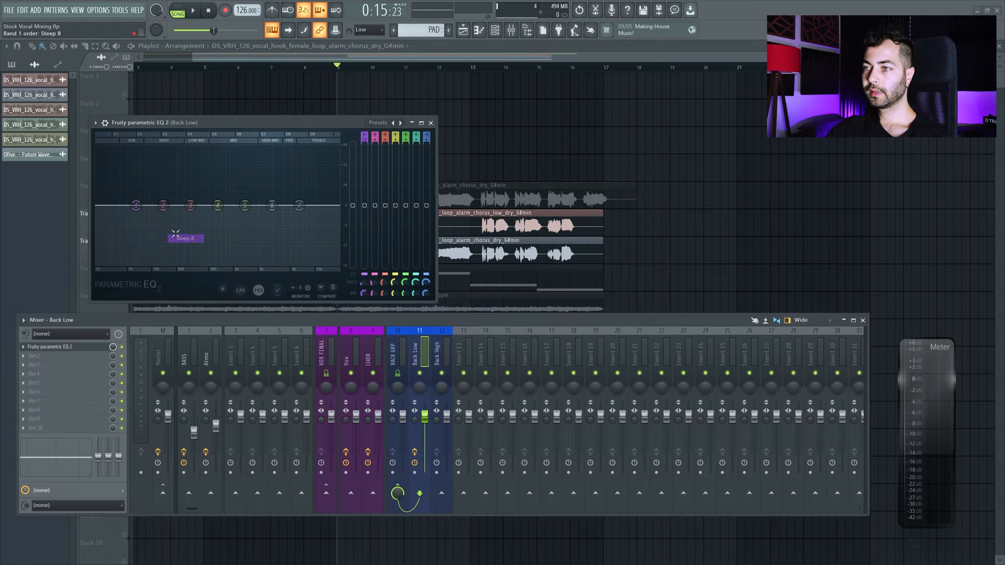
click(184, 256)
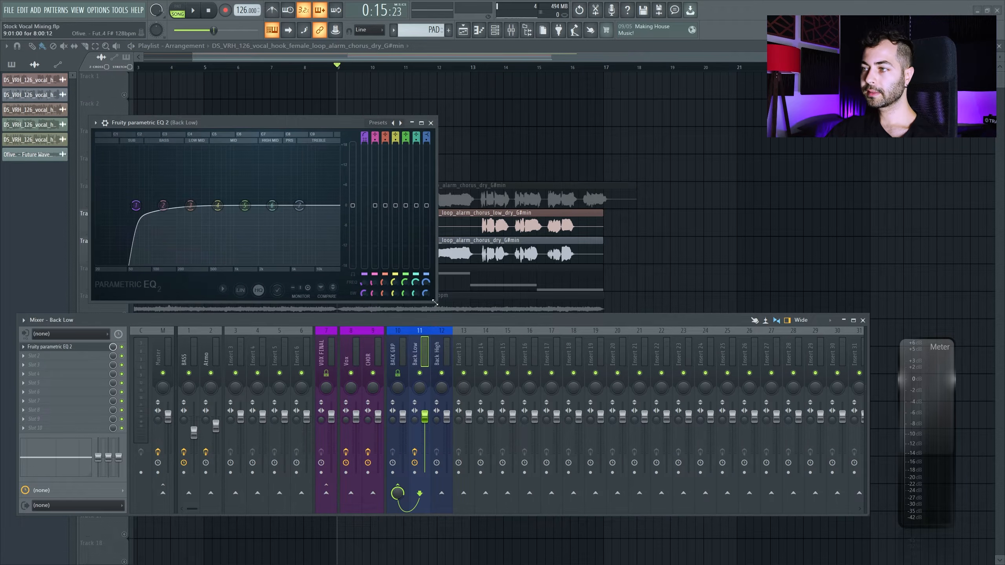
drag(435, 302, 645, 451)
Raise Back Low's high-pass to beside band 2 and turn band 3 into a 24% wide cut at 276 Hz
key(space)
drag(170, 280, 269, 190)
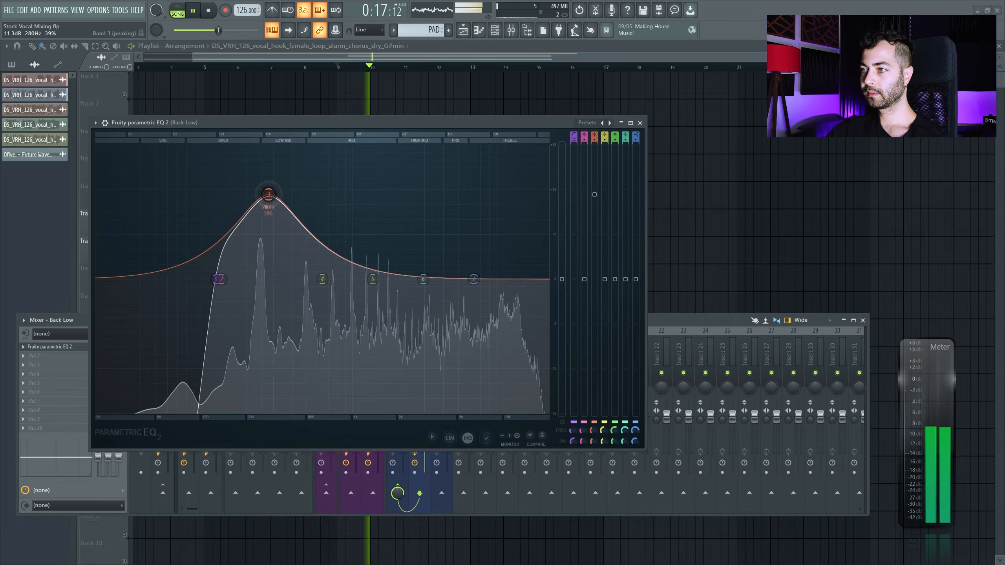
key(space)
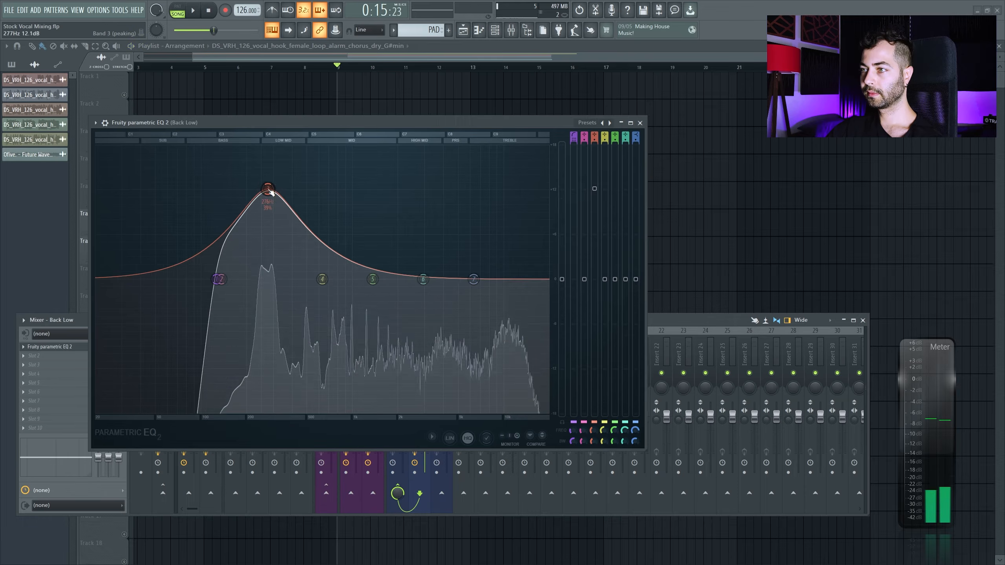
scroll(271, 192, down, 3)
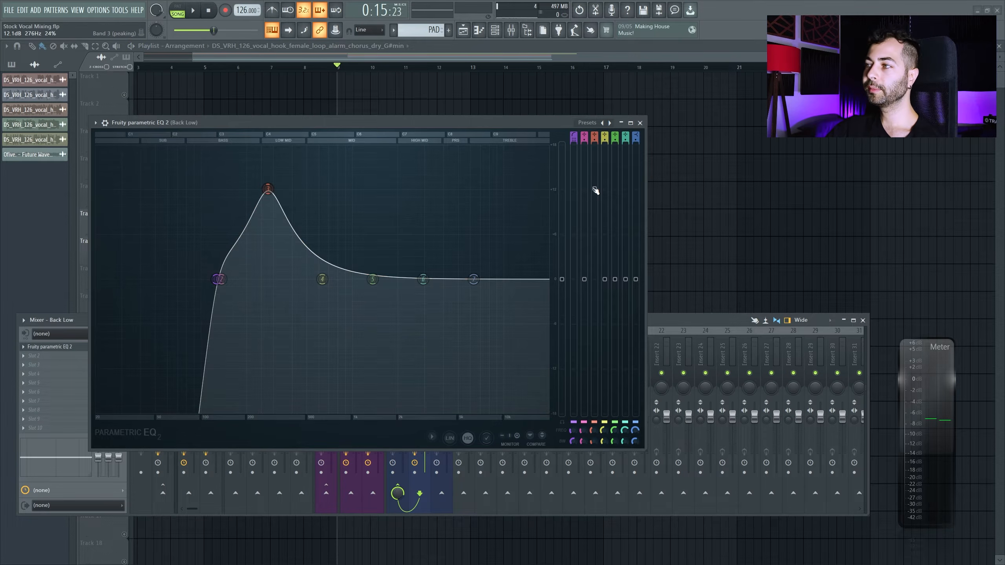
drag(596, 191, 594, 303)
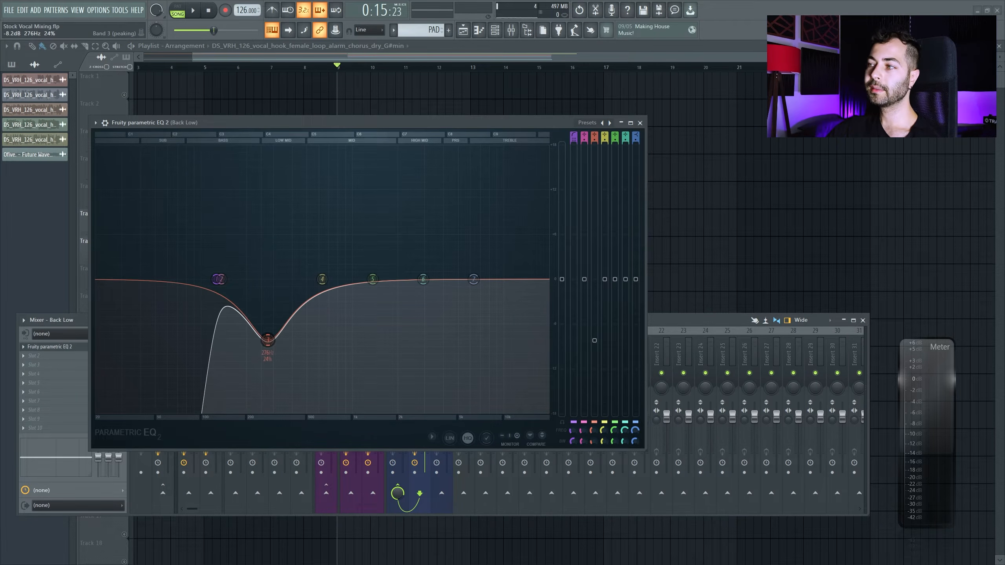
mouse_move(594, 317)
mouse_down()
mouse_move(594, 328)
mouse_move(595, 304)
mouse_up()
Rearrange the mixer and EQ windows and, with Back Low soloed, set its band 3 cut to -5.2 dB
drag(322, 280, 360, 331)
key(space)
drag(661, 323, 936, 231)
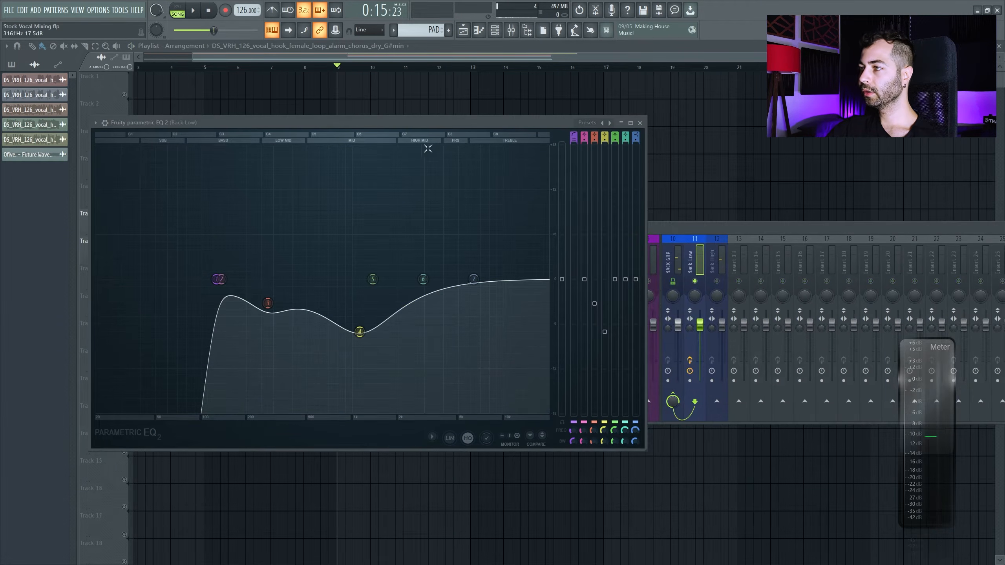
drag(423, 126, 388, 159)
mouse_move(570, 364)
mouse_down()
mouse_move(574, 326)
mouse_move(559, 386)
mouse_move(559, 351)
mouse_up()
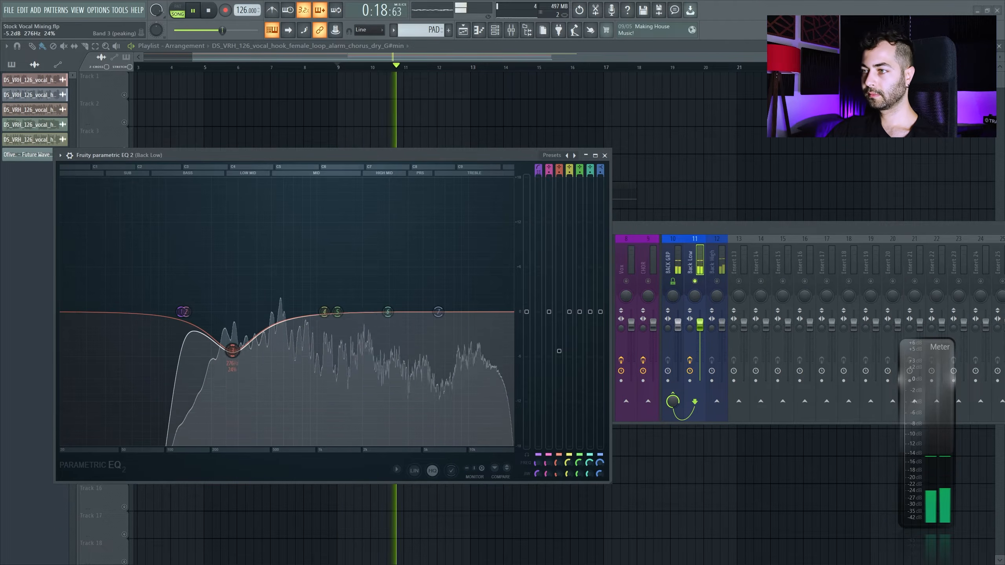
Audition Back Low, set a small band 4 cut at the lower edge of the mids, and close its EQ
drag(324, 312, 280, 356)
key(space)
key(space)
key(space)
drag(569, 322, 570, 326)
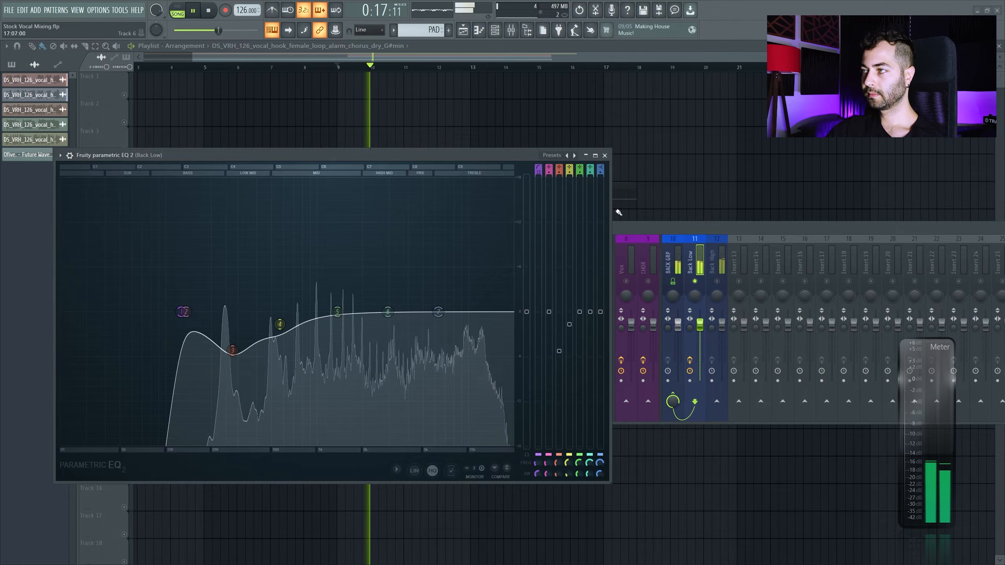
key(space)
click(609, 156)
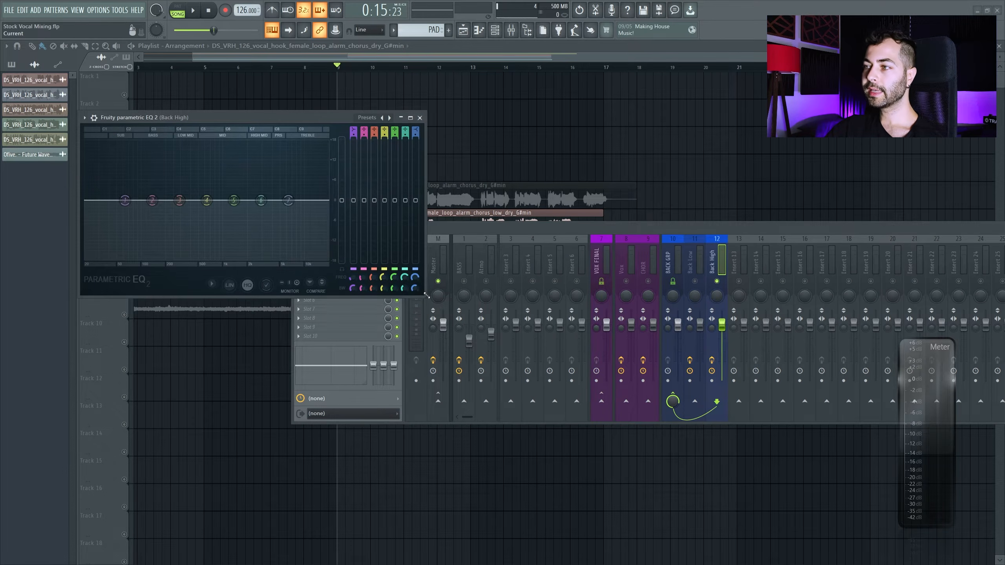
Enlarge Back High's Parametric EQ 2, make band 1 a steep high-pass, and raise it to just above band 3
drag(426, 295, 633, 472)
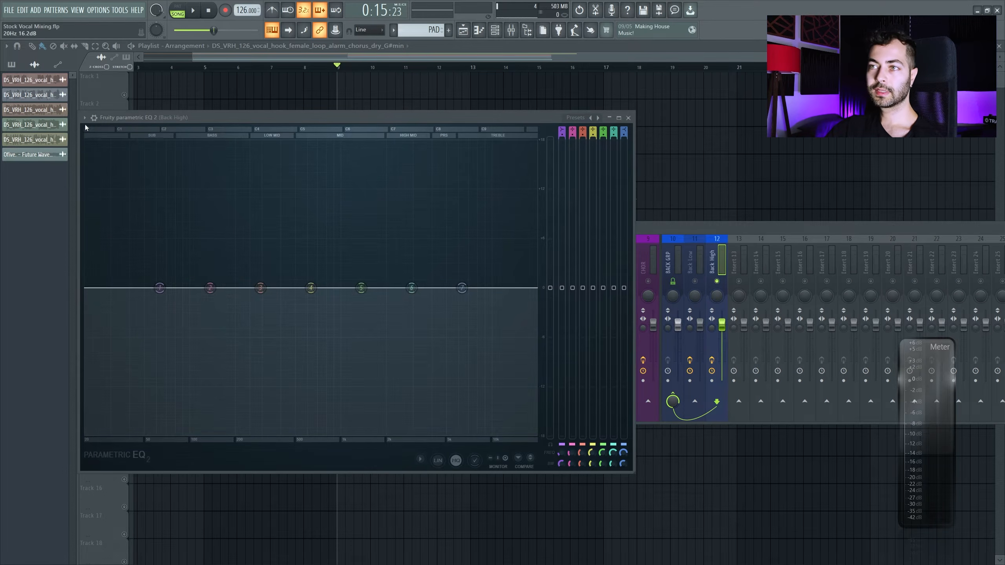
click(210, 321)
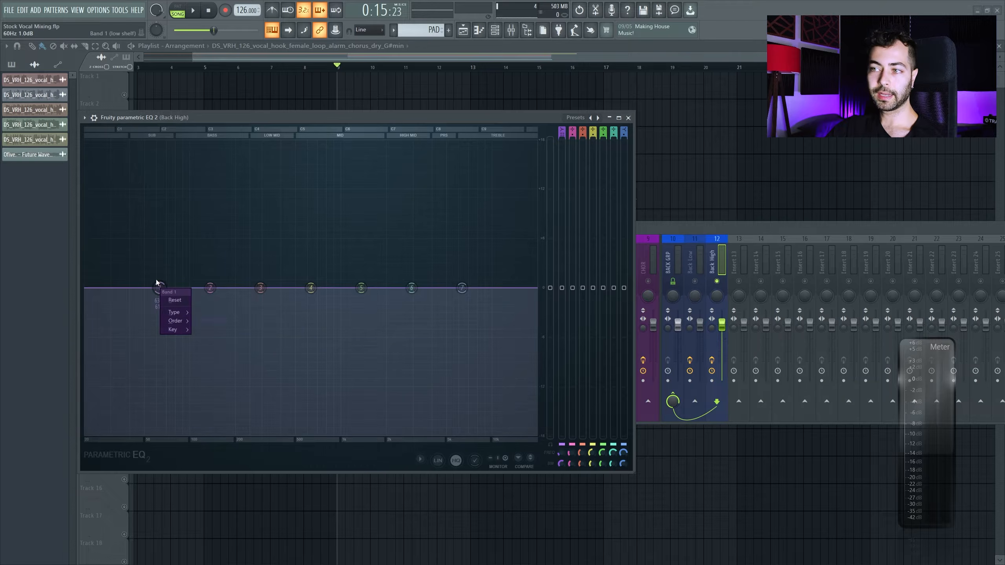
mouse_move(172, 313)
click(212, 339)
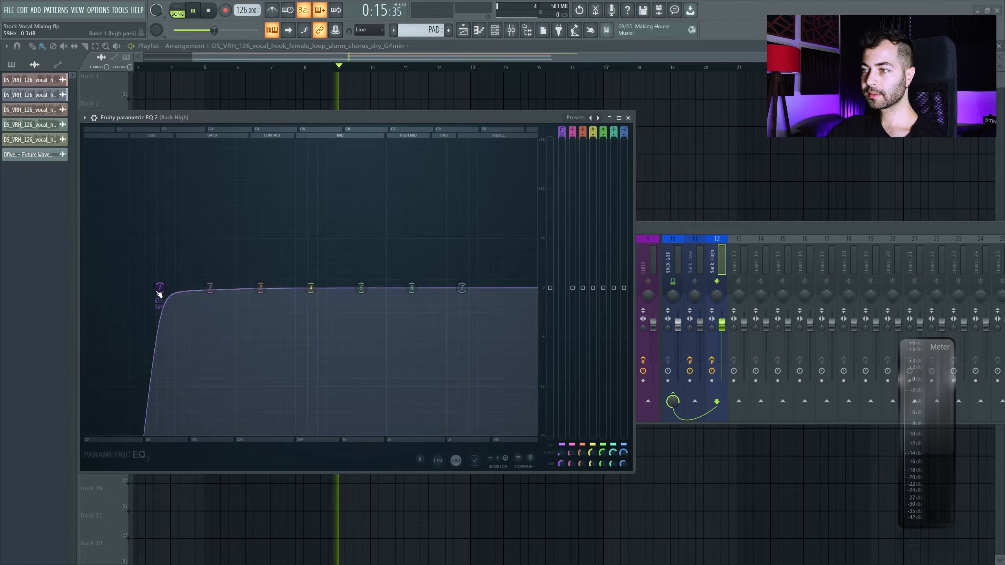
drag(160, 293, 273, 289)
key(space)
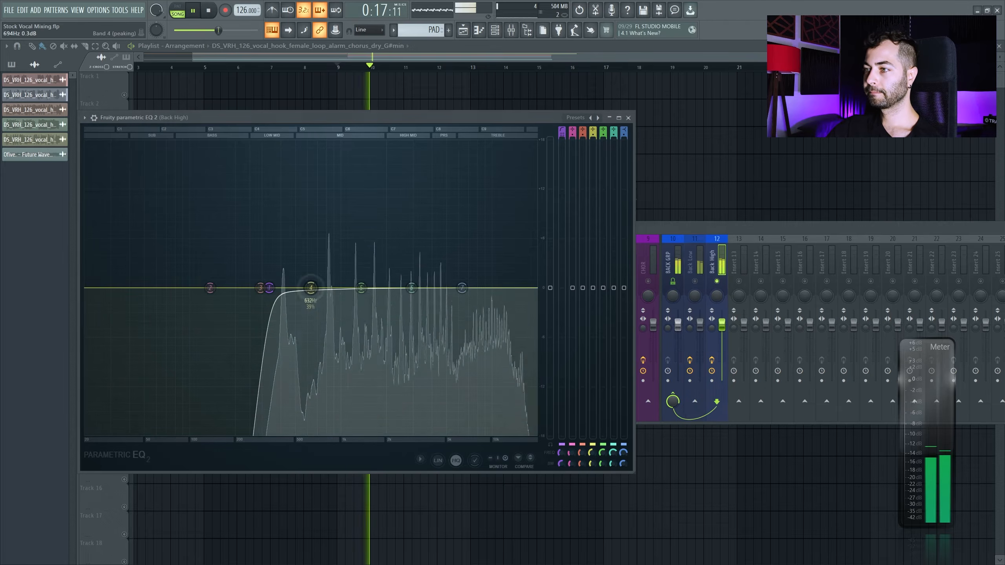
Make a small band 4 cut just below 1 kHz on Back High while auditioning, and close its EQ
drag(310, 288, 331, 332)
key(space)
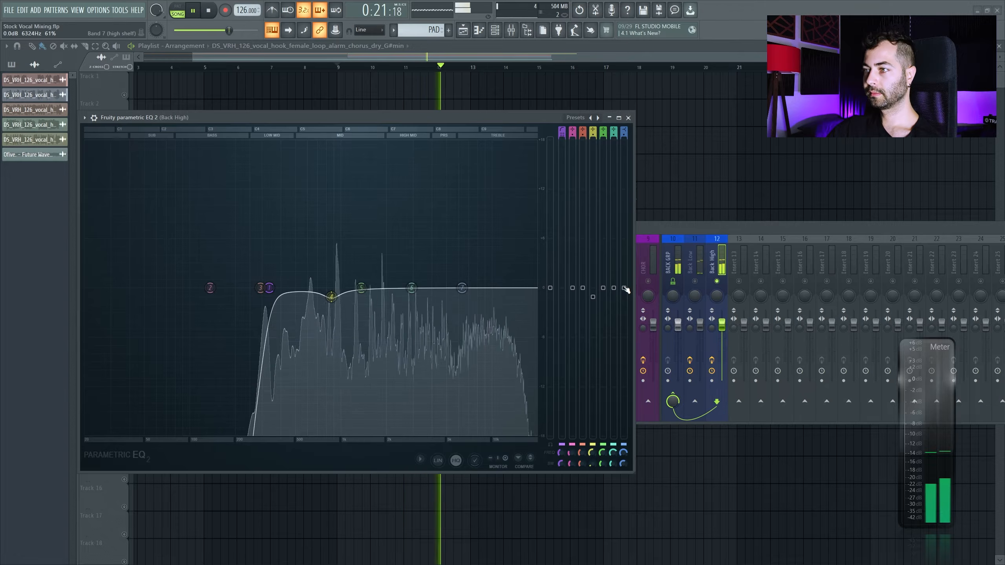
key(space)
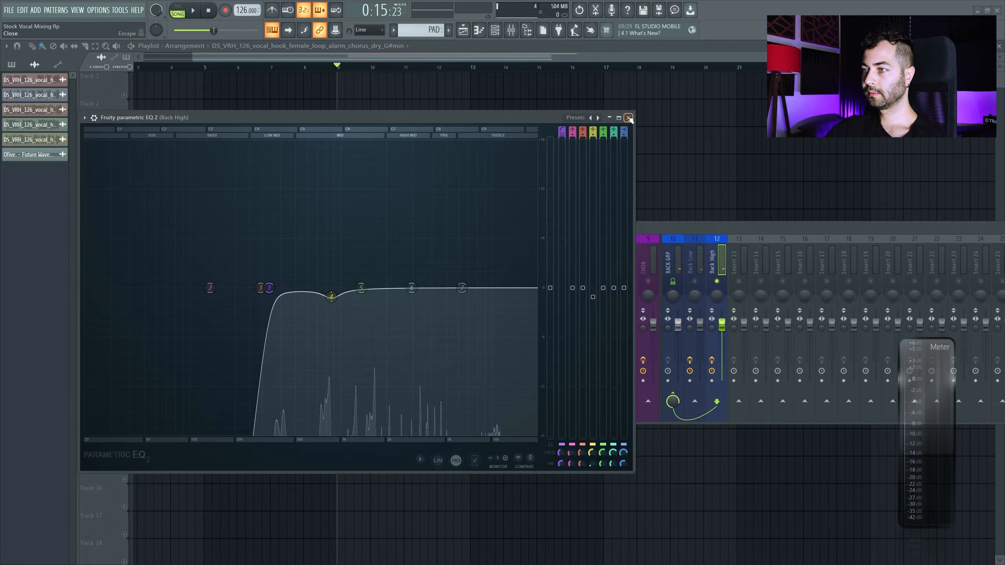
click(628, 118)
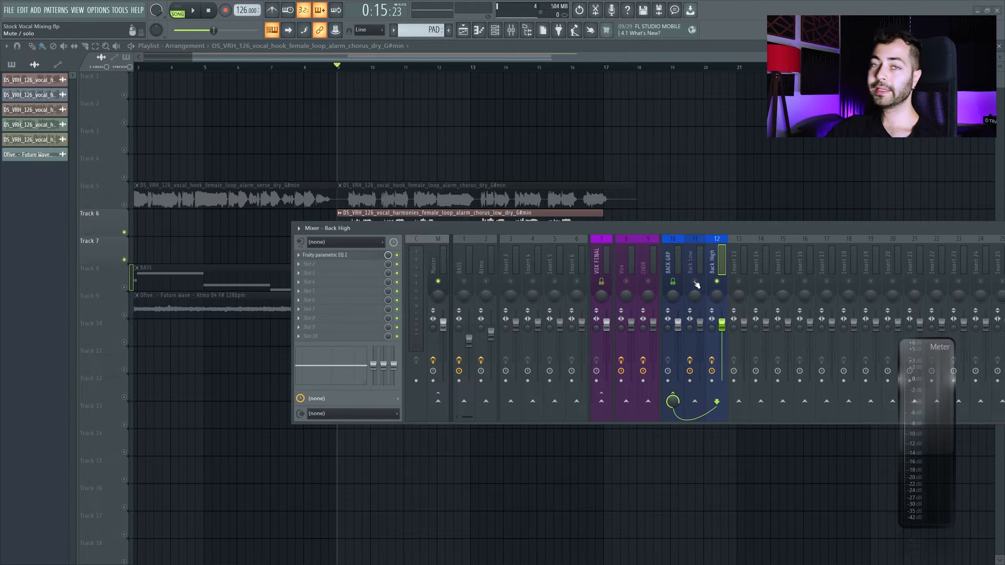
Clear the mixer and Playlist solos so all tracks are active, and return the playhead to the song start
key(alt+s)
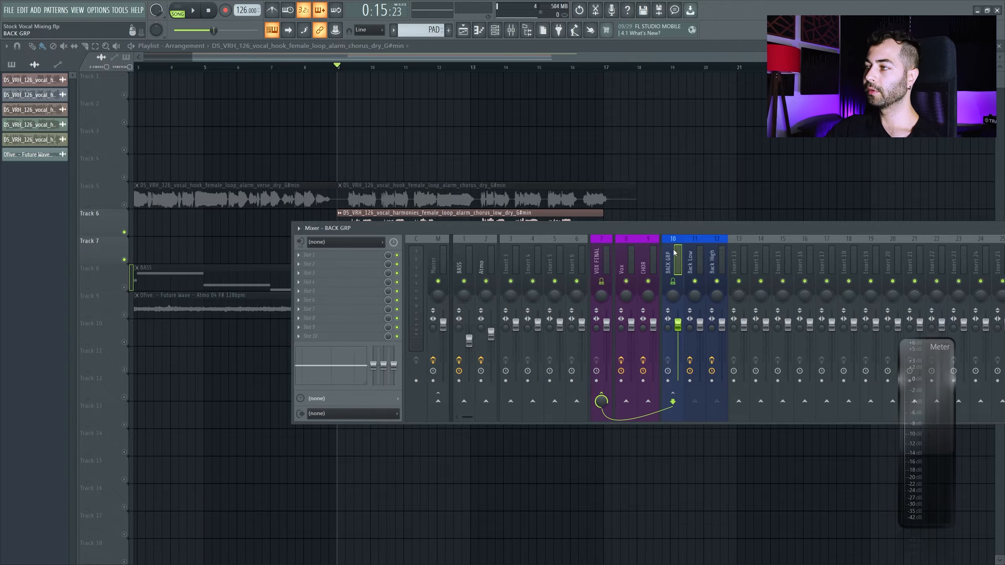
click(142, 204)
scroll(276, 88, down, 2)
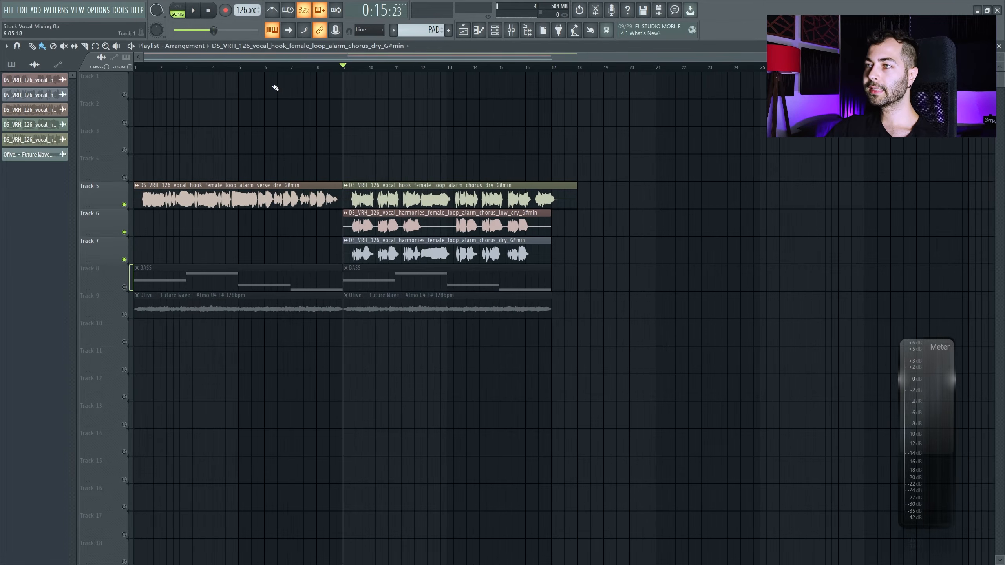
click(136, 67)
right_click(129, 288)
right_click(124, 287)
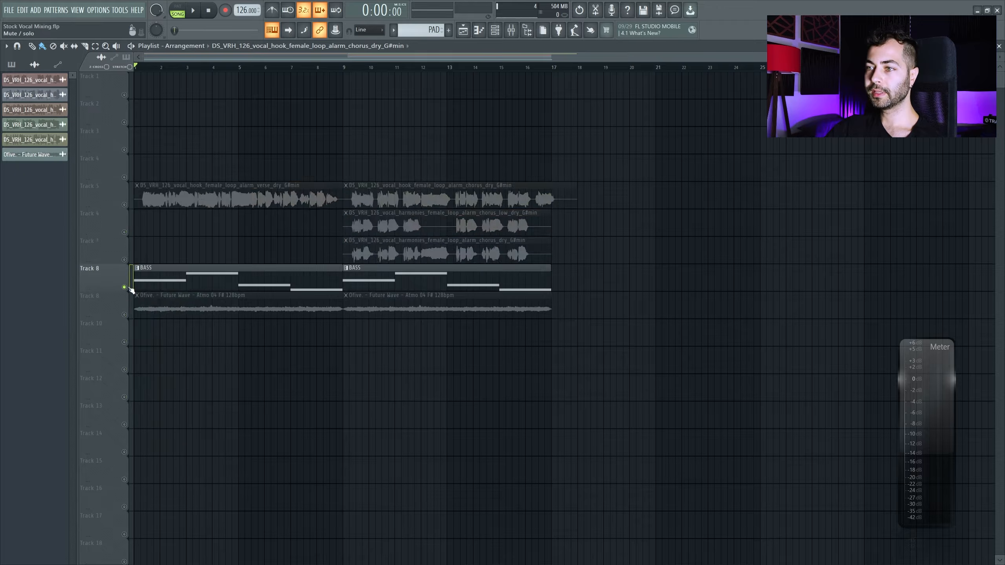
right_click(124, 286)
Play the full mix with the mixer shown and lower the Vox fader to about -2.0 dB
click(511, 30)
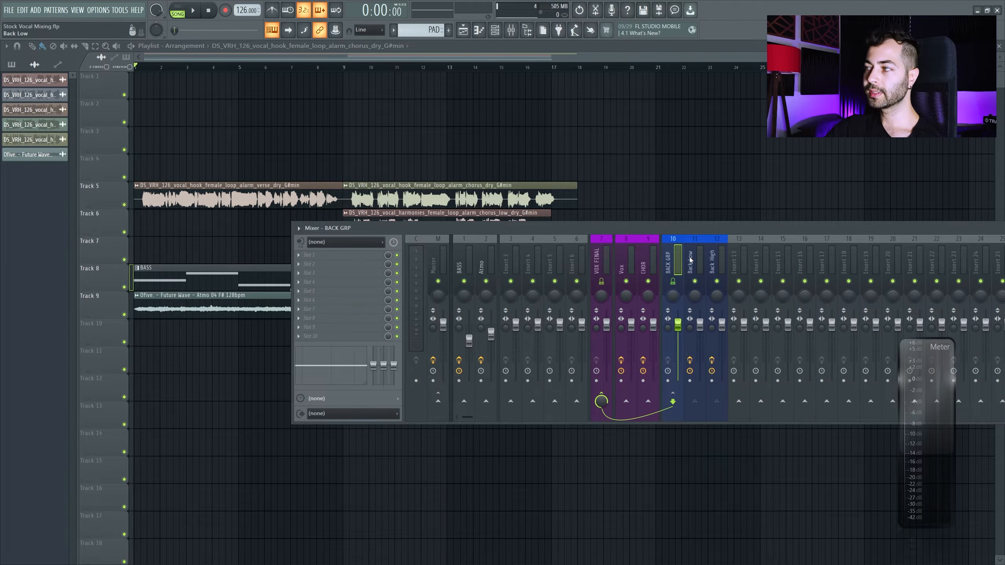
drag(720, 229, 595, 319)
key(space)
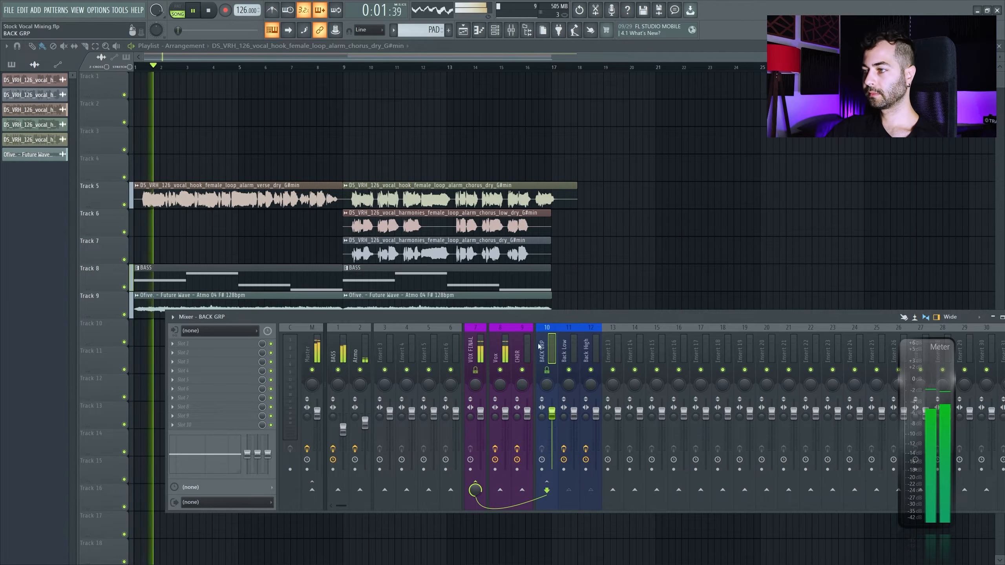
drag(506, 414, 506, 419)
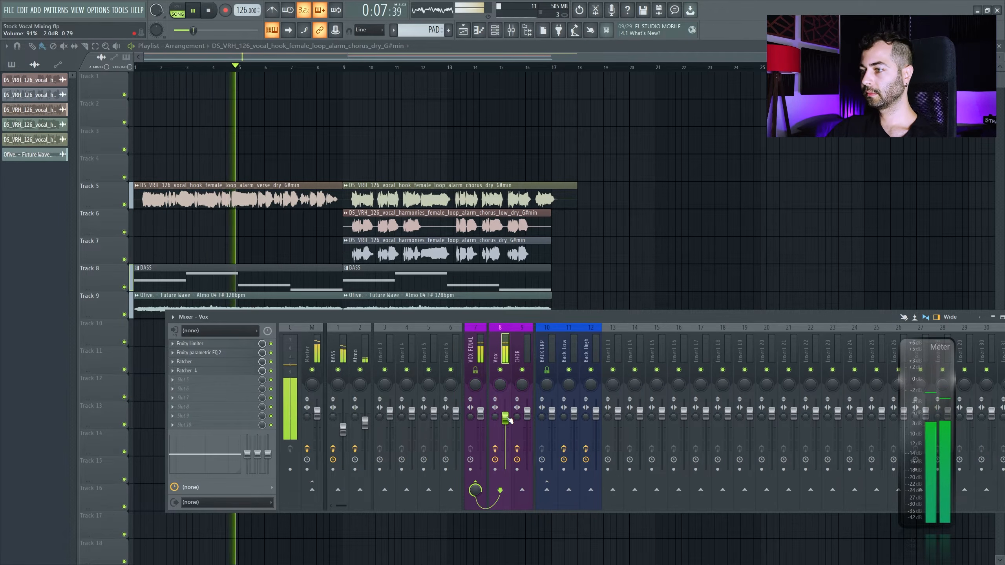
click(343, 429)
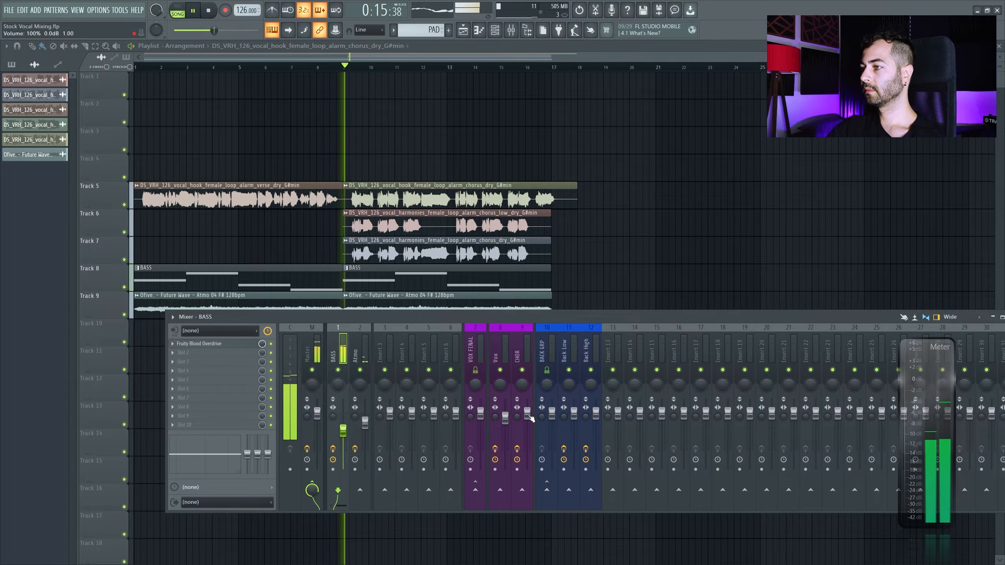
Lower the CHOR fader slightly during the chorus and mute Back Low and Back High
drag(527, 411, 528, 418)
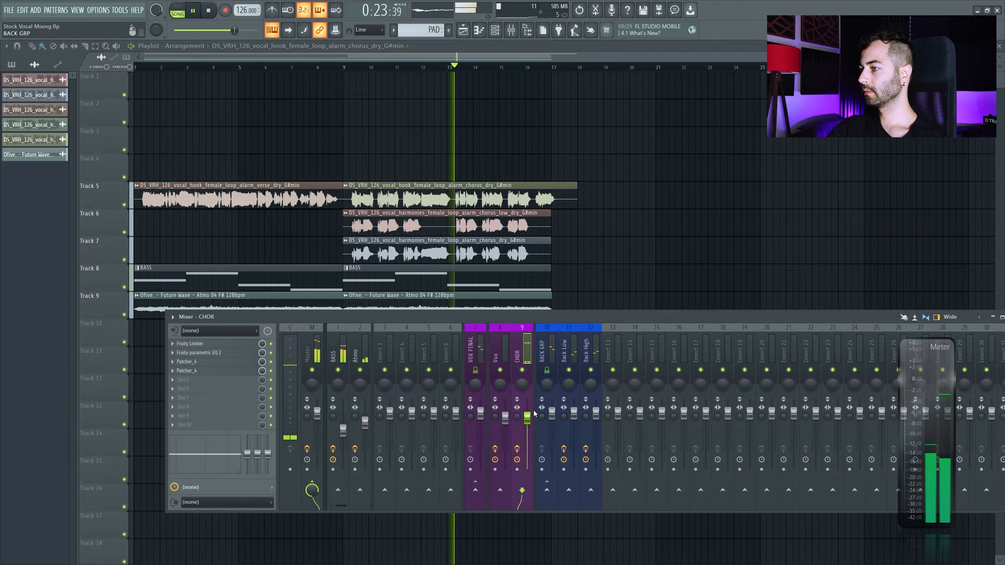
click(569, 370)
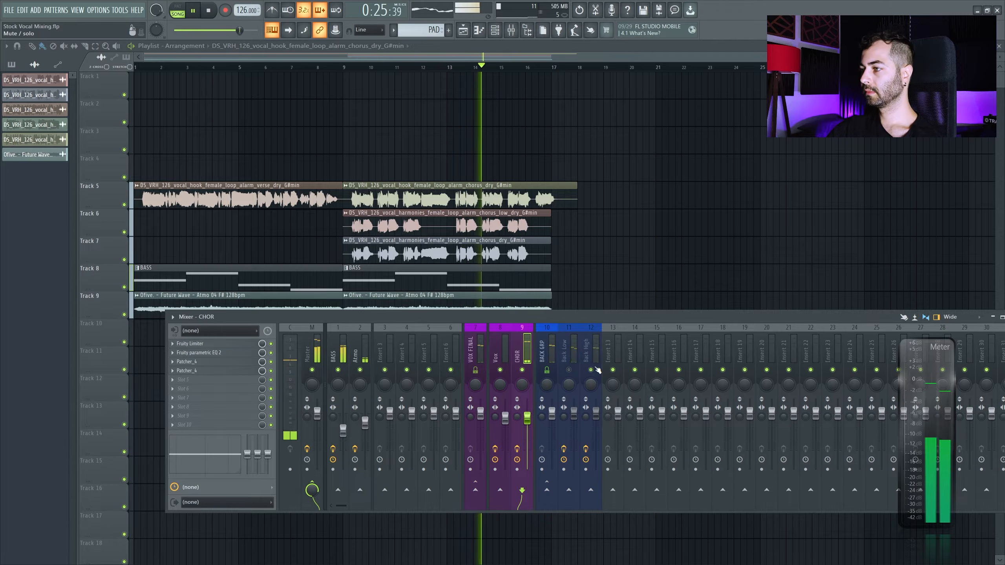
click(591, 370)
key(space)
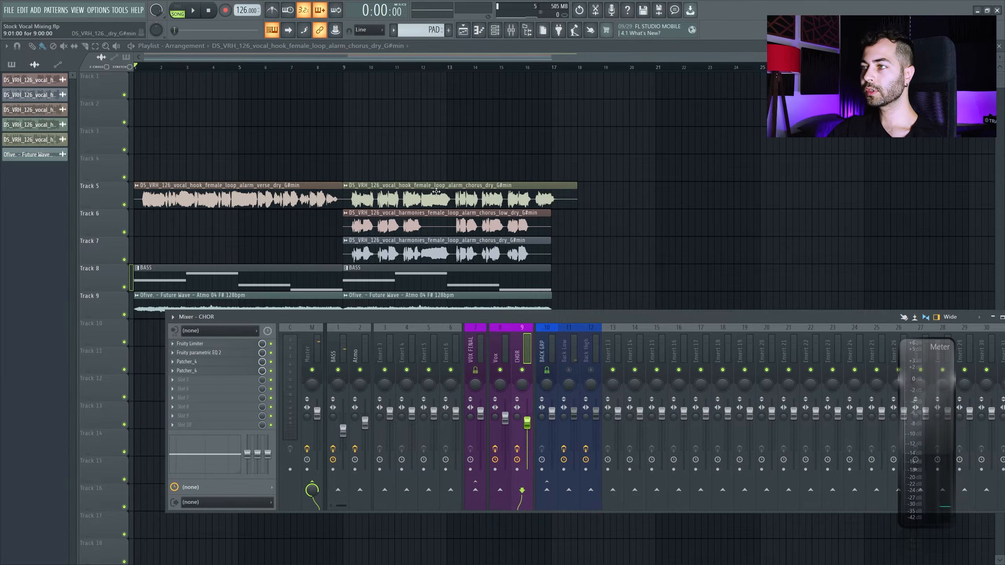
Play the full mix from the chorus start at bar 9 and check the CHOR track's Fruity Limiter compression, closing the plugin
key(F9)
click(343, 66)
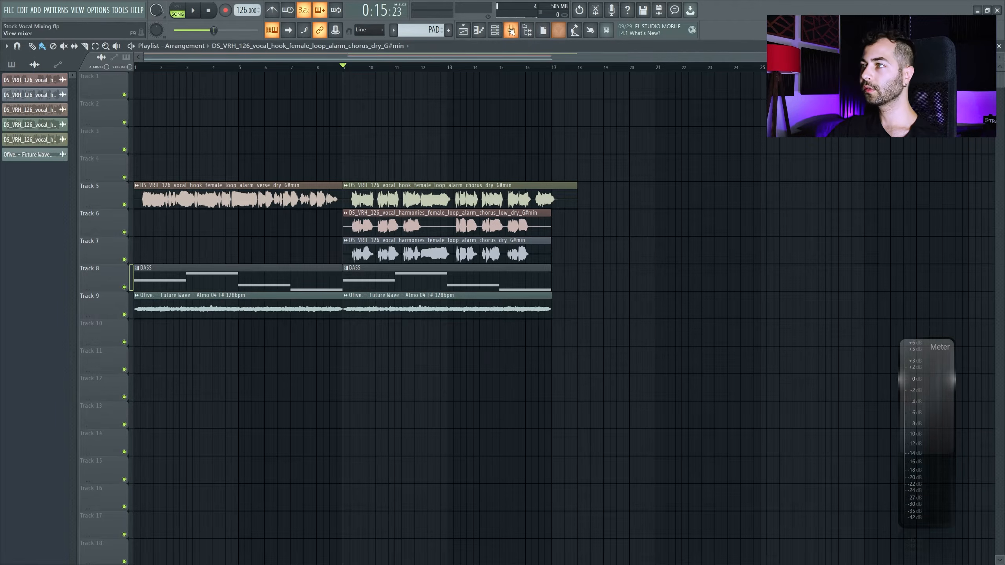
click(511, 30)
key(space)
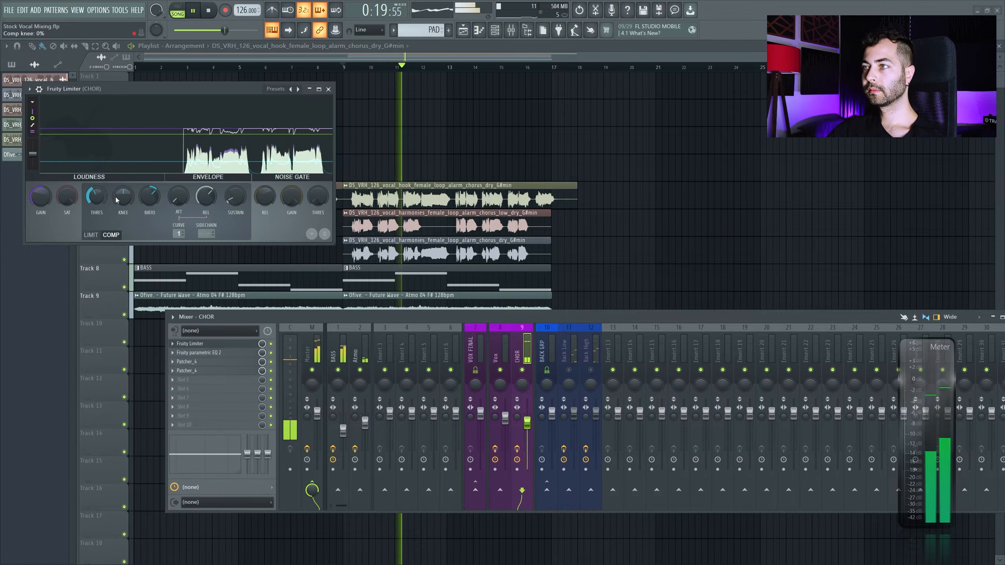
click(328, 89)
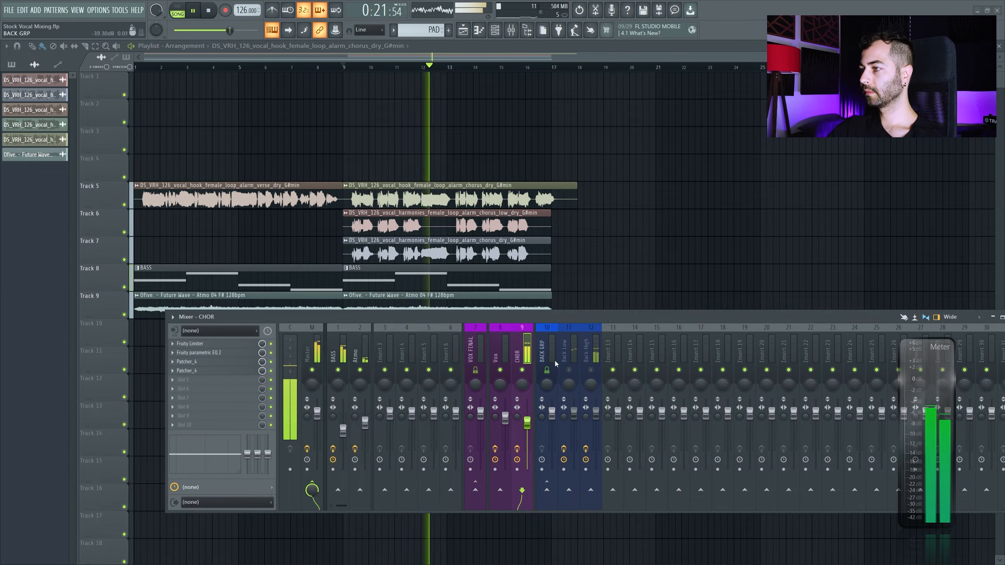
Unmute Back Low and Back High and lower their faders slightly during playback, with Back High at about -2.5 dB
click(597, 413)
drag(596, 414, 574, 419)
click(570, 370)
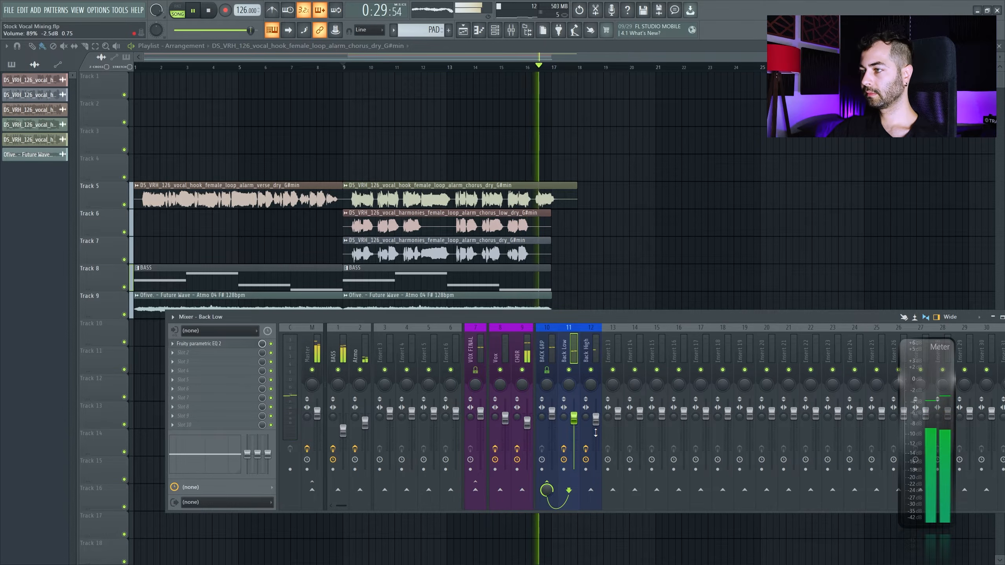
key(space)
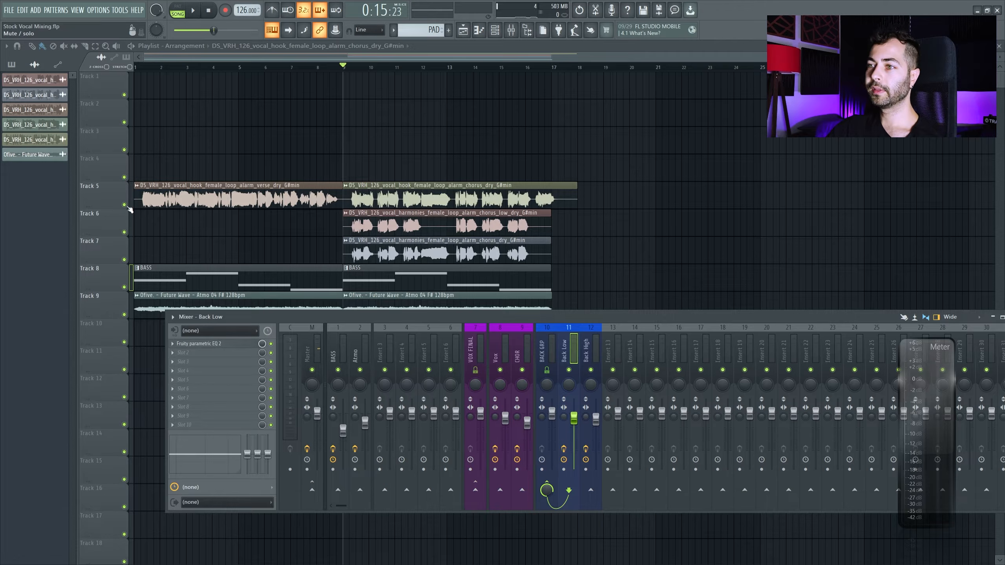
Add a separator before mixer Insert 13 and rename that track REV
right_click(621, 435)
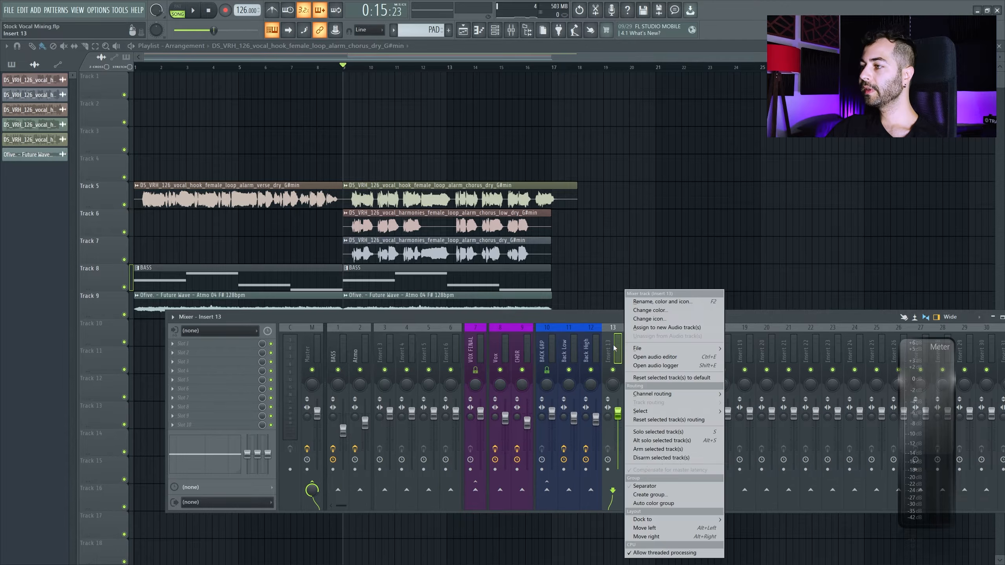
click(649, 489)
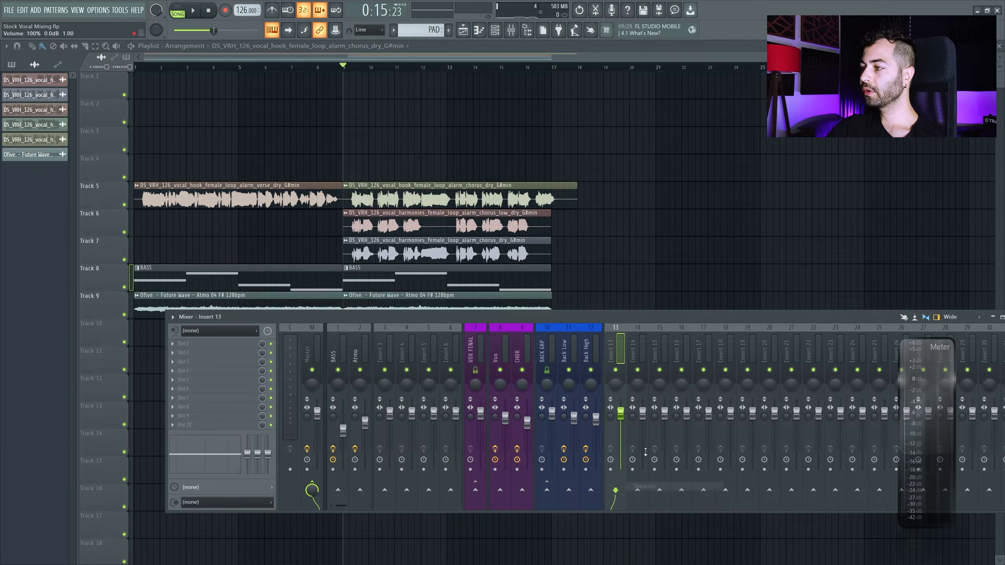
double_click(620, 359)
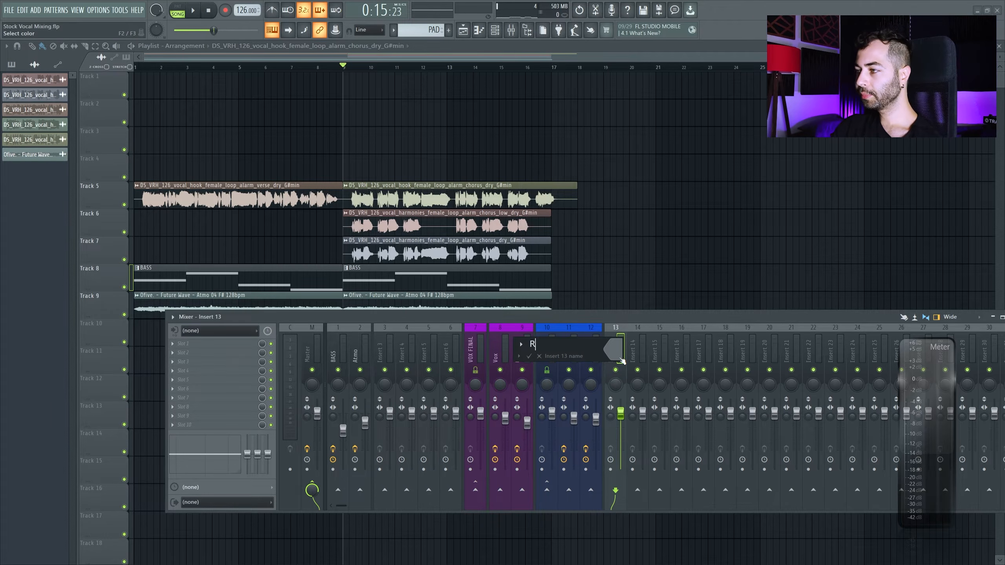
key(Return)
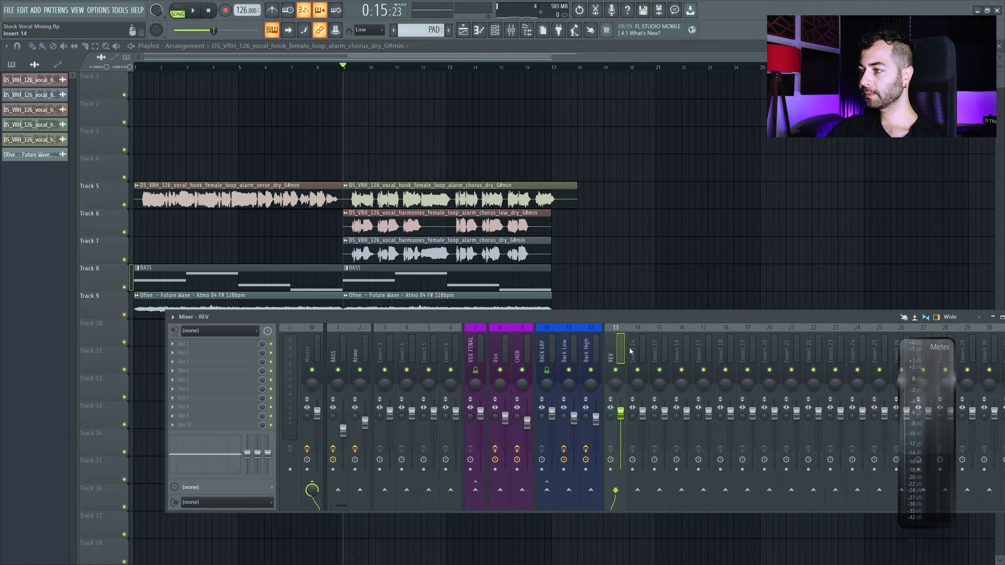
Rename mixer inserts 14 and 15 as DEL and CH
double_click(630, 350)
text(DEL)
key(Return)
double_click(667, 349)
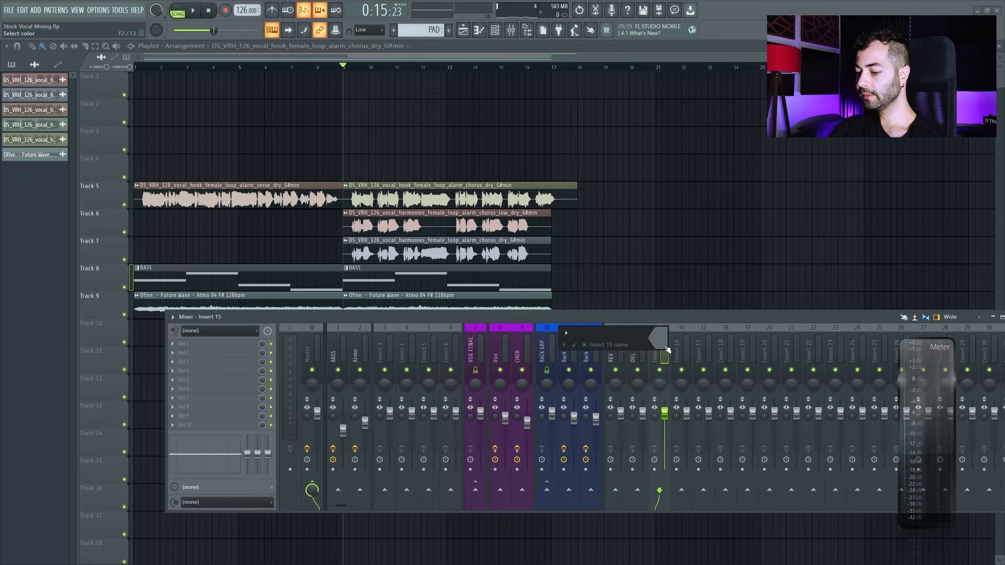
text(CH)
key(Return)
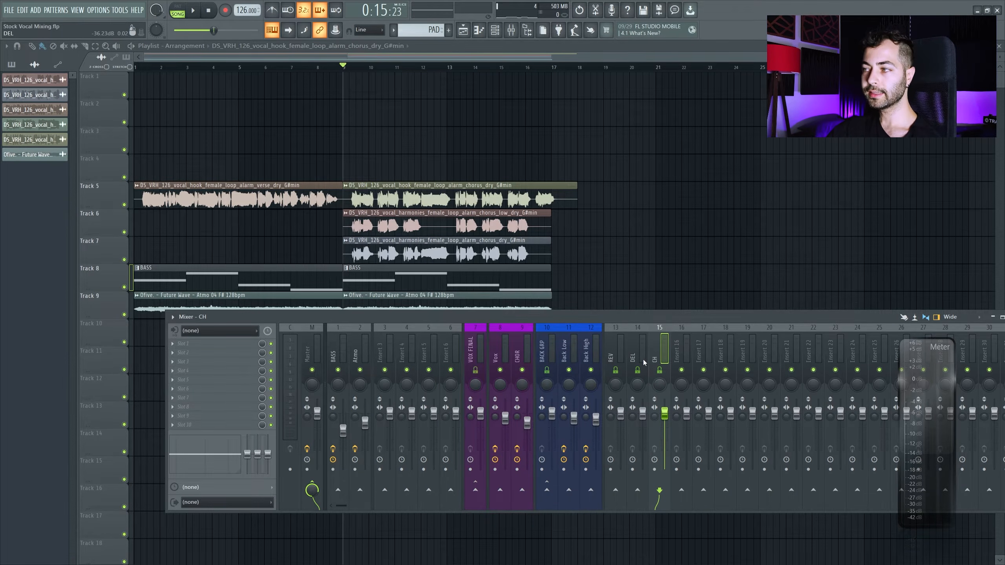
Route the REV, DEL and CH mixer tracks to VOX FINAL and remove their direct routing to Master
click(617, 357)
click(312, 482)
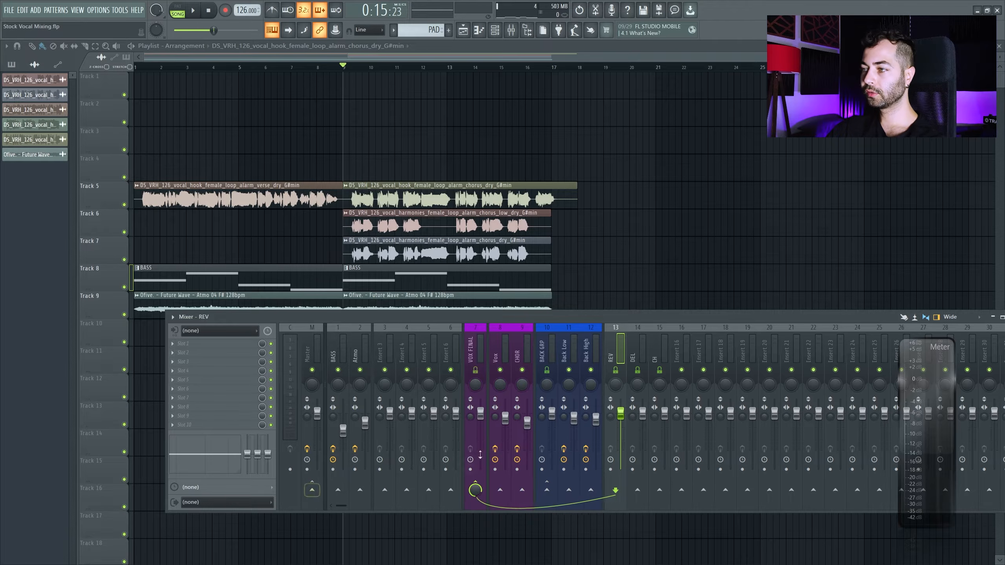
click(638, 356)
click(475, 490)
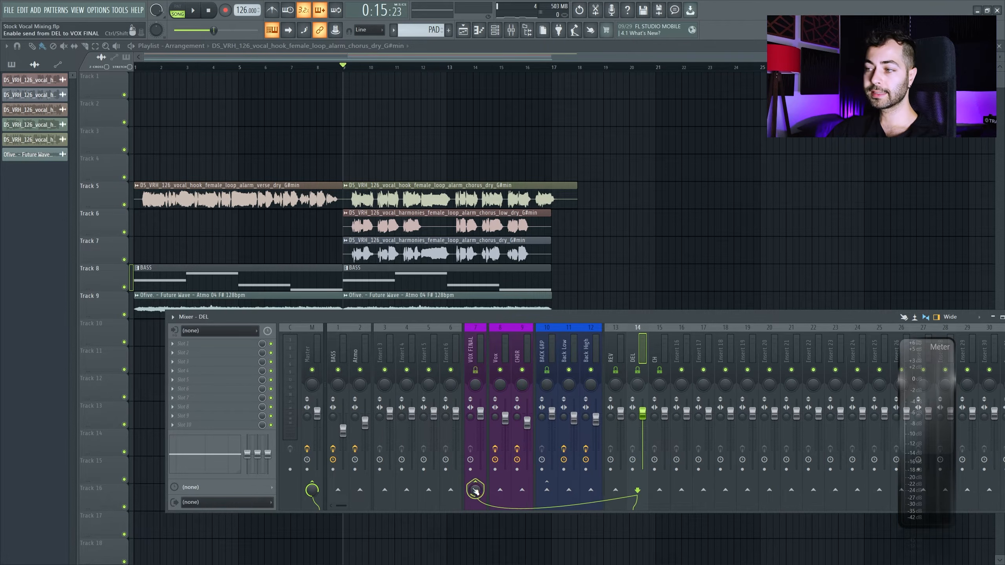
click(313, 482)
click(659, 356)
click(477, 490)
click(312, 482)
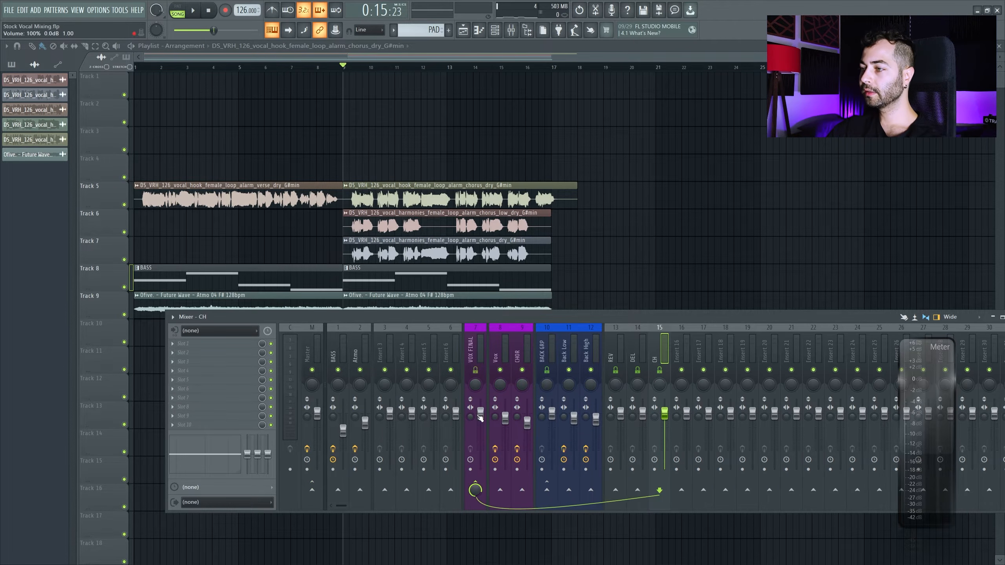
drag(480, 413, 480, 441)
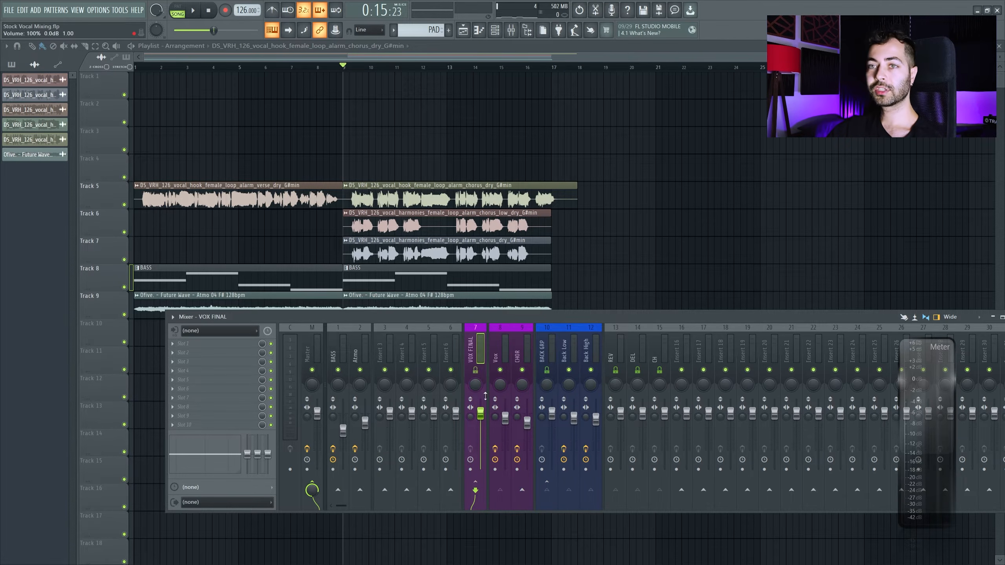
Add a separator at mixer insert 16 and color the REV, DEL and CH tracks turquoise
right_click(680, 350)
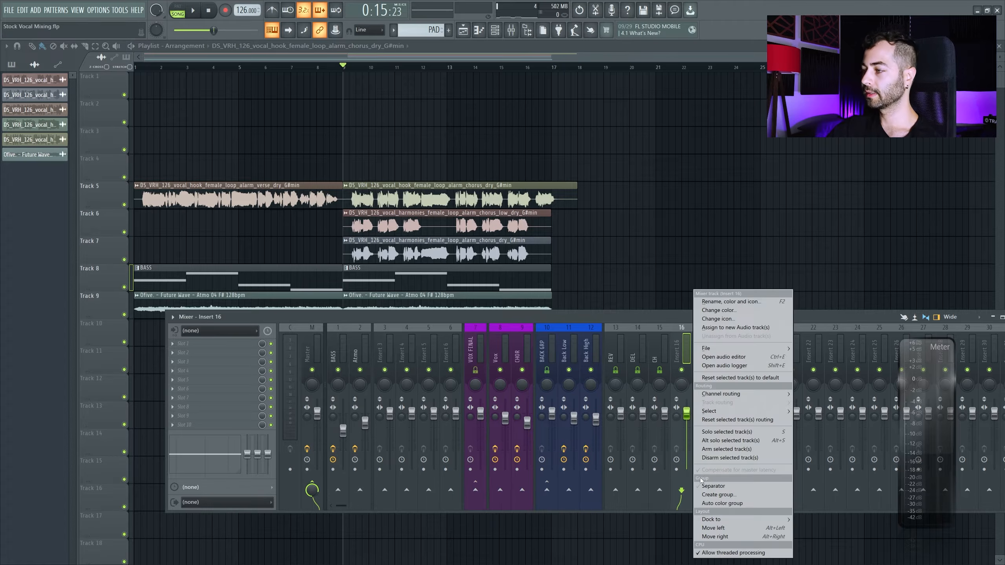
click(712, 486)
drag(617, 350, 653, 350)
right_click(659, 347)
click(693, 311)
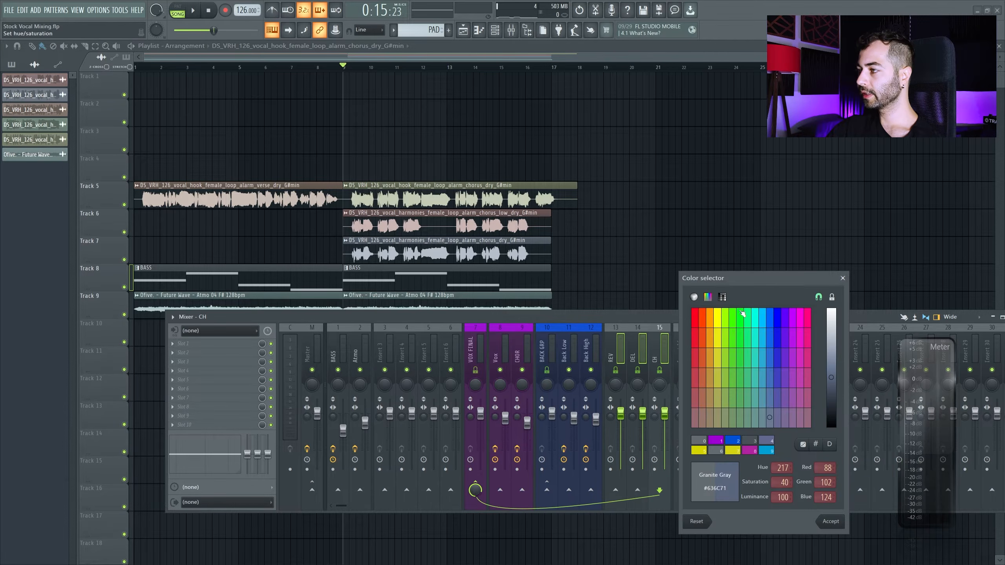
click(744, 317)
double_click(752, 318)
Load Fruity Reeverb 2 in the first effect slot of the REV track
click(629, 350)
click(622, 352)
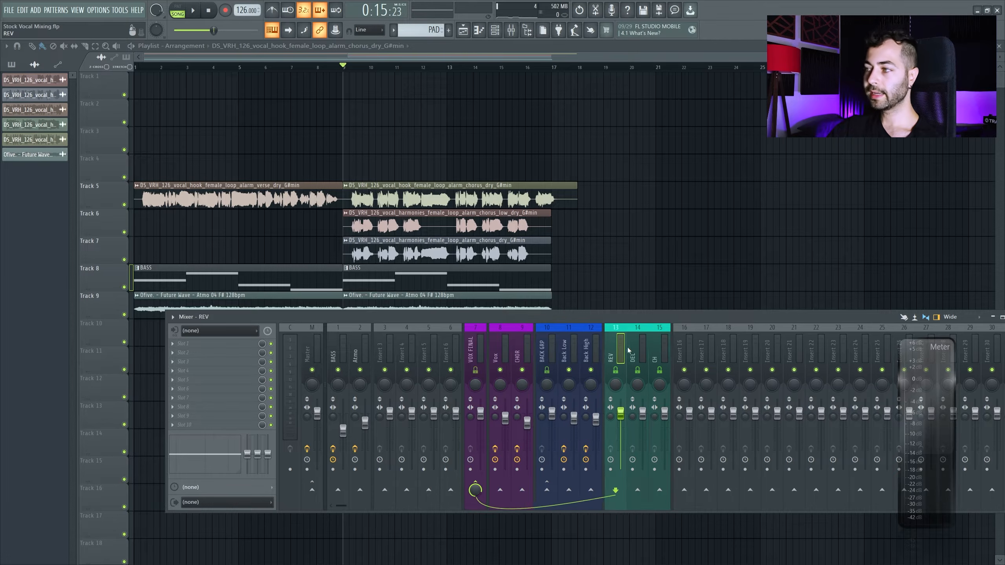
click(630, 351)
click(624, 352)
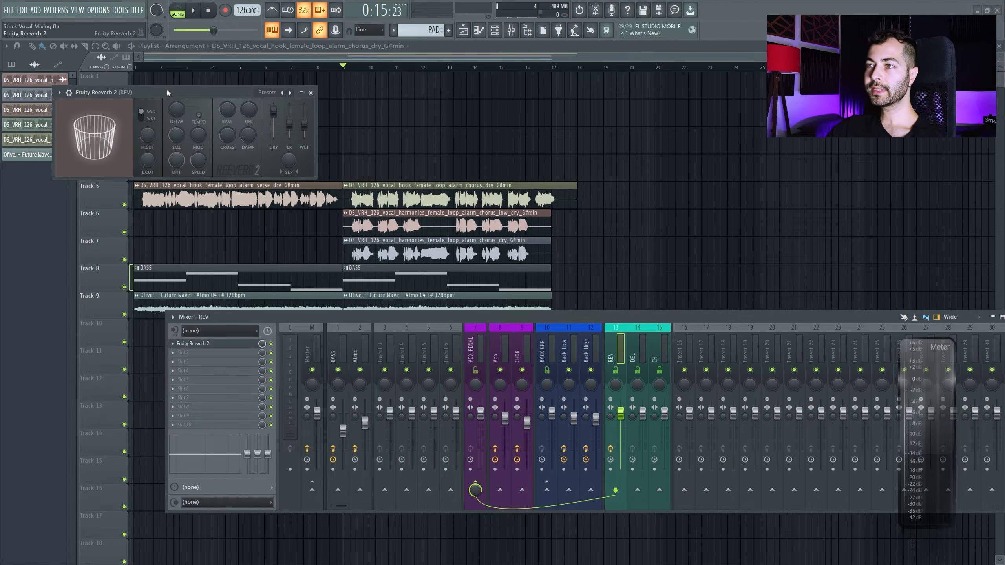
drag(103, 90, 179, 129)
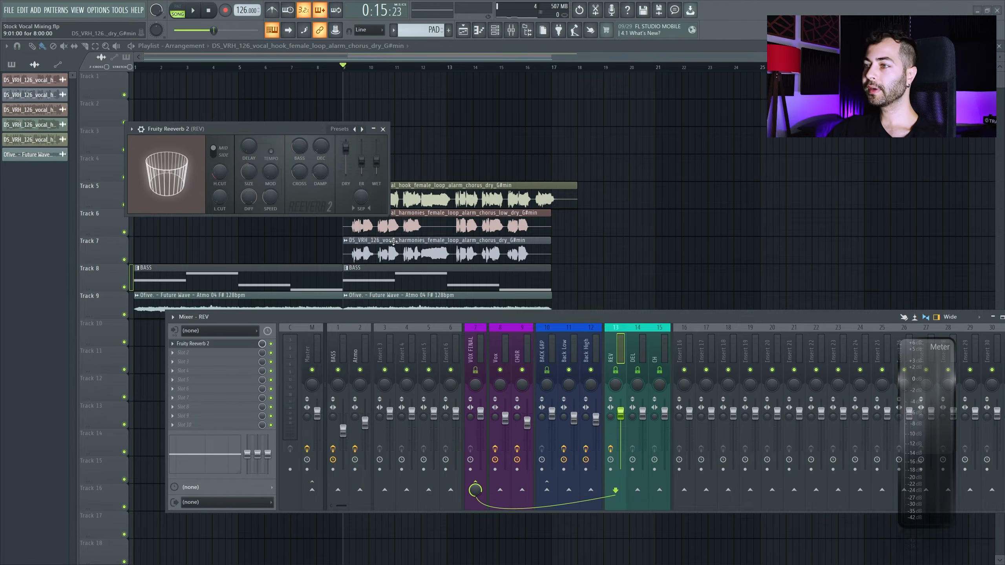
Mute the BACK GRP track, then set the reverb's dry level to minimum and its wet level to 100%
click(546, 370)
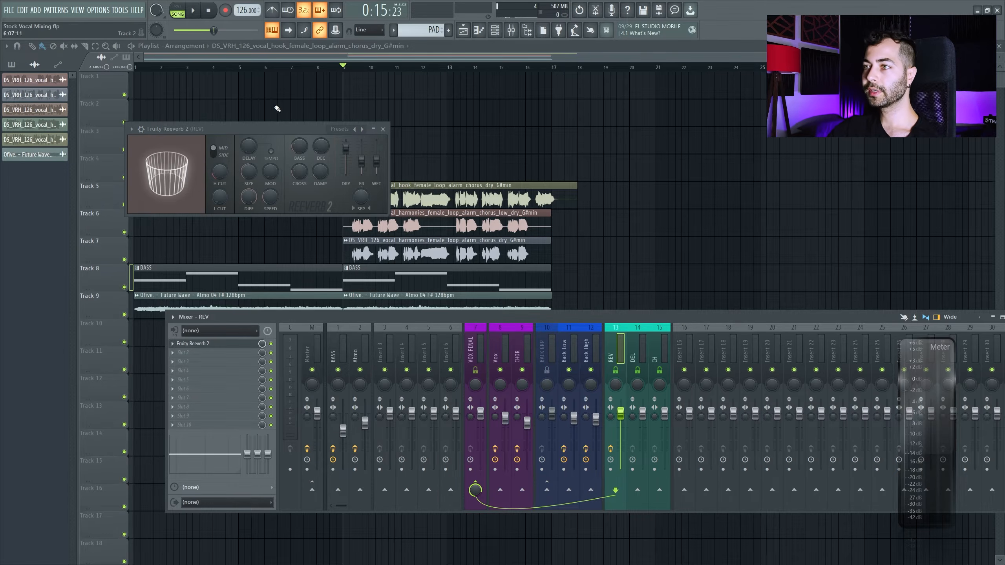
click(245, 67)
drag(346, 146, 350, 186)
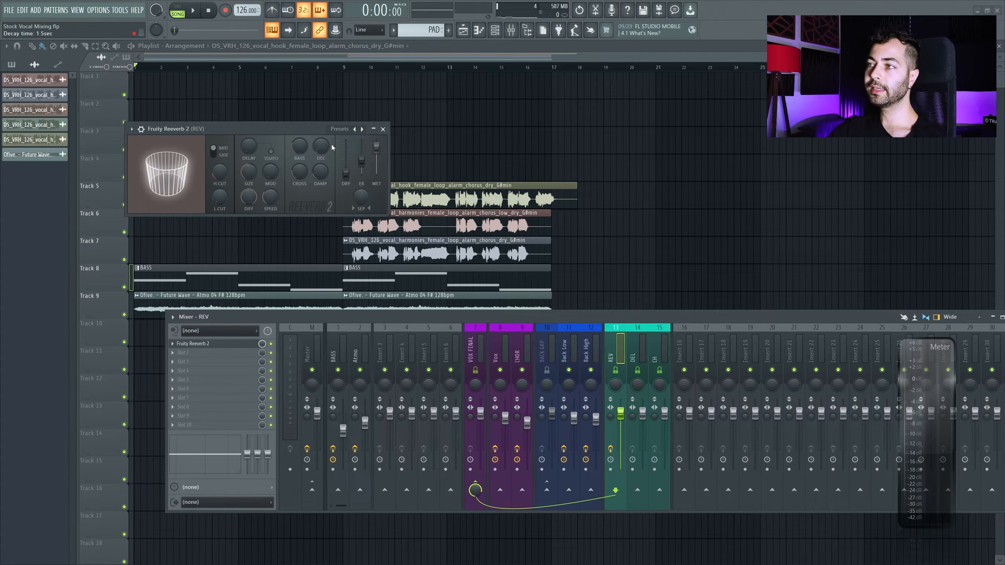
Send the Vox mixer track to the REV track and return to the REV track's reverb
drag(309, 129, 333, 173)
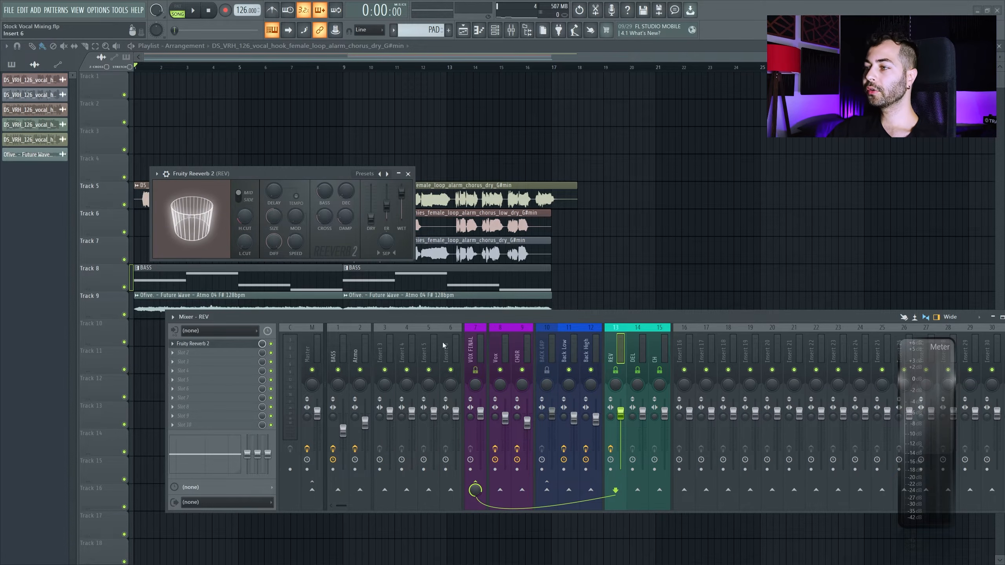
click(507, 347)
click(616, 491)
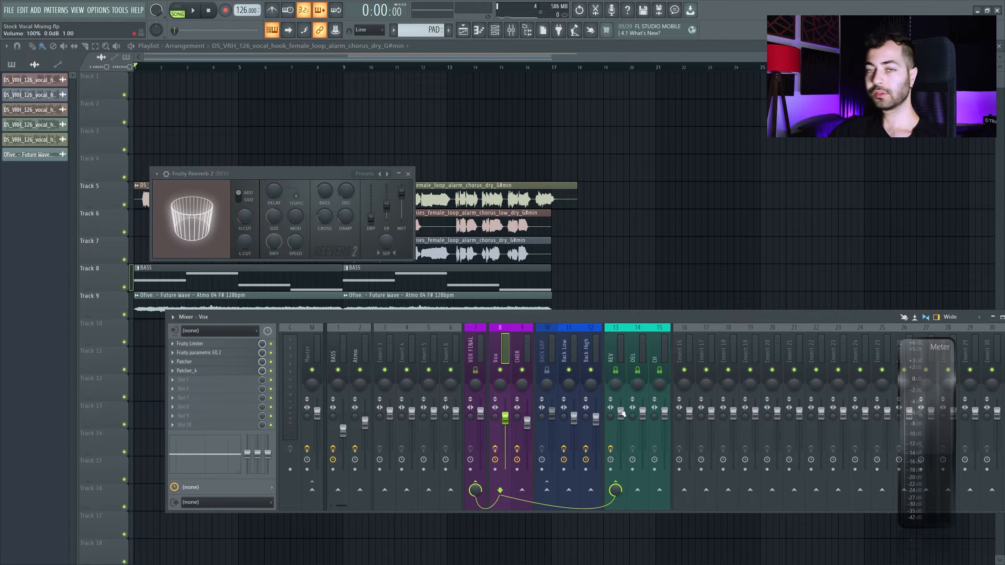
drag(278, 175, 278, 179)
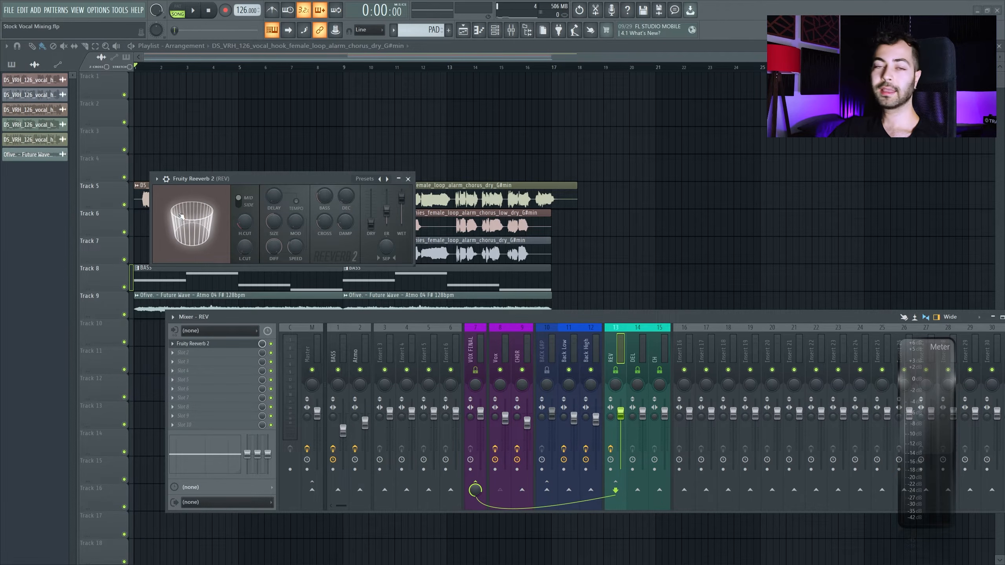
Enlarge the reverb's room, lower its diffusion and set the decay time to 3.5 sec while playing the song
drag(193, 226, 193, 241)
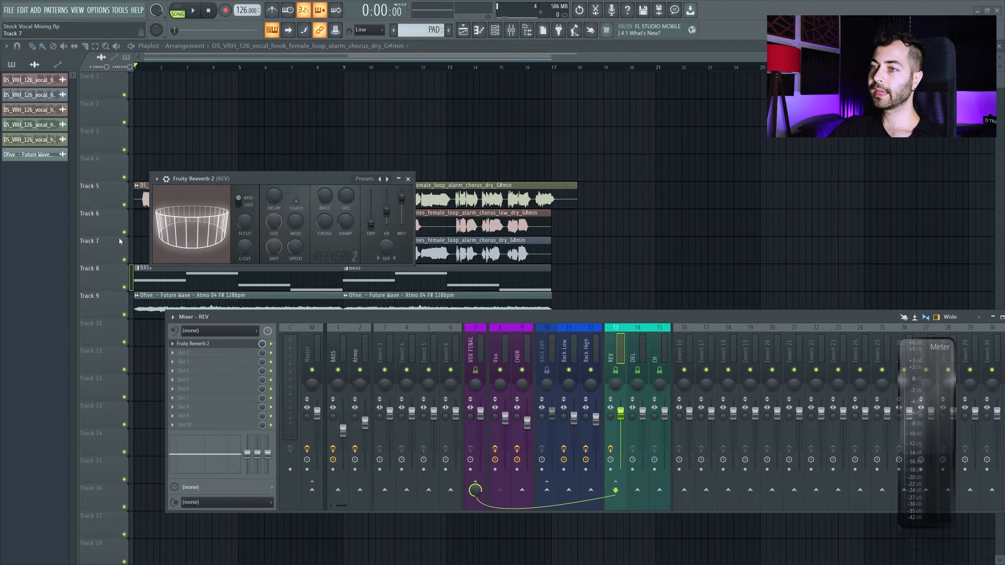
key(space)
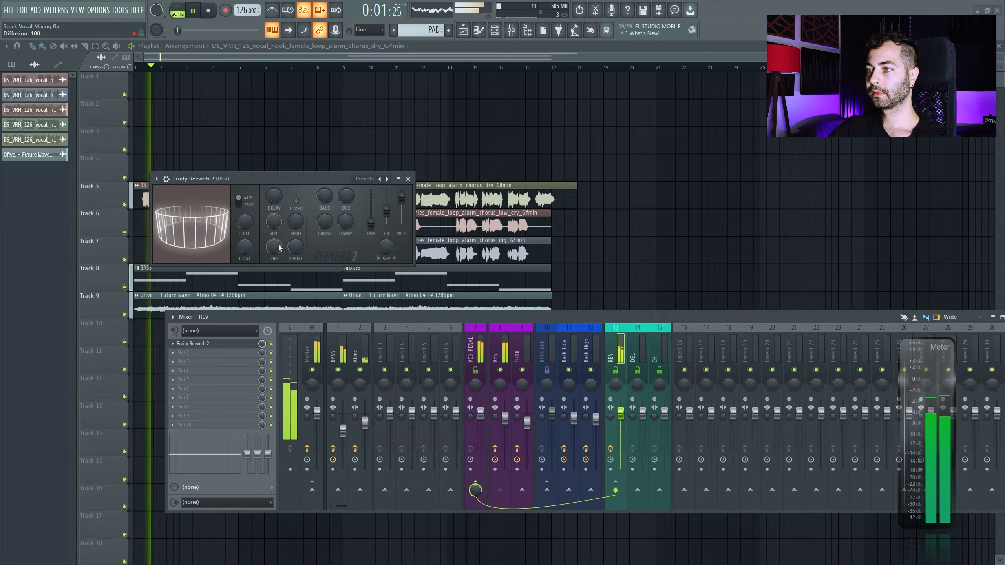
drag(273, 246, 274, 252)
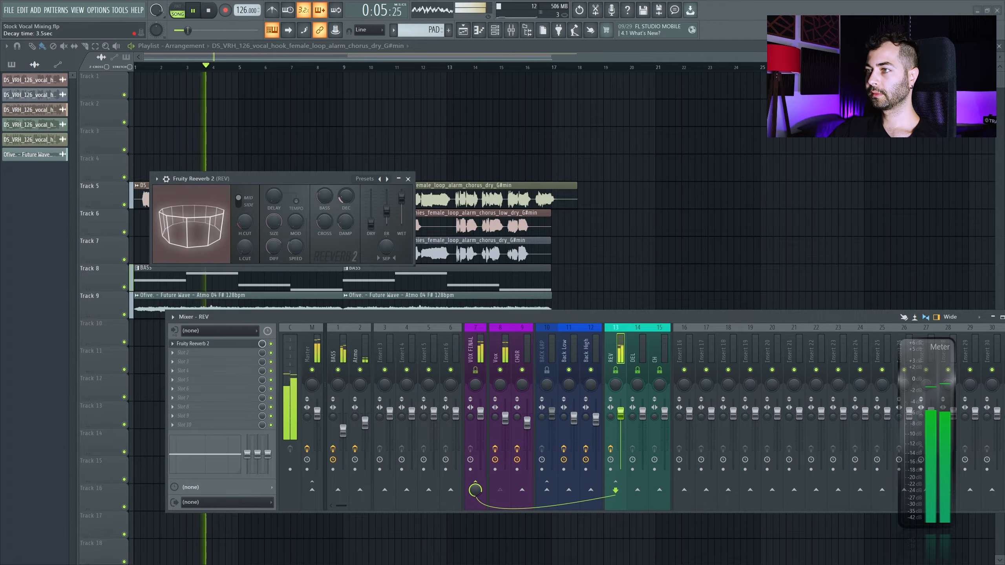
key(space)
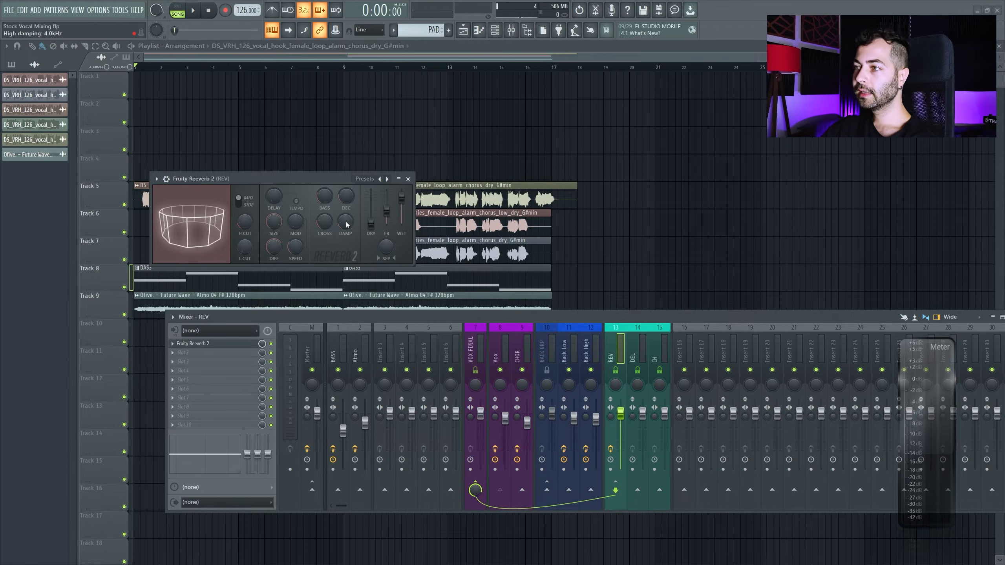
Set the reverb's high damping to 8.9 kHz and play the song from the start to hear it
drag(244, 222, 244, 215)
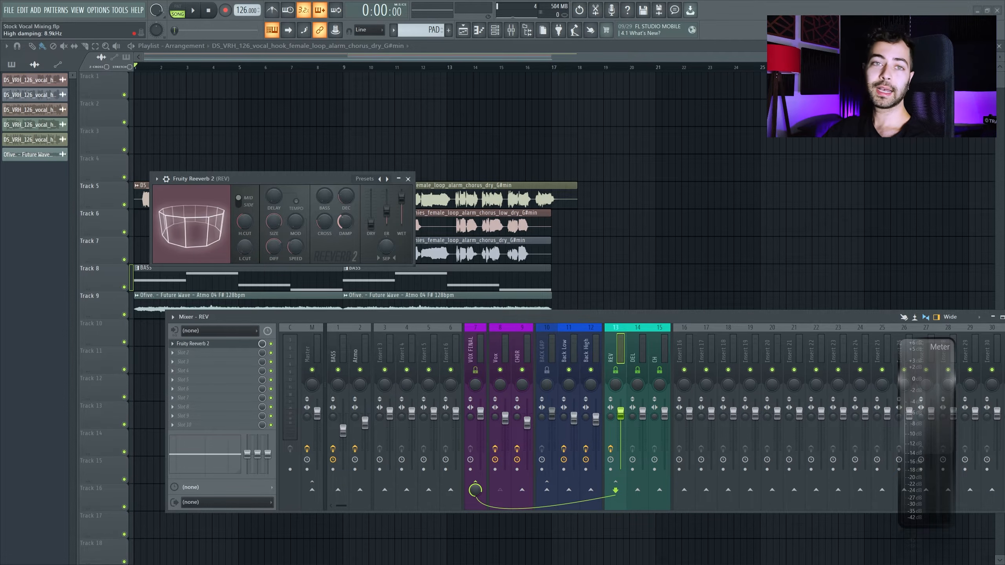
key(space)
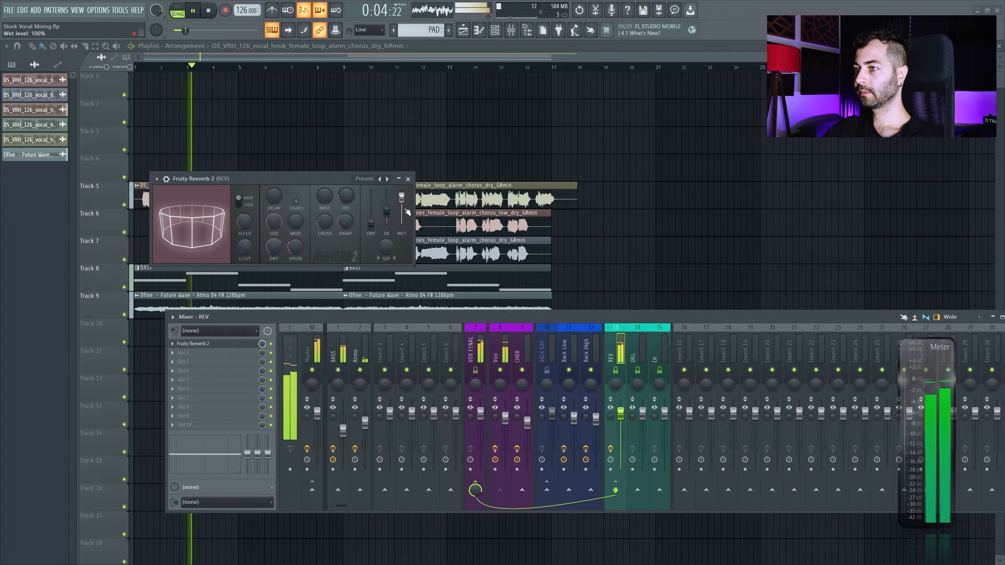
key(space)
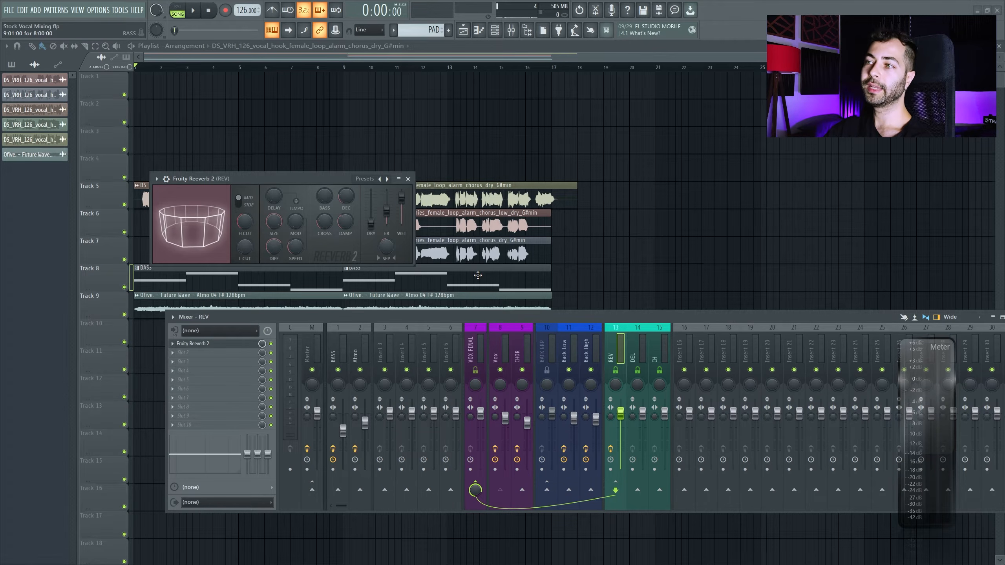
Move Fruity Reeverb 2 to slot 2 of the REV track and load Fruity Parametric EQ 2 in slot 1
drag(194, 344, 205, 353)
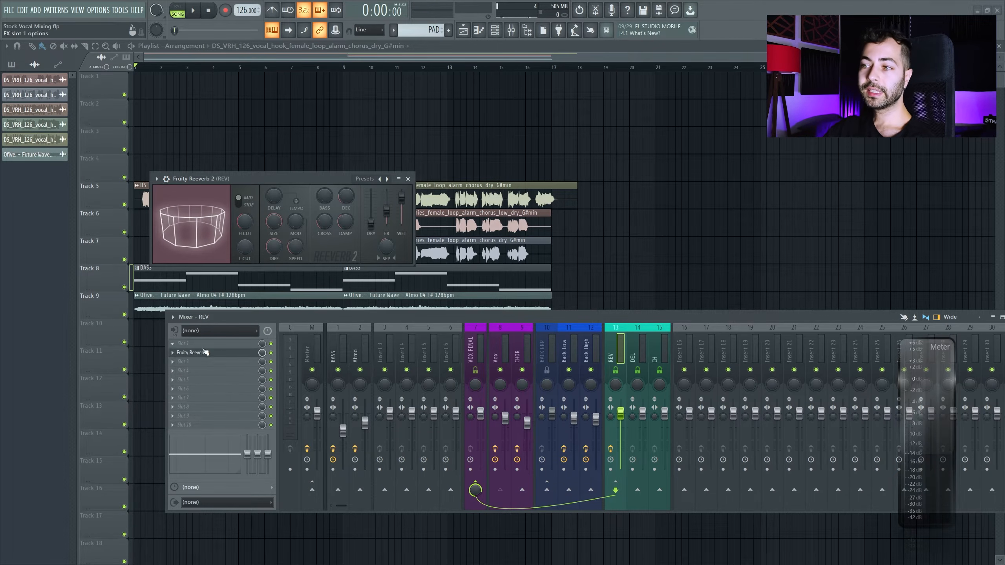
click(208, 345)
click(511, 235)
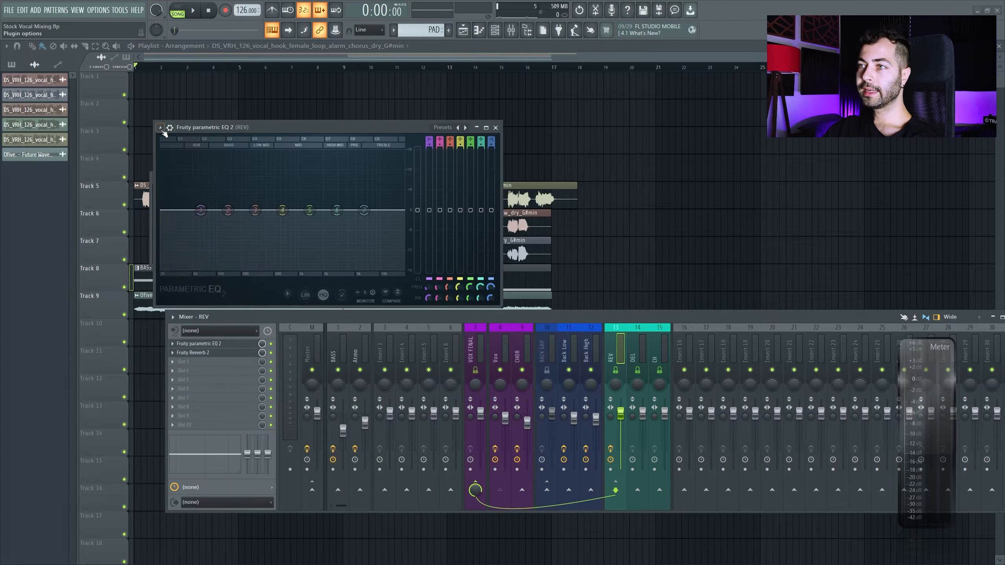
Load the EQ's 20Hz - 18kHz cut preset in HQ mode and raise its high-pass cutoff to about 579 Hz
click(160, 127)
mouse_move(171, 162)
click(301, 226)
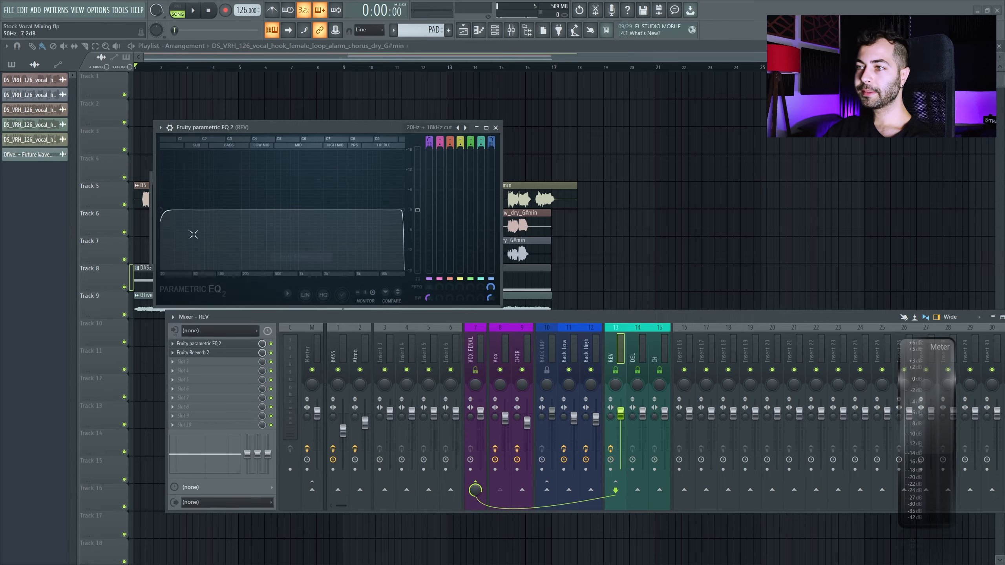
click(323, 294)
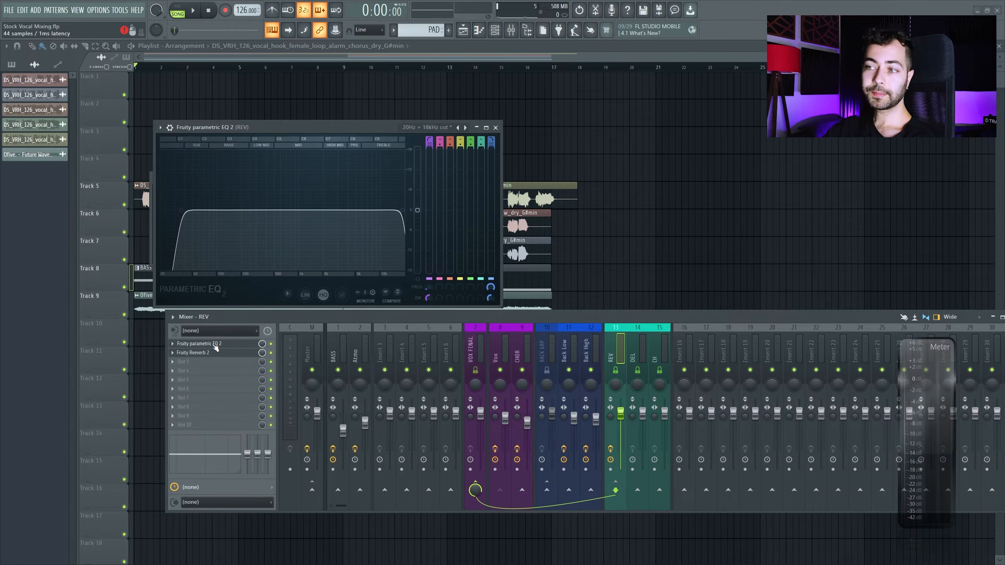
drag(181, 209, 279, 210)
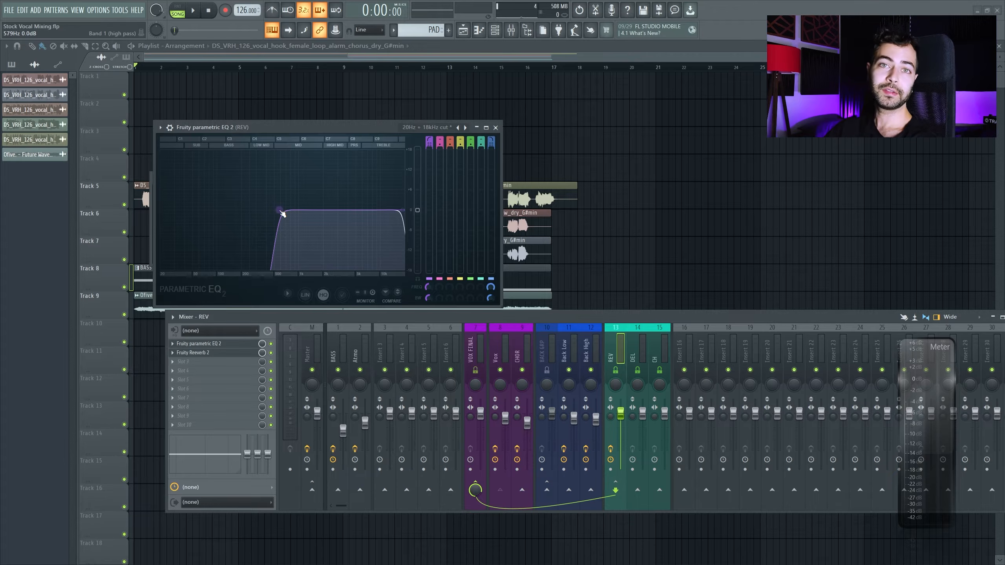
During playback, lower the REV track's volume and refine the EQ cuts, setting the low-pass to about 14800 Hz and slightly lowering the high-pass
key(space)
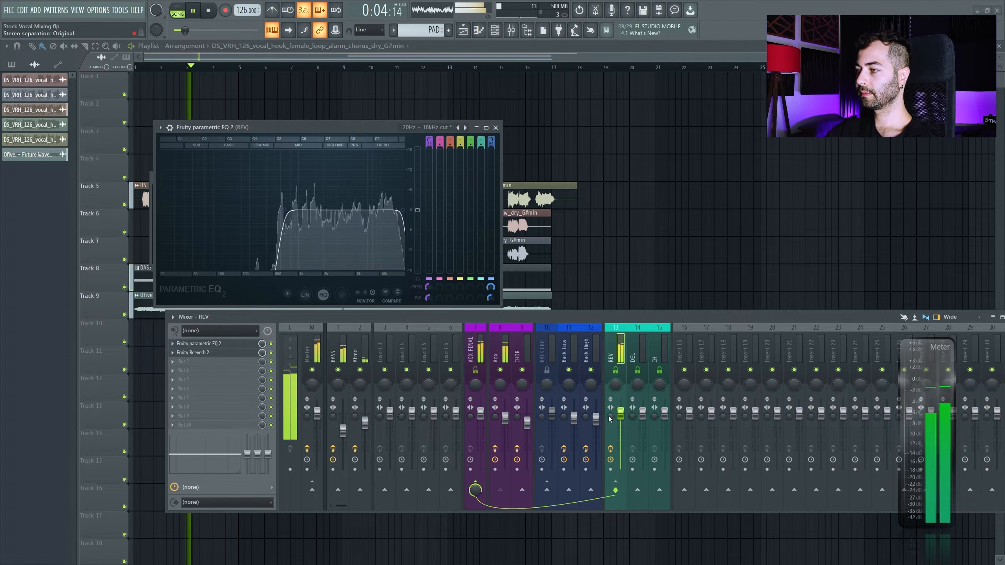
drag(620, 414, 620, 427)
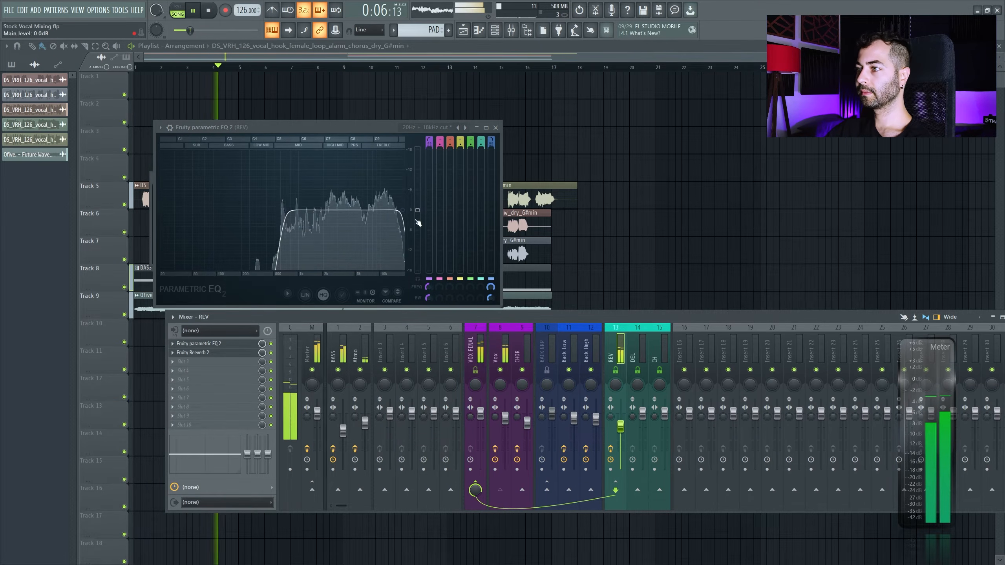
mouse_move(402, 210)
mouse_down()
mouse_move(380, 210)
mouse_move(393, 210)
mouse_up()
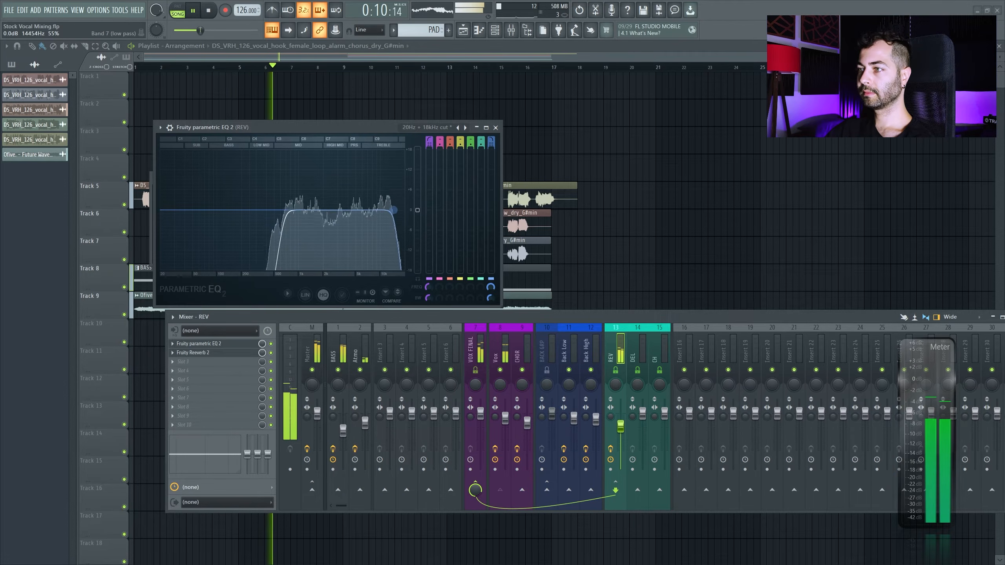
drag(292, 210, 281, 210)
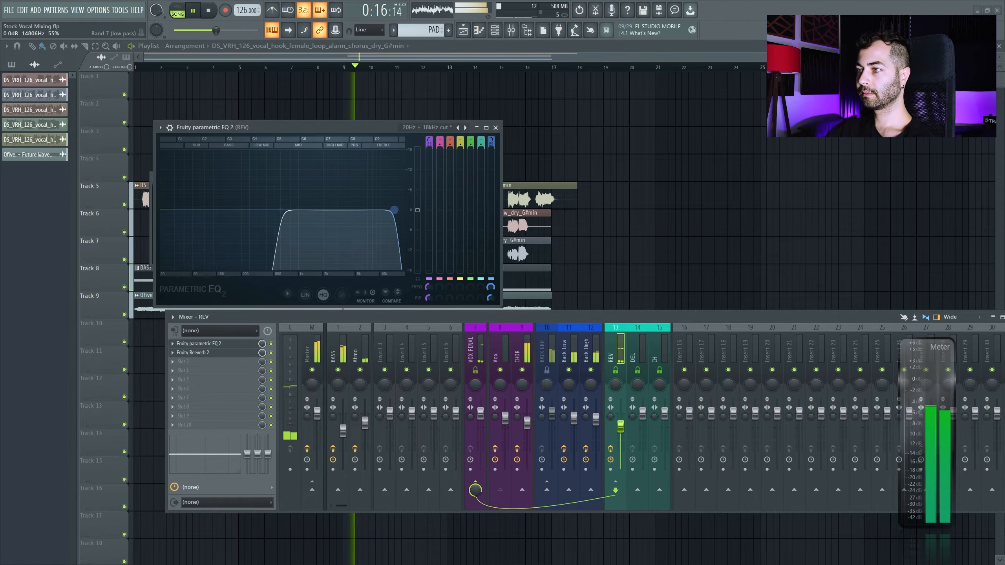
key(space)
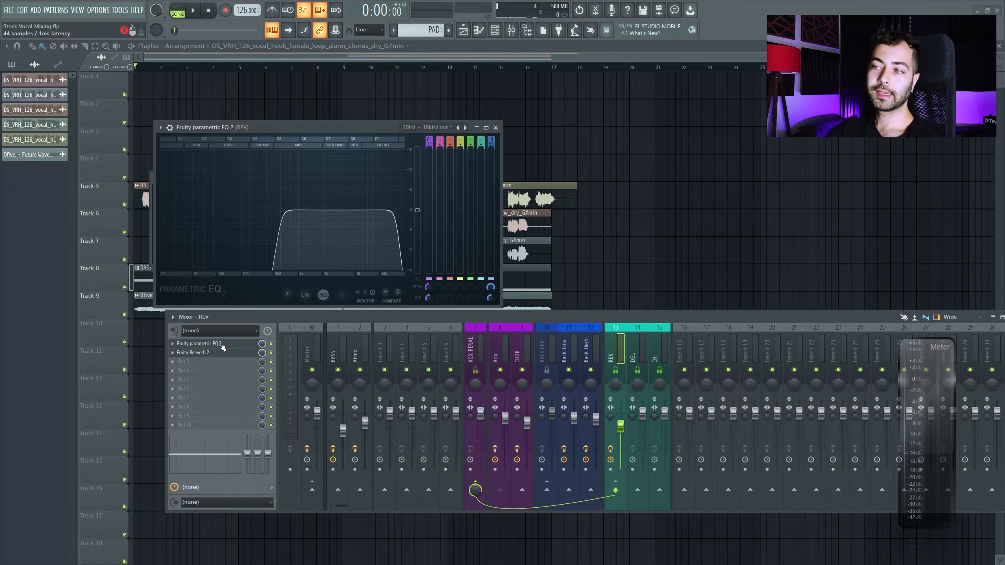
Load Fruity Limiter in slot 3 of the REV track
click(209, 364)
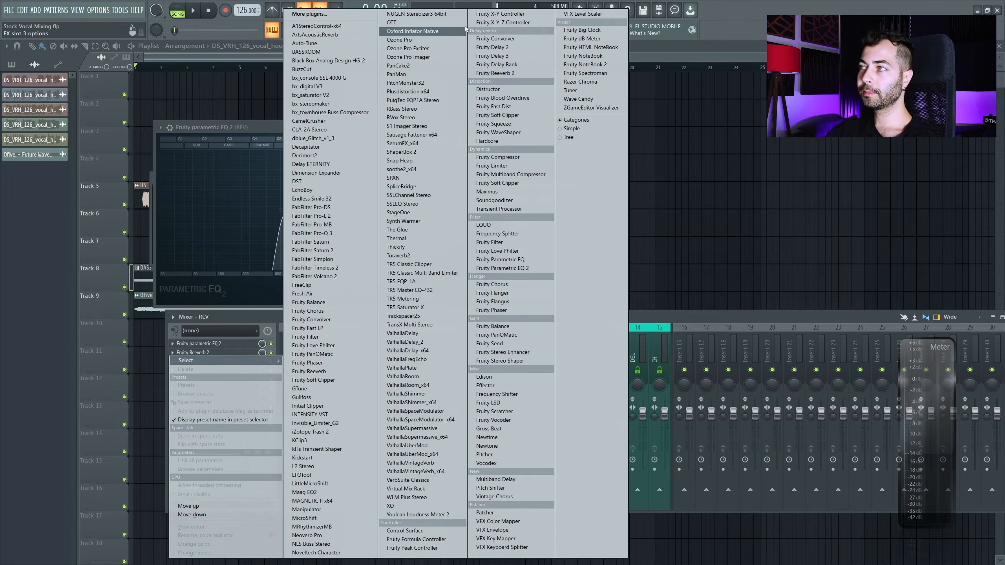
click(495, 168)
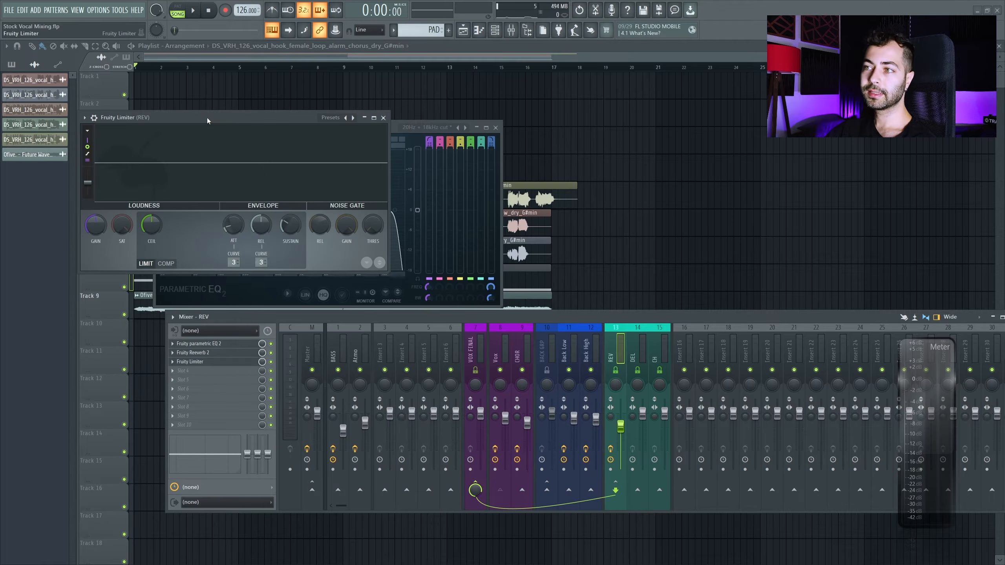
Set the REV track's Fruity Limiter to compressor mode, sidechained from Vox, with a threshold of about -19.3 dB and a raised ratio
drag(205, 126, 238, 146)
click(166, 263)
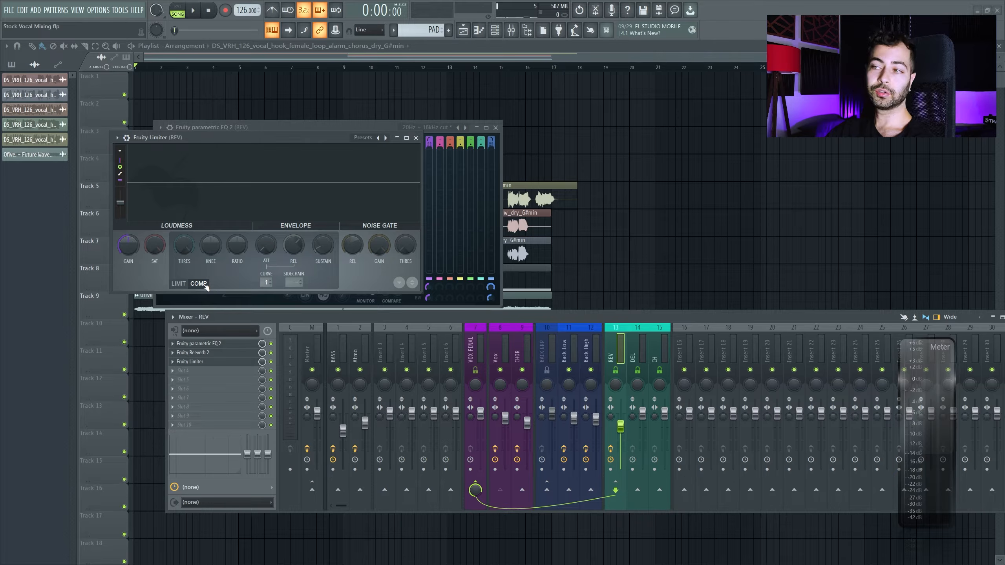
click(290, 282)
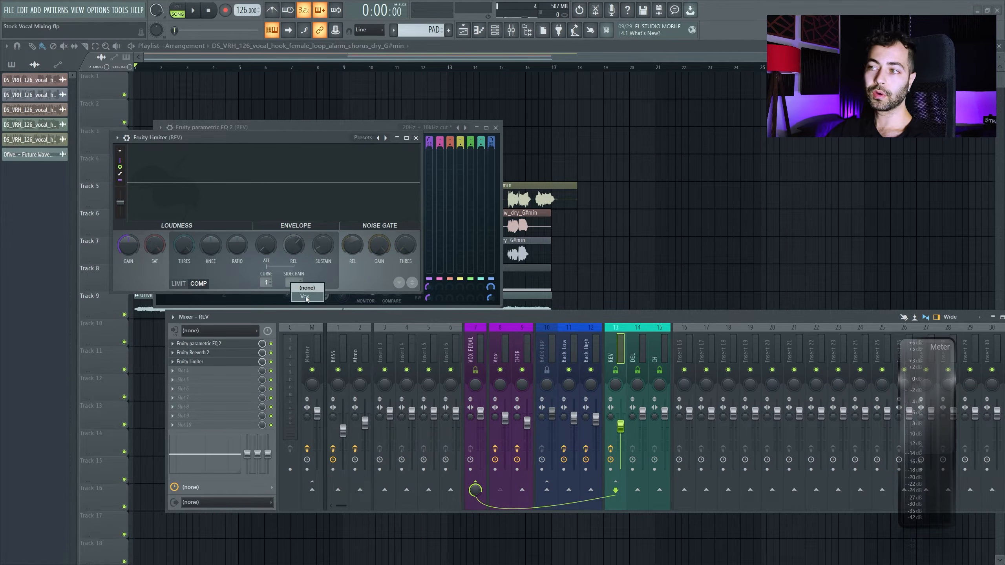
click(304, 296)
drag(184, 245, 184, 307)
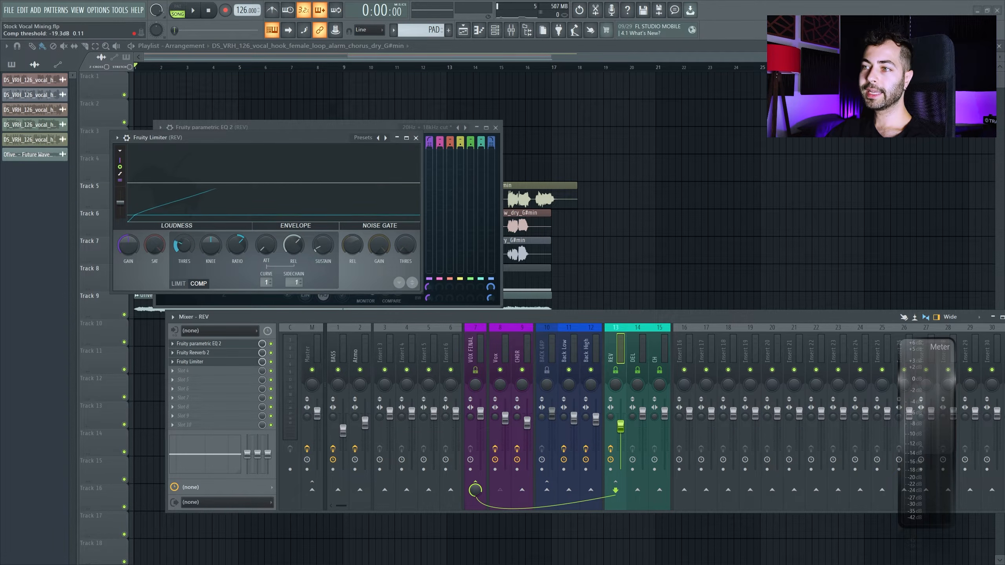
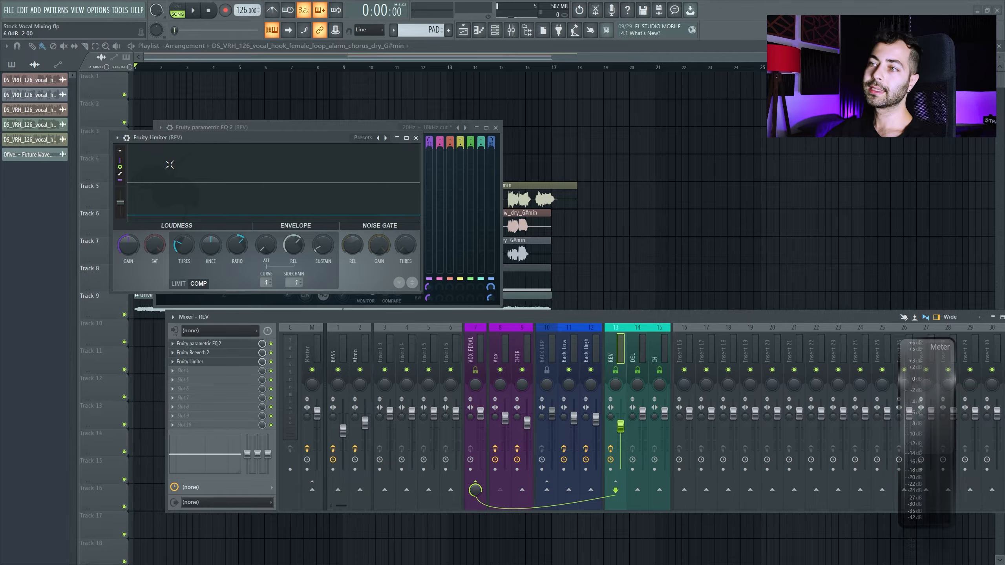
Fine-tune the REV compressor's threshold during playback and close the Limiter and EQ windows
key(space)
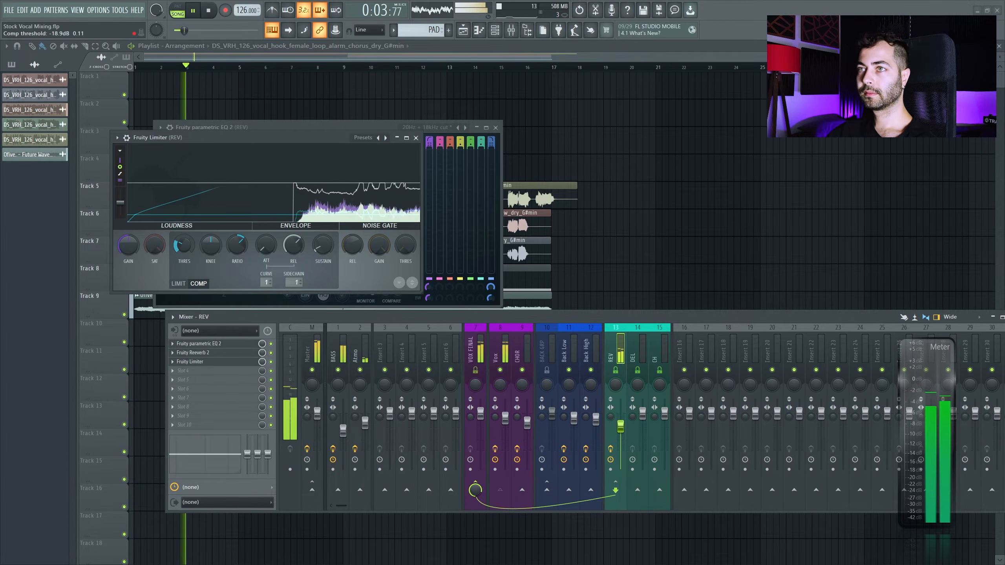
drag(182, 245, 182, 245)
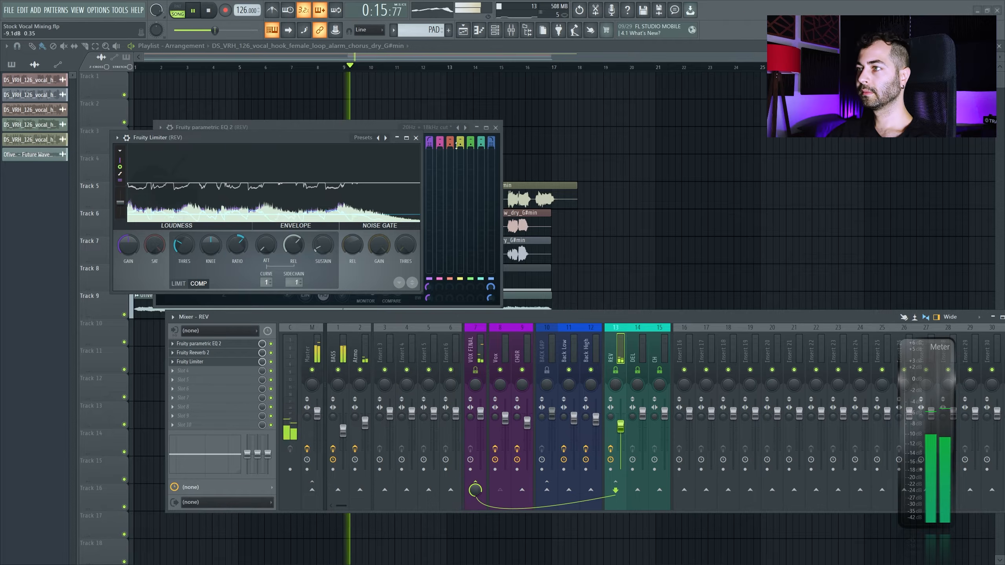
key(space)
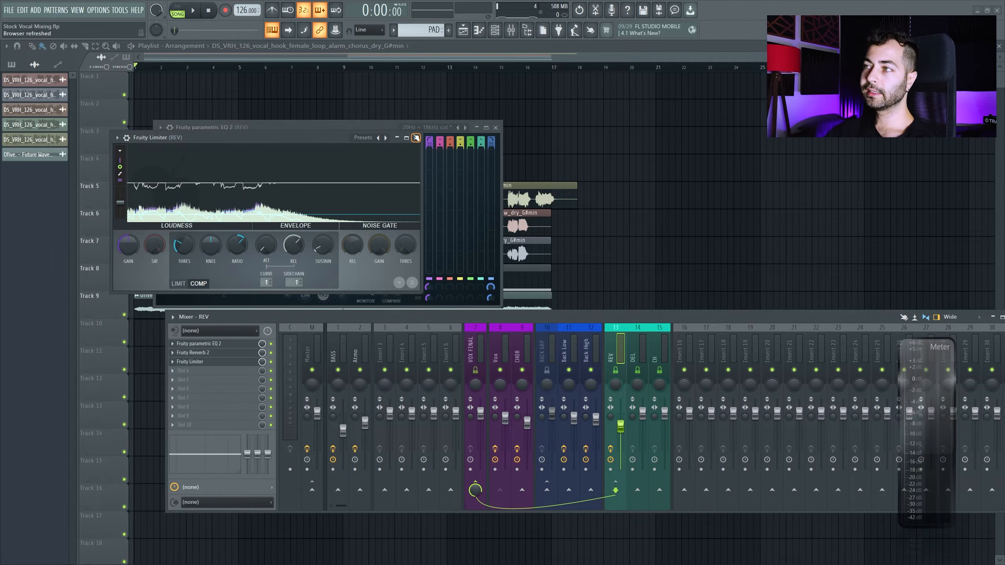
click(415, 138)
click(501, 128)
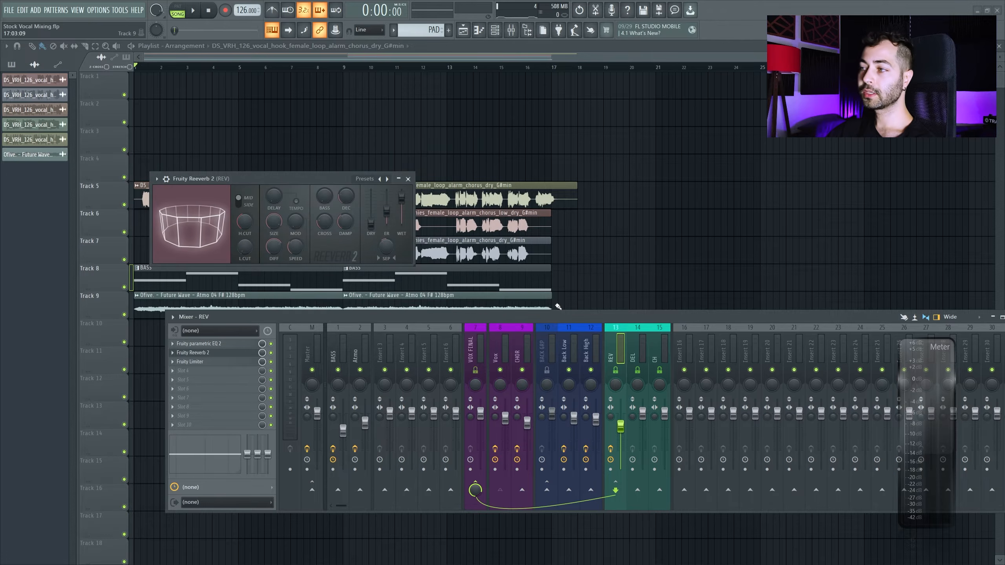
Load Fruity Delay 3 in slot 1 of the DEL track, set its dry output to 0%, and check the Vox send
click(638, 353)
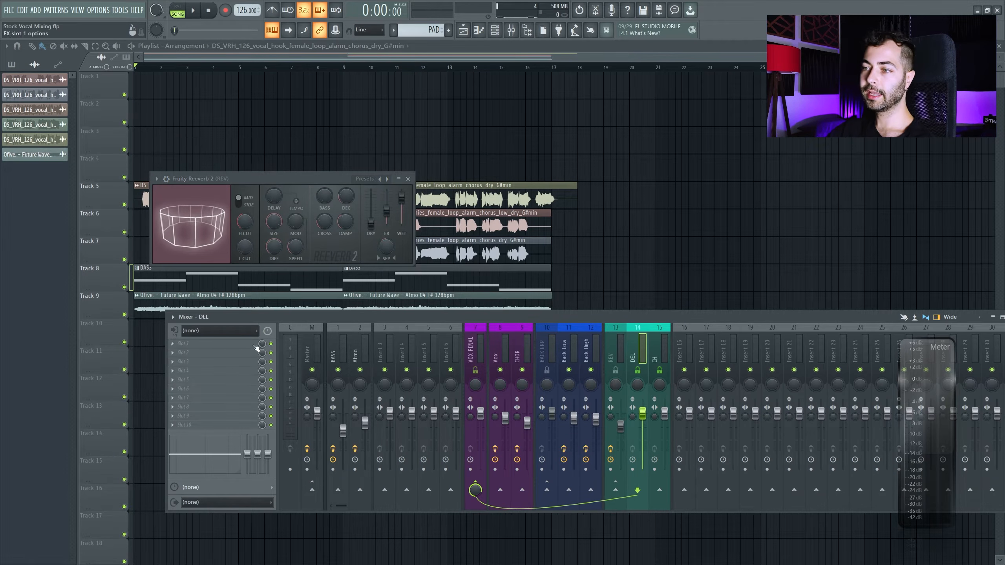
click(190, 343)
drag(194, 121, 275, 104)
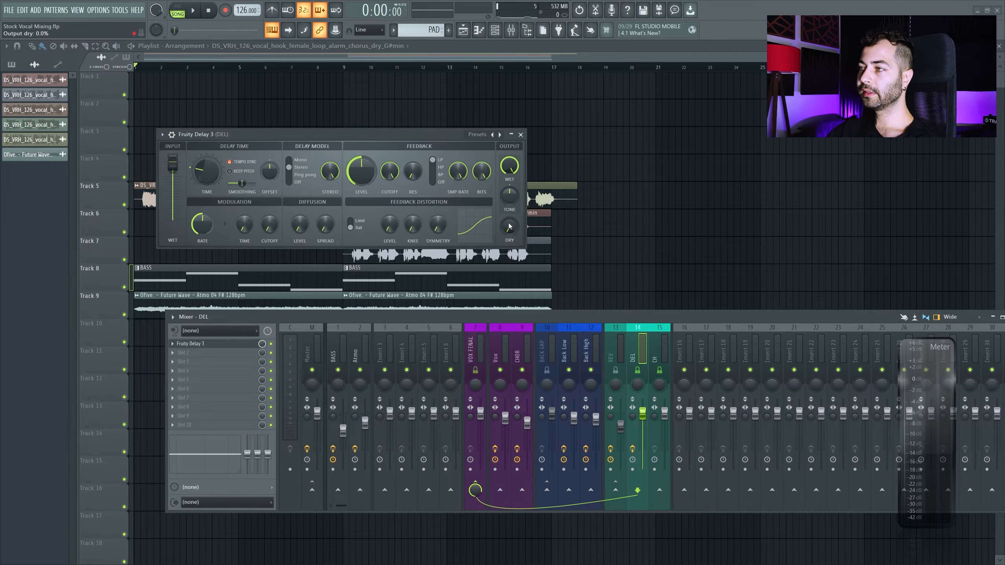
click(502, 335)
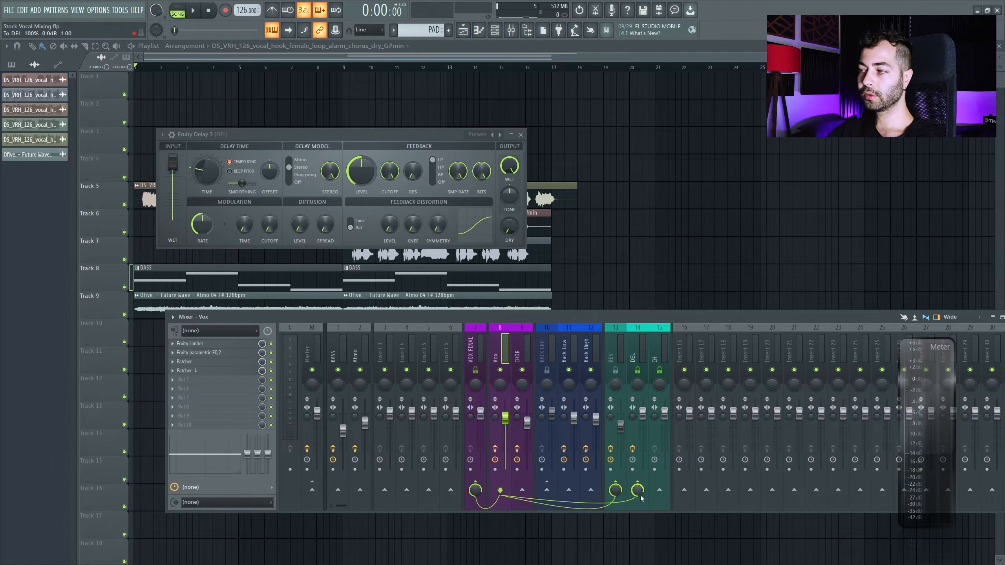
Set Fruity Delay 3 to the ping pong model and lower the DEL track's volume to about -8 dB during playback
click(294, 179)
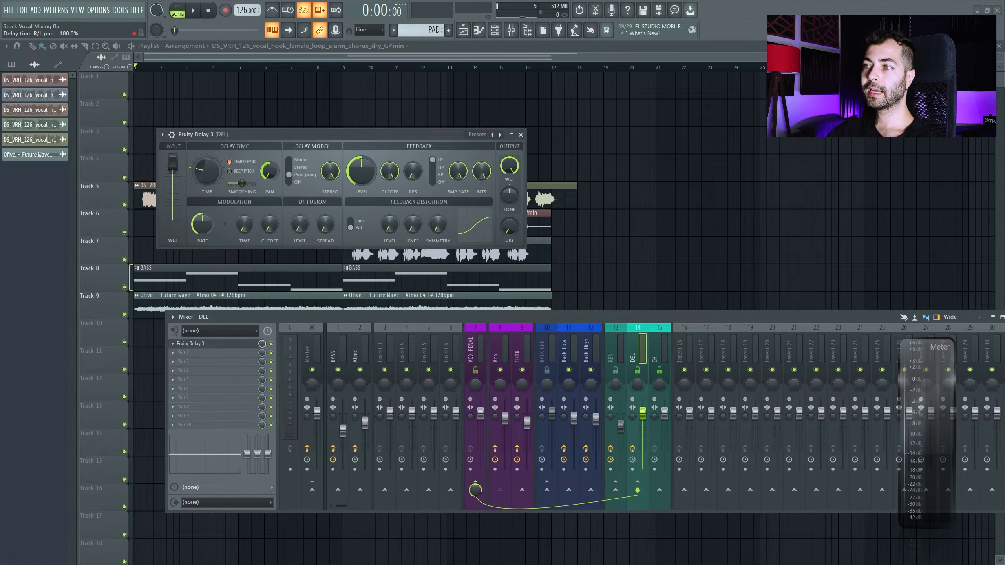
drag(421, 136, 420, 139)
key(F9)
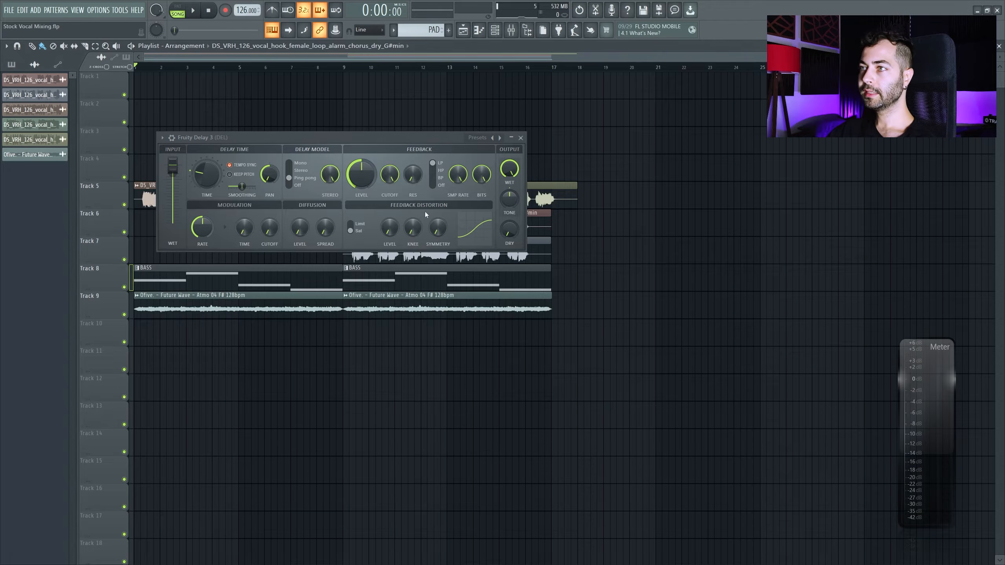
key(F9)
key(space)
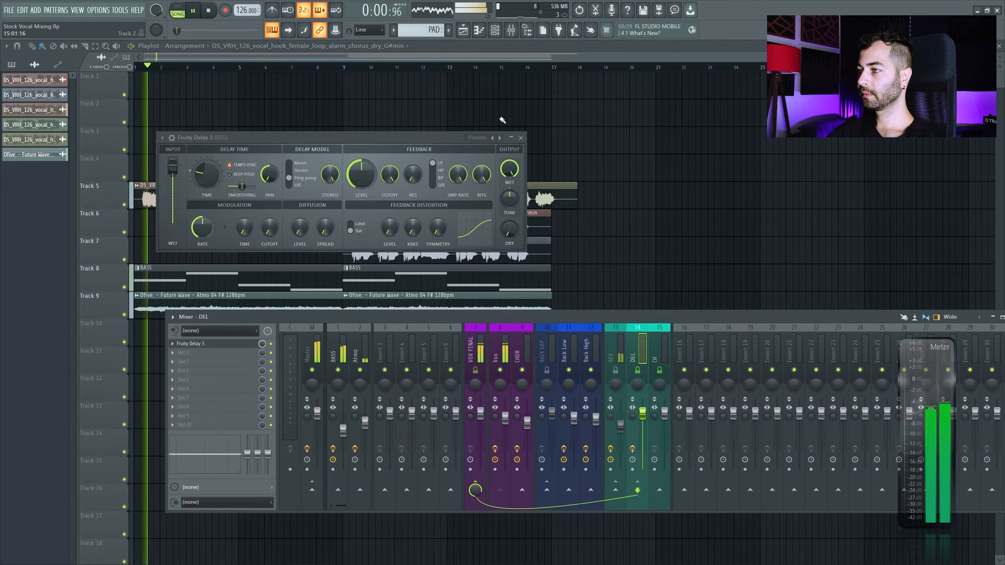
drag(643, 414, 643, 432)
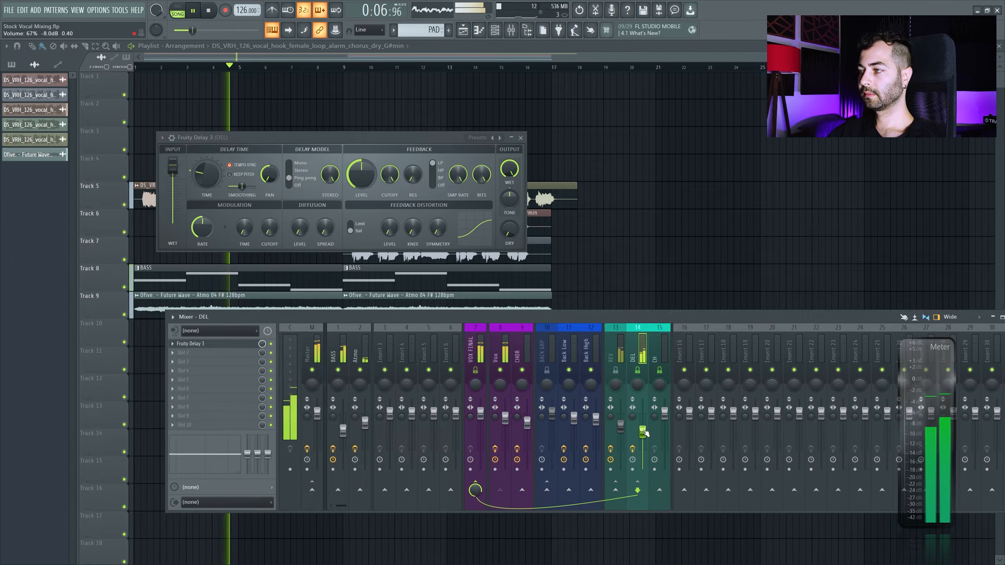
key(space)
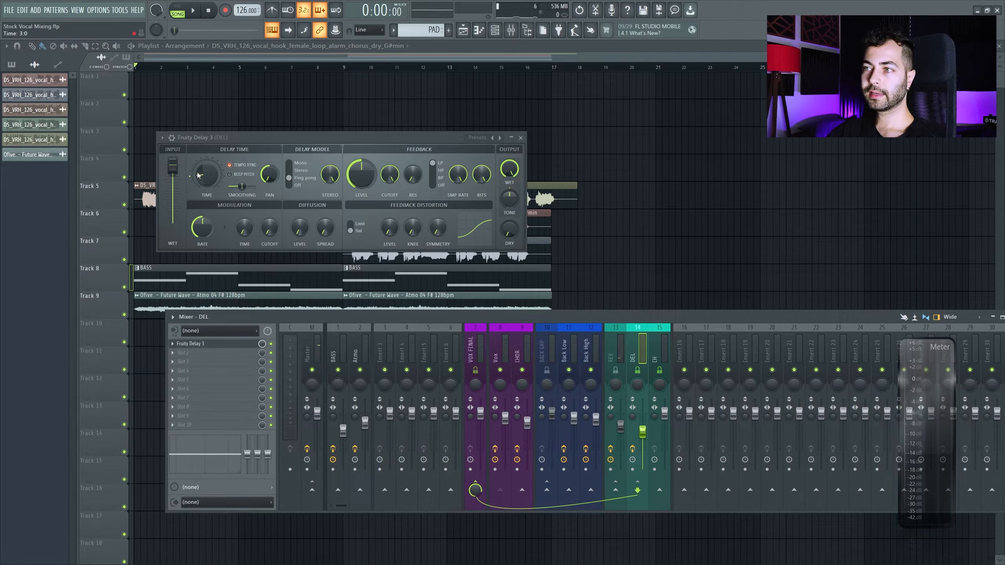
Try a delay time of 8:0 in Fruity Delay 3 during playback
key(space)
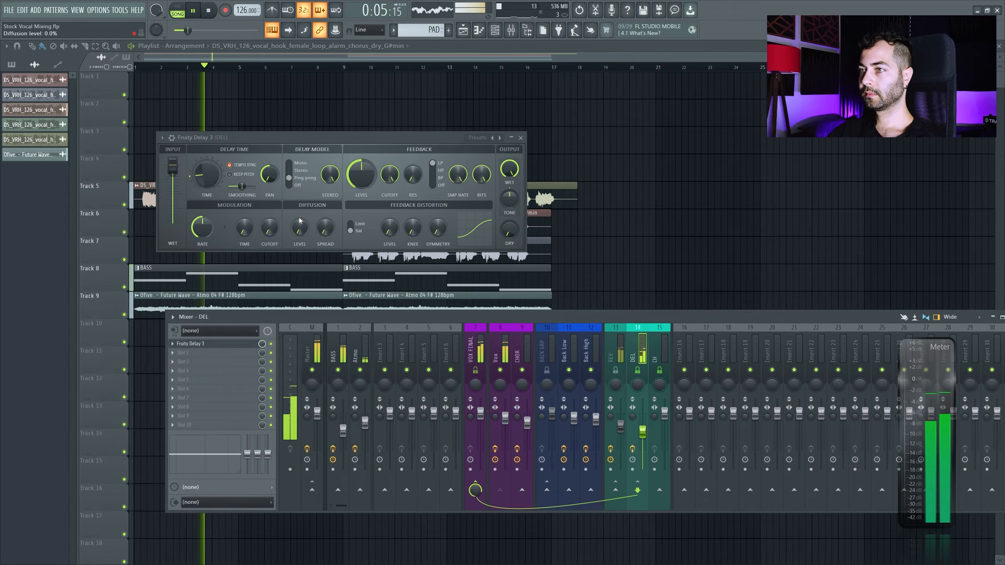
key(space)
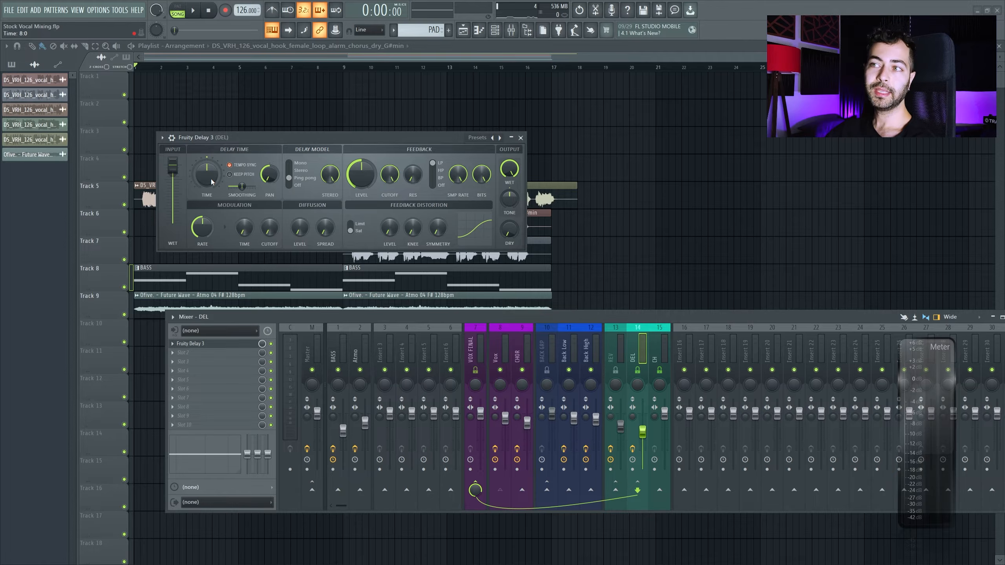
key(space)
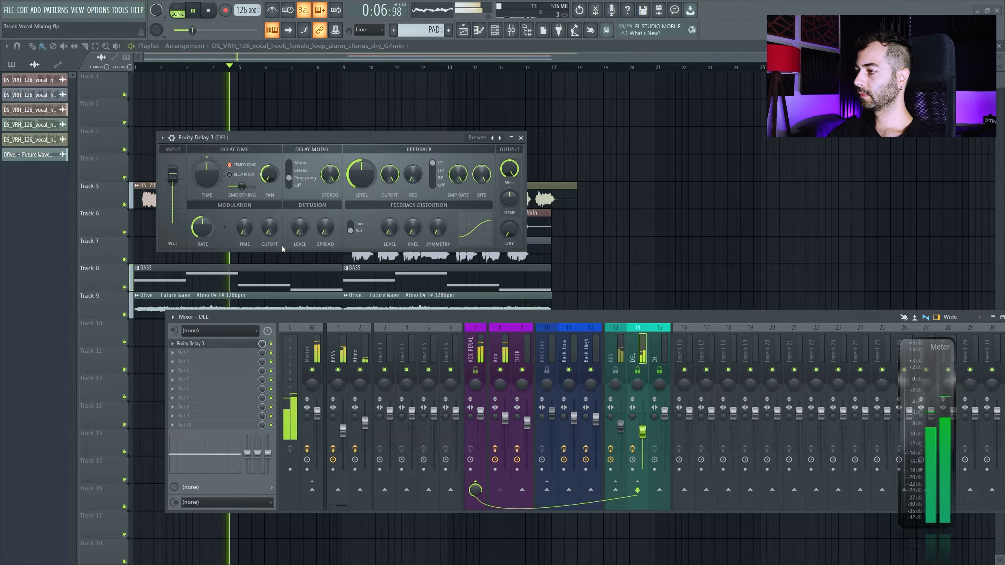
key(space)
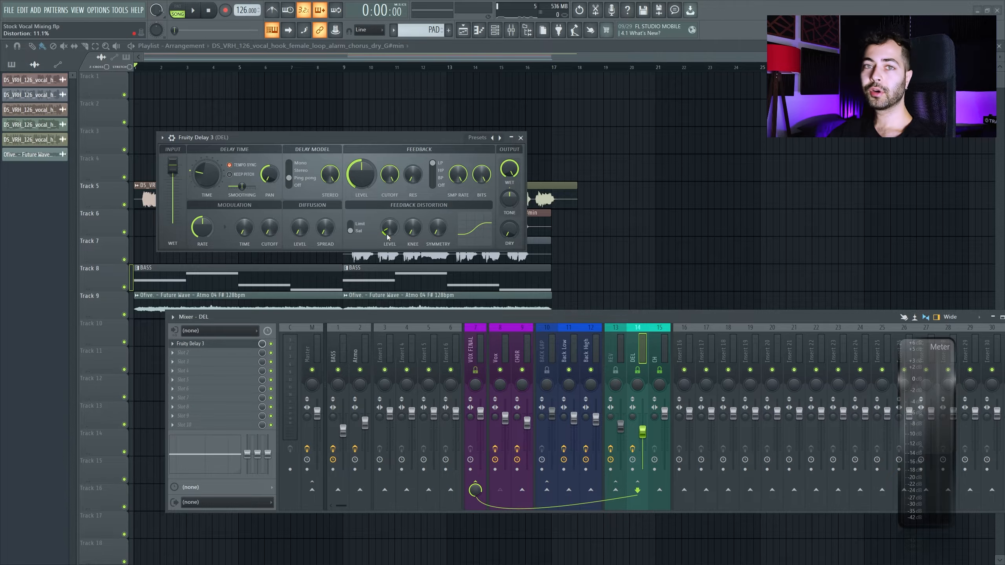
Set Fruity Delay 3's feedback distortion level to about 11% and audition the delay in the mix
key(space)
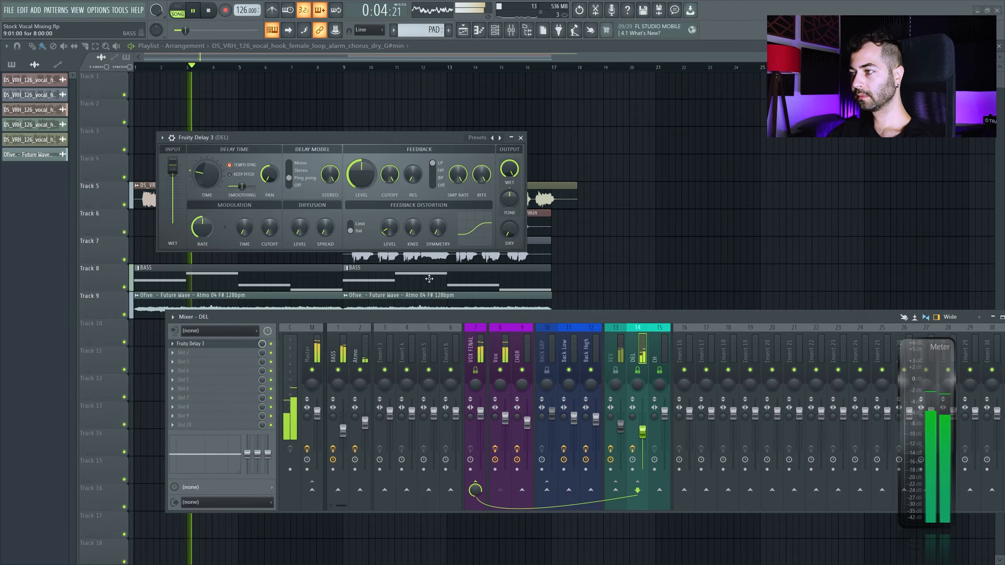
key(F2)
key(Escape)
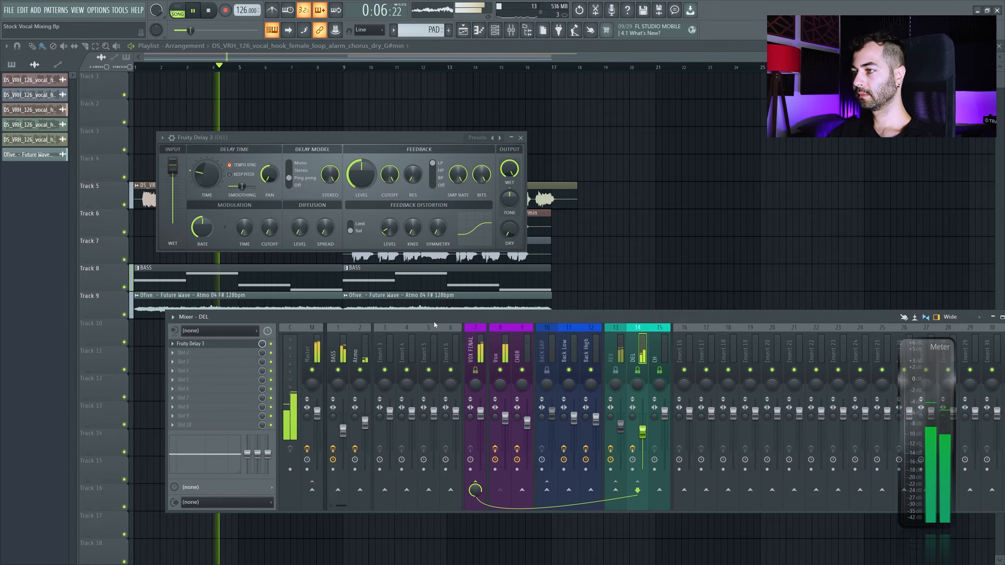
key(space)
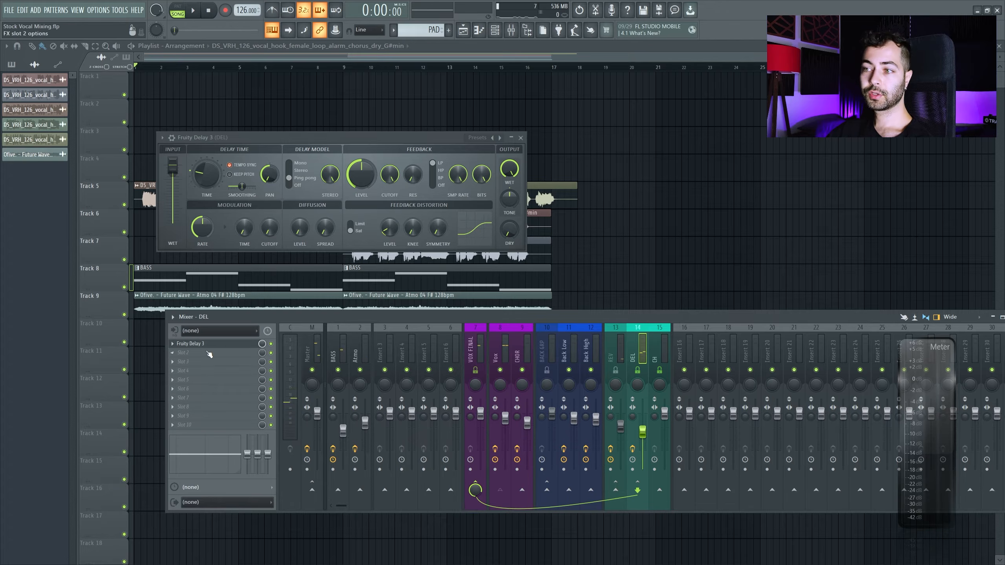
Load Fruity Parametric EQ 2 in slot 2 of the DEL track with the 20Hz - 18kHz cut preset in HQ mode
click(210, 354)
click(511, 270)
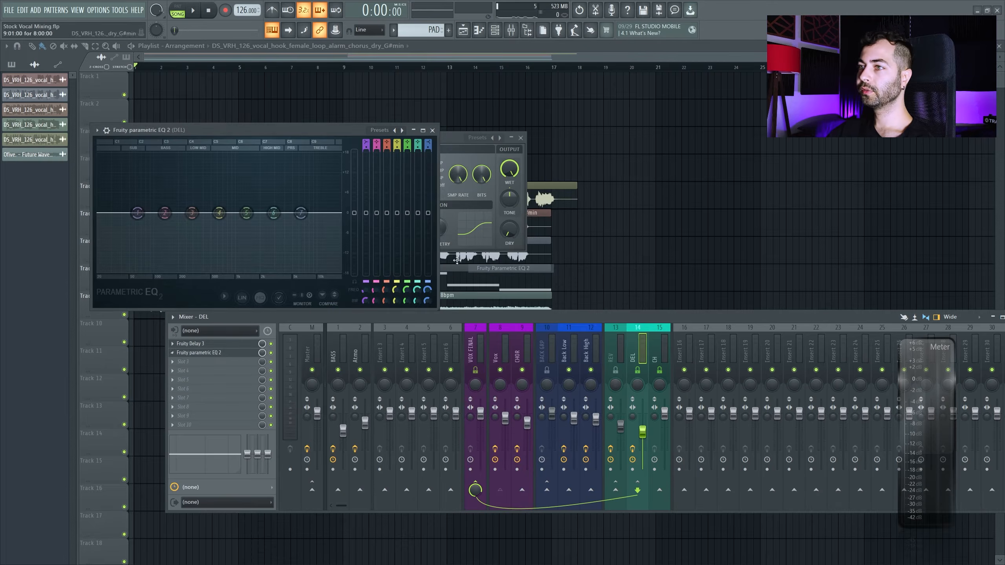
click(103, 138)
click(237, 261)
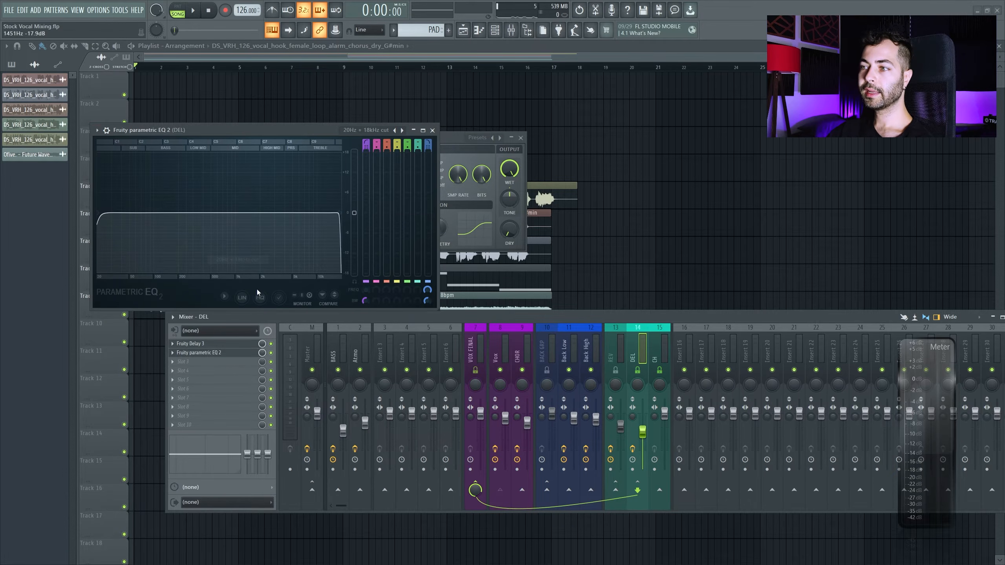
Raise the delay EQ's high-pass cutoff and bring its low-pass below about 4150 Hz, refining it during playback, and close the EQ
drag(103, 213, 218, 213)
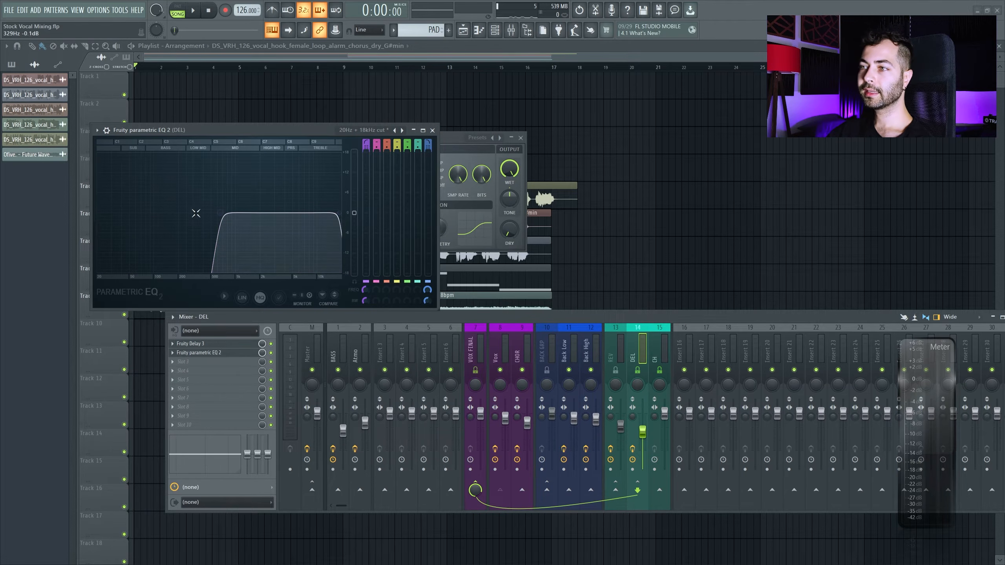
drag(336, 213, 306, 212)
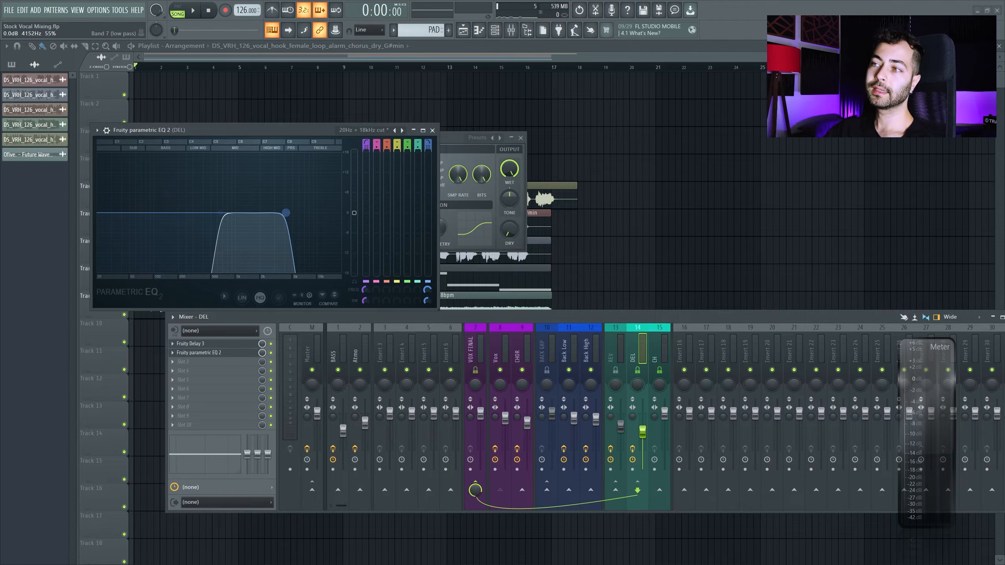
key(space)
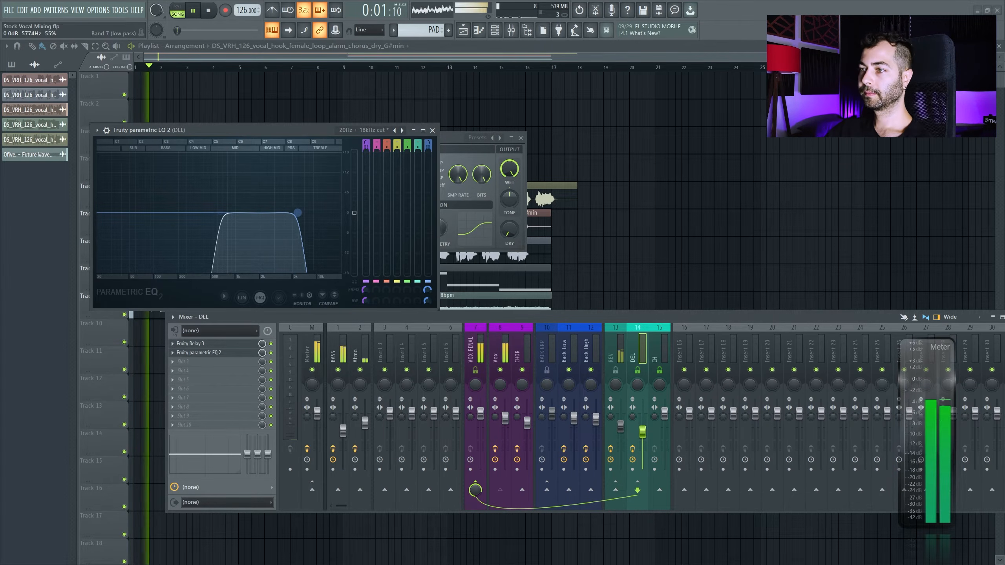
drag(287, 213, 264, 213)
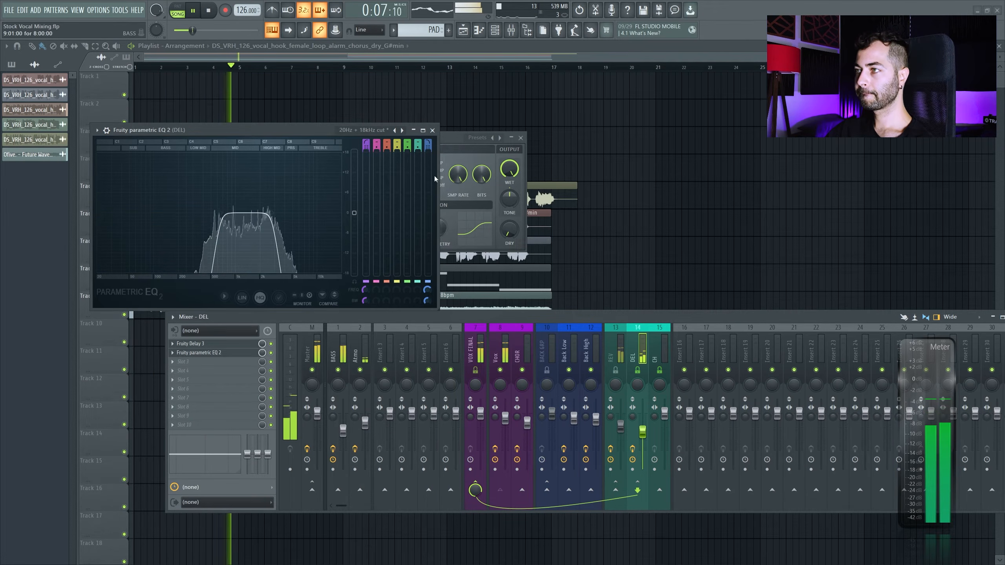
key(Escape)
key(space)
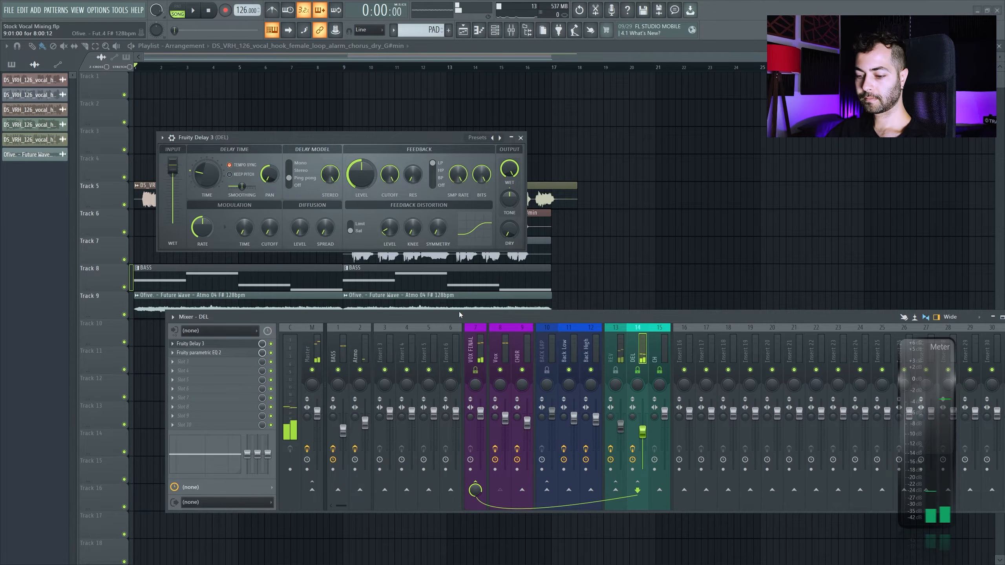
Copy the REV track's Fruity Limiter with its settings to slot 3 of the DEL track, audition it, and close its window
click(612, 354)
click(172, 362)
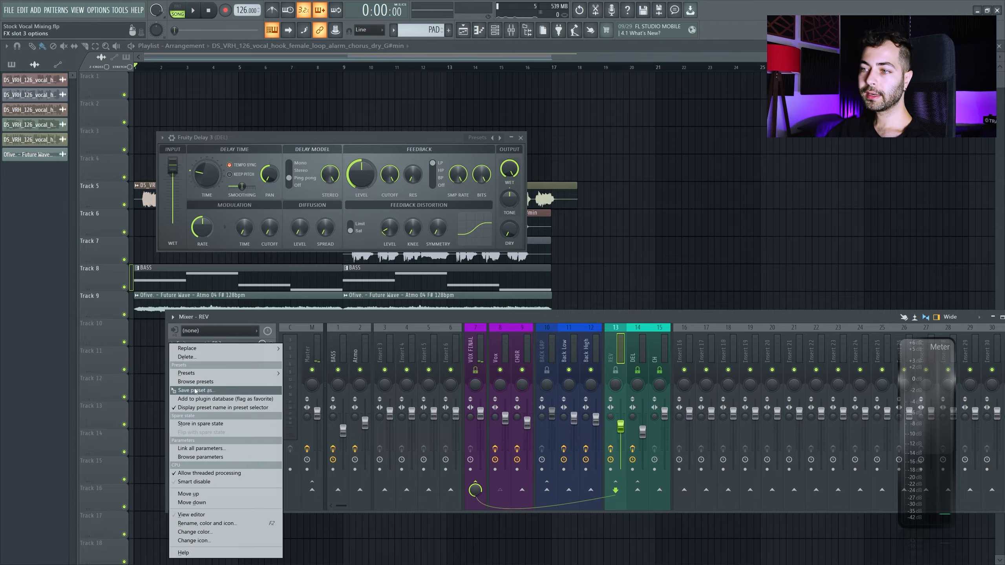
key(Escape)
click(638, 339)
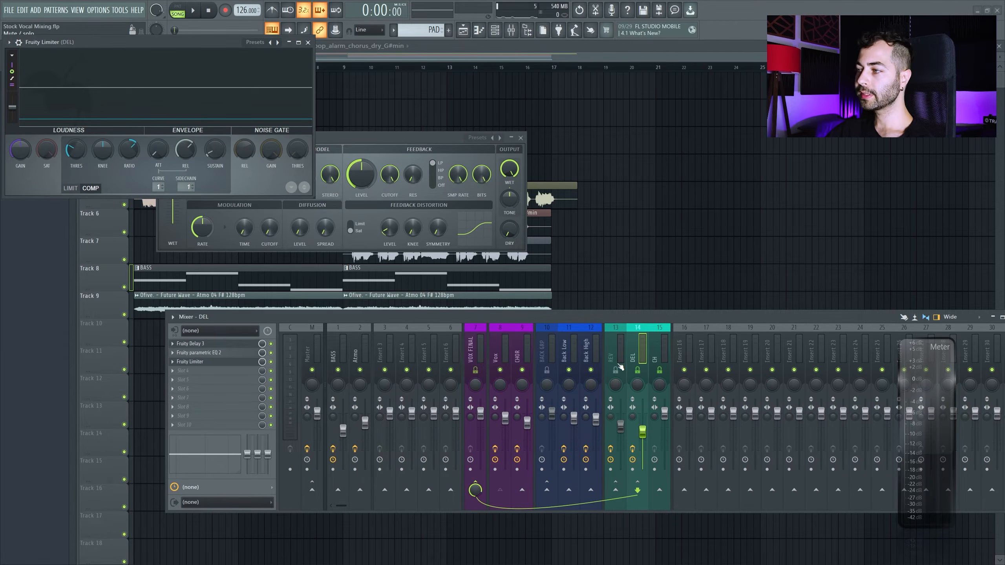
key(space)
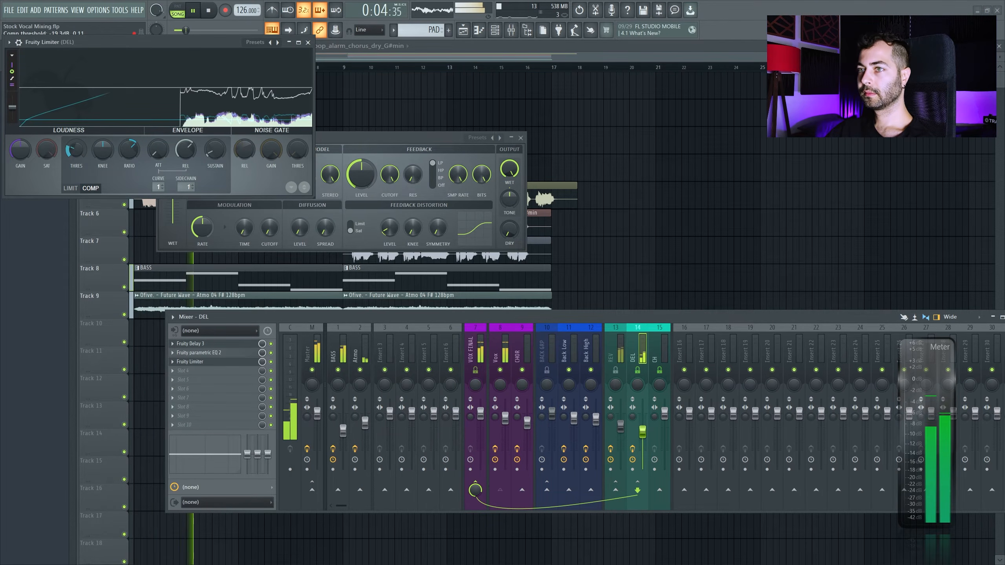
key(space)
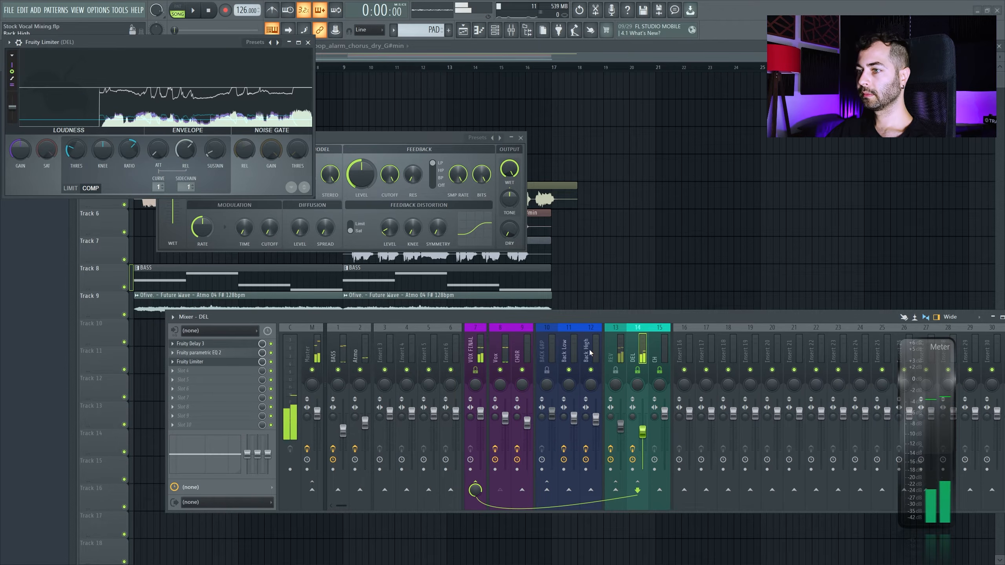
click(308, 42)
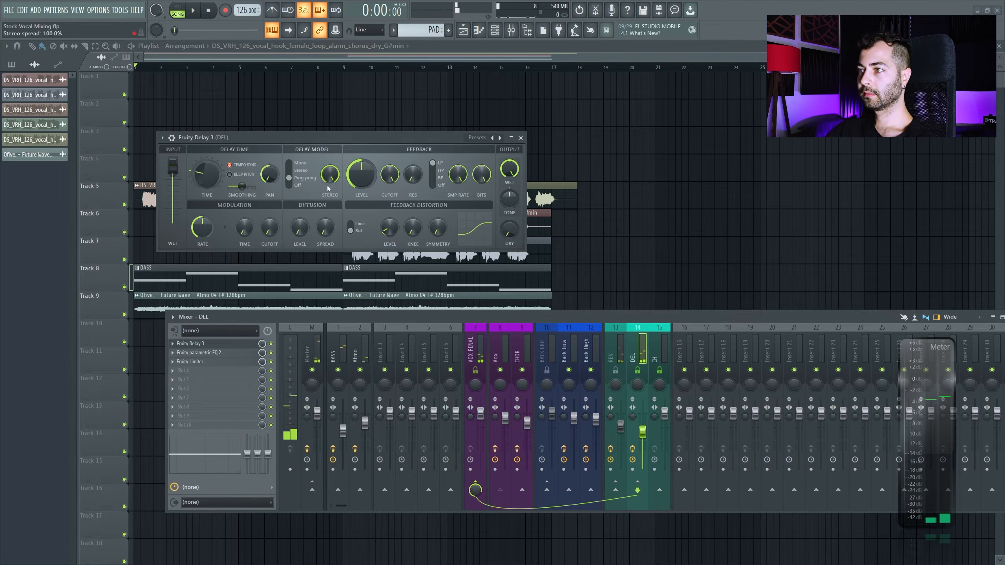
Close Fruity Delay 3, play the arrangement from the start, and lower the REV track's fader slightly
click(520, 139)
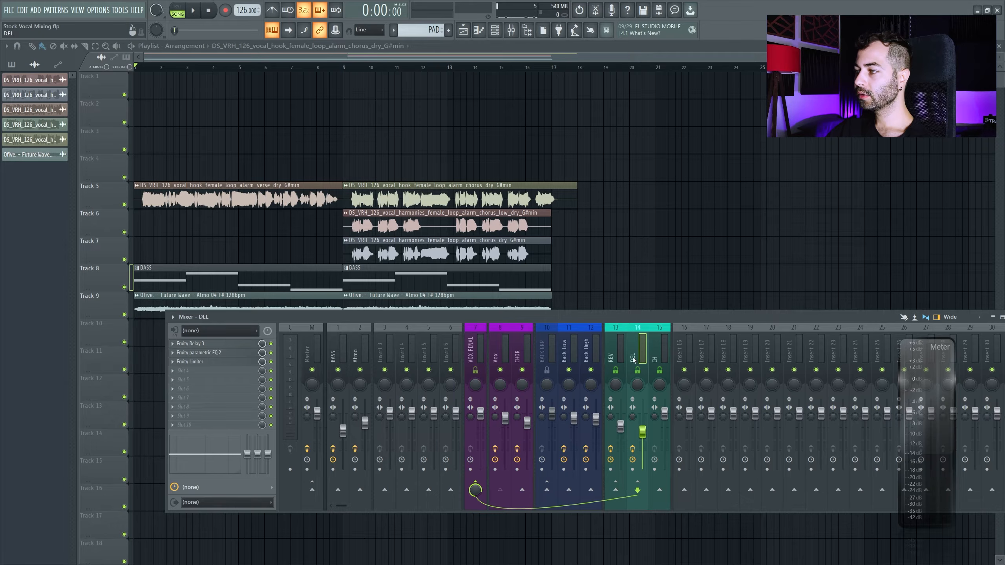
click(137, 66)
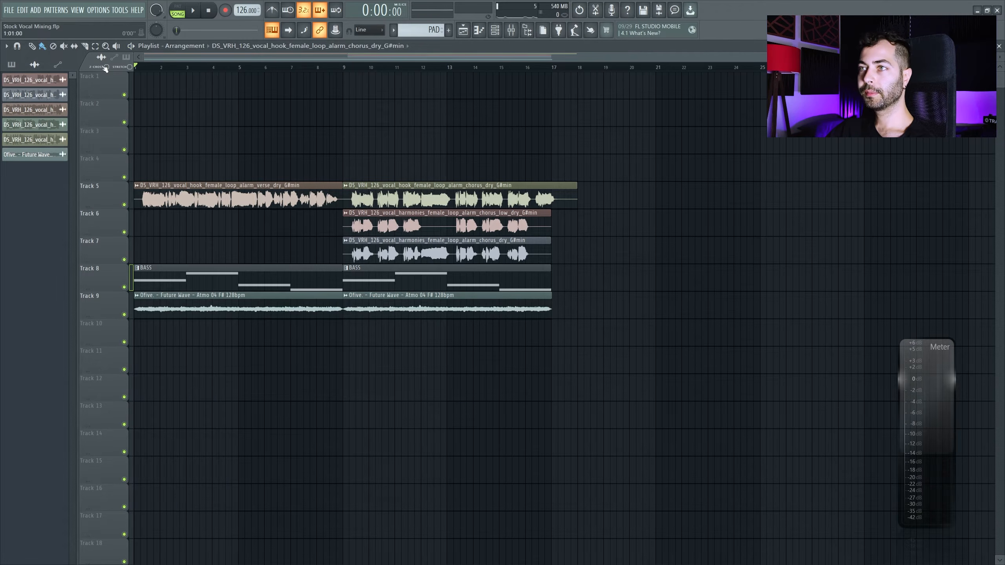
key(space)
key(F9)
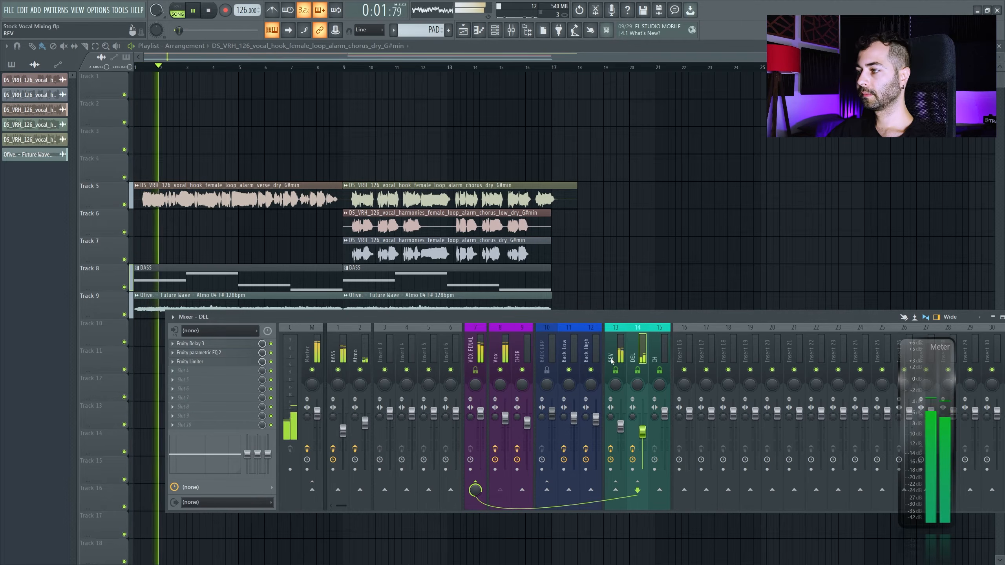
drag(620, 426, 620, 430)
click(702, 207)
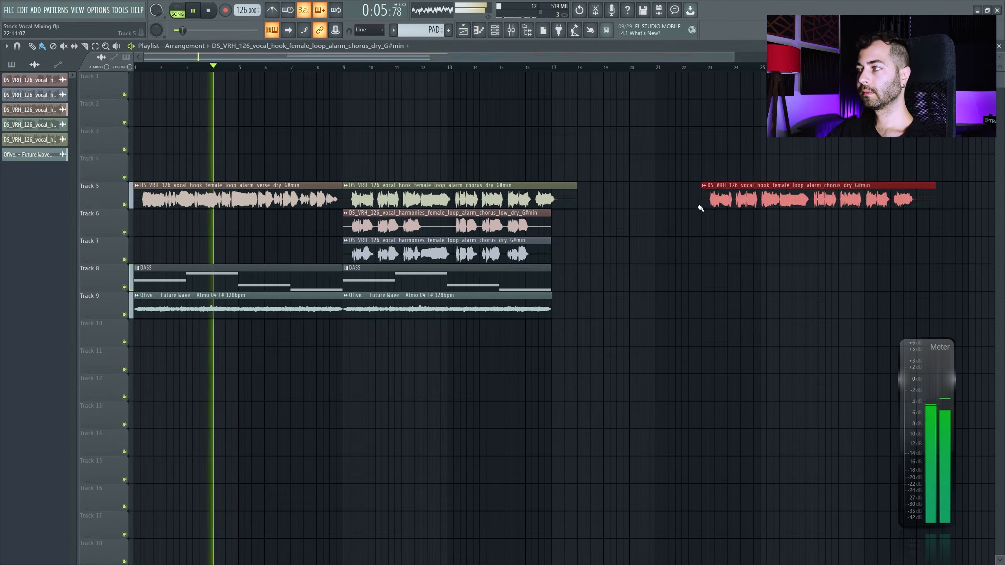
right_click(702, 207)
Listen through the verse with the reverb and delay sends active, and stop playback
scroll(614, 243, up, 2)
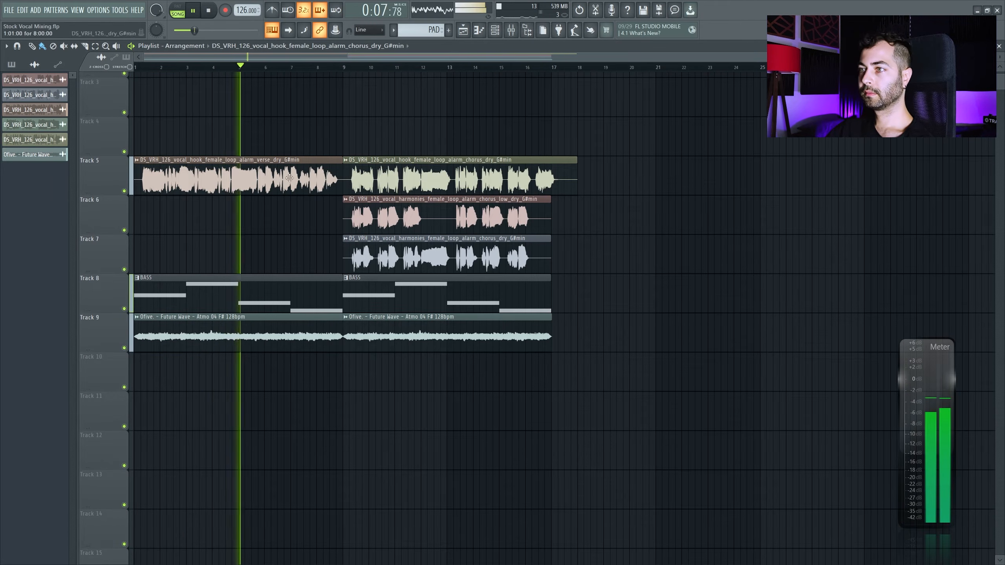
scroll(263, 238, up, 4)
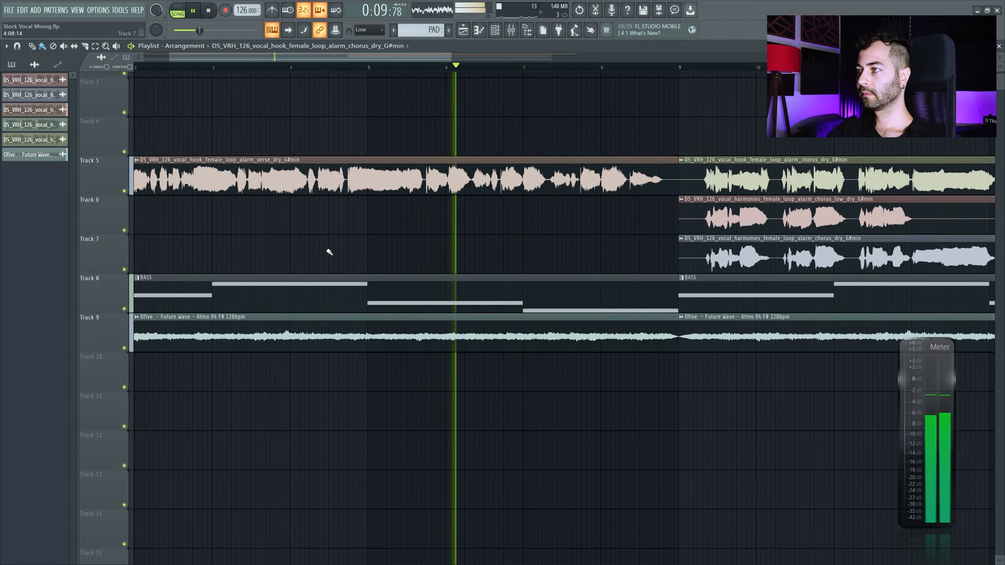
scroll(329, 252, down, 4)
scroll(312, 284, down, 2)
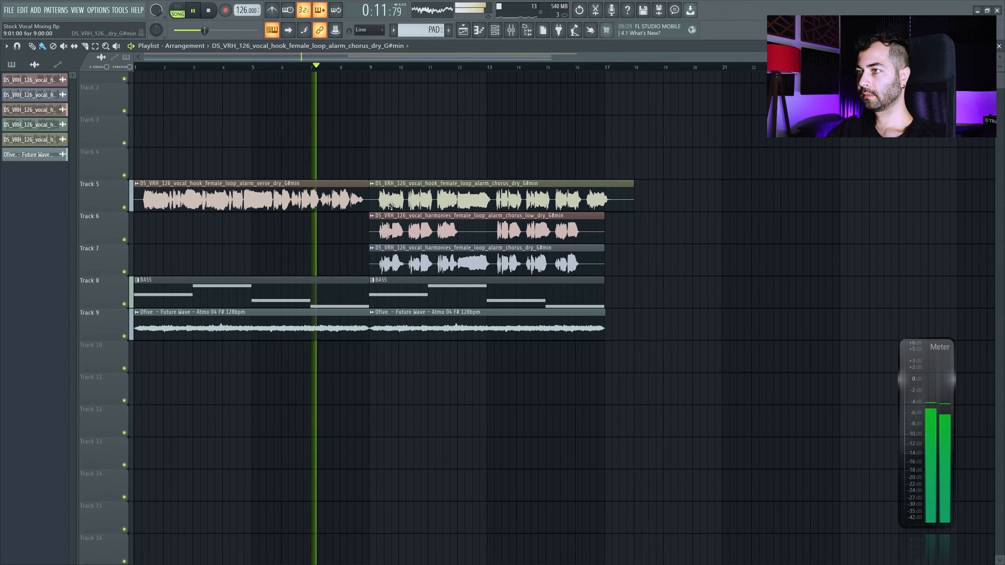
click(510, 30)
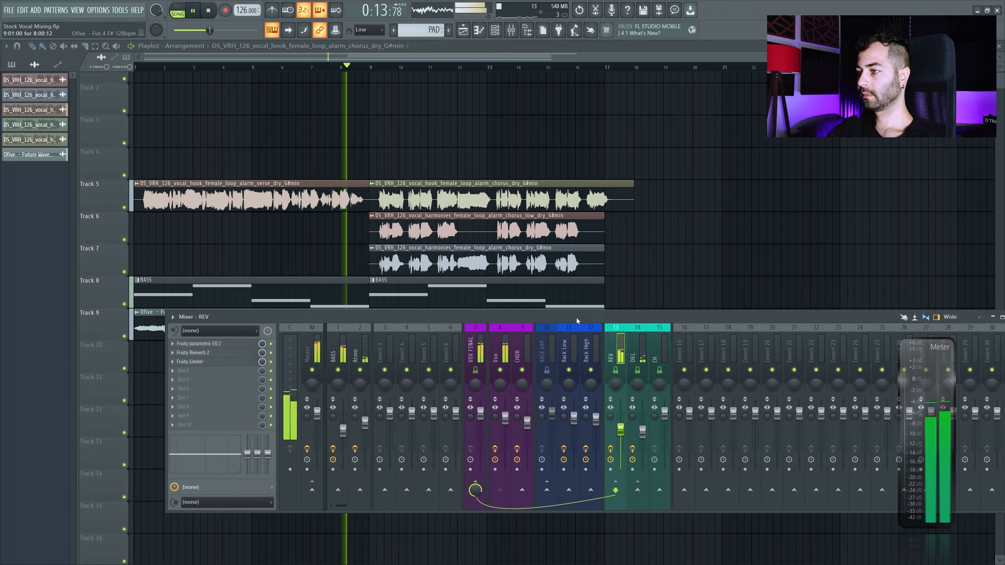
key(space)
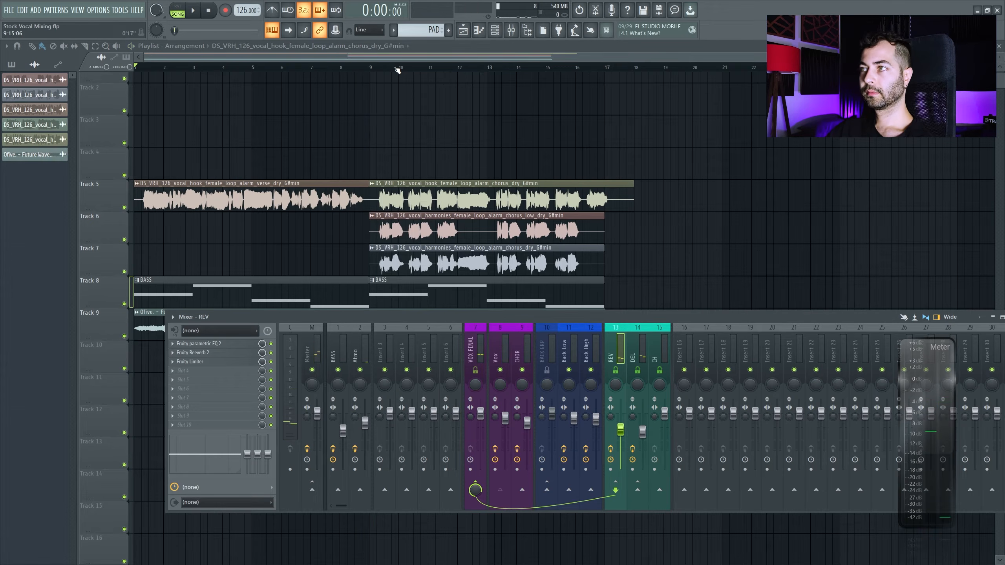
Load Fruity Chorus in slot 1 of the CH track, set Wet Only to yes, and close its window
click(373, 70)
click(511, 29)
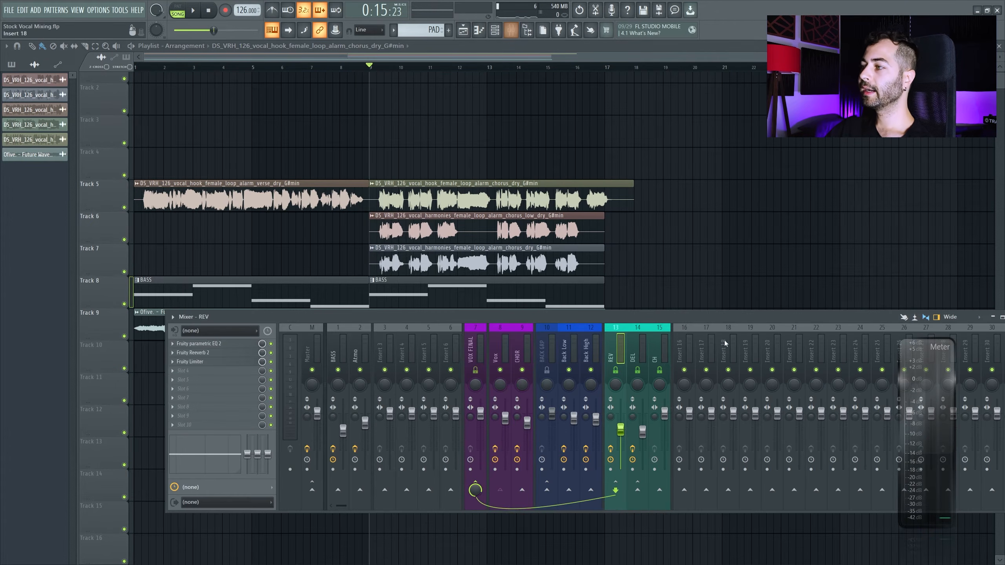
click(664, 345)
click(240, 356)
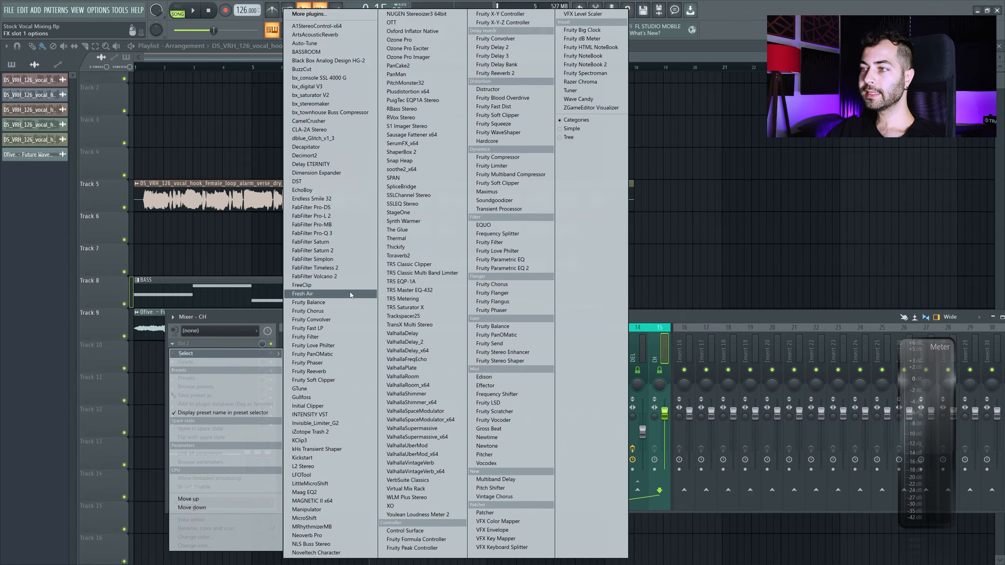
click(340, 312)
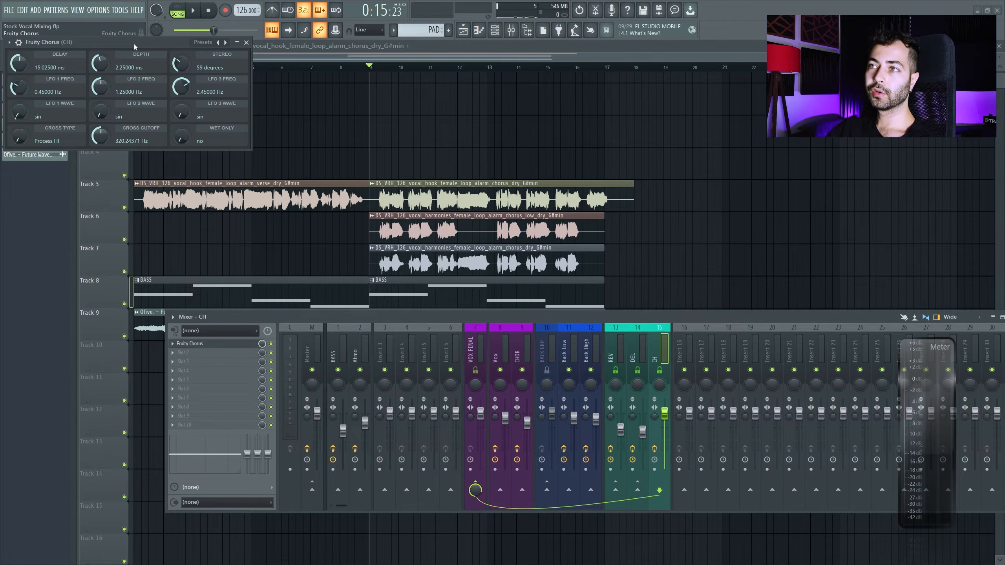
drag(135, 46, 282, 171)
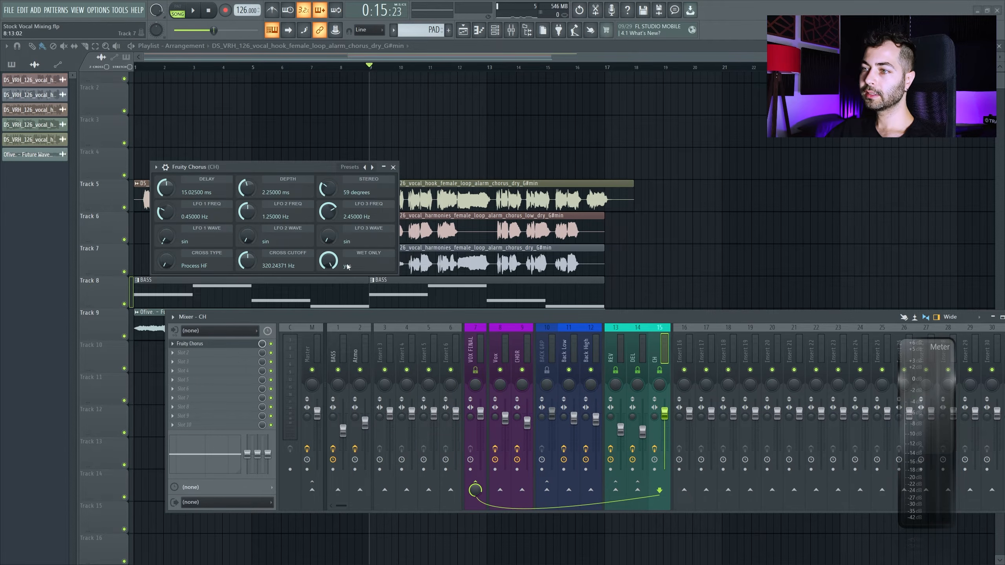
click(393, 167)
Route the Vox track to the CH track at the full 100% send level
click(497, 356)
click(660, 491)
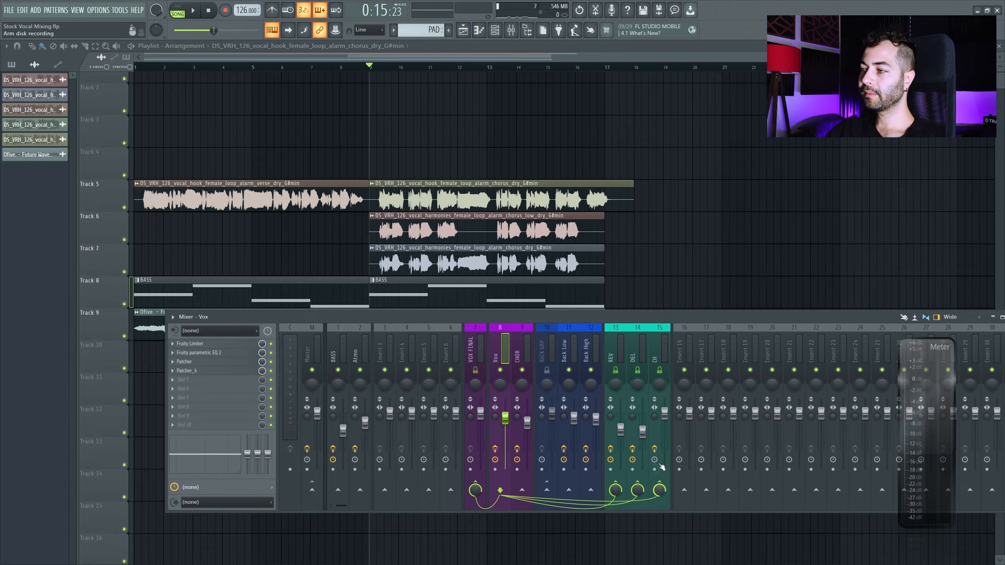
key(space)
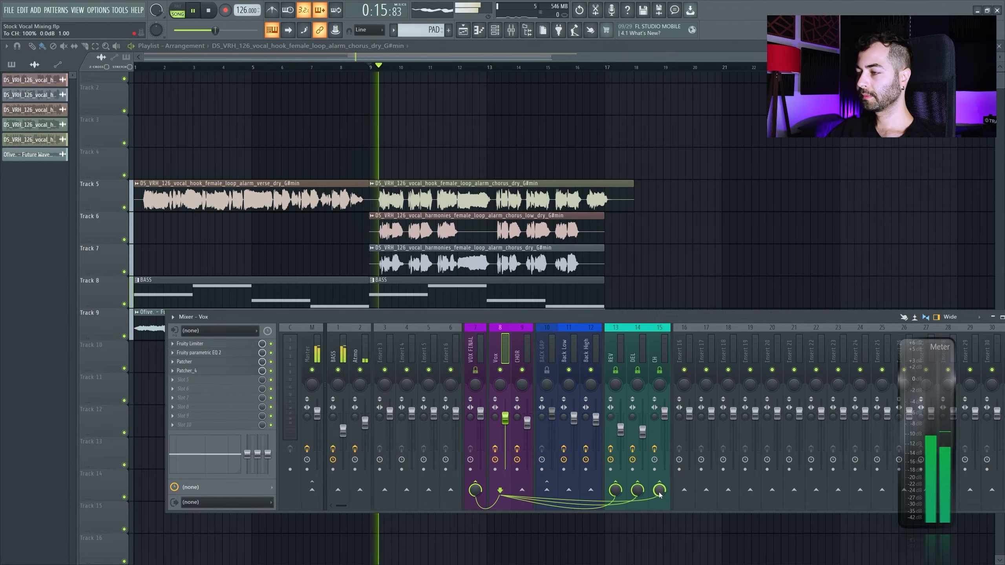
key(space)
Mute the REV and DEL mixer tracks and the bass and atmo playlist tracks, and restart playback from the beginning
click(136, 66)
key(space)
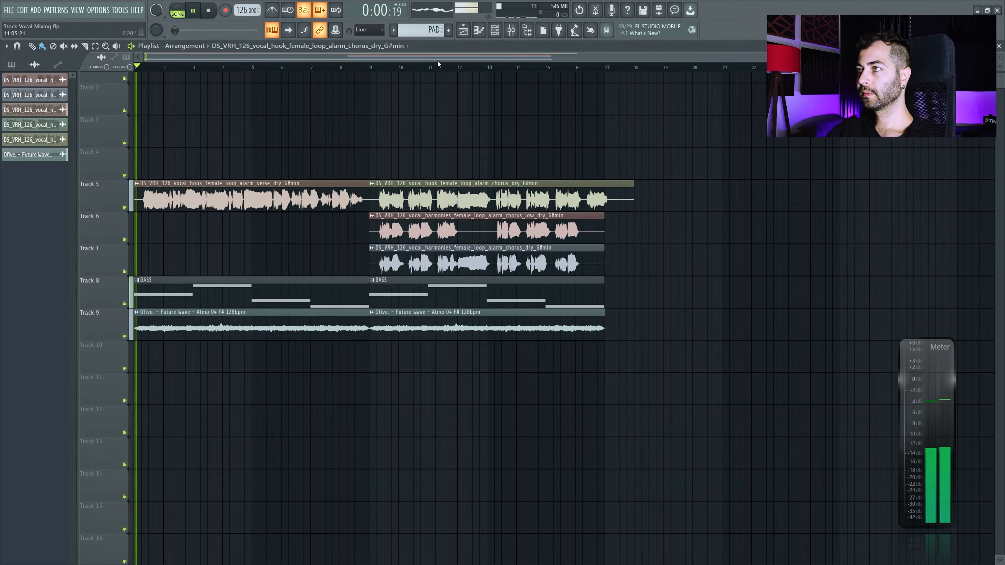
click(511, 30)
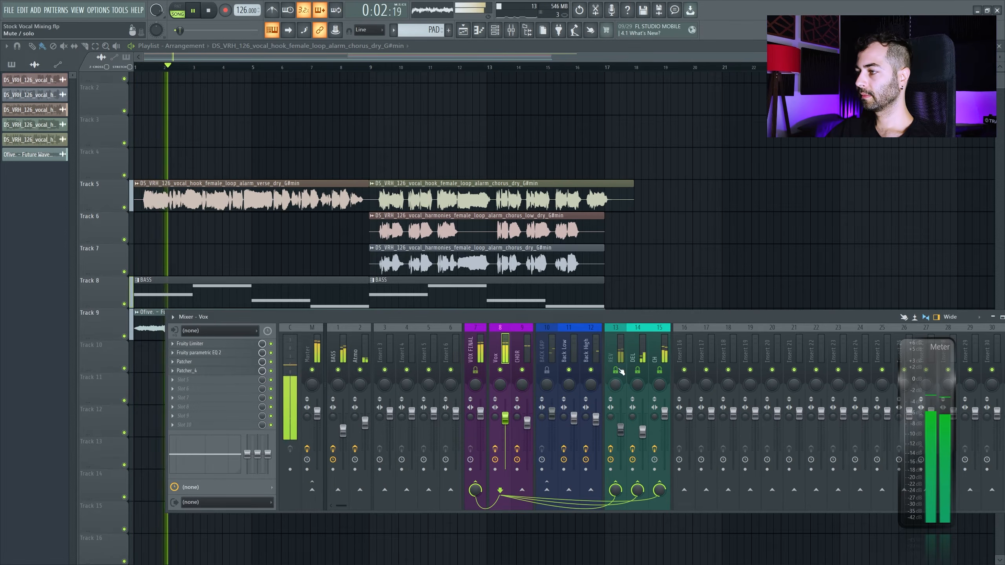
click(511, 30)
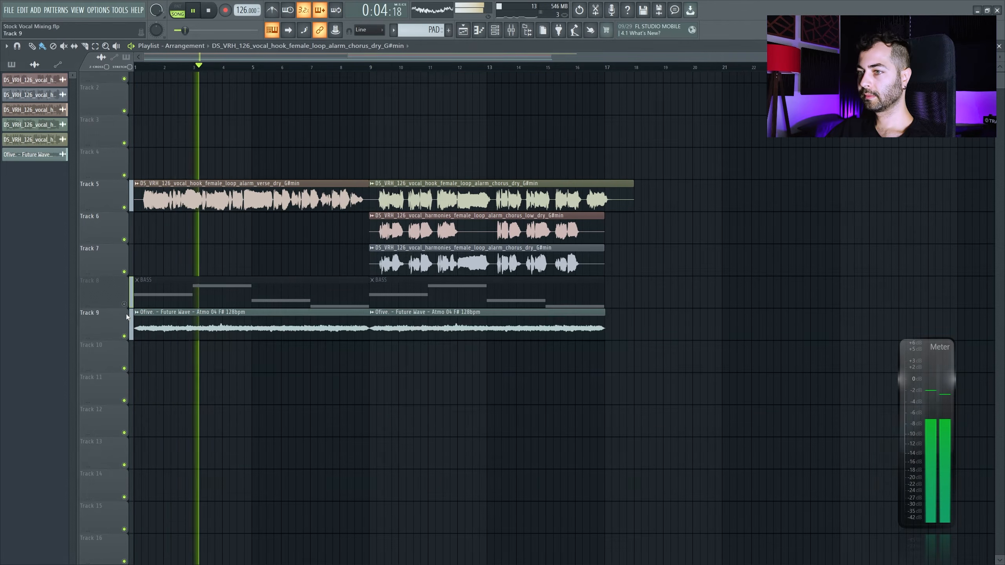
click(510, 30)
key(space)
key(space)
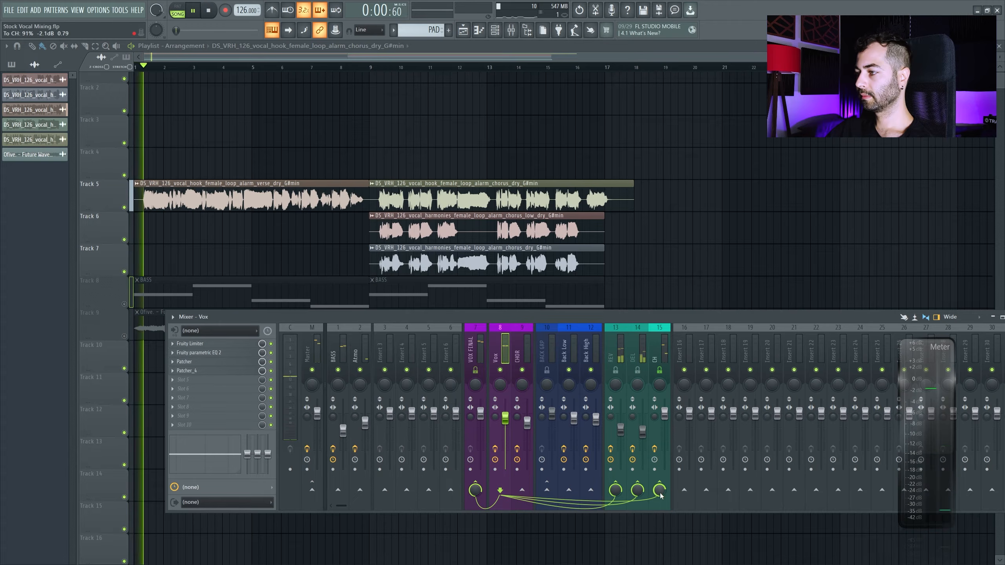
Lower the Vox track's send level to CH to about 60% while auditioning the vocal, and stop playback
drag(659, 490, 659, 463)
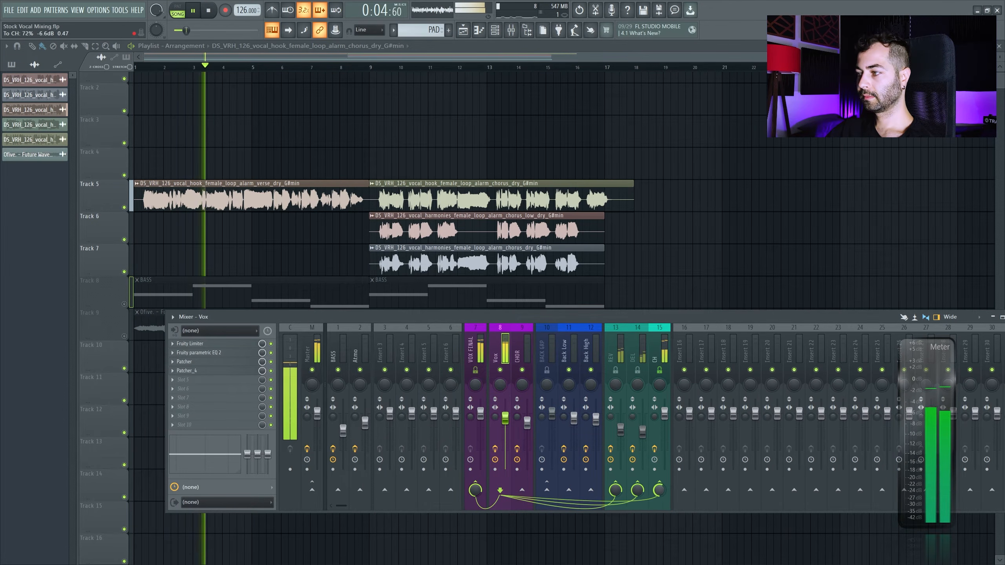
drag(660, 495, 660, 510)
key(space)
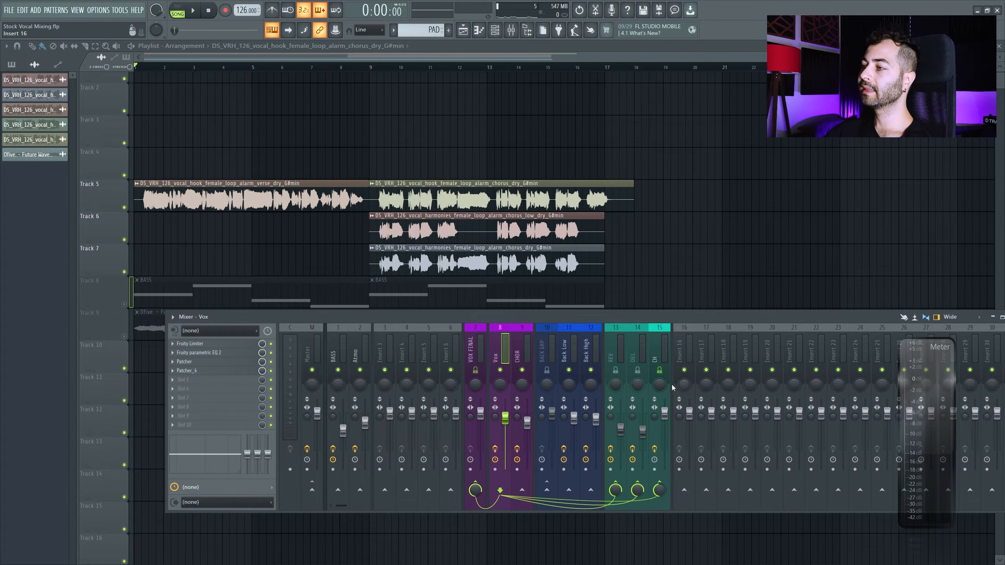
Unmute the REV and DEL tracks and audition the verse vocal with all three sends
click(636, 374)
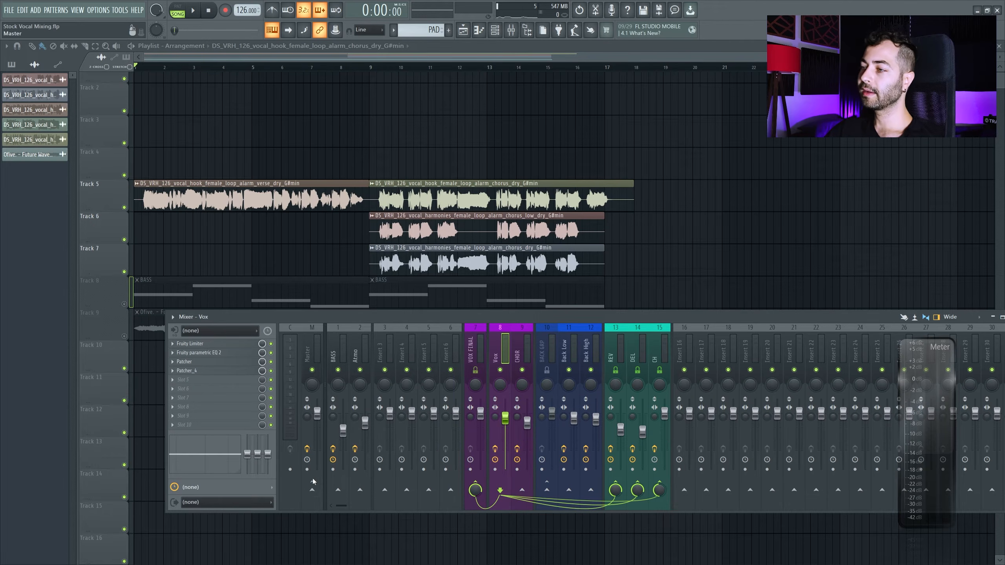
key(space)
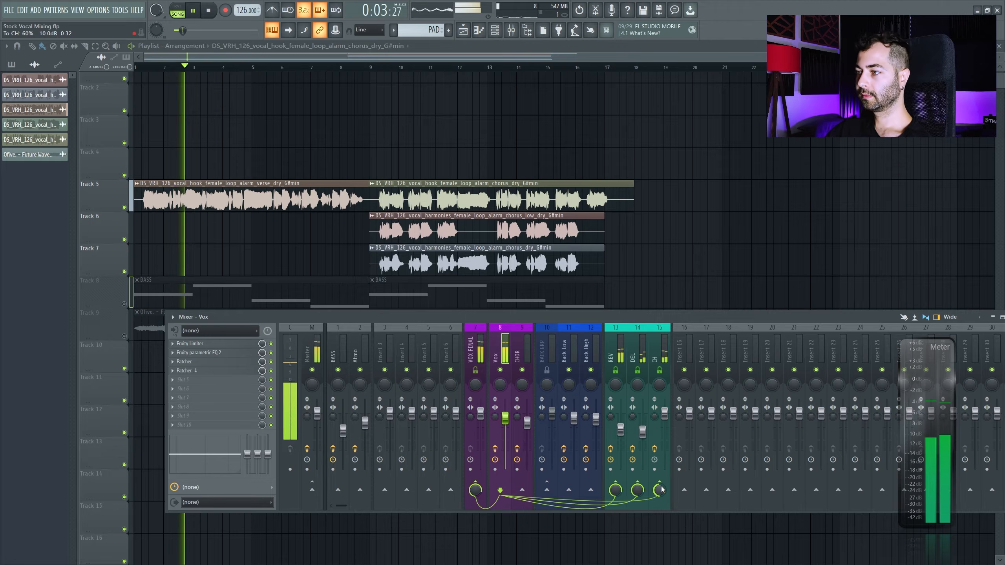
key(space)
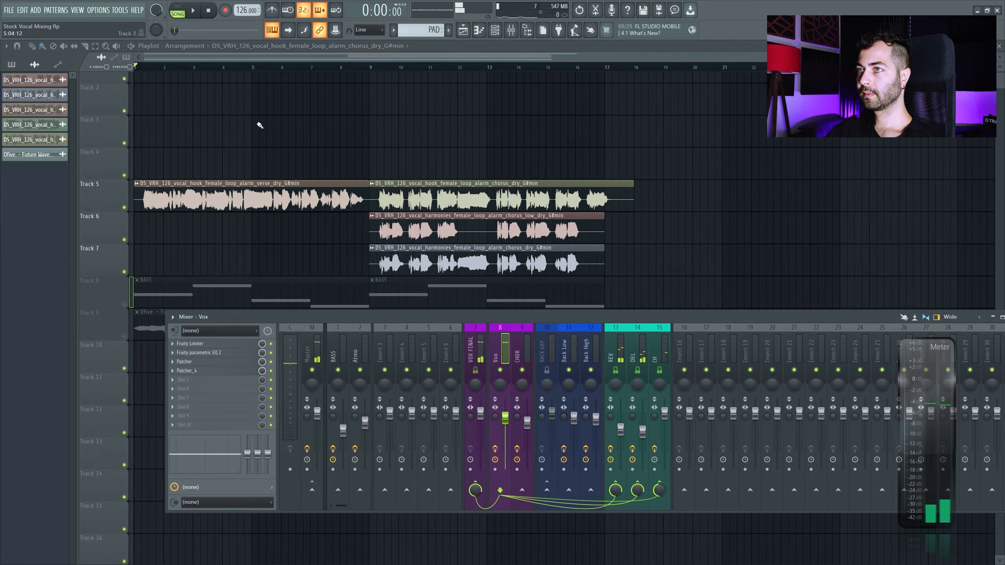
Move the playhead to bar 9 and route the CHOR track to the REV track
click(372, 75)
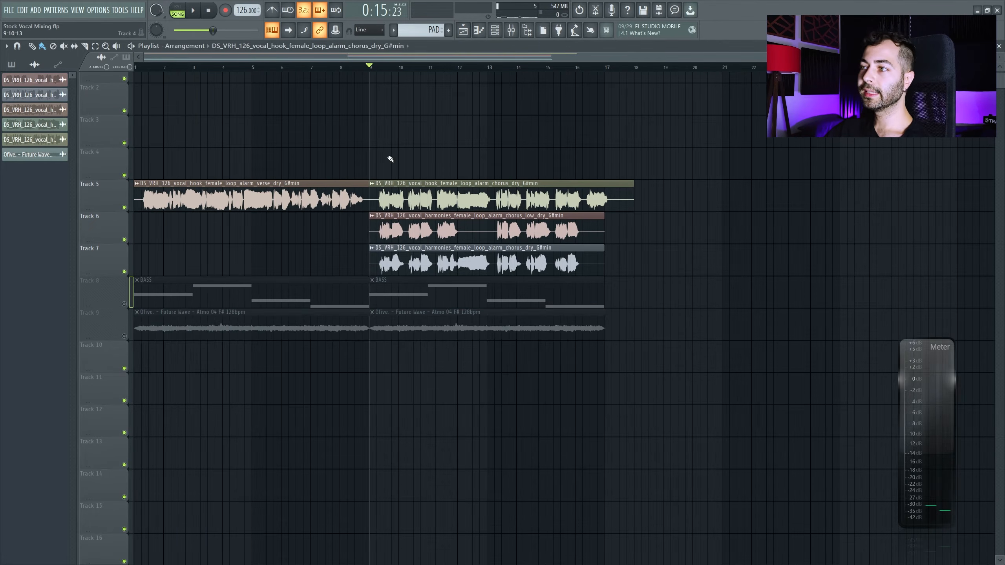
scroll(388, 159, right, 3)
click(511, 30)
click(520, 341)
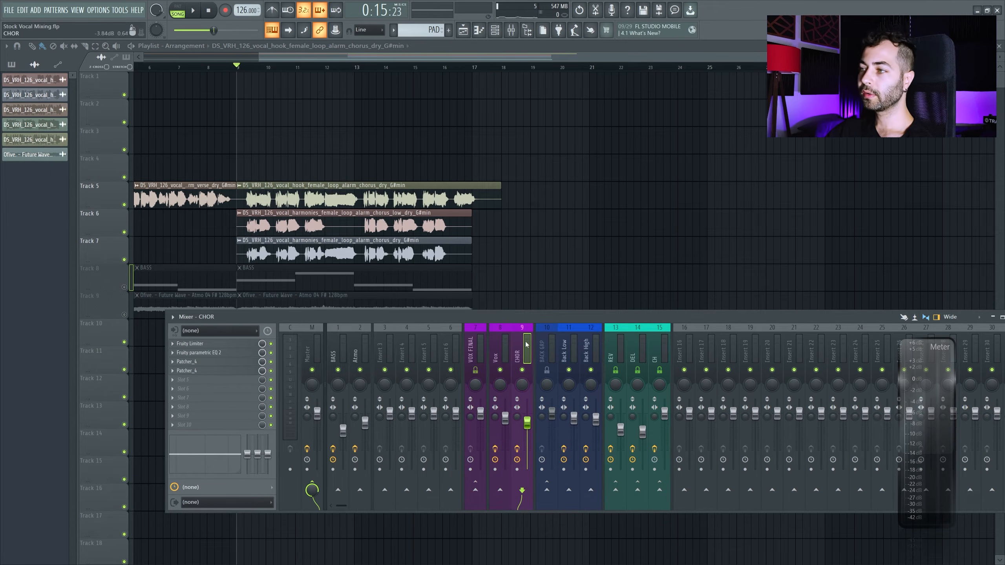
click(616, 489)
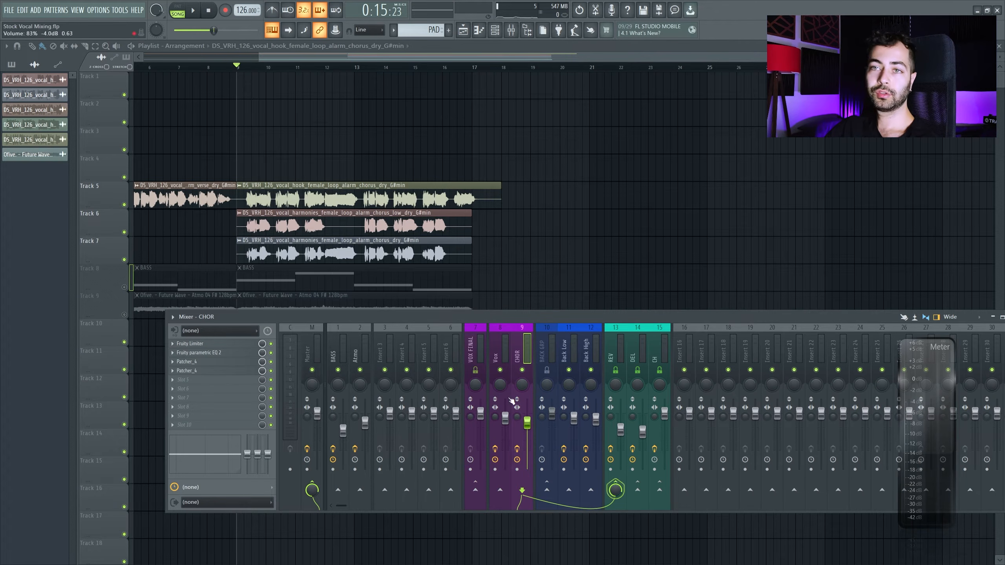
Mute harmony playlist tracks 6 and 7 and slightly lower the CHOR track's send to REV during playback
drag(123, 231, 124, 259)
click(514, 31)
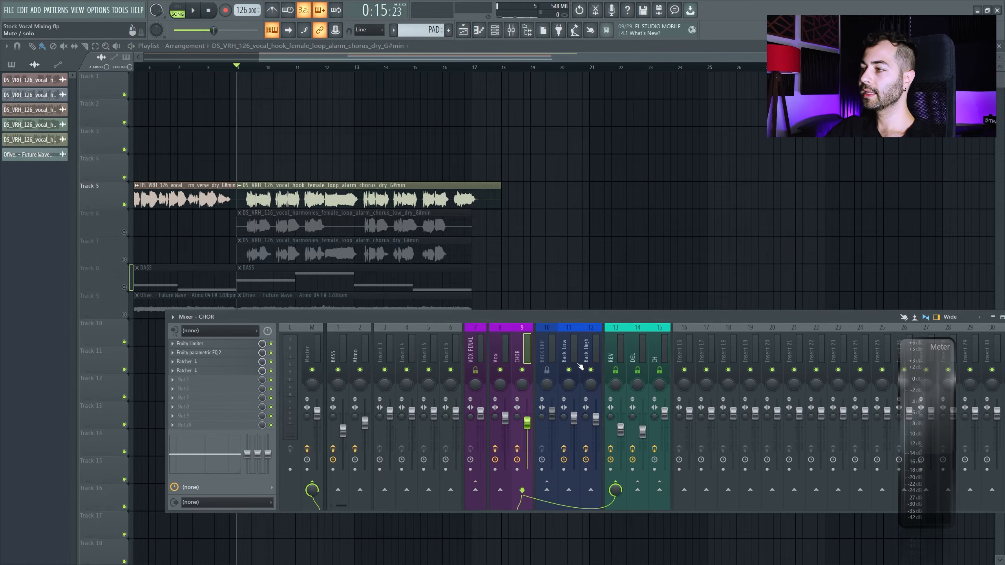
key(space)
drag(617, 491, 617, 495)
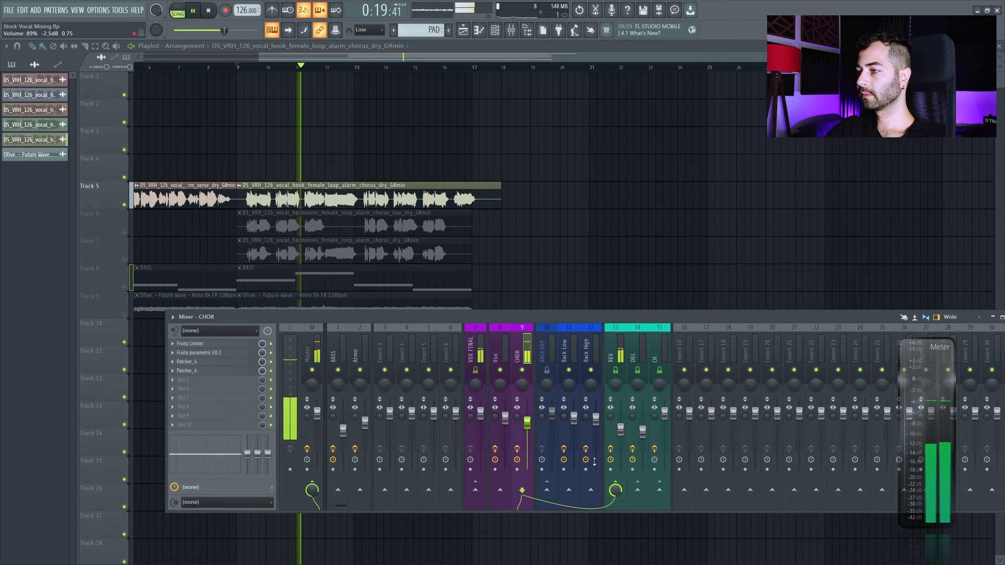
Route the CHOR track to DEL and CH, lower its CH send level while listening, and stop playback
click(638, 490)
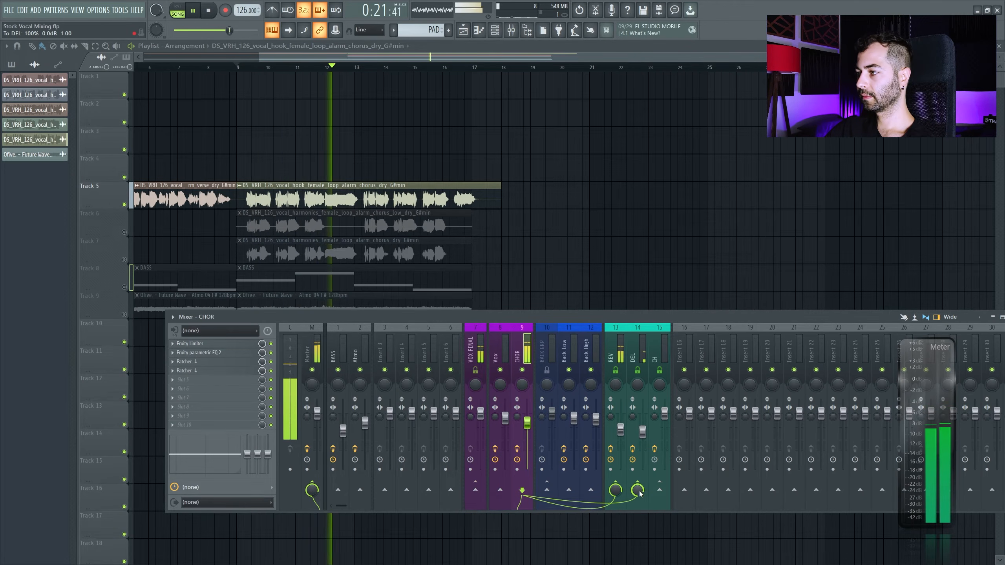
click(659, 491)
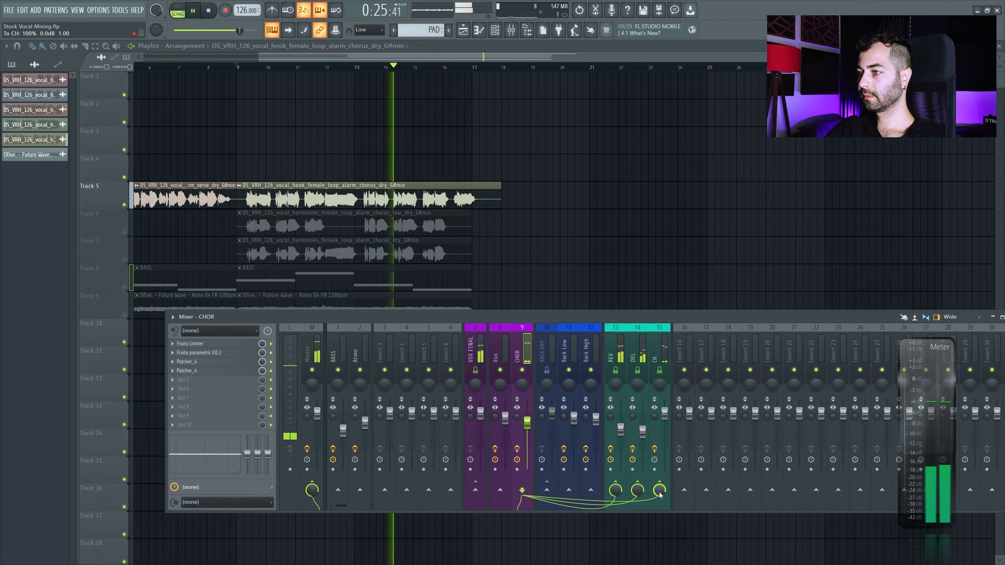
drag(658, 492, 658, 510)
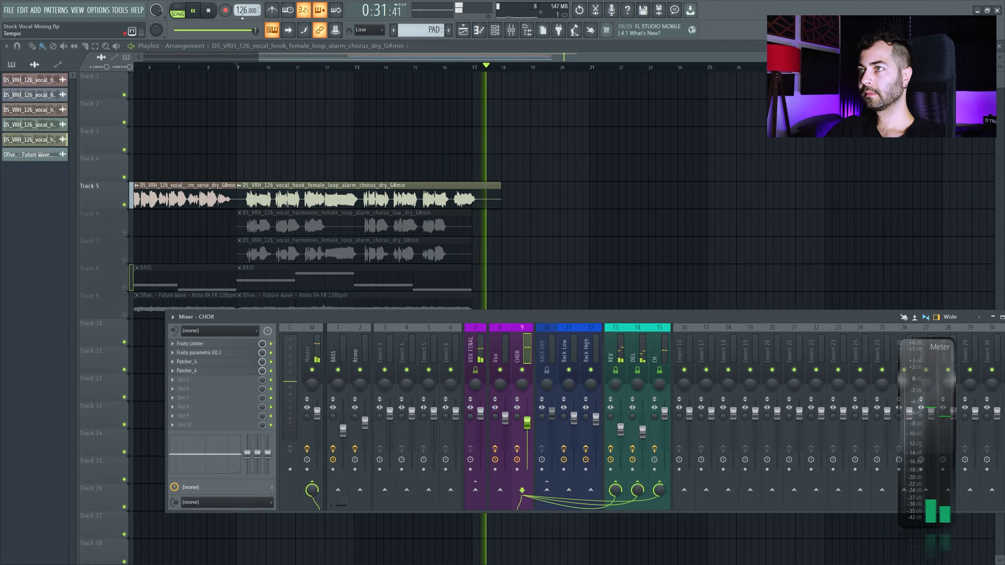
key(space)
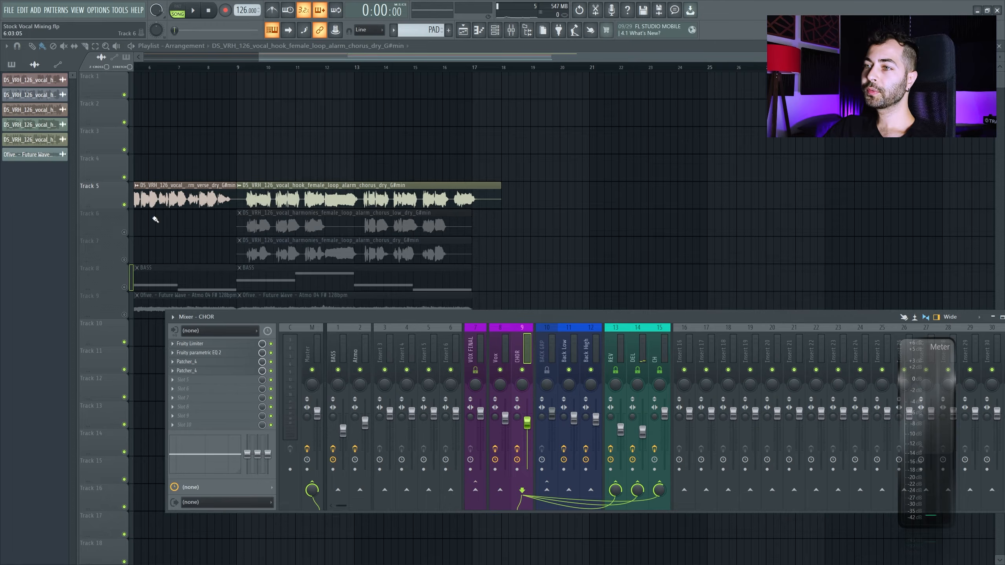
Isolate harmony playlist tracks 6 and 7 by soloing them, and place the playhead at bar 9
right_click(125, 232)
click(125, 260)
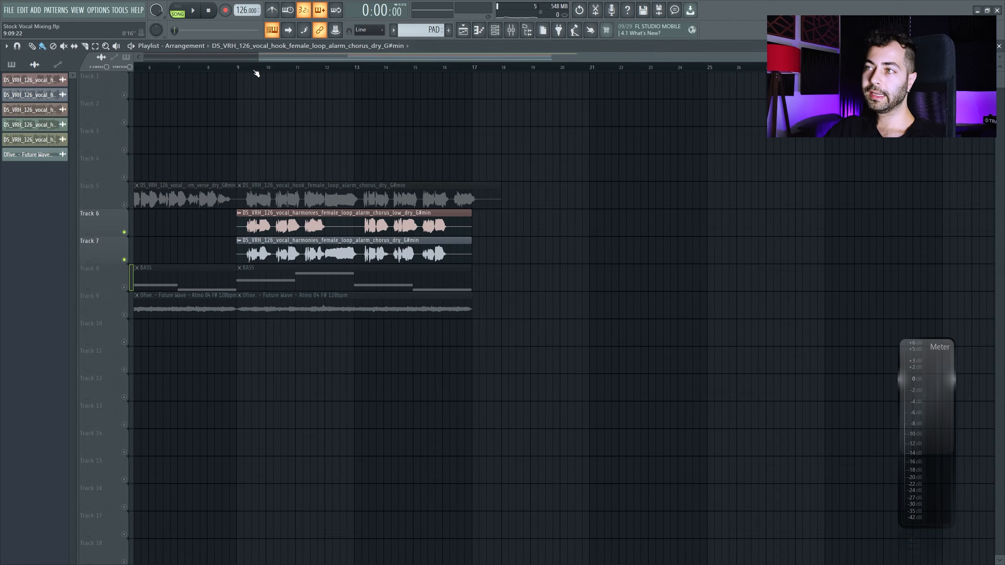
click(240, 66)
scroll(242, 171, up, 5)
scroll(260, 219, up, 4)
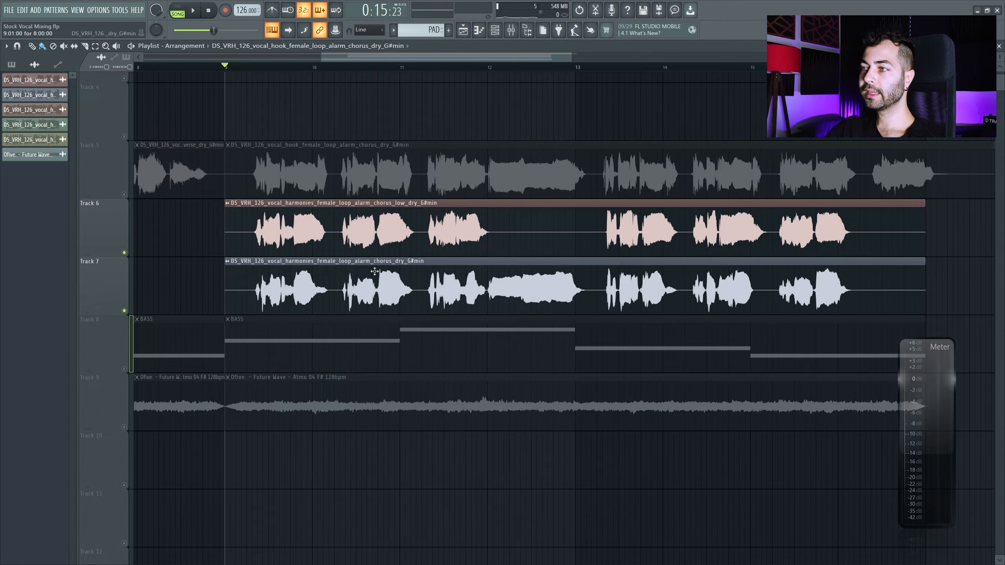
Review the insert effects and send routing of the VOX FINAL, Vox and CHOR mixer tracks
click(510, 33)
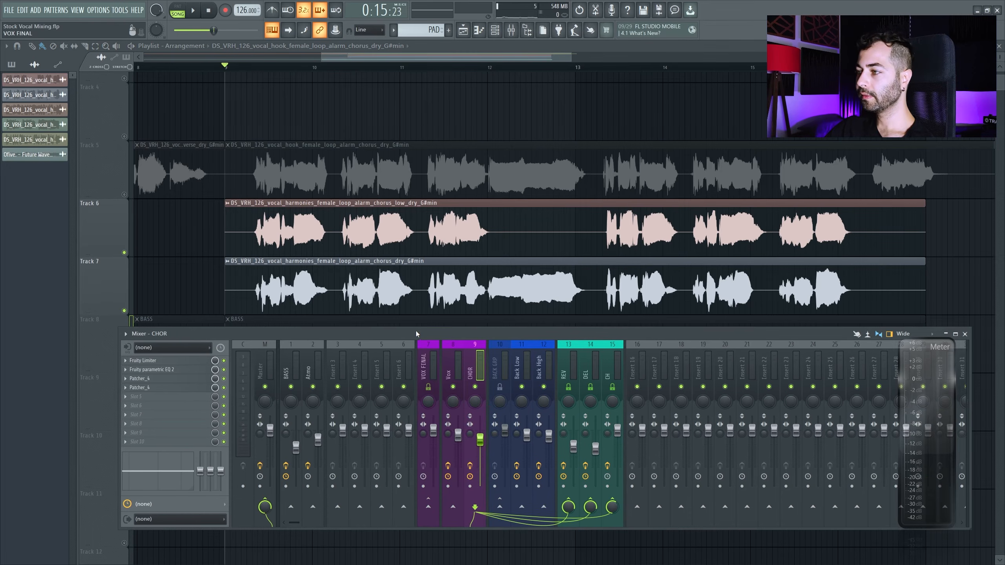
click(430, 363)
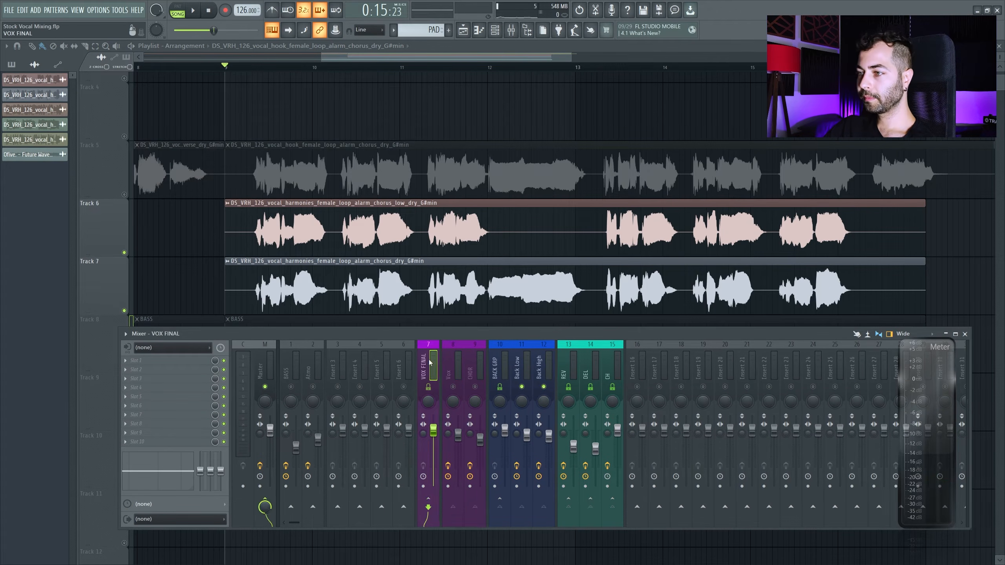
click(452, 363)
click(475, 363)
click(453, 363)
click(430, 362)
click(453, 361)
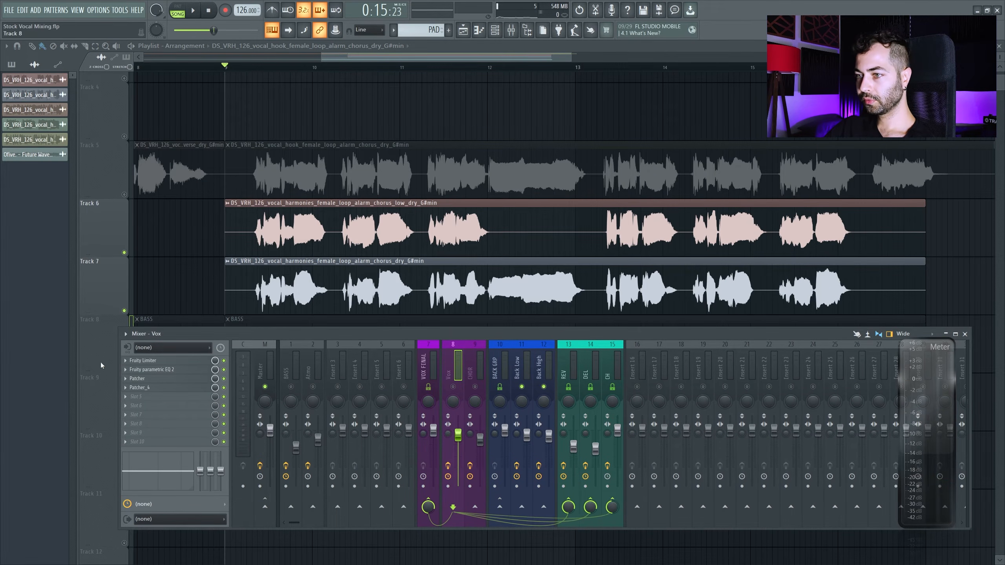
Open the Fruity Limiter on the BACK GRP track and reposition its window for editing
click(127, 361)
drag(137, 391, 502, 367)
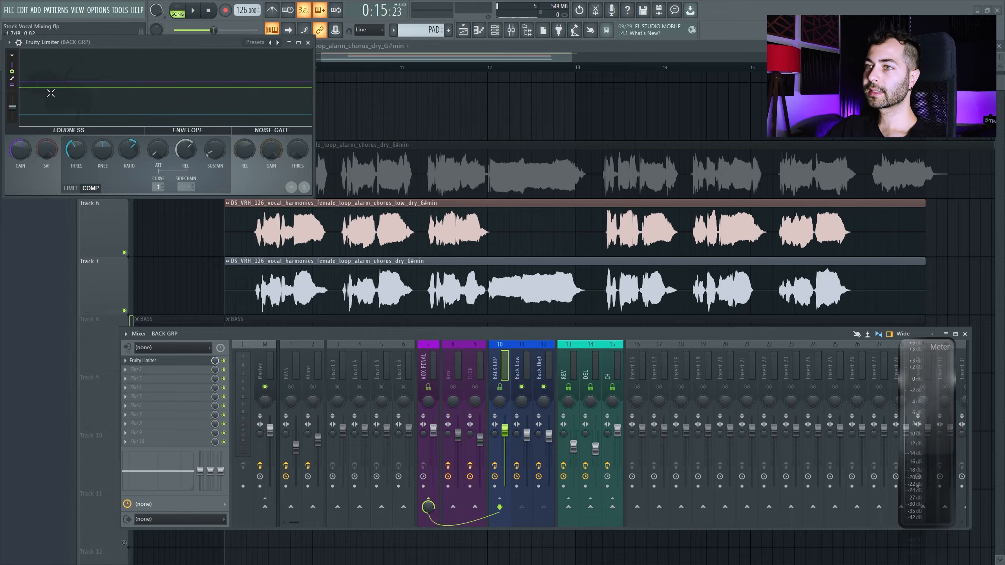
click(521, 366)
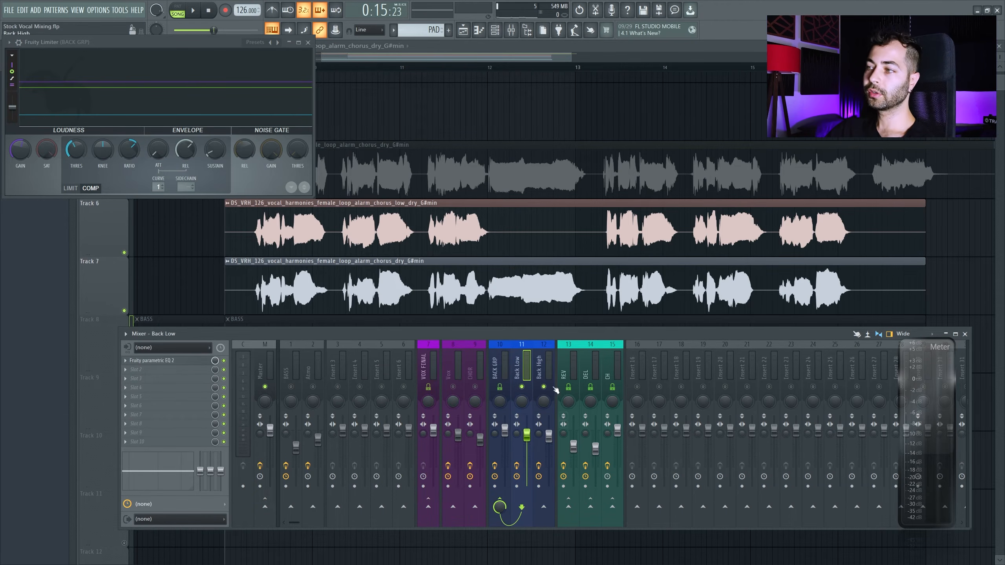
click(500, 359)
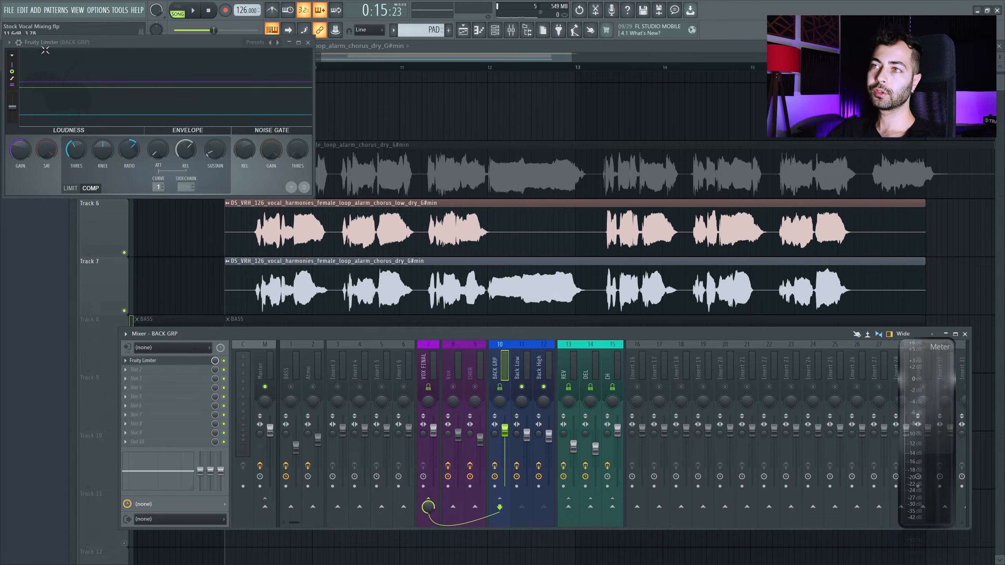
drag(52, 50, 85, 132)
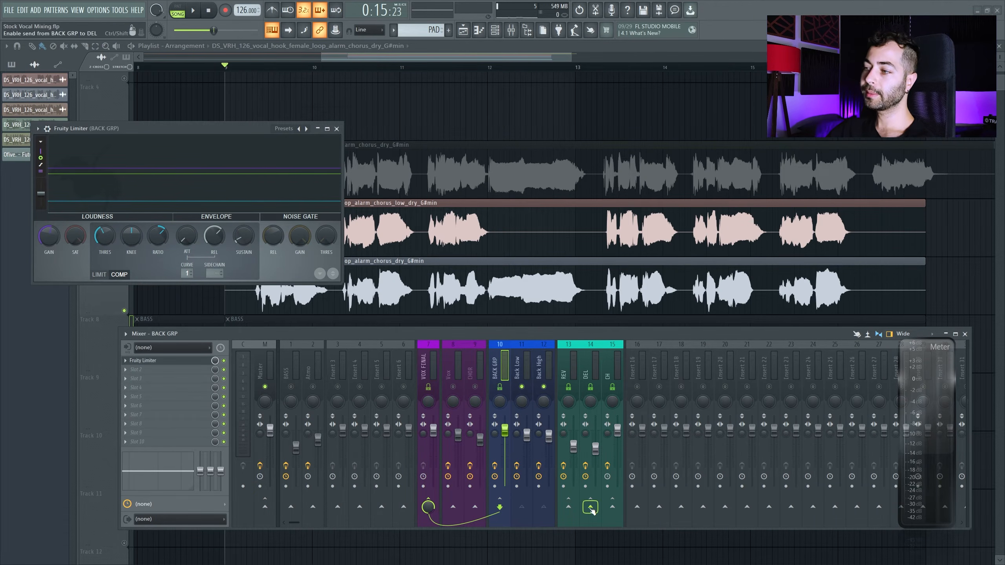
Fine-tune the BACK GRP limiter's compressor threshold and gain while the soloed harmonies play, and close the limiter
key(space)
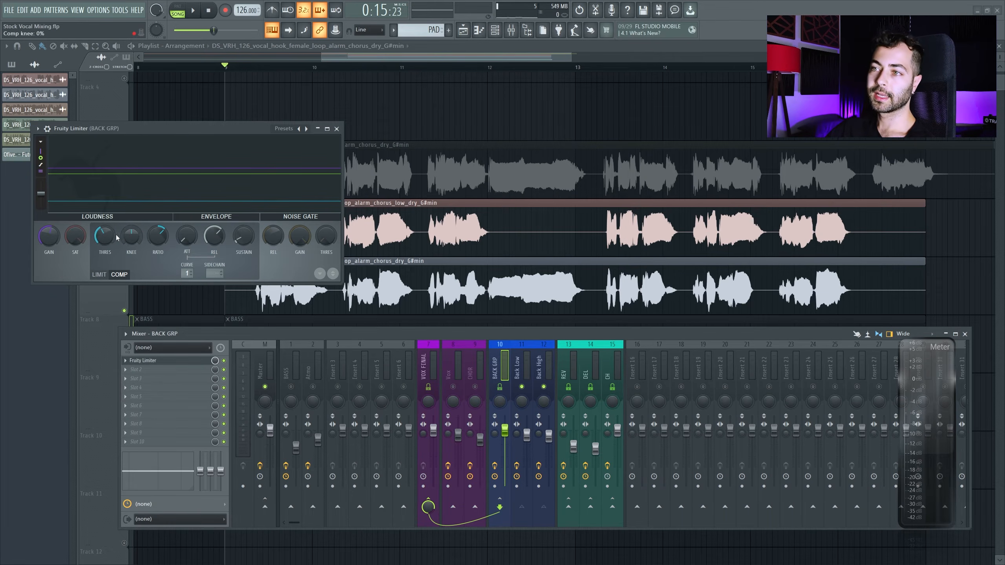
drag(105, 236, 104, 255)
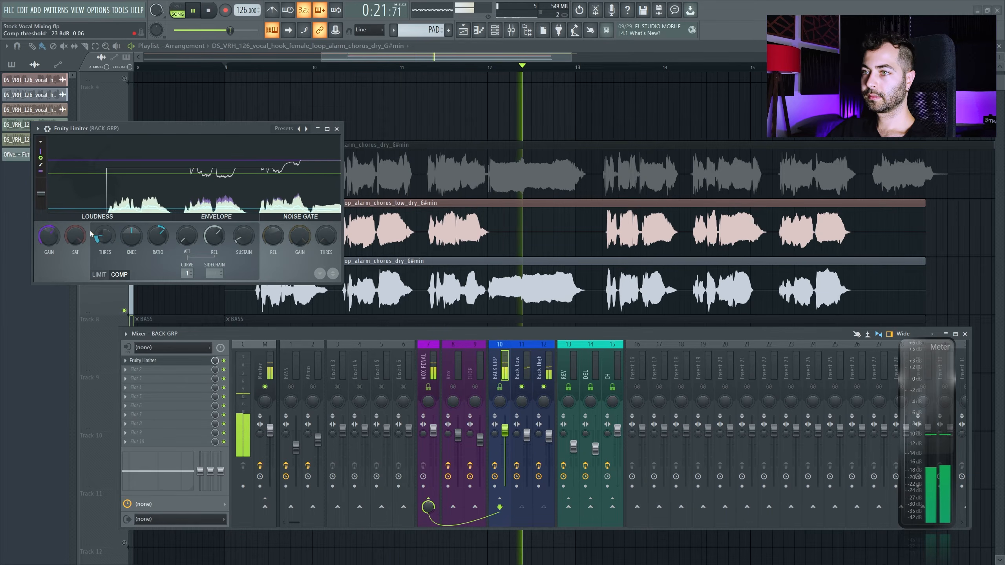
drag(49, 236, 103, 232)
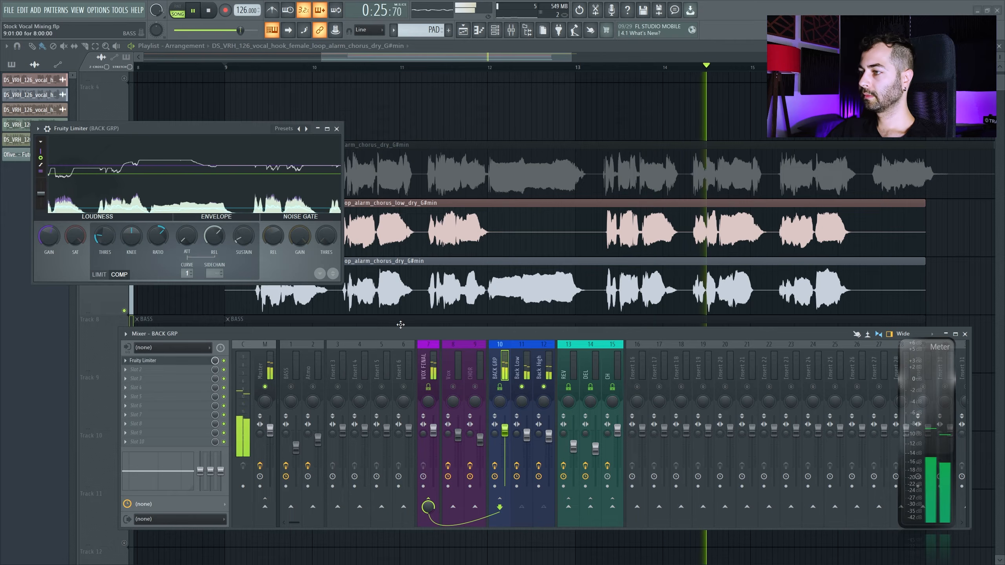
click(522, 361)
click(501, 362)
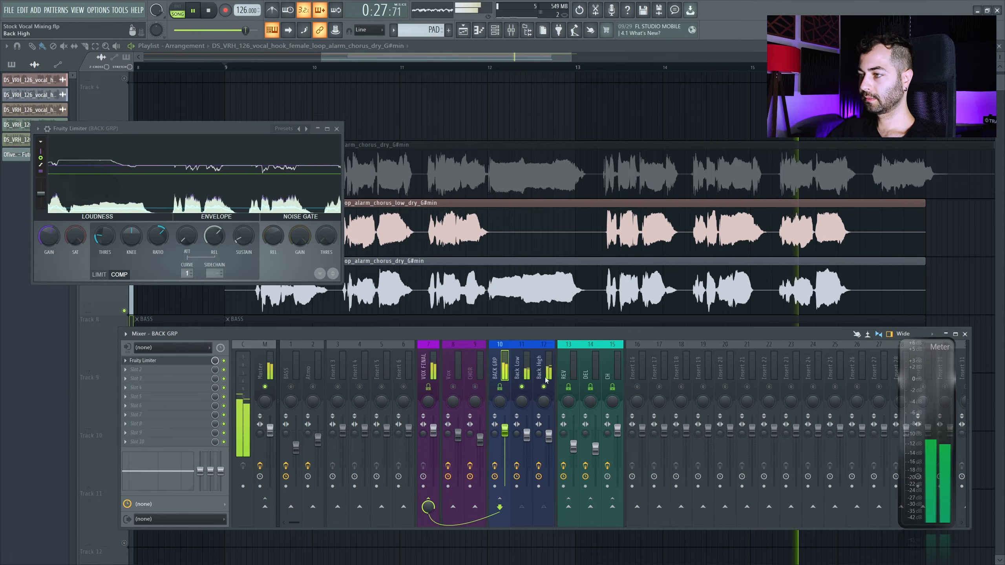
key(space)
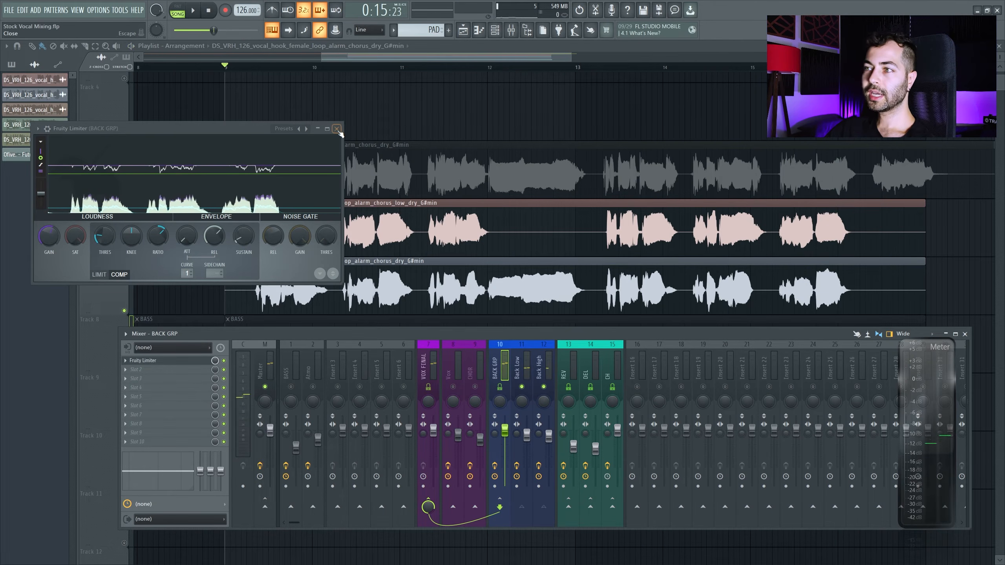
click(337, 129)
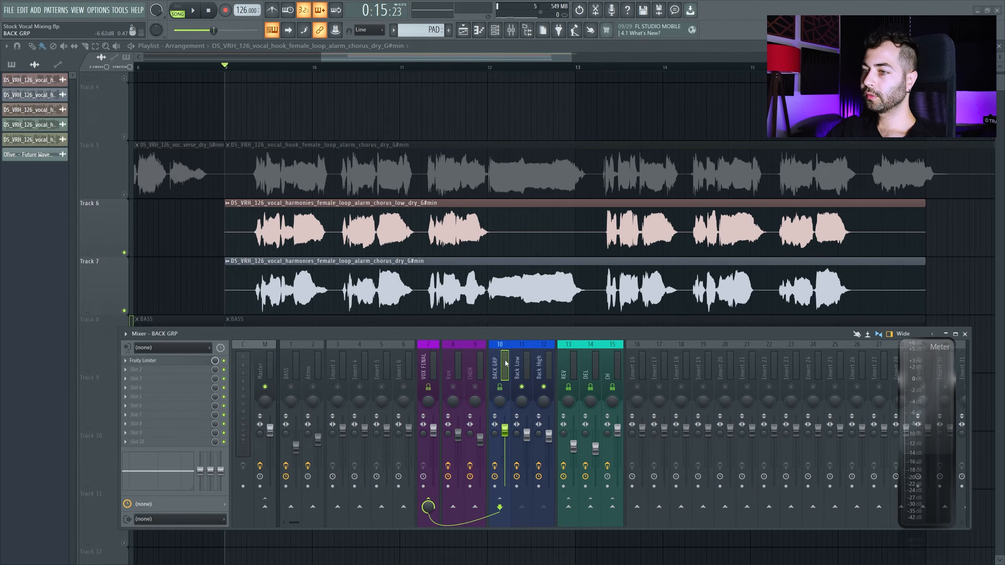
Route BACK GRP to REV, lower the send to about 61% while listening, and return the playhead to bar 9
click(574, 510)
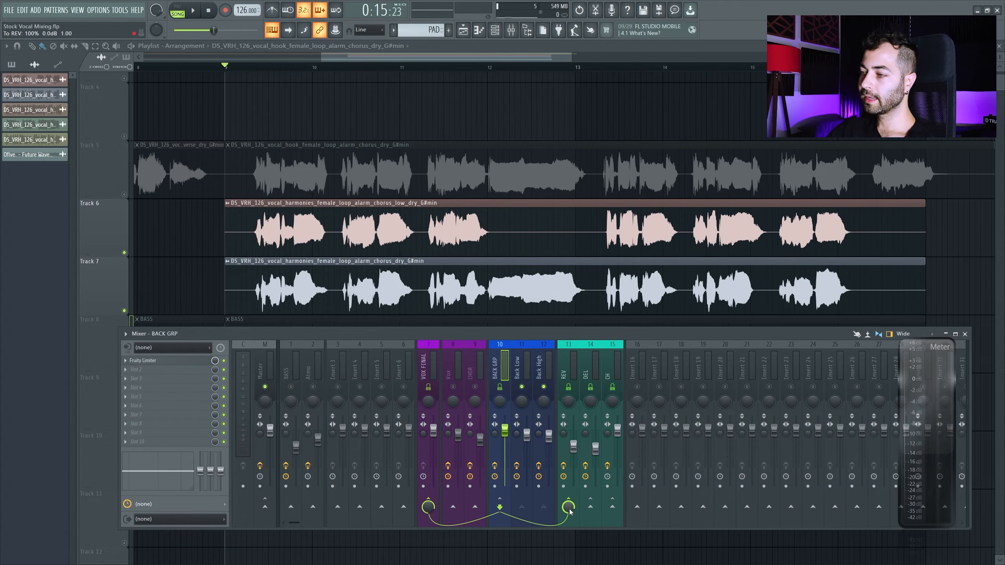
key(space)
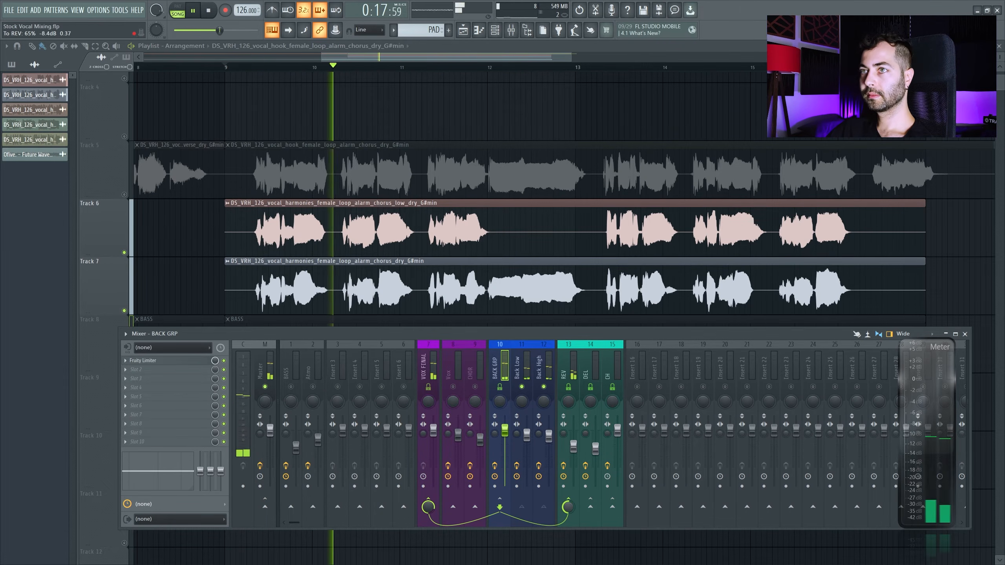
click(228, 67)
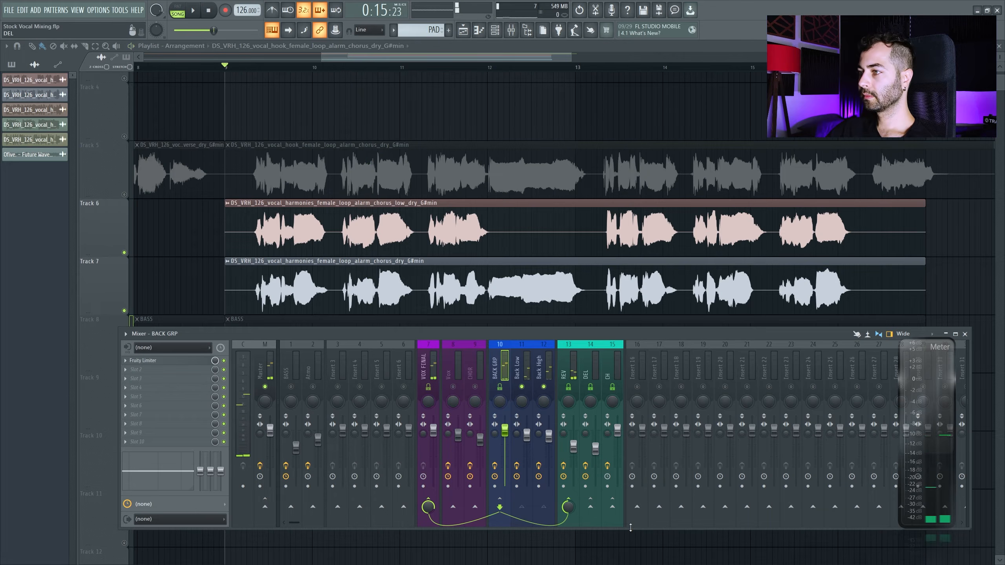
key(space)
click(228, 68)
Try a send from the BACK GRP track to DEL and remove it again
key(F9)
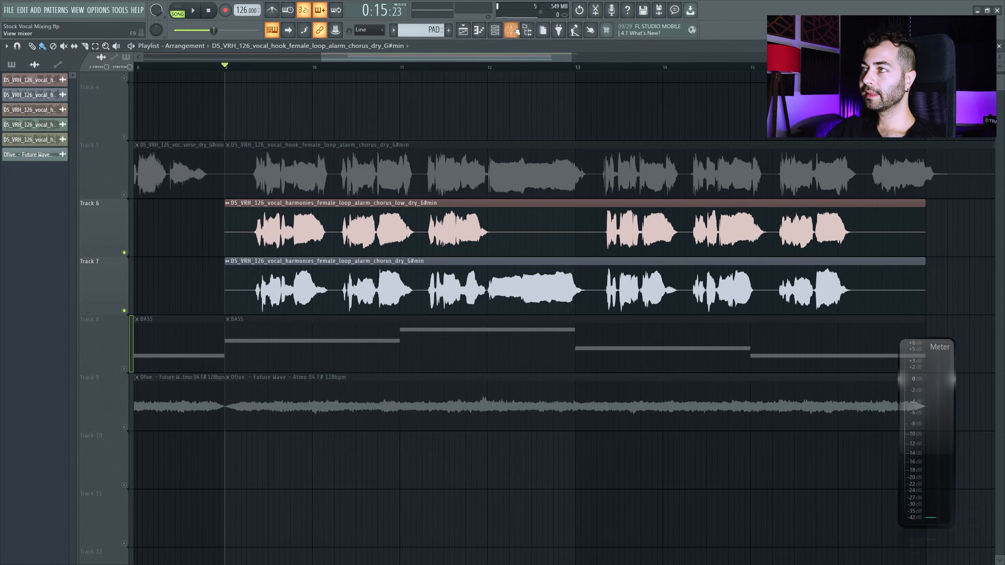
click(515, 31)
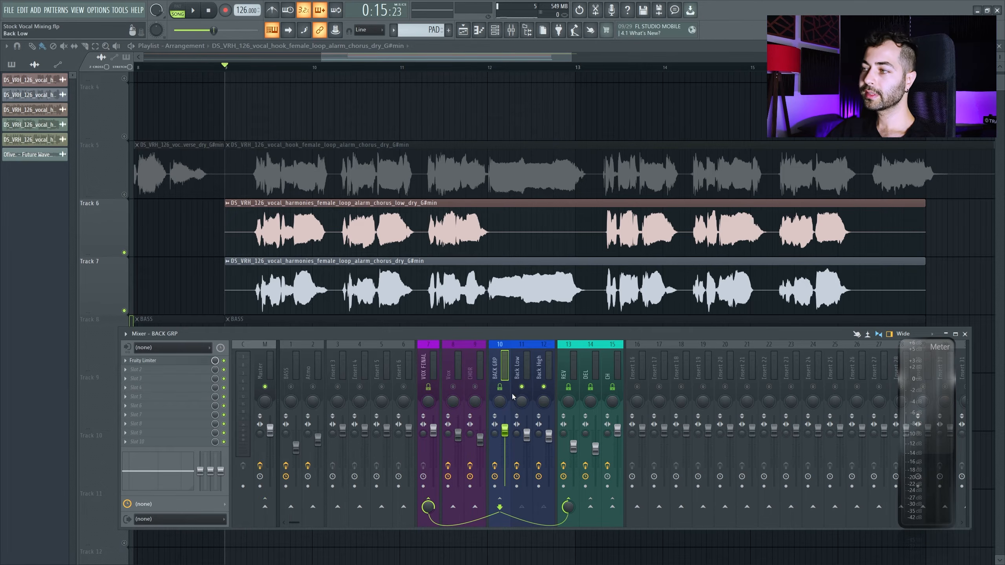
click(590, 507)
click(590, 506)
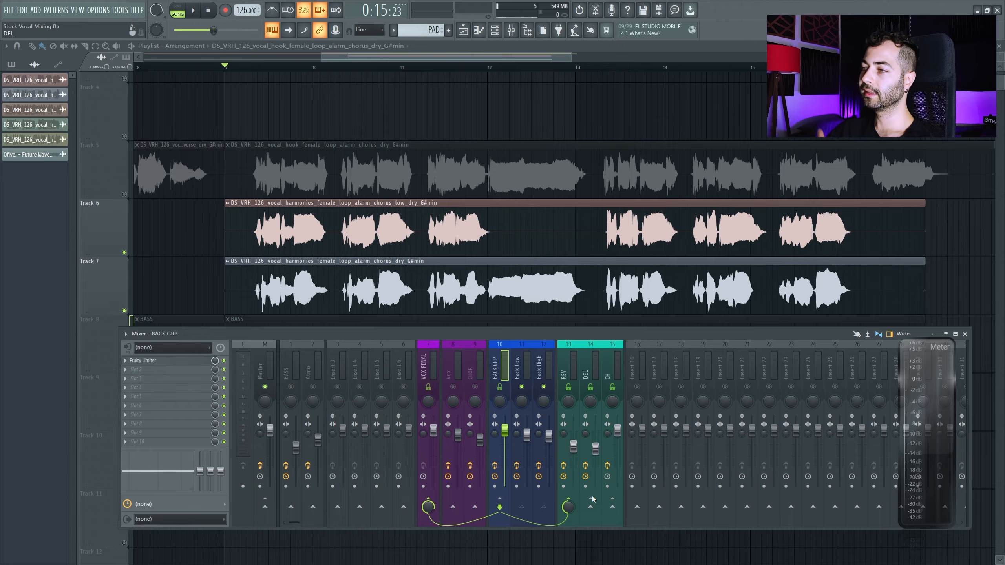
Inspect the Back High and Back Low mixer tracks and select the chorus hook clip on playlist track 5
click(539, 368)
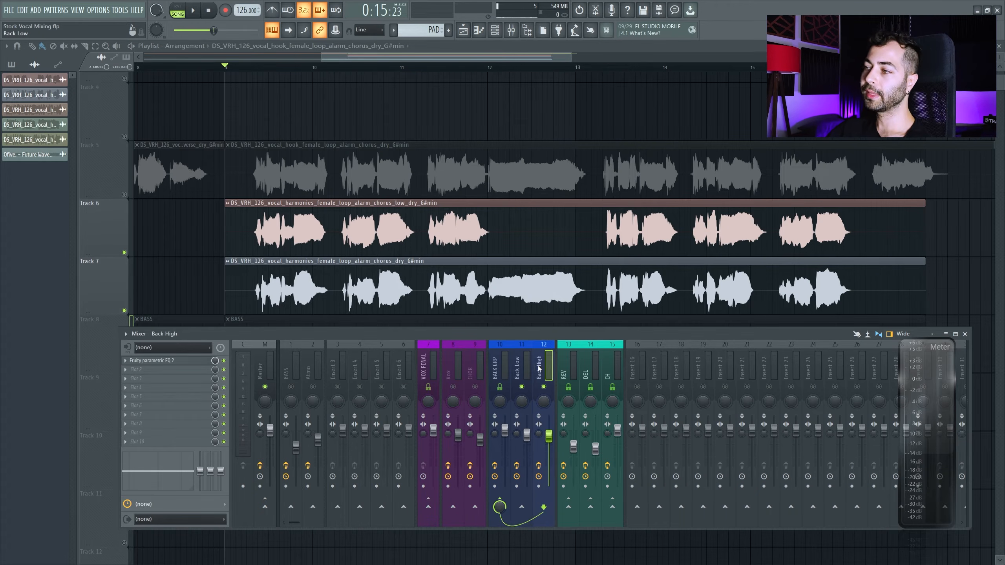
click(537, 370)
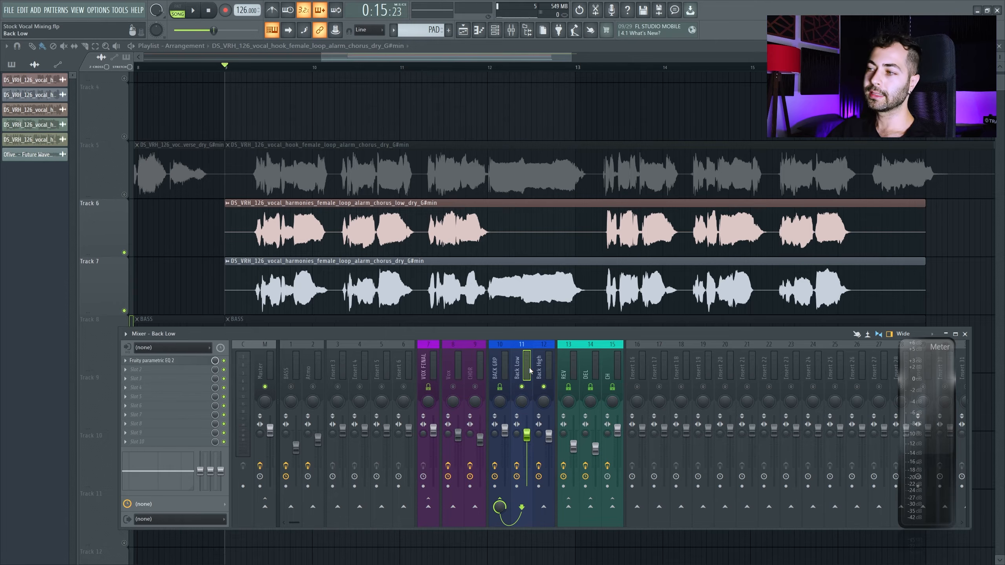
drag(256, 158, 762, 176)
key(F9)
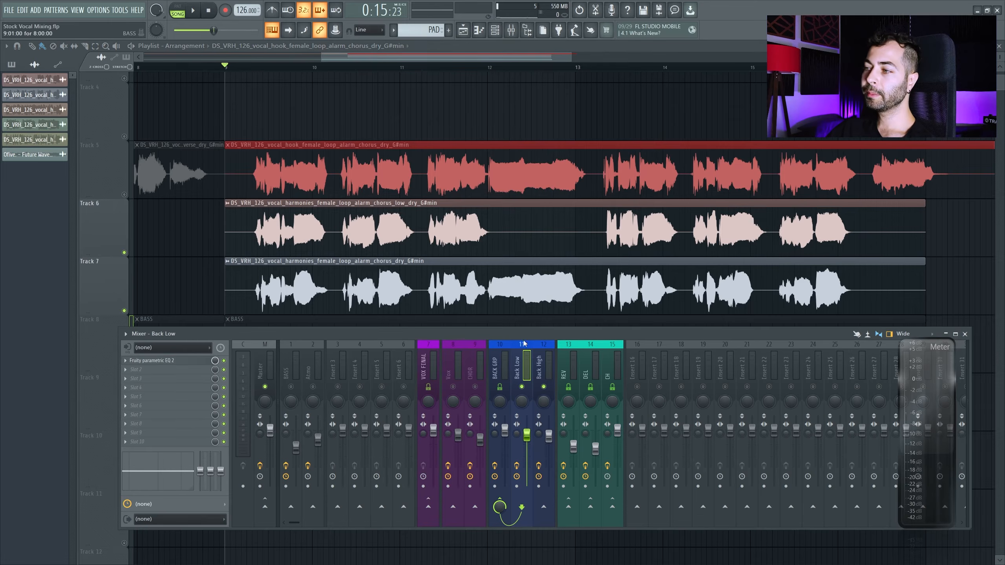
Route the BACK GRP track to CH and lower that send to about 70% during playback
click(506, 366)
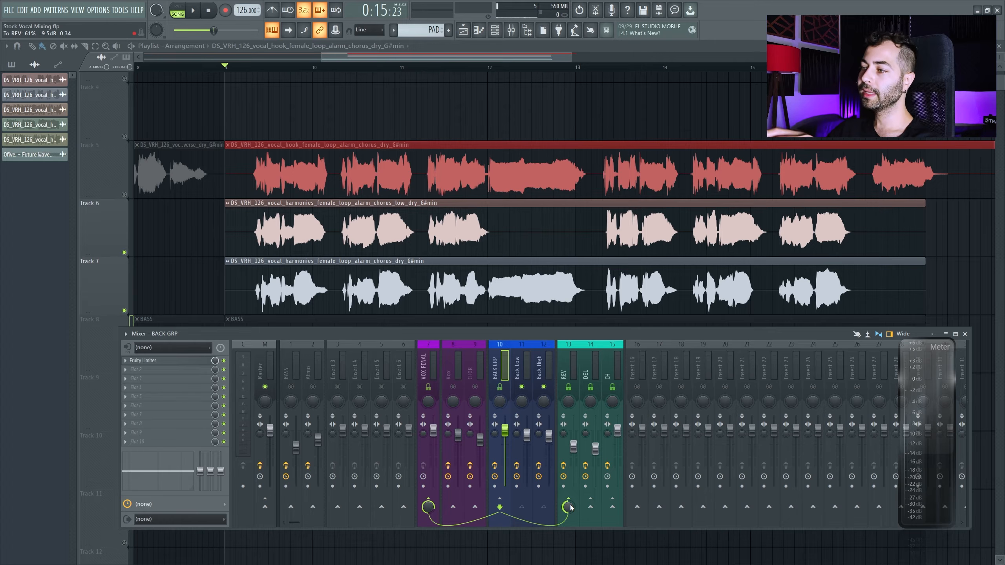
click(612, 507)
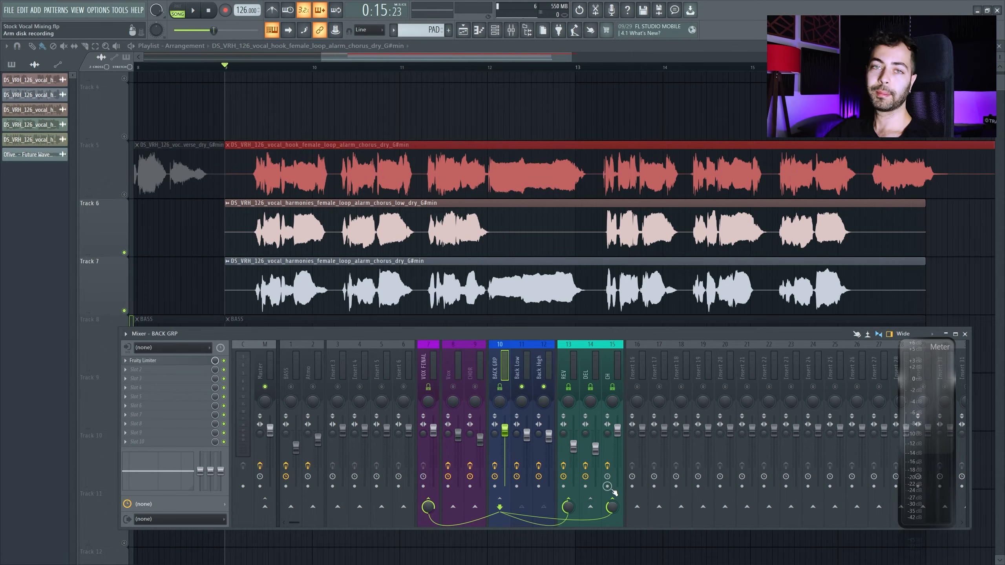
key(space)
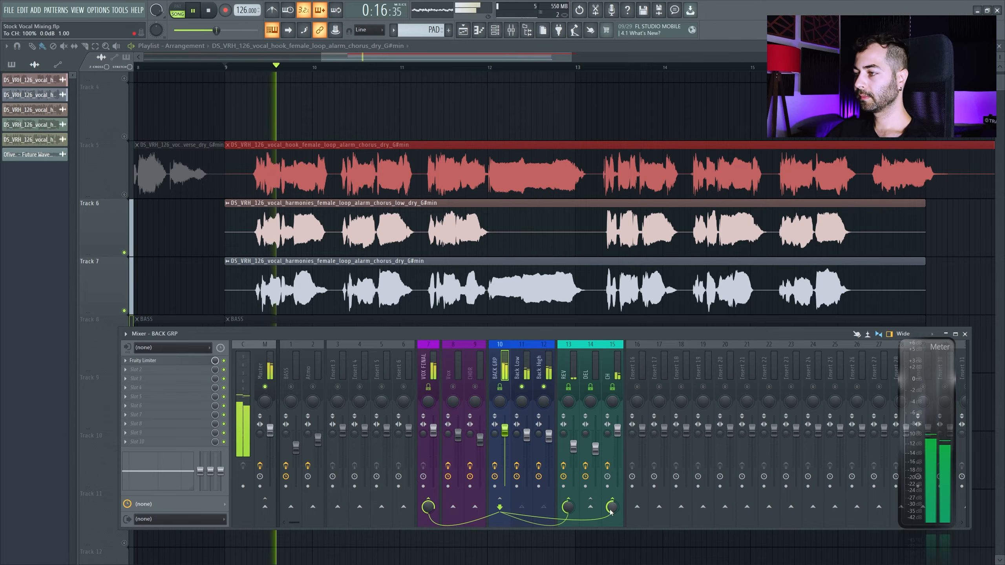
mouse_move(612, 507)
mouse_down()
mouse_move(612, 485)
mouse_move(612, 520)
mouse_up()
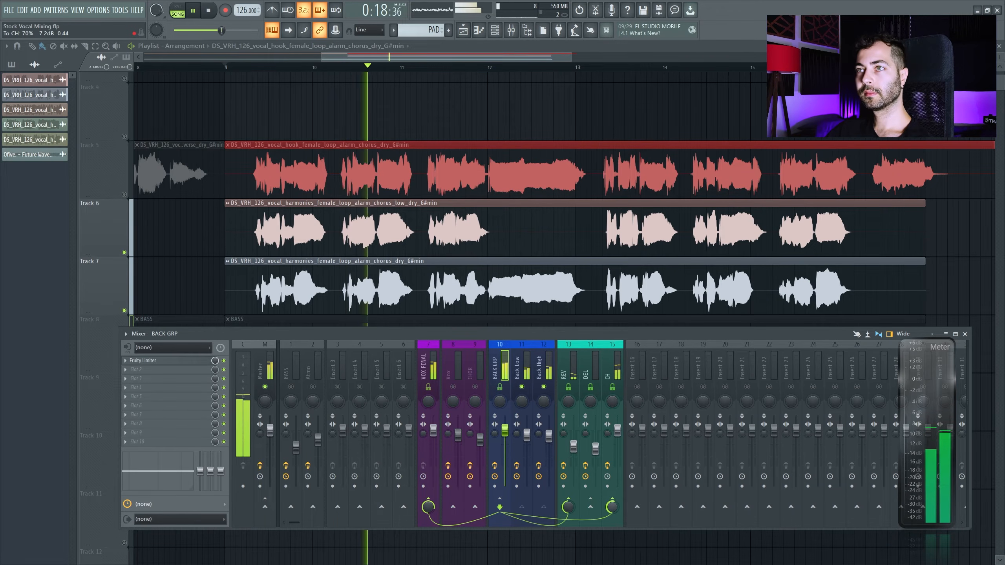
Deselect the hook clip, unsolo harmony tracks 6 and 7, and play the full arrangement from the start
key(F9)
scroll(414, 292, down, 5)
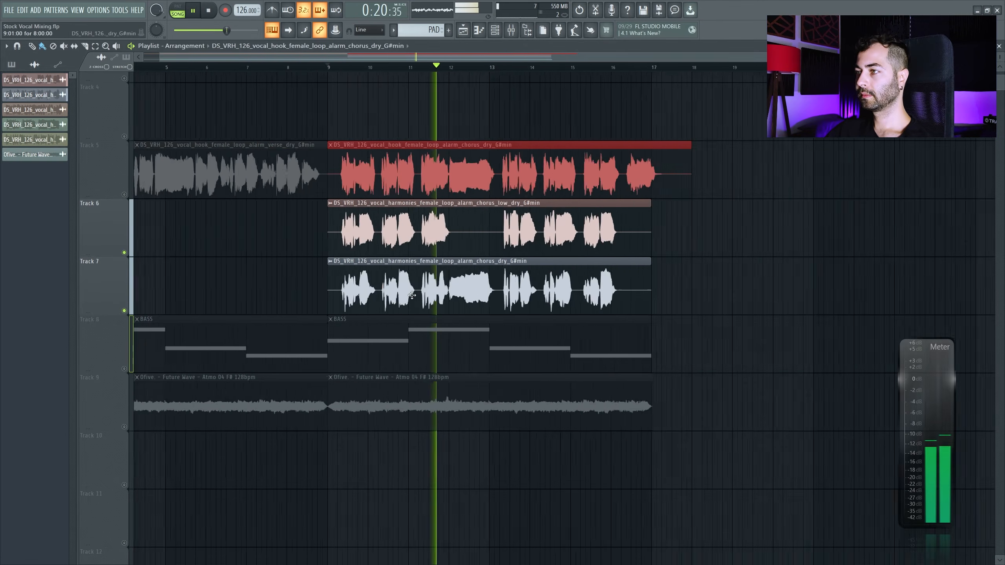
scroll(727, 294, down, 1)
click(727, 294)
right_click(729, 298)
scroll(188, 332, down, 3)
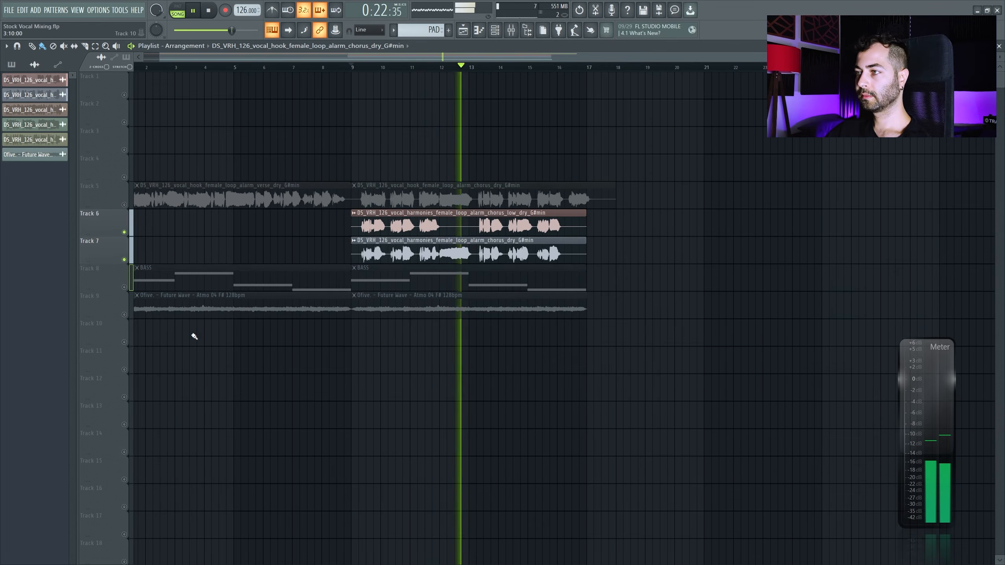
key(space)
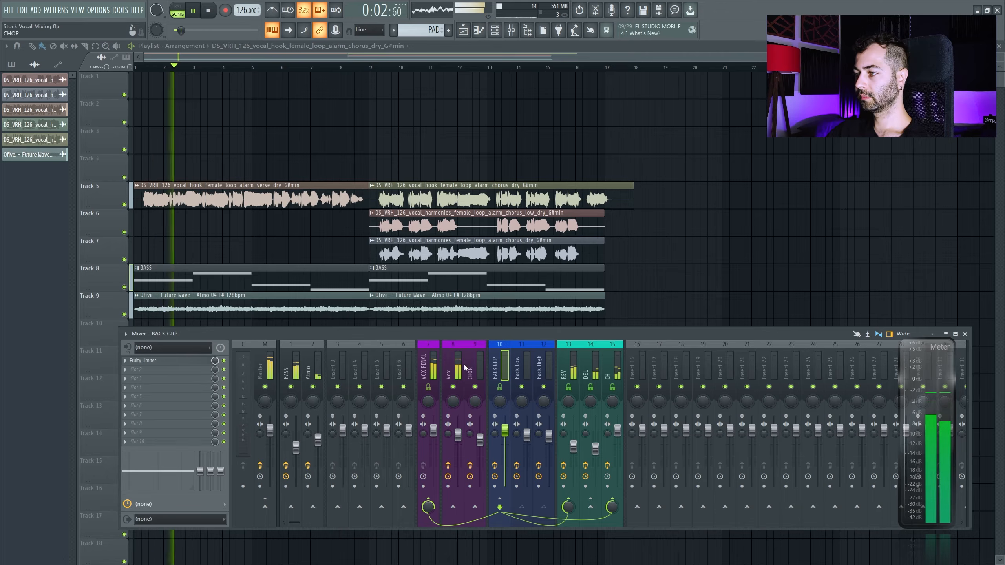
Set the Vox track's sends to about 91% for REV and 92% for DEL, slightly raise the CHOR volume, and stop playback
click(459, 441)
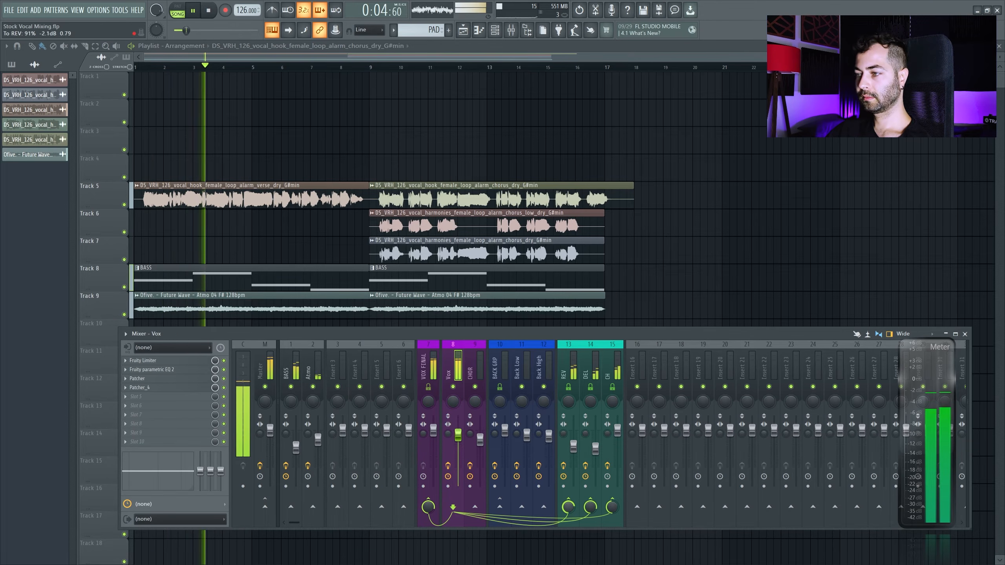
drag(565, 512, 590, 499)
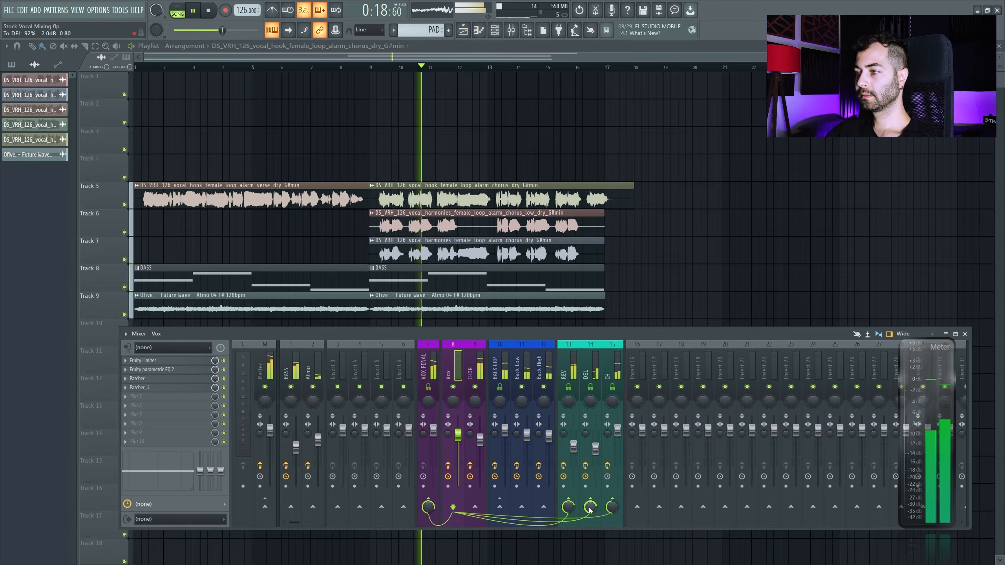
drag(481, 441, 481, 440)
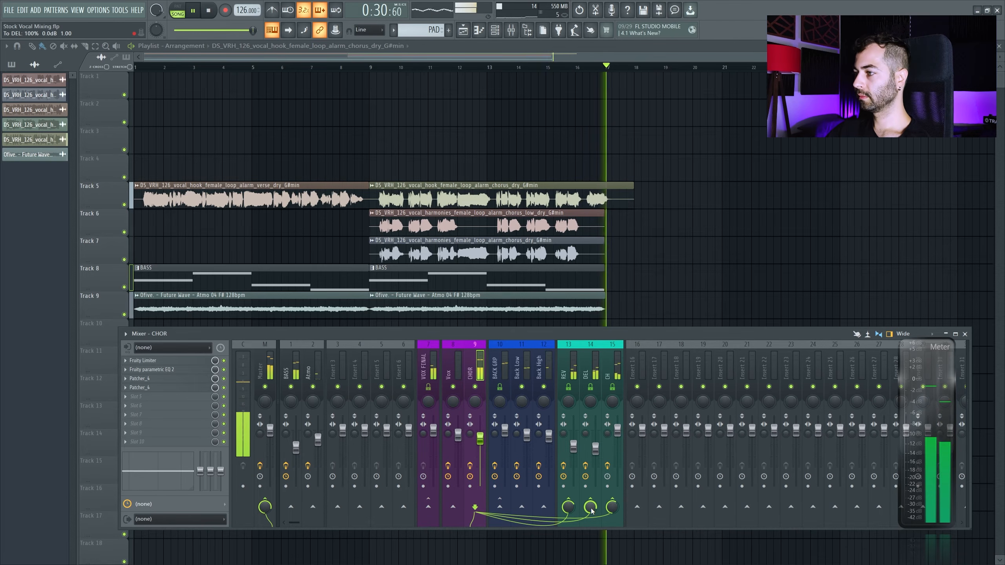
key(space)
Add Fruity Parametric EQ 2 to the VOX FINAL mixer track and enlarge the plugin window
click(455, 364)
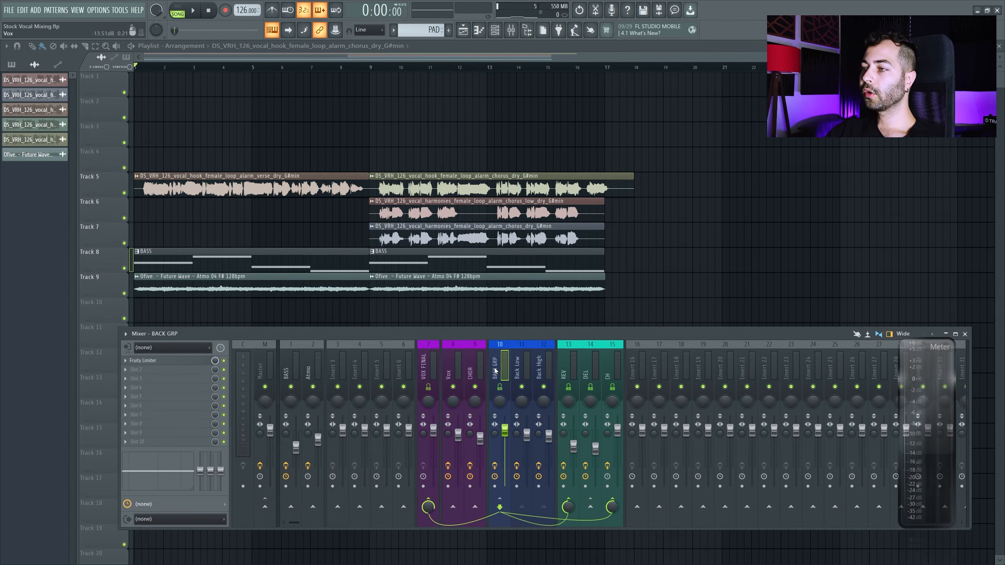
click(422, 369)
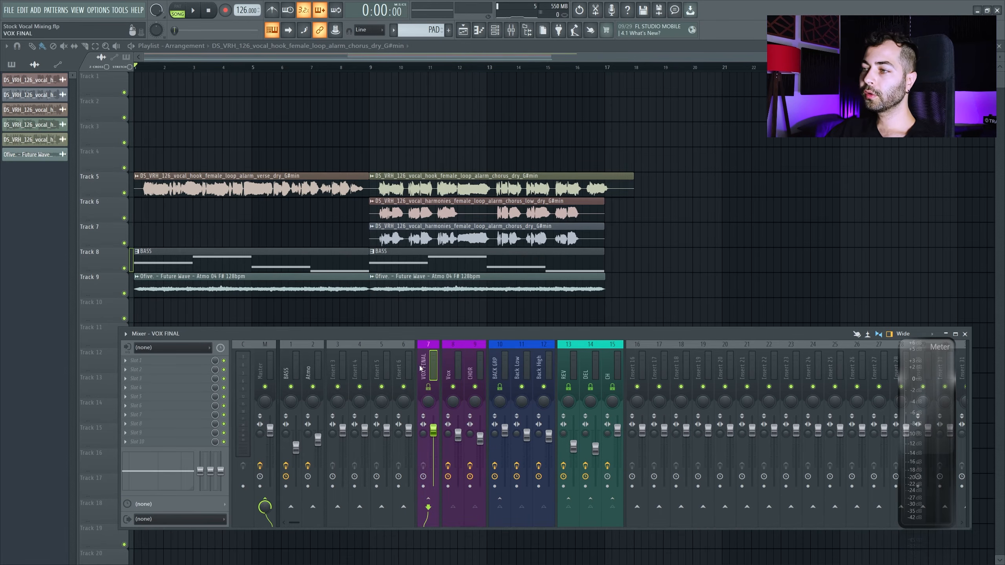
click(193, 362)
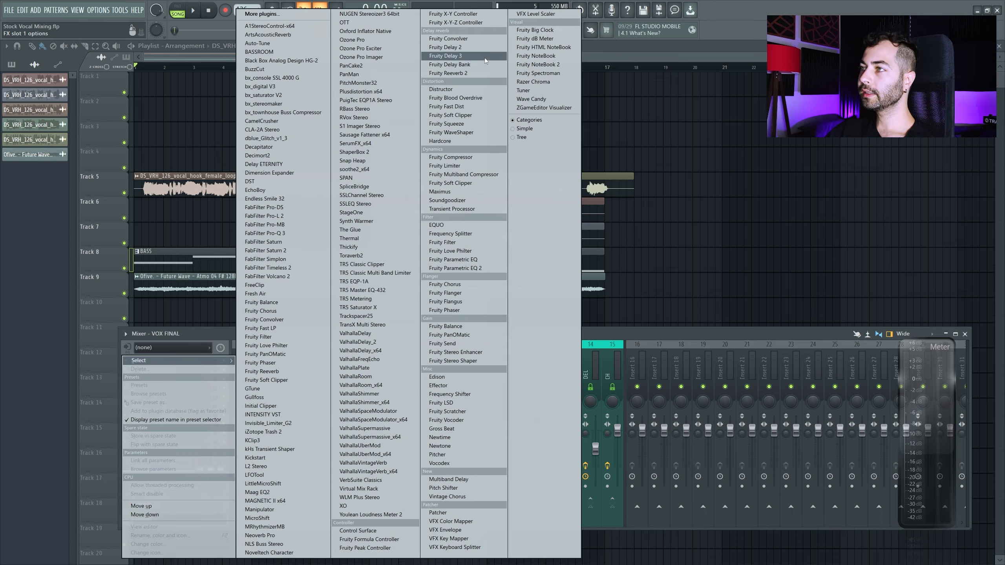
click(466, 268)
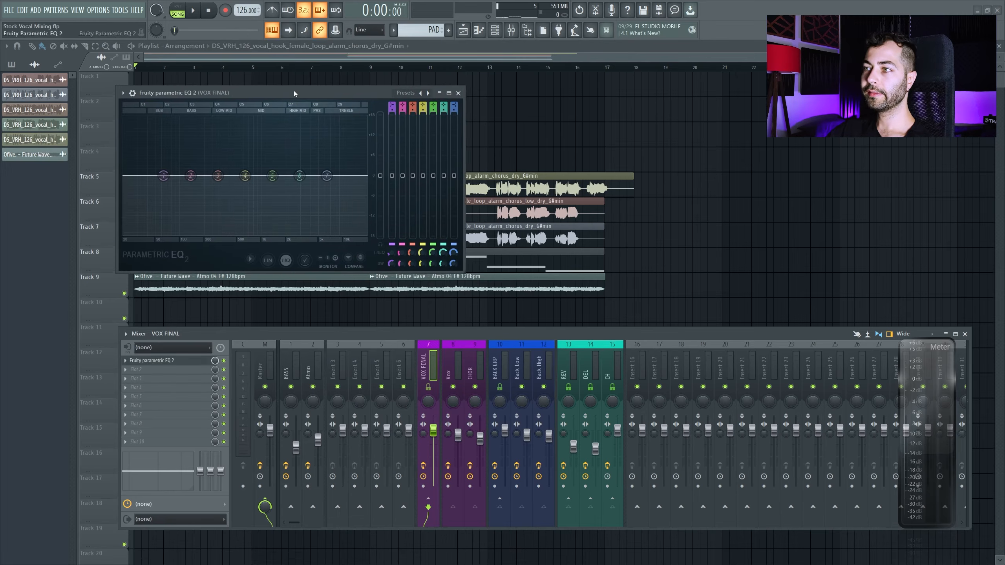
drag(466, 273, 676, 408)
drag(421, 95, 443, 98)
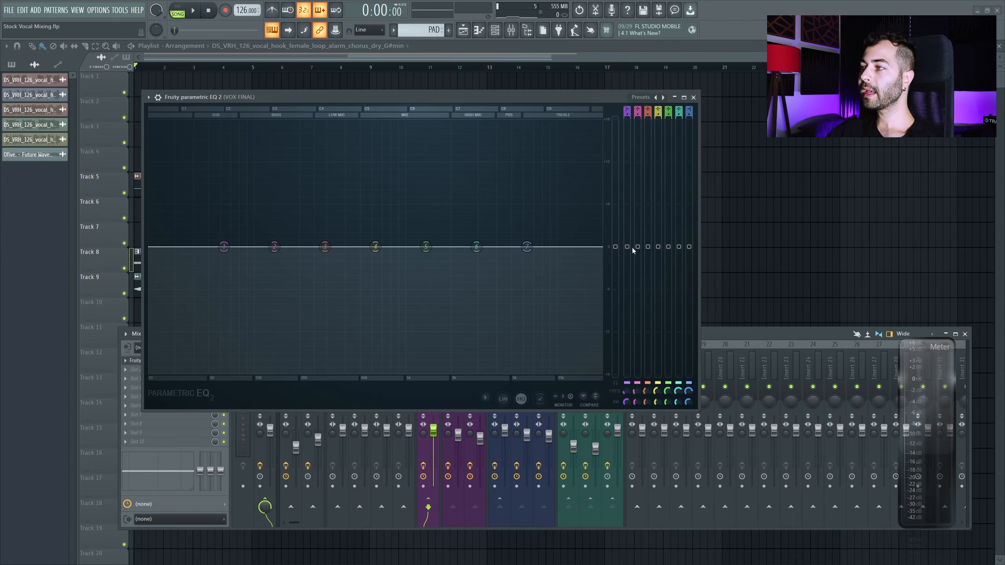
Boost EQ band 6 by about 1.4 dB around 6439 Hz and slightly raise bands 5 and 7 during playback, and close the EQ
key(space)
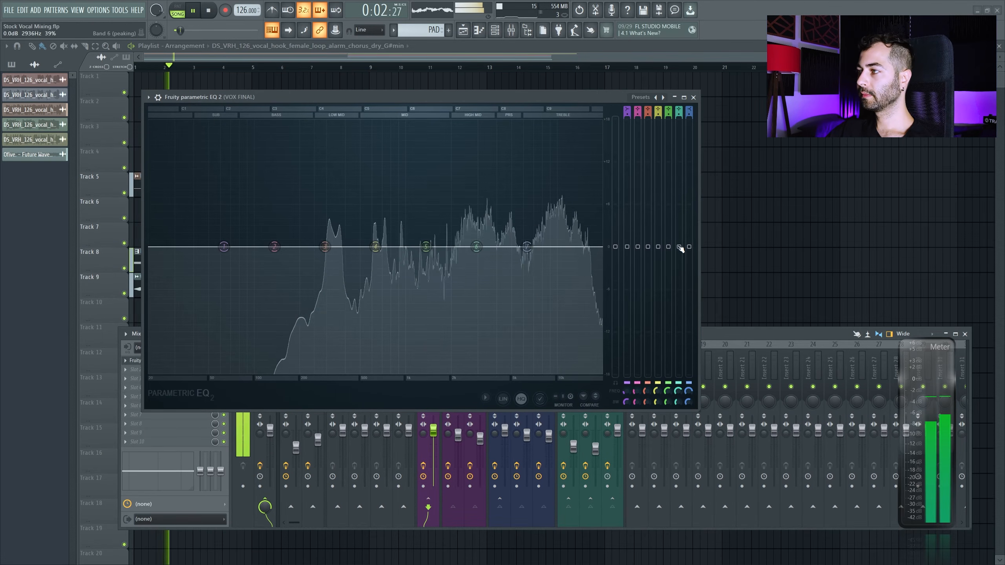
drag(678, 246, 679, 221)
drag(479, 221, 528, 237)
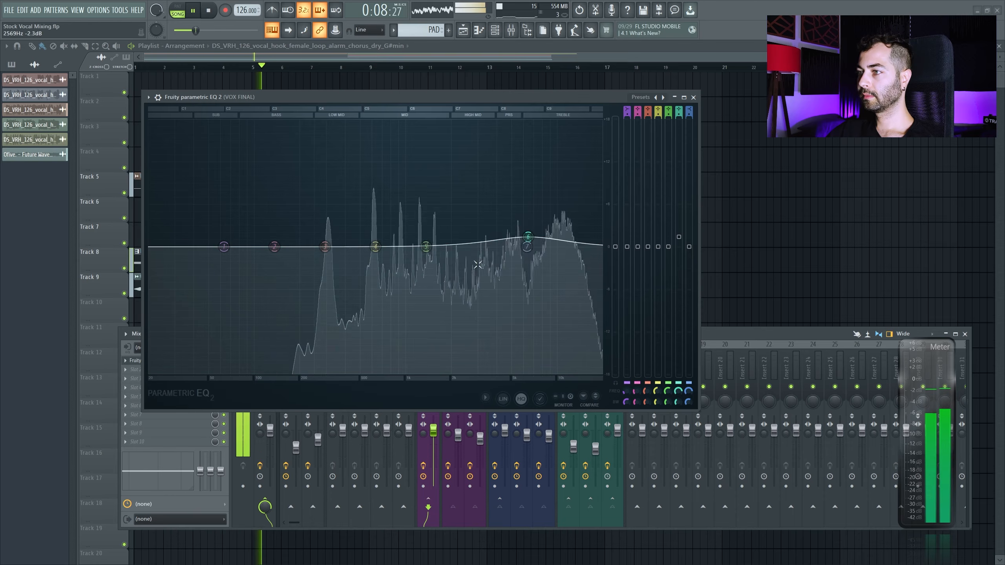
drag(658, 246, 689, 232)
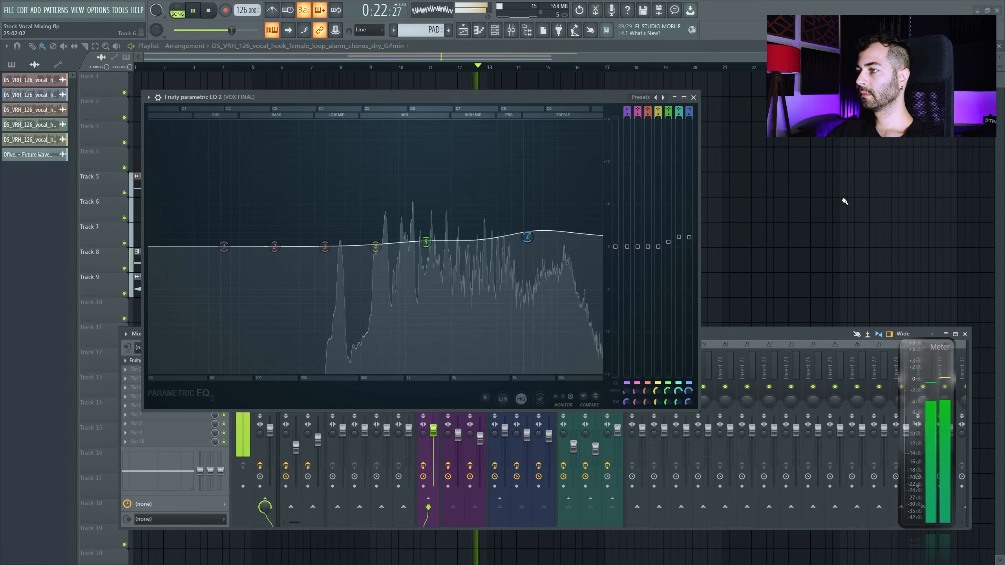
key(space)
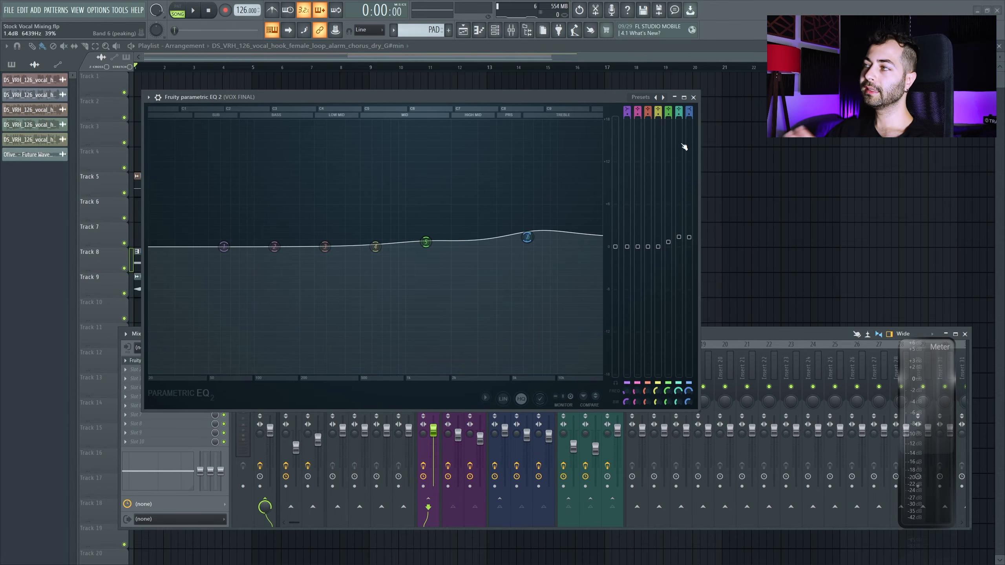
click(694, 97)
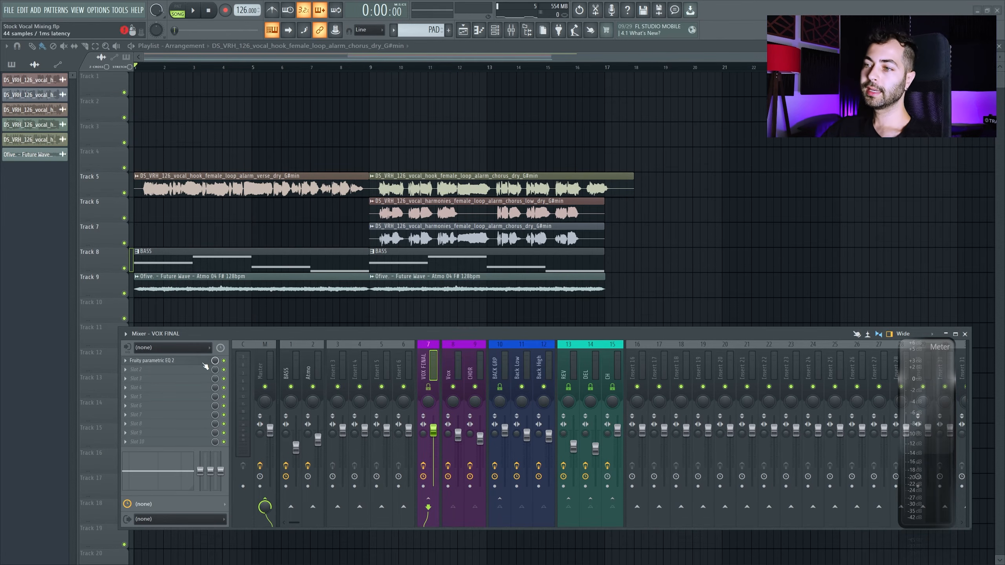
Add Patcher to VOX FINAL's second effect slot, load the 1K Compressor preset, and raise its compression knob slightly
click(138, 371)
click(438, 512)
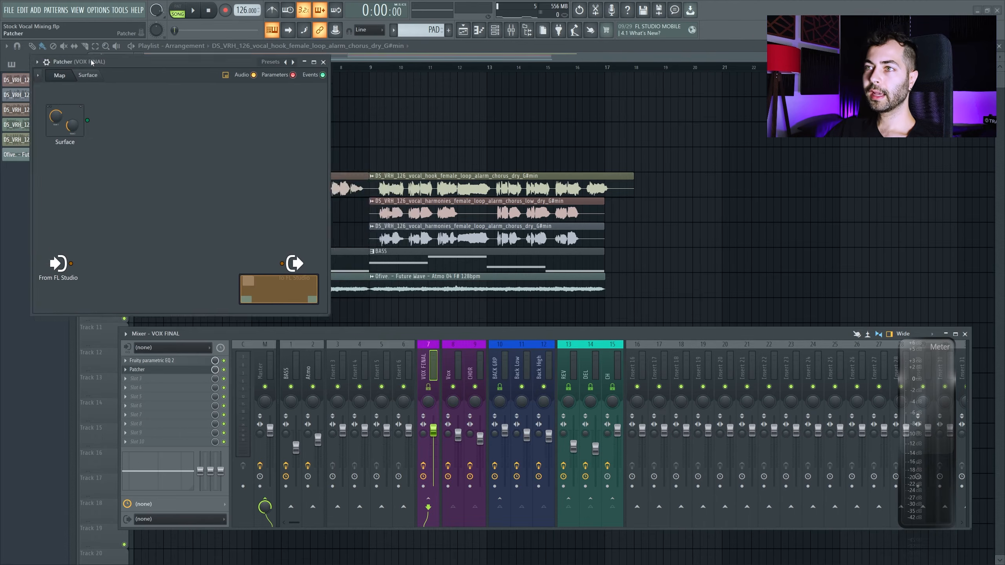
click(126, 96)
mouse_move(138, 133)
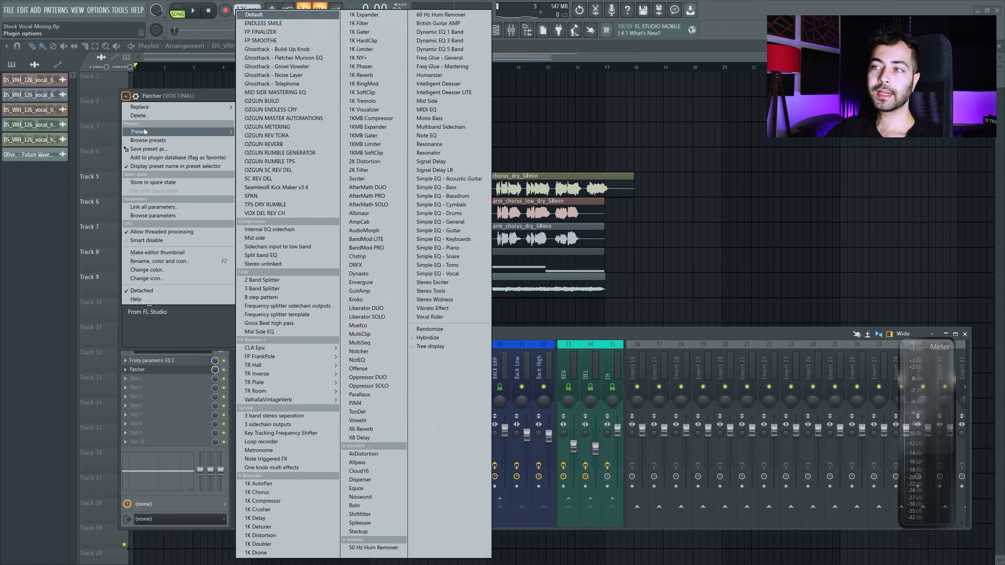
click(311, 499)
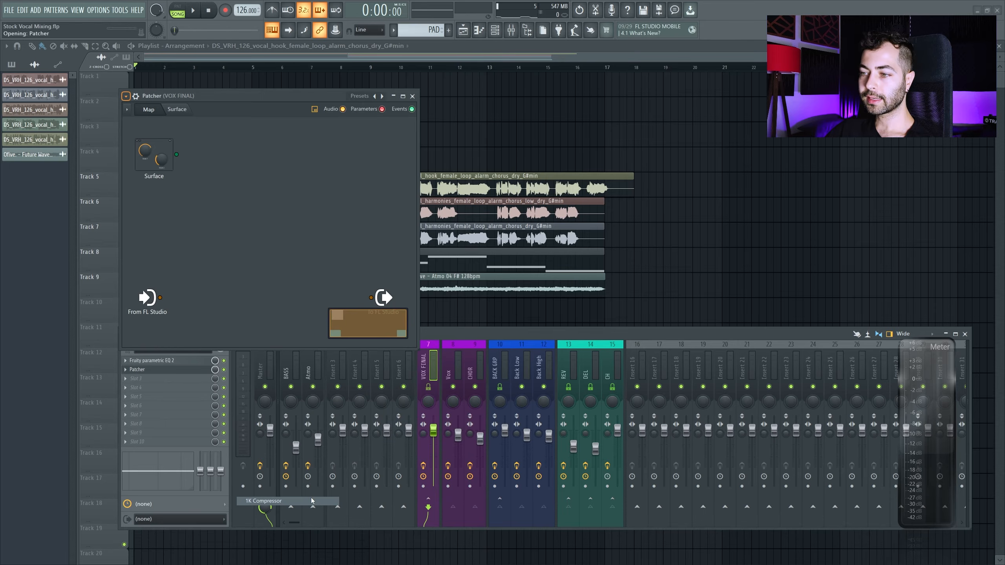
drag(224, 95, 249, 106)
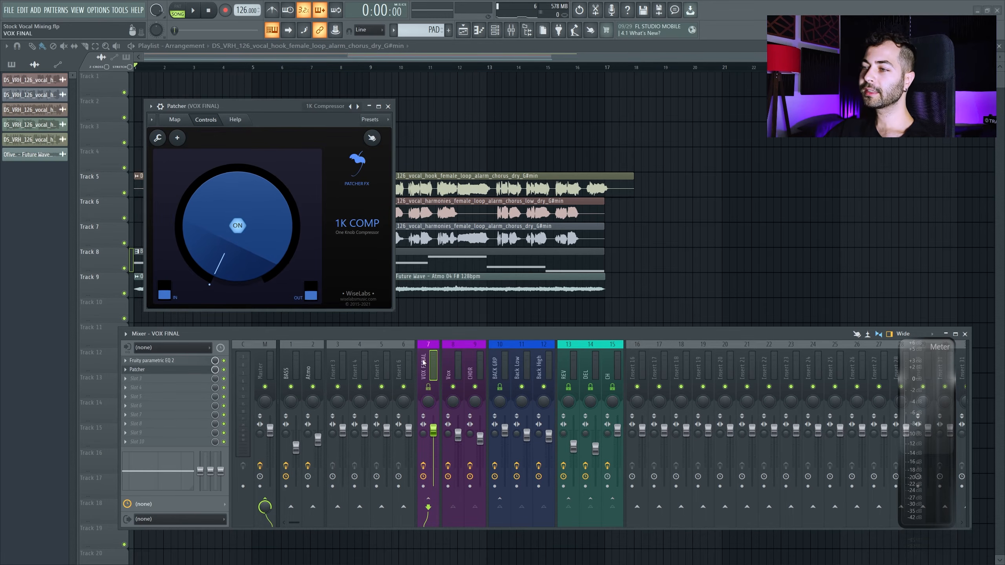
drag(201, 254, 201, 235)
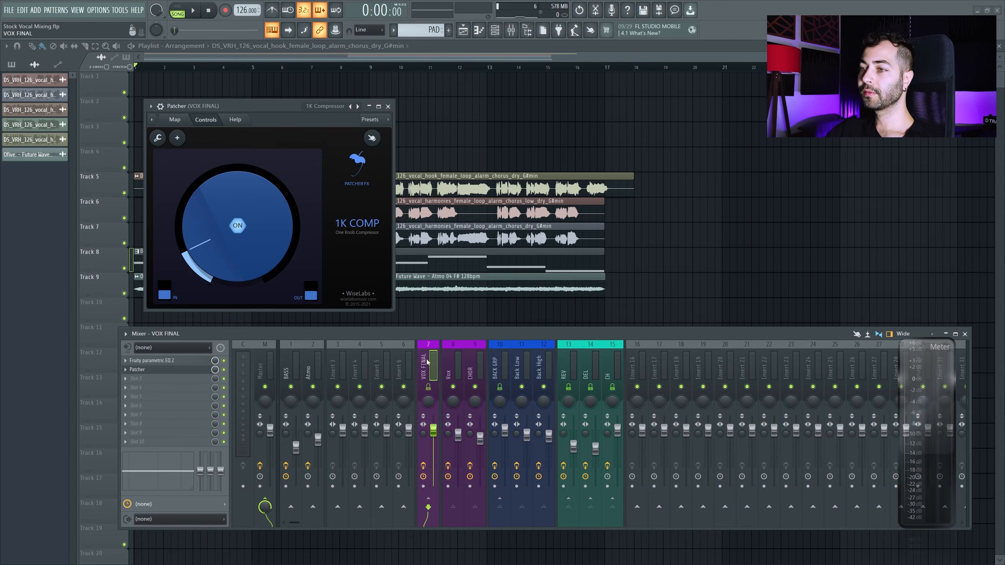
Review the backing vocal, REV, DEL, CH and lead vocal mixer tracks that feed VOX FINAL, and reselect VOX FINAL
click(519, 360)
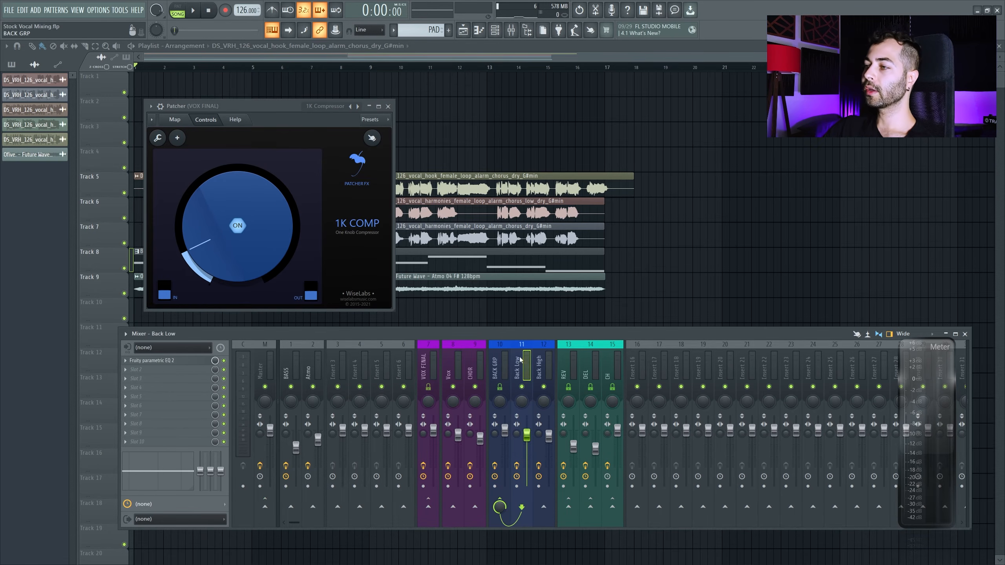
click(538, 360)
click(608, 365)
click(588, 368)
click(573, 366)
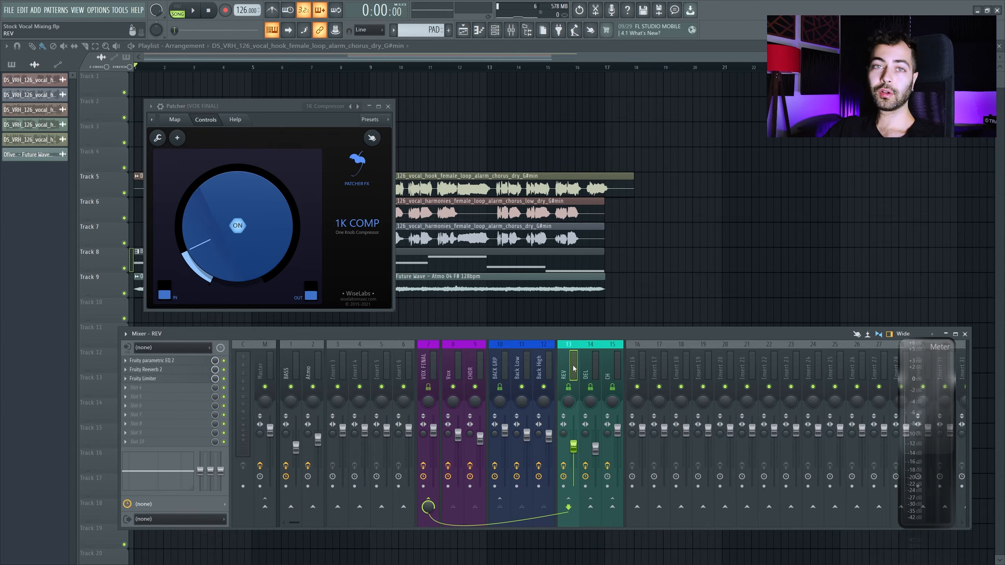
click(593, 367)
click(443, 362)
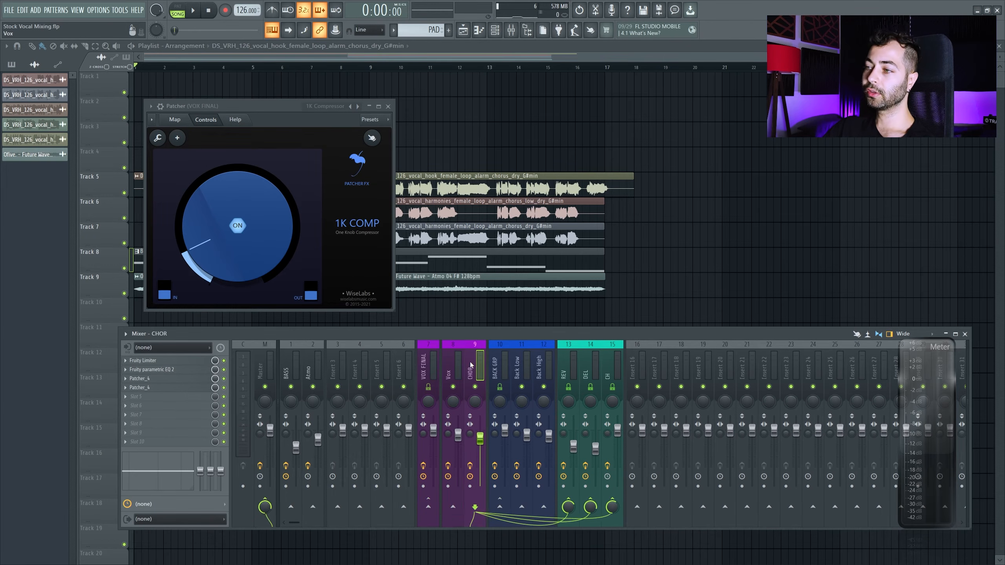
click(431, 398)
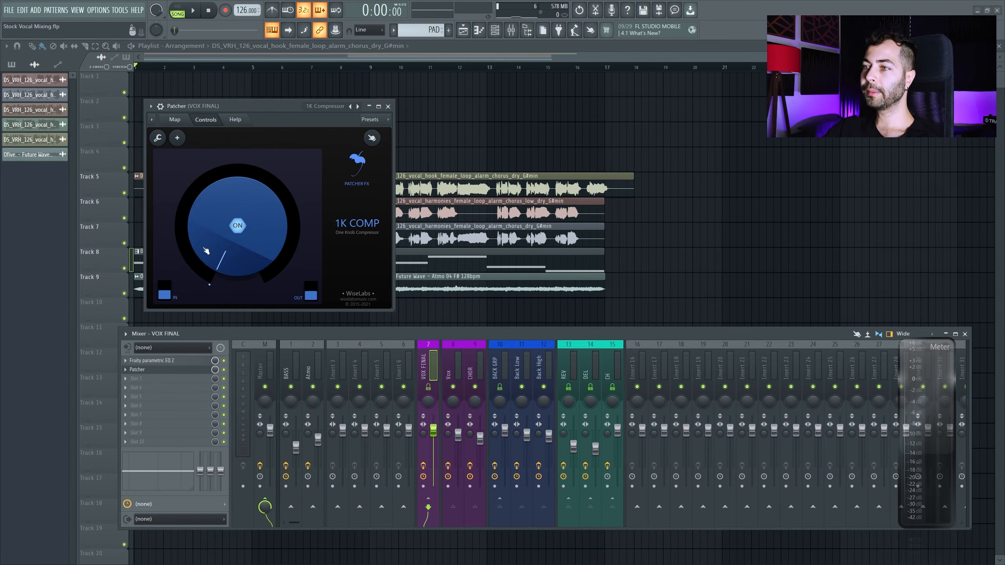
Fine-tune the 1K COMP knob to light compression while playing the arrangement, stop playback, and close the compressor
drag(207, 253, 206, 251)
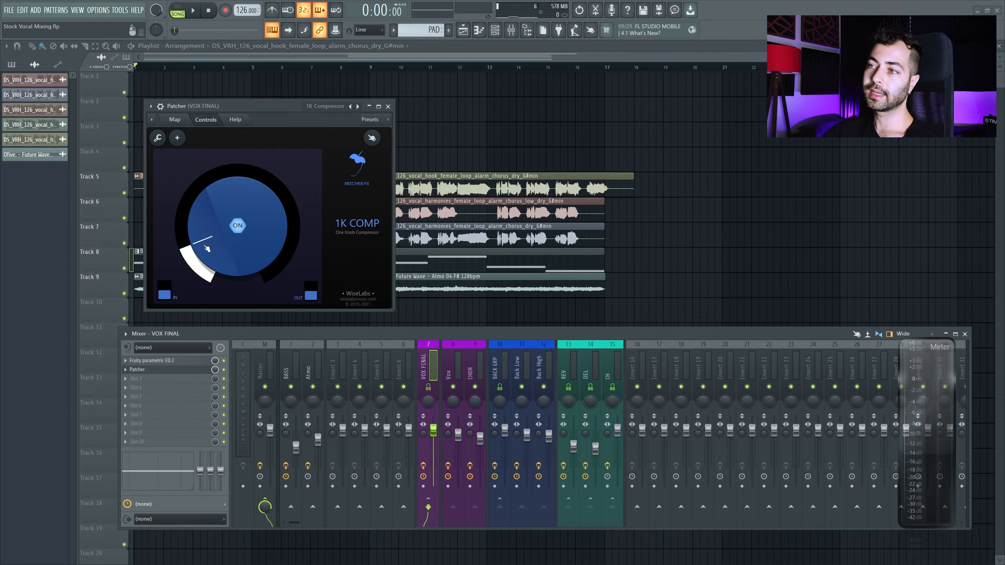
key(space)
mouse_move(206, 249)
mouse_down()
mouse_move(207, 222)
mouse_move(206, 247)
mouse_move(207, 229)
mouse_move(207, 245)
mouse_move(221, 238)
mouse_up()
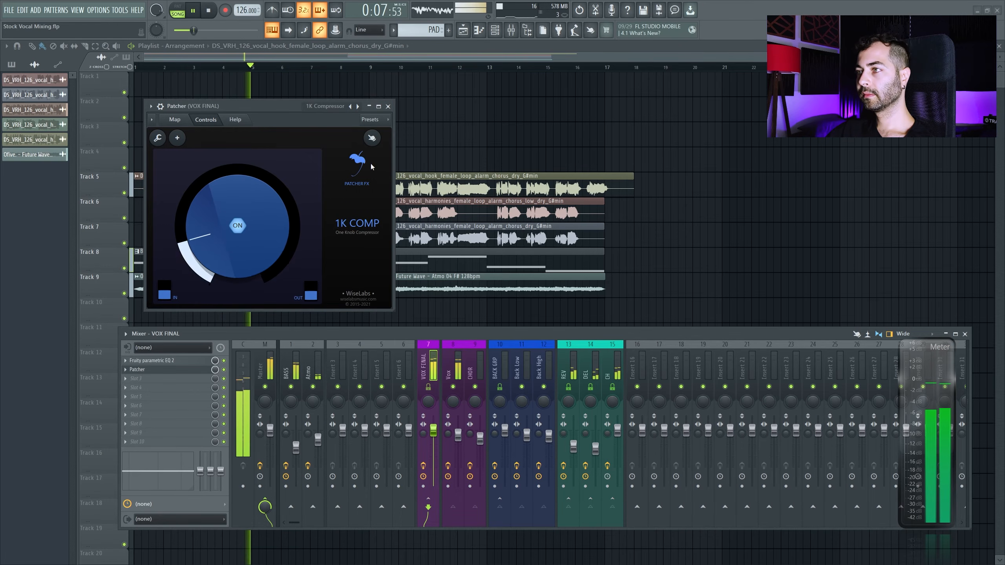
drag(228, 204, 227, 199)
click(453, 372)
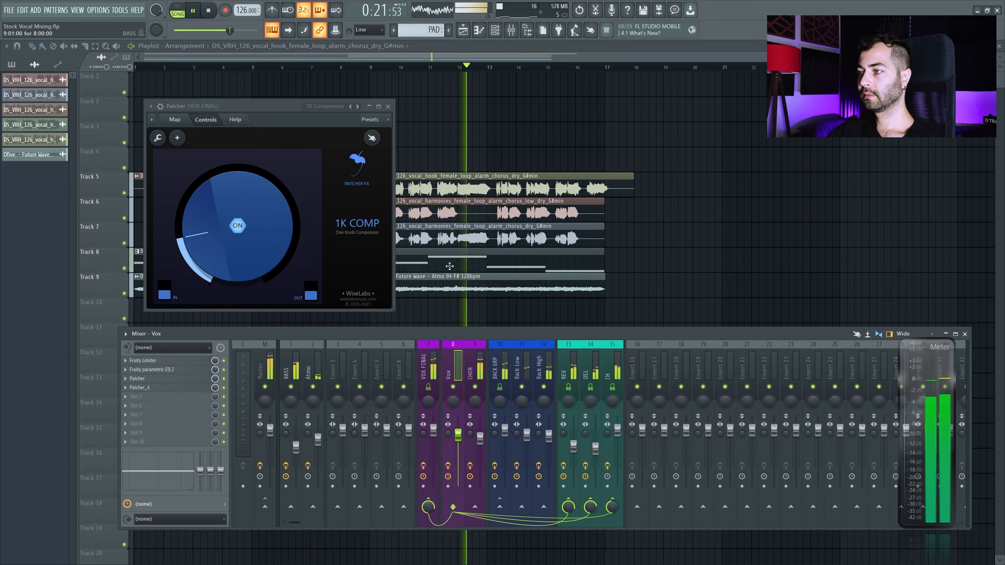
key(space)
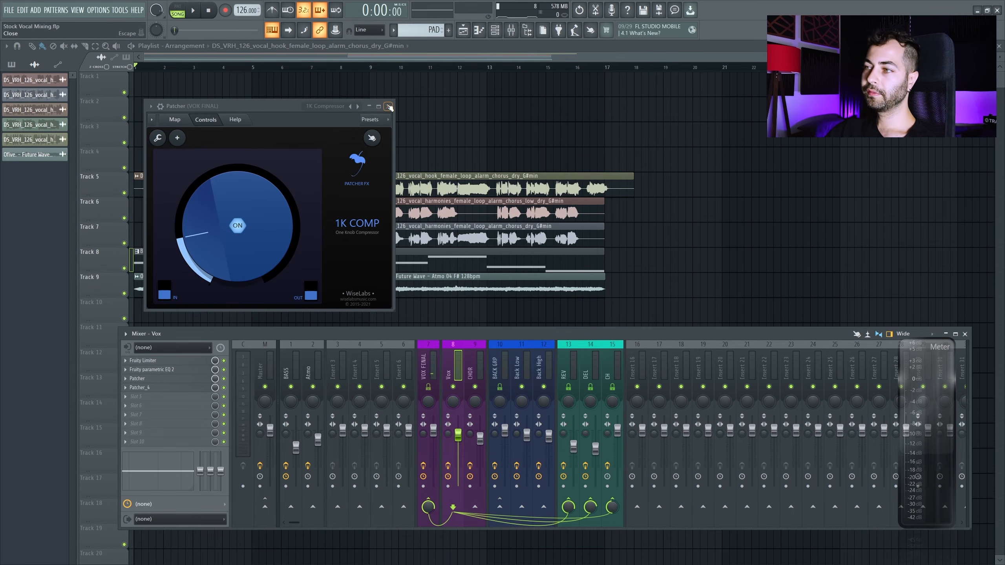
click(389, 106)
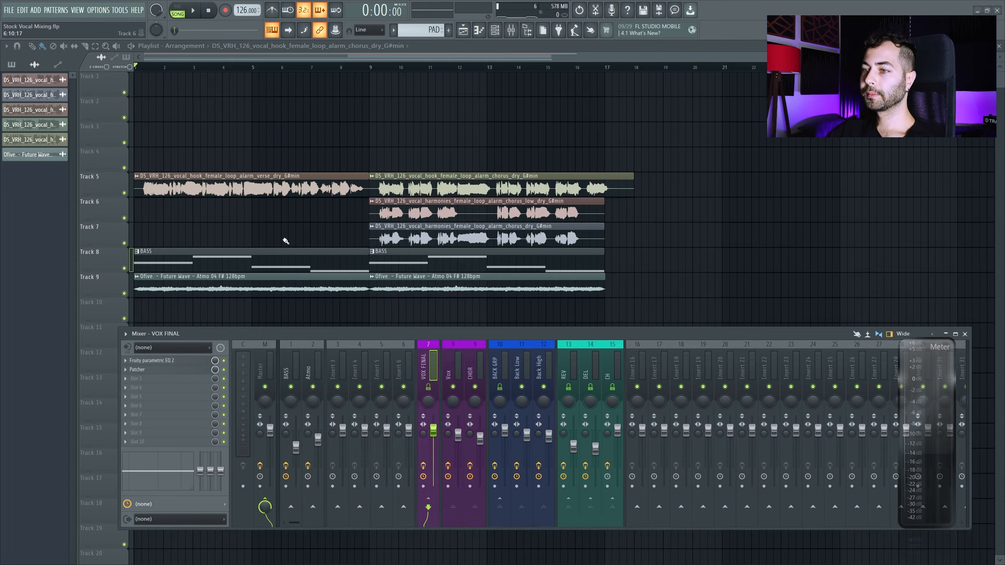
Hide the mixer and insert an empty playlist track directly below the lead vocal on track 5
key(F9)
scroll(113, 223, up, 5)
right_click(122, 195)
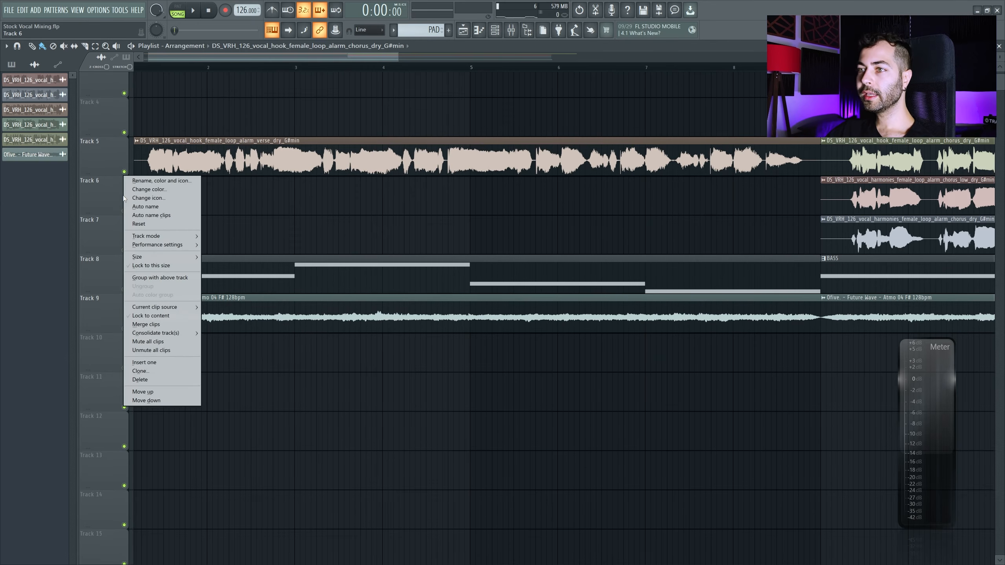
click(150, 371)
scroll(177, 216, up, 3)
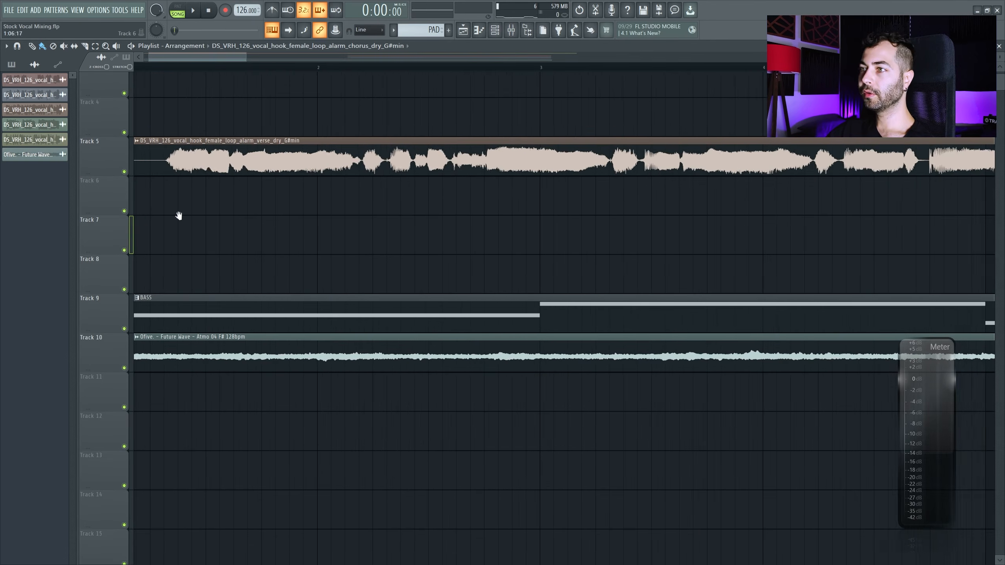
Create a volume automation clip for the verse vocal clip on playlist track 6
scroll(294, 223, up, 1)
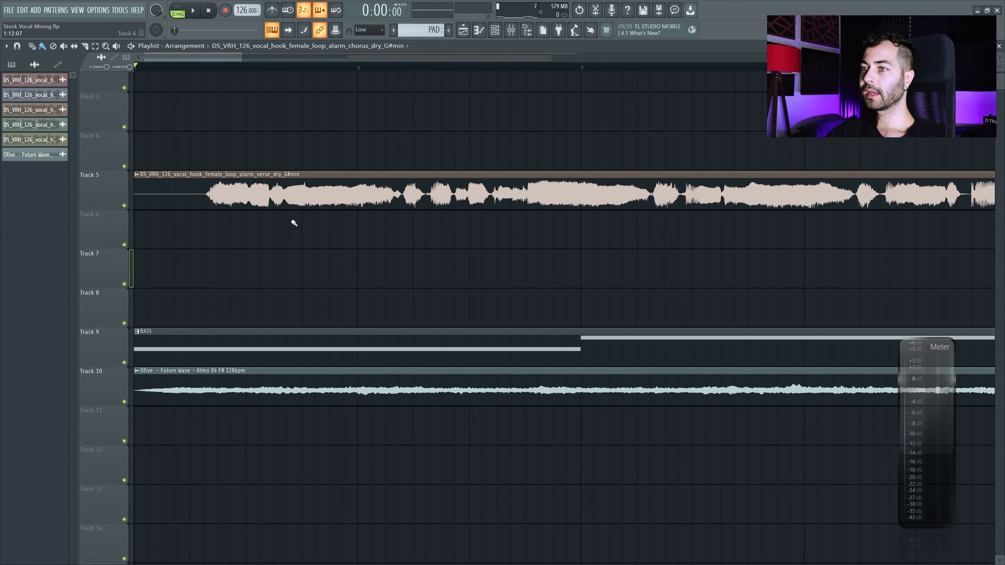
right_click(138, 178)
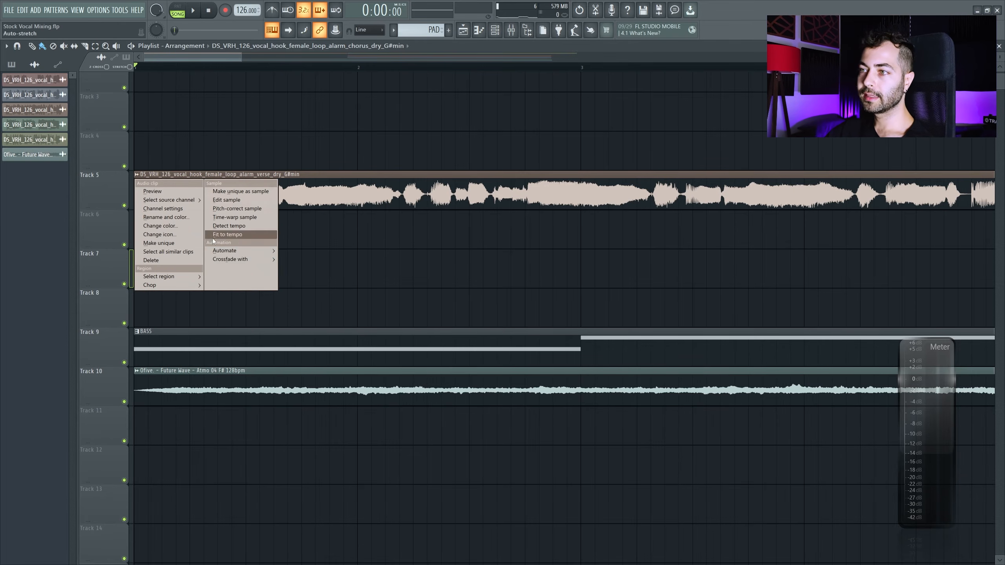
click(298, 259)
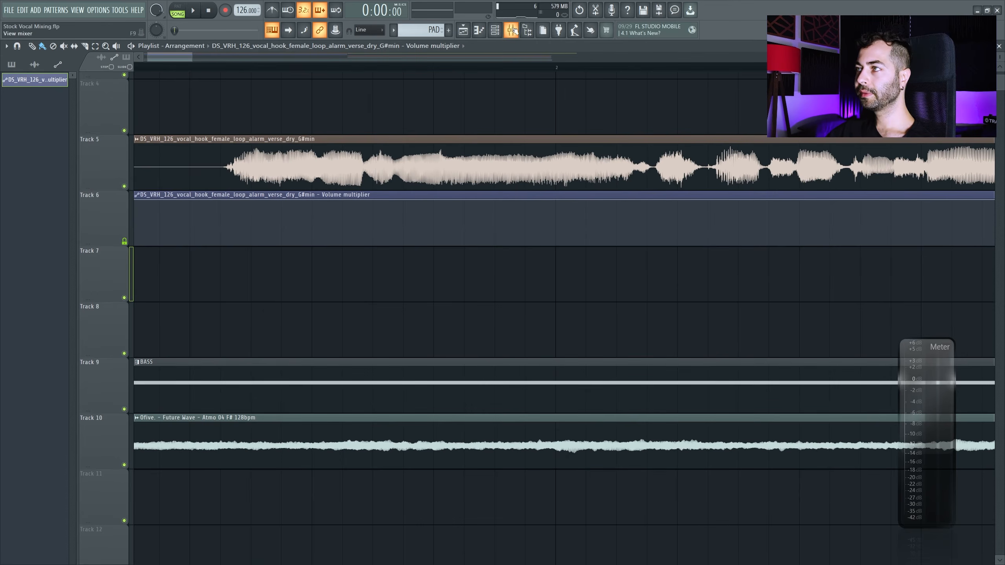
Mute the backing and effect mixer tracks plus playlist tracks 9 and 10, and briefly play the verse vocal on its own
click(513, 30)
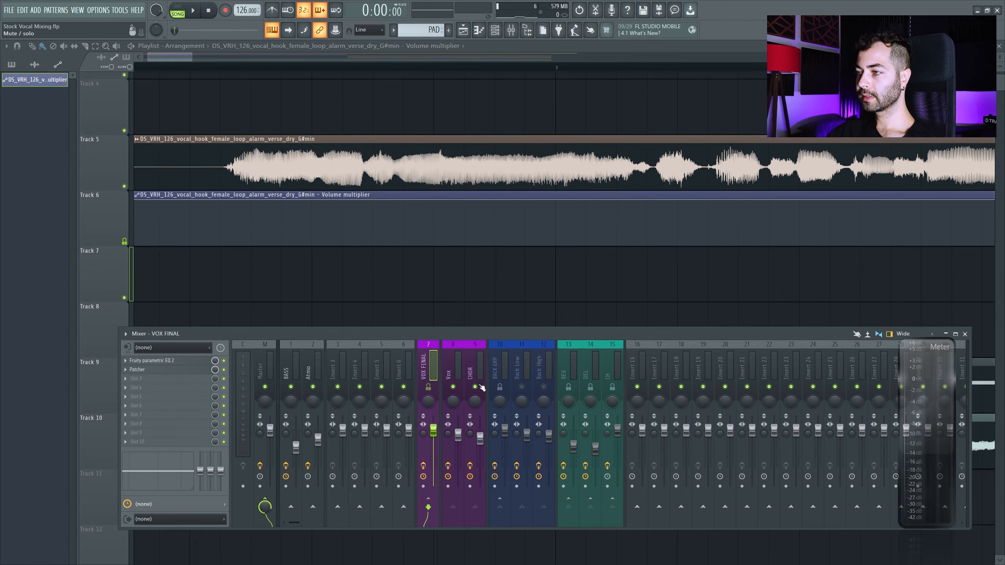
key(F9)
key(space)
click(124, 409)
click(124, 465)
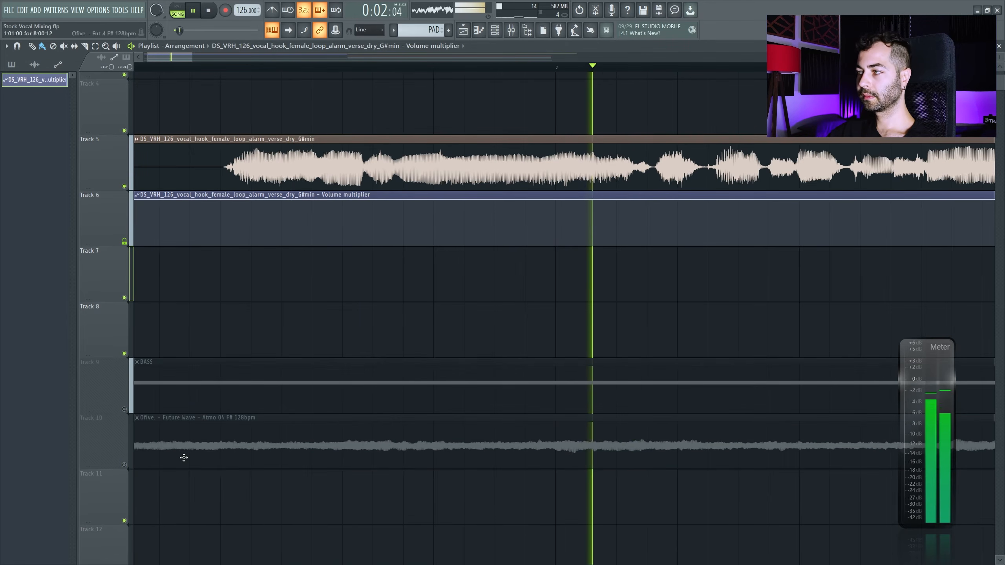
key(space)
Draw a curved volume dip in the track 6 automation clip under the short vocal burst just after the start of bar 2
scroll(708, 333, up, 3)
drag(707, 333, 495, 365)
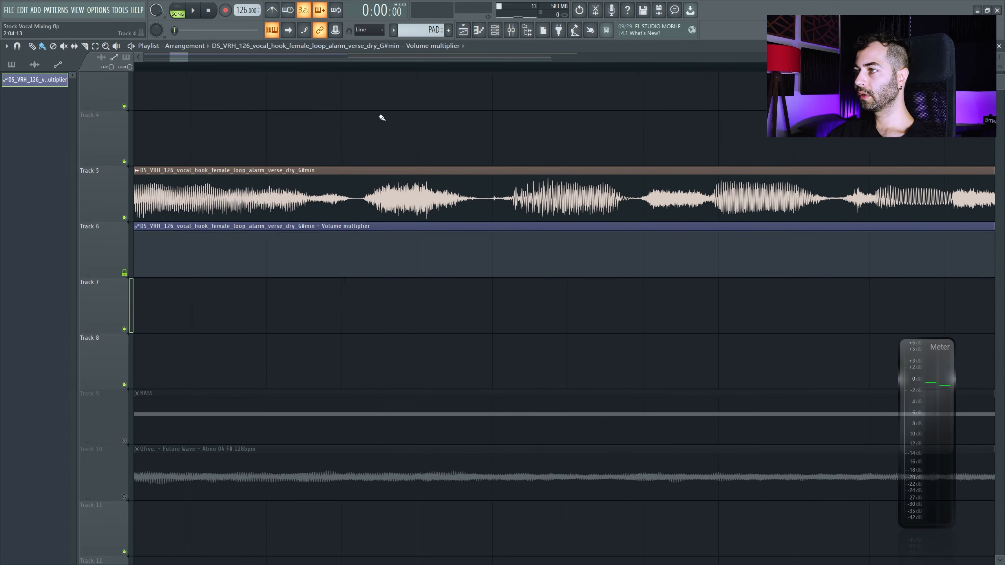
click(332, 65)
key(space)
scroll(359, 244, up, 1)
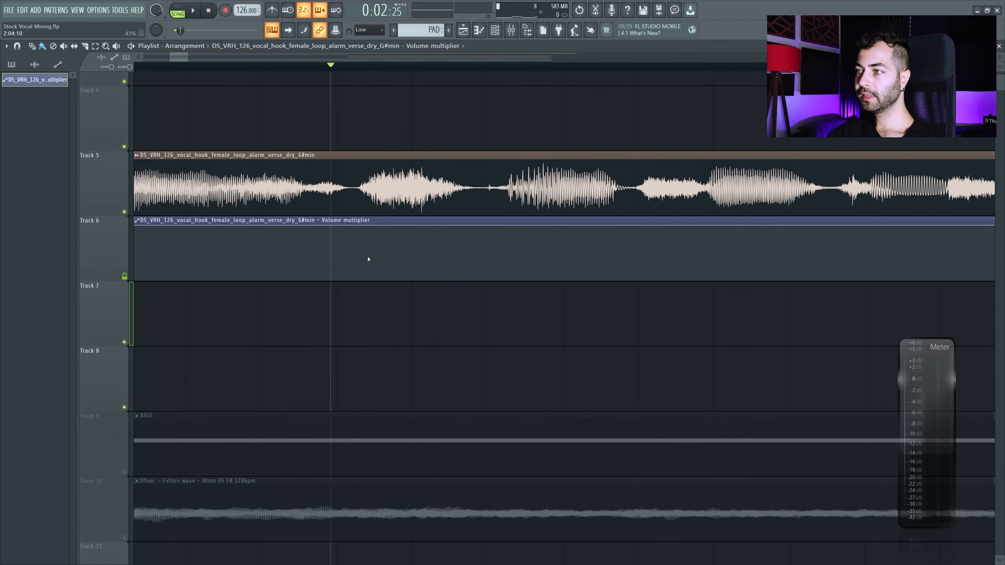
drag(367, 256, 365, 268)
click(471, 225)
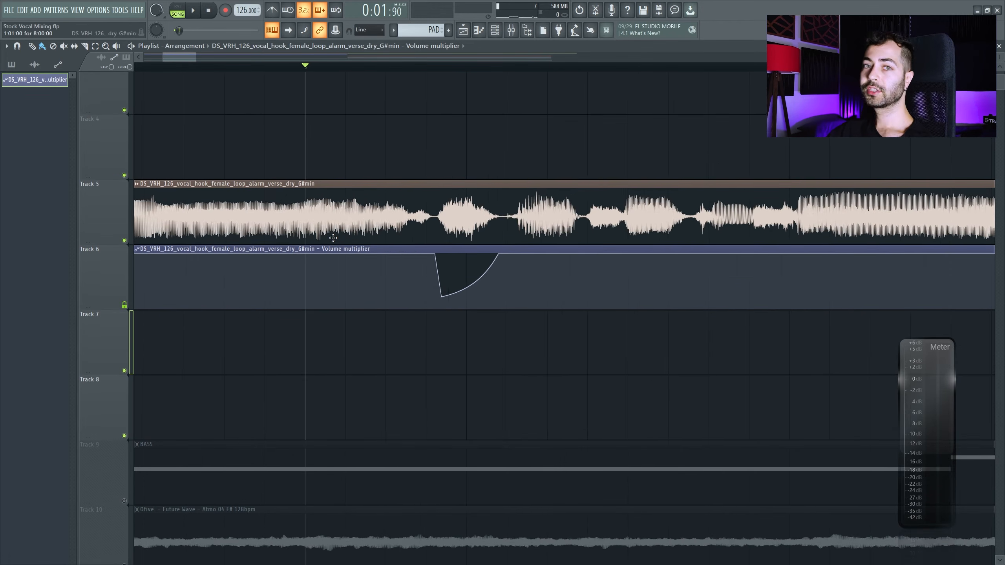
scroll(334, 238, down, 1)
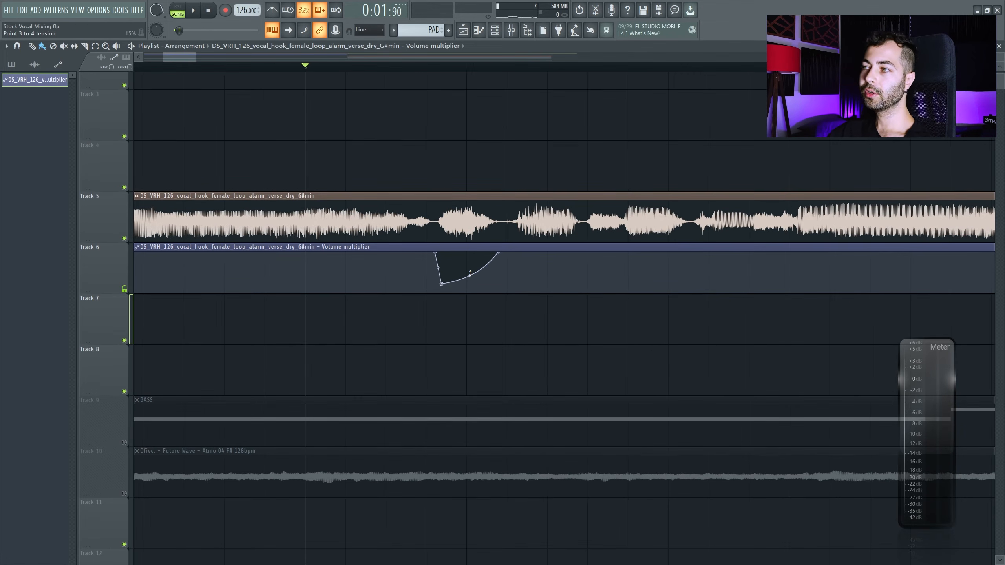
Draw a curved volume dip in the track 6 automation clip under the short vocal burst about a third into bar 3
key(space)
drag(552, 308, 271, 278)
drag(623, 290, 95, 284)
key(space)
right_click(344, 239)
right_click(344, 219)
right_click(464, 219)
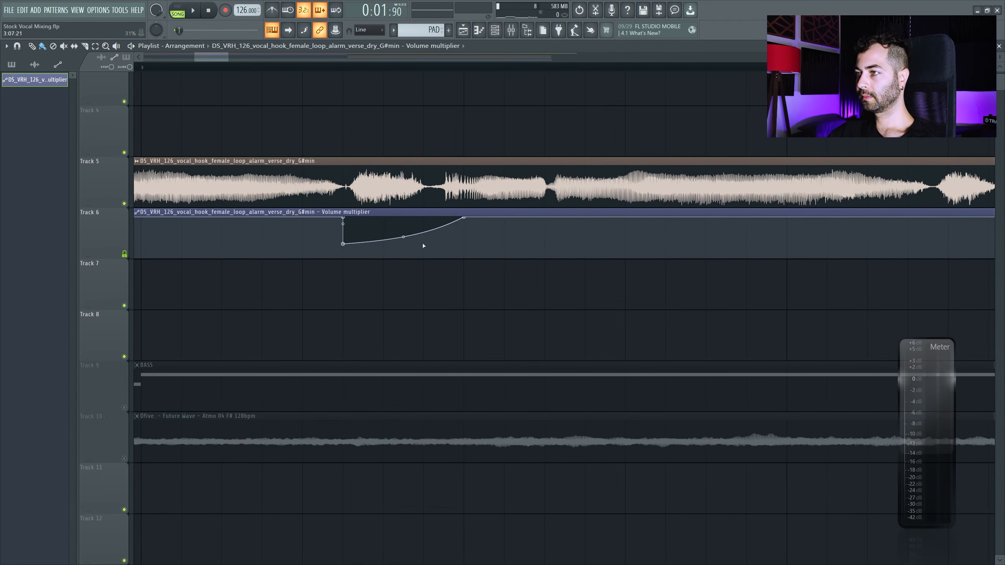
scroll(380, 239, up, 2)
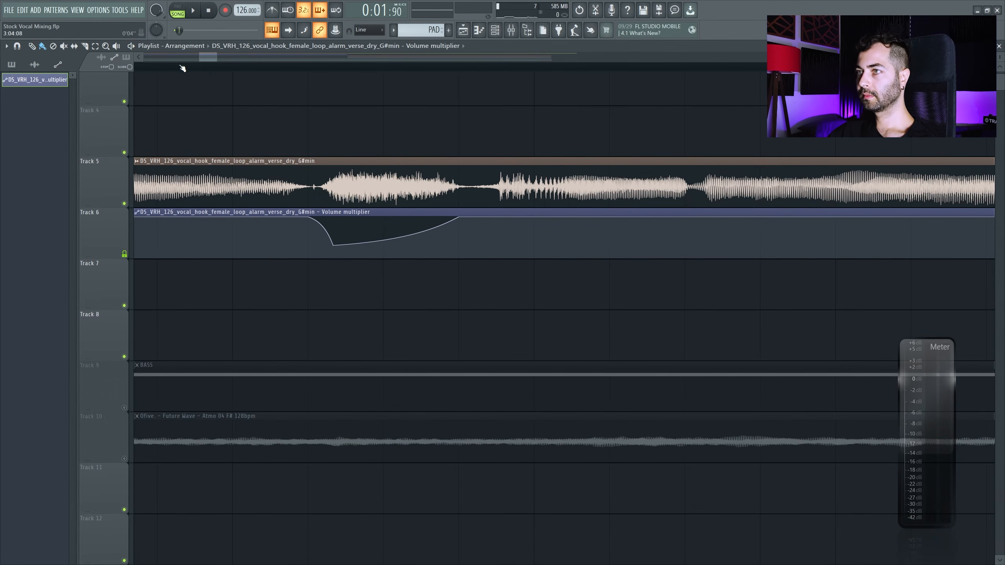
Add another curved volume dip to the automation clip under the short vocal burst near the start of bar 4 and play it
click(182, 67)
key(space)
scroll(231, 253, down, 4)
drag(531, 283, 265, 273)
scroll(423, 269, up, 5)
key(space)
right_click(572, 211)
key(space)
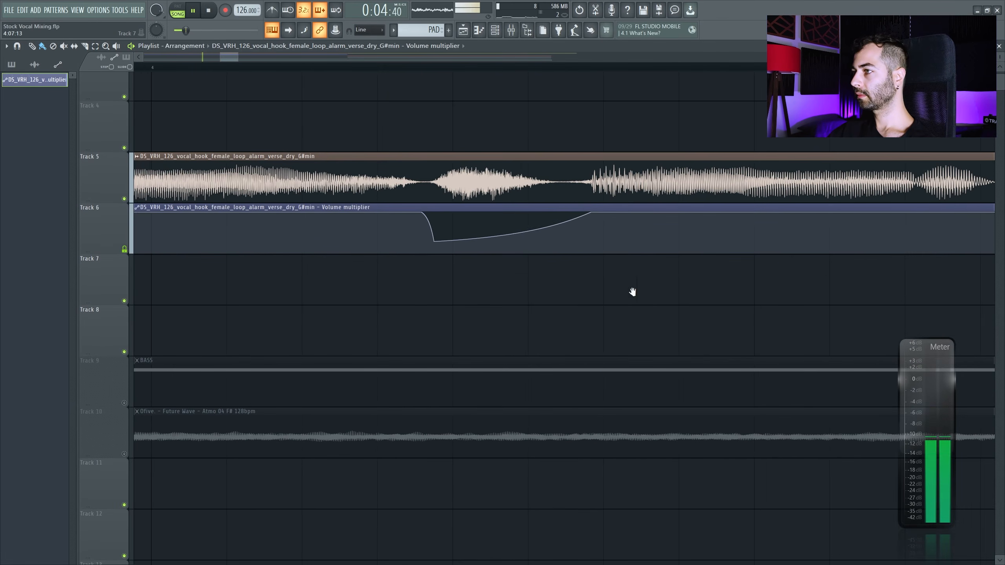
Listen on through the verse and draw a curved volume dip under the short vocal burst just past the middle of bar 6
drag(633, 292, 592, 285)
scroll(472, 294, down, 4)
drag(386, 271, 397, 291)
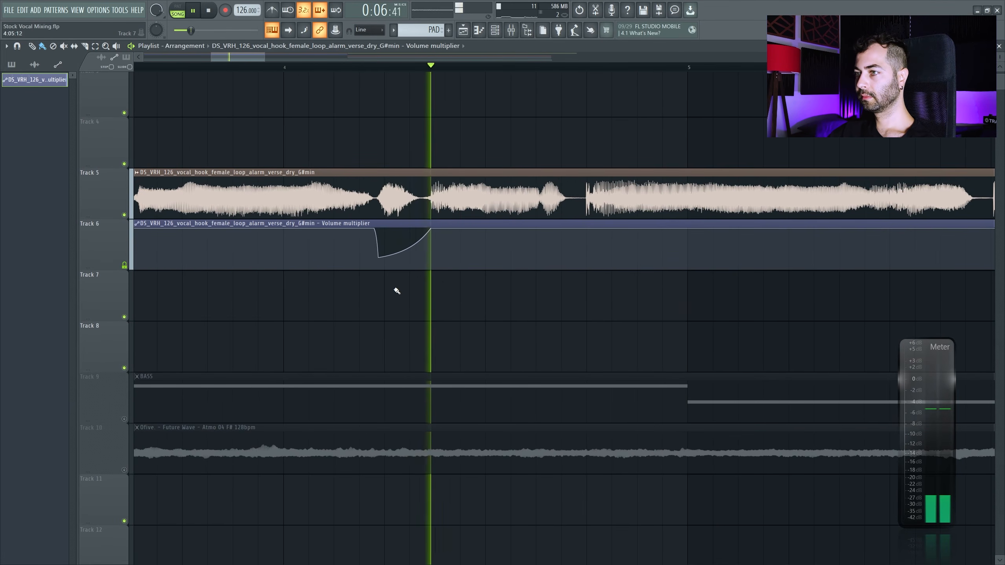
drag(471, 297, 448, 296)
scroll(378, 304, up, 4)
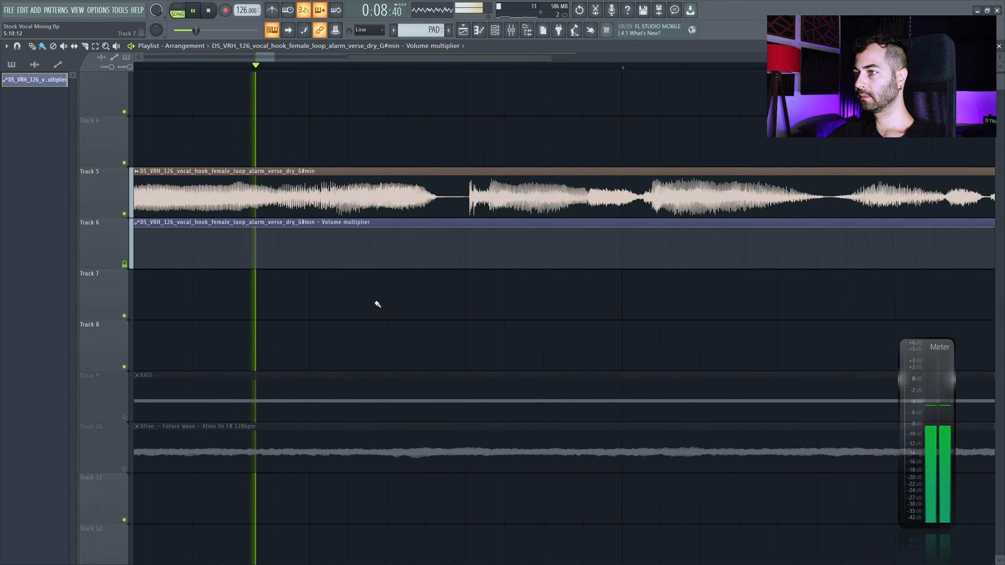
scroll(378, 304, up, 3)
drag(331, 307, 128, 310)
drag(764, 311, 502, 305)
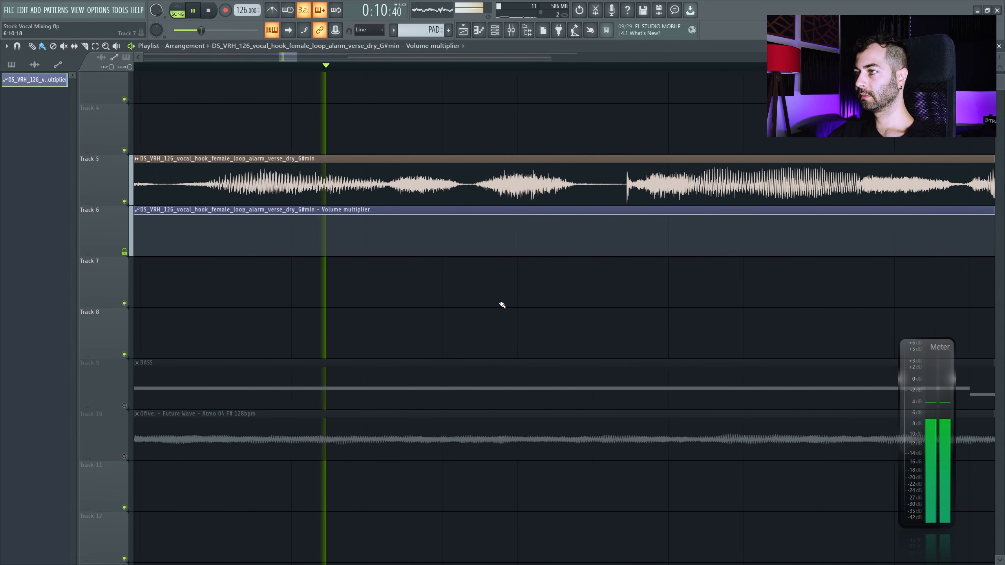
right_click(412, 238)
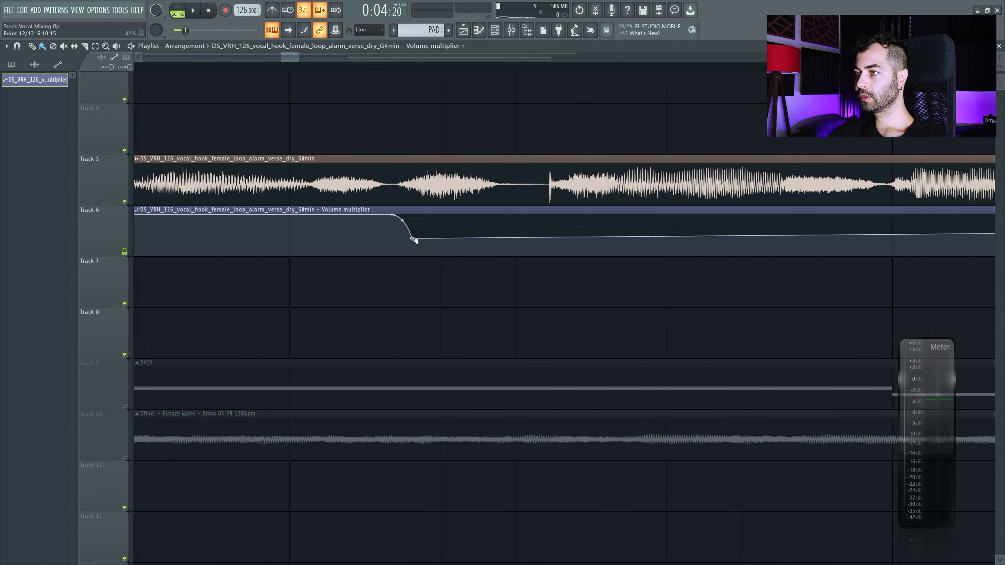
right_click(531, 215)
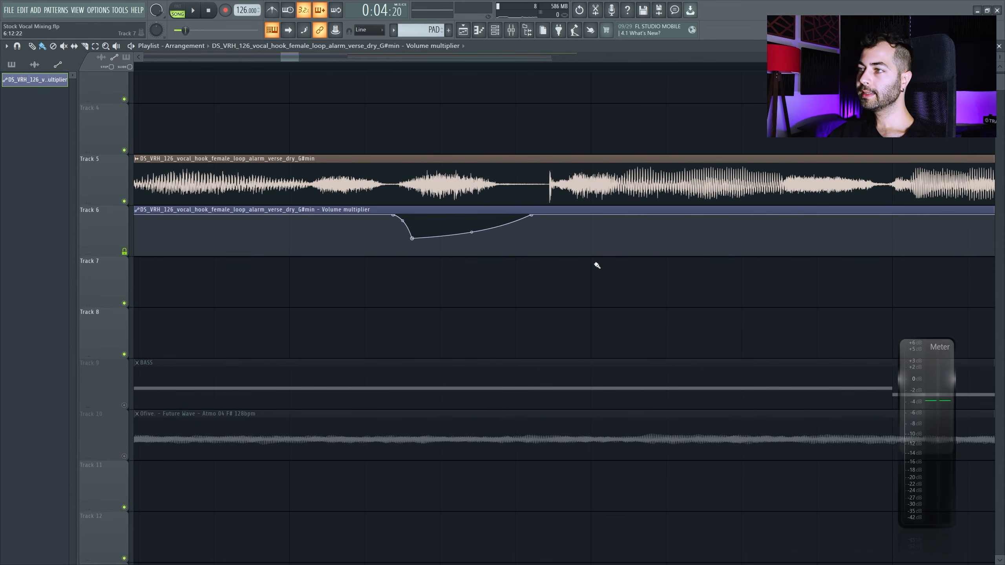
Play the vocal from bar 6 into the chorus to check the new dip and the remaining phrases
drag(598, 266, 536, 296)
scroll(467, 321, down, 6)
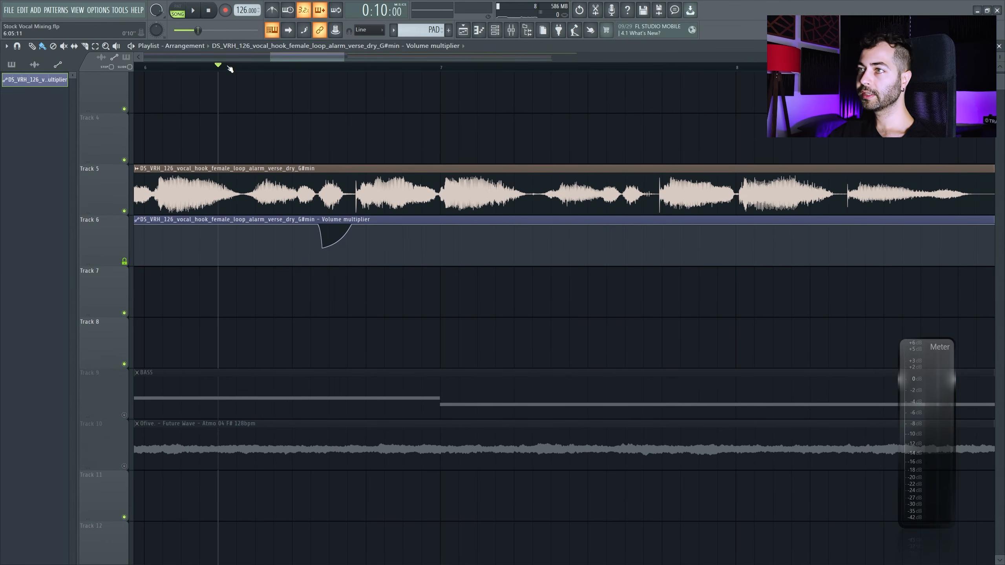
scroll(304, 241, down, 2)
key(space)
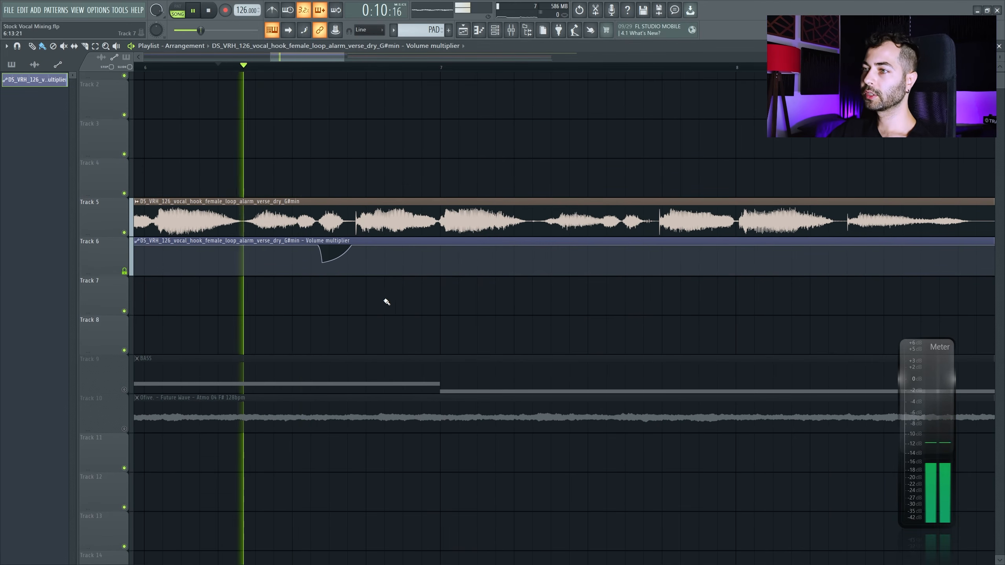
scroll(455, 288, down, 2)
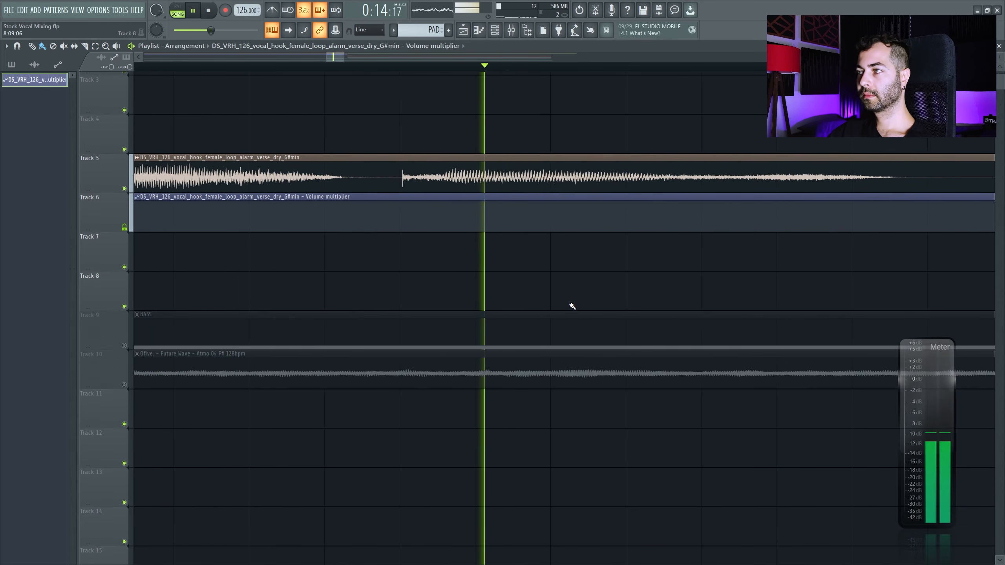
scroll(553, 293, up, 3)
scroll(634, 281, down, 1)
scroll(515, 288, up, 3)
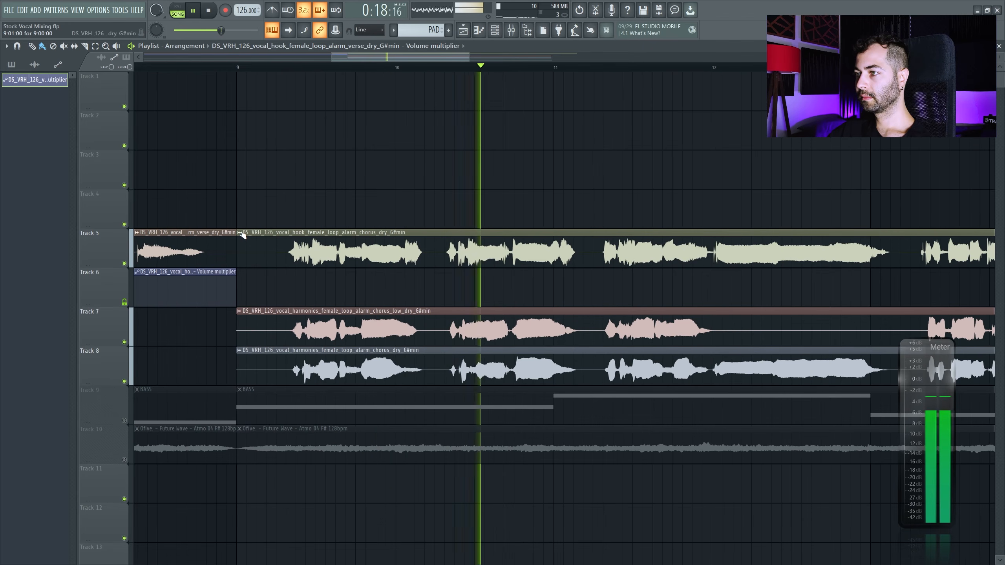
key(space)
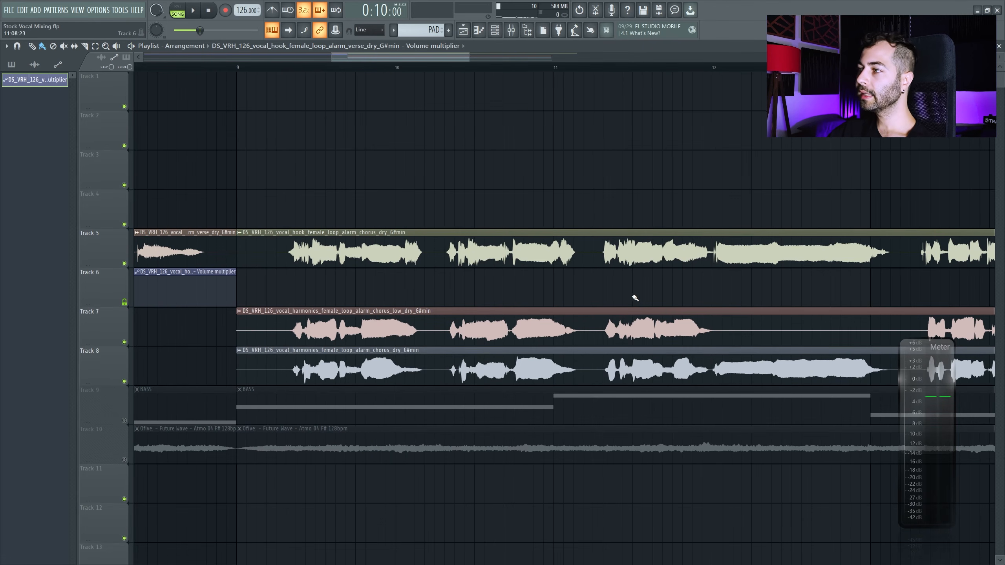
Unmute playlist tracks 9 and 10 and the REV, DEL and CH mixer tracks, then play the song from the start
scroll(635, 297, down, 5)
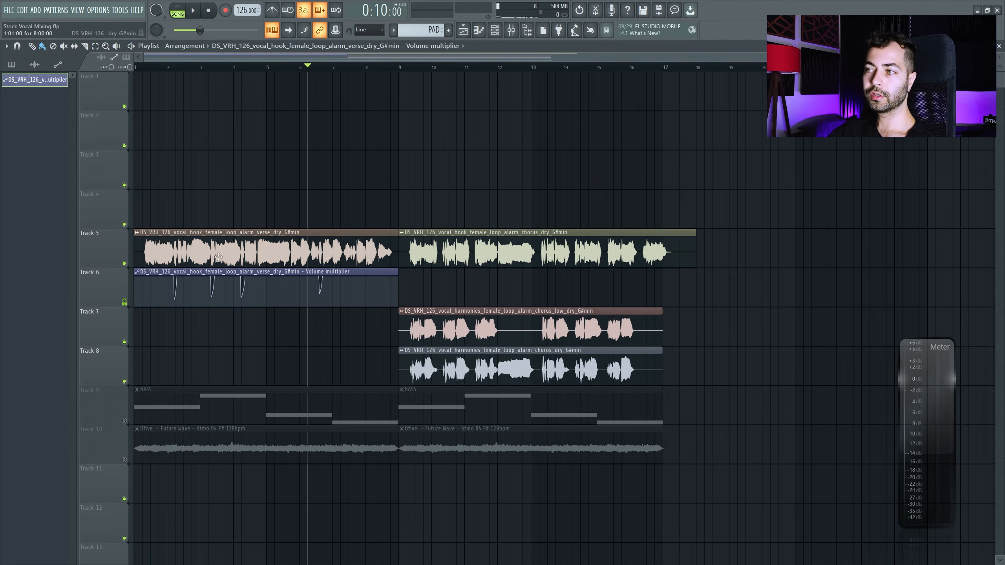
scroll(219, 257, down, 3)
right_click(129, 184)
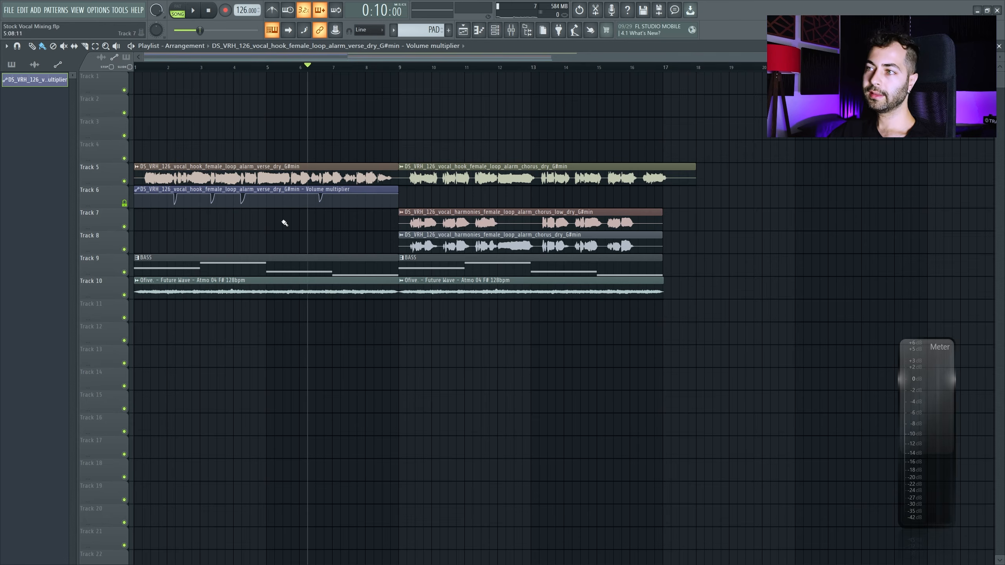
key(F9)
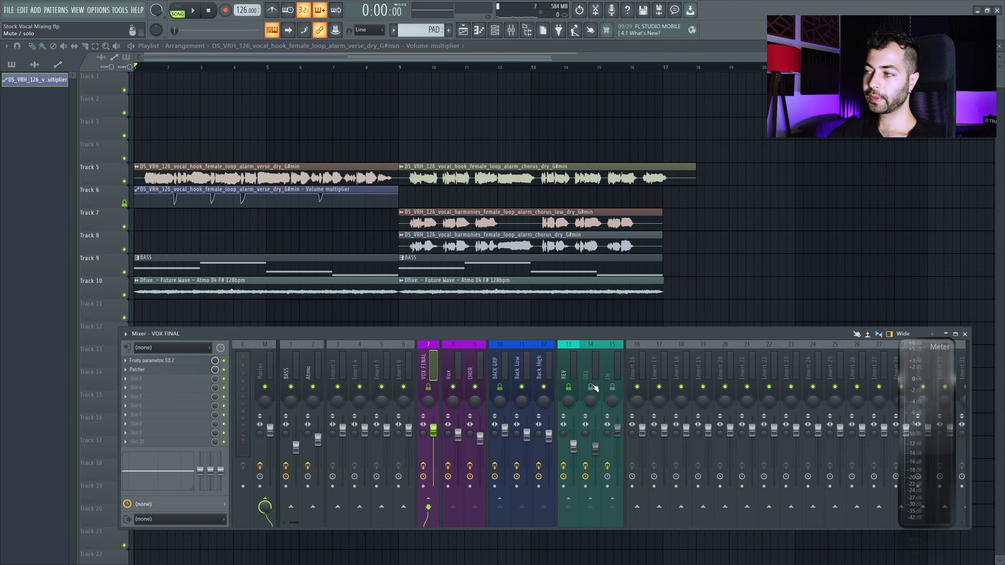
key(space)
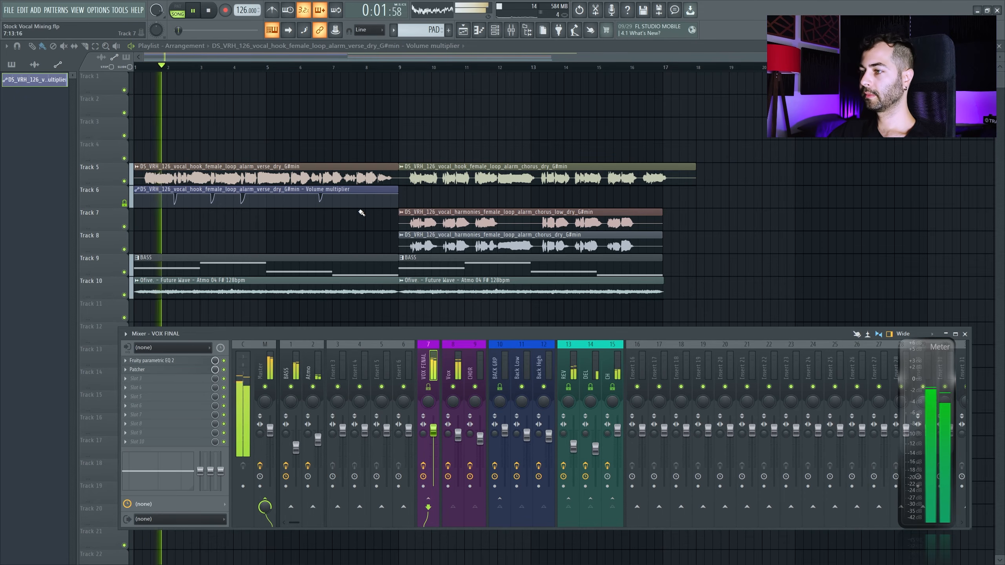
Make the volume dip in bar 3 shallower and replay that passage with the full mix
scroll(184, 224, up, 5)
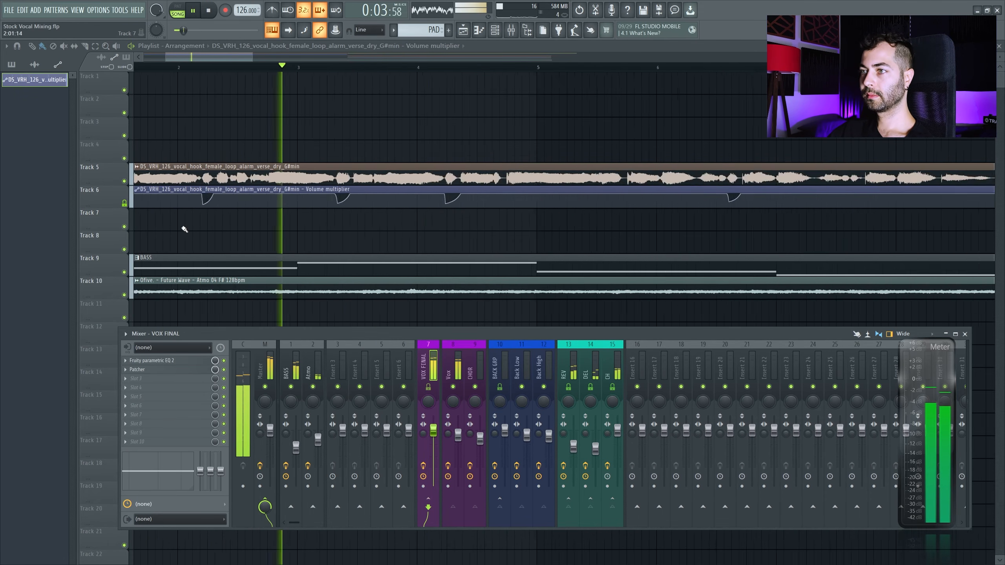
key(F9)
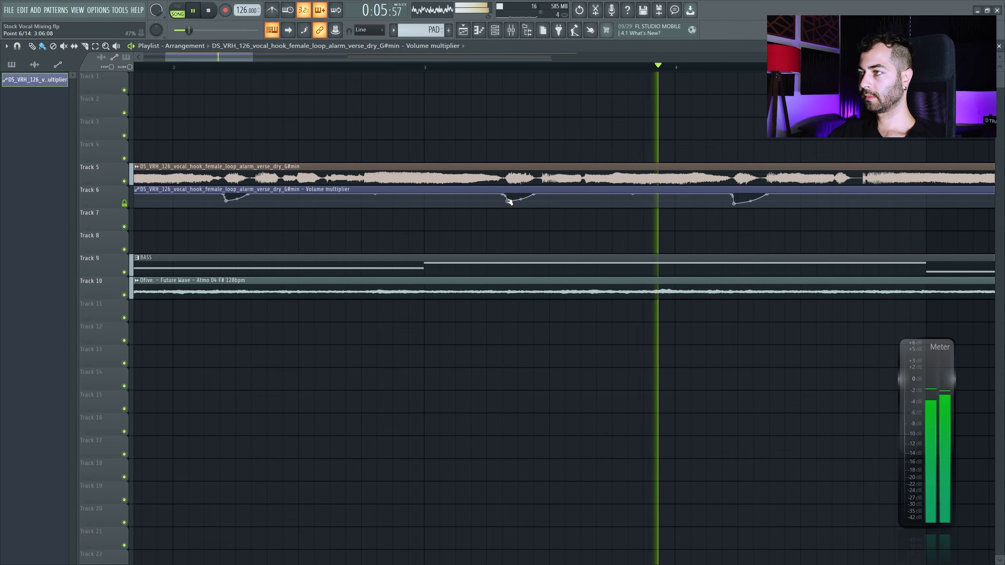
click(425, 69)
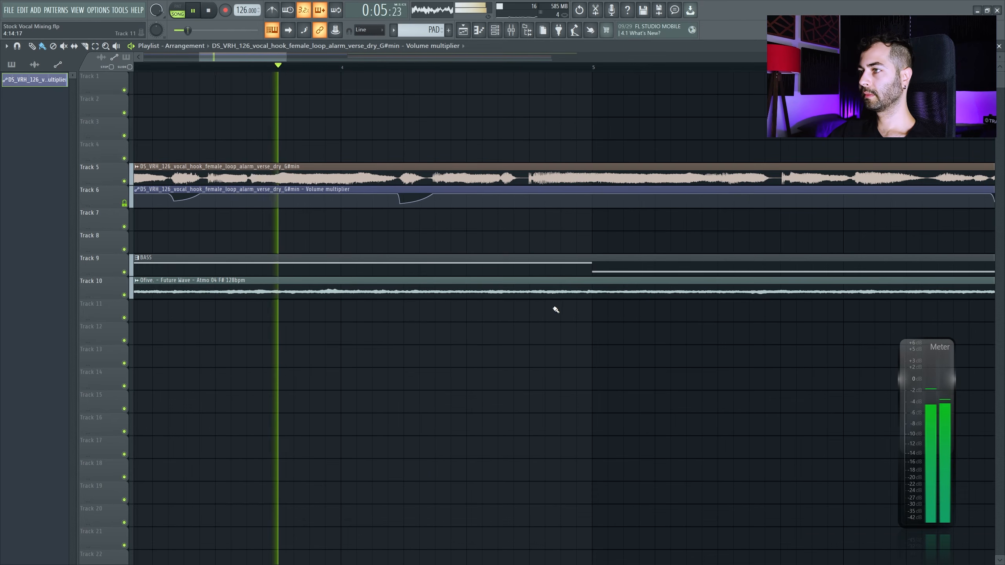
scroll(182, 229, up, 4)
key(space)
scroll(226, 223, up, 3)
scroll(226, 222, up, 1)
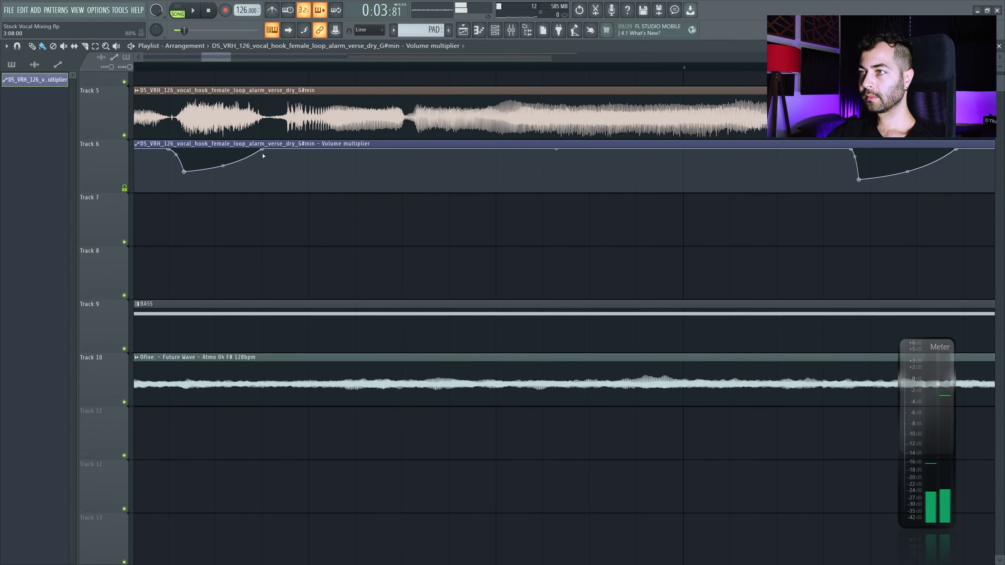
key(space)
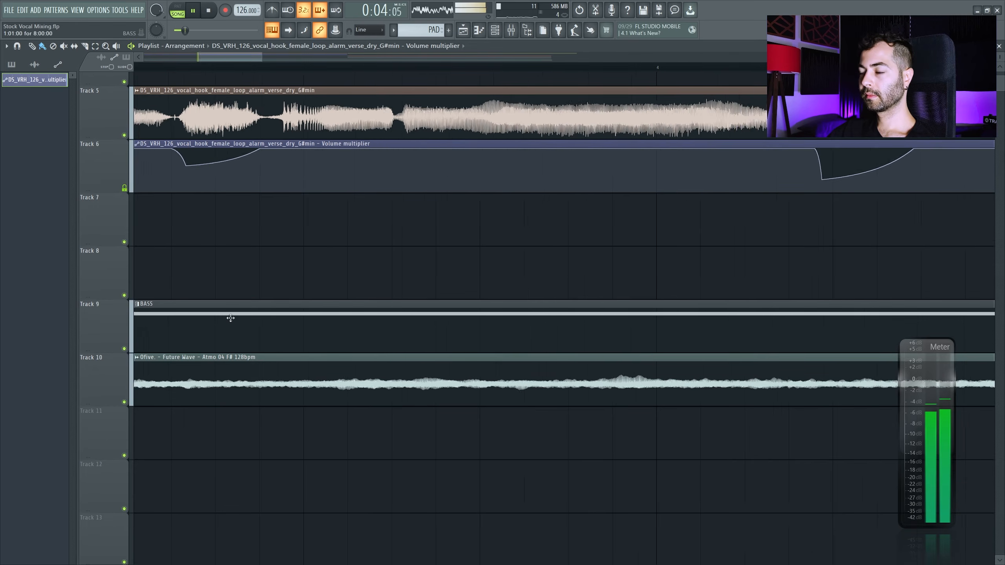
Play on through the verse and make the volume dip in bar 6 slightly shallower
scroll(413, 386, down, 4)
scroll(404, 360, down, 3)
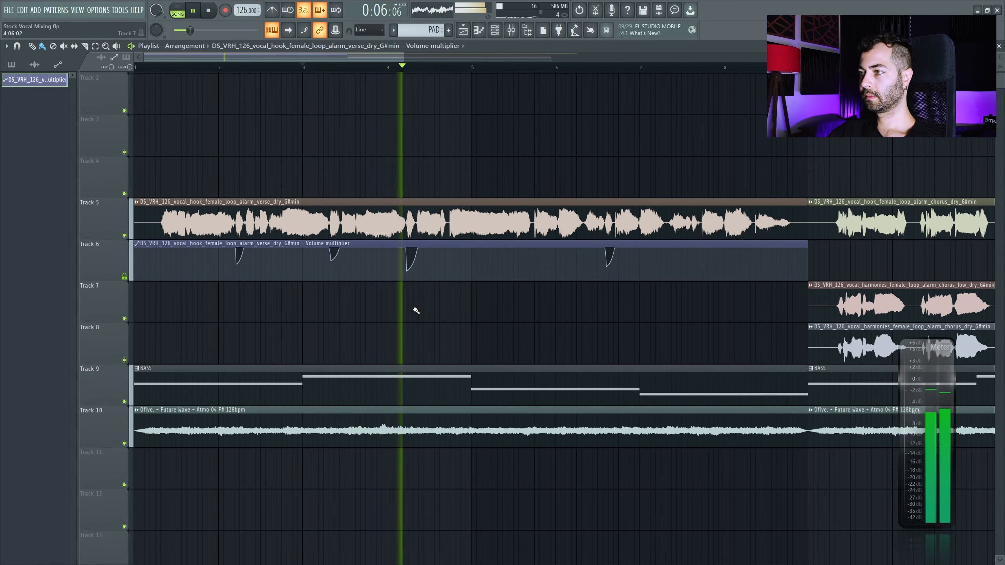
scroll(413, 310, up, 3)
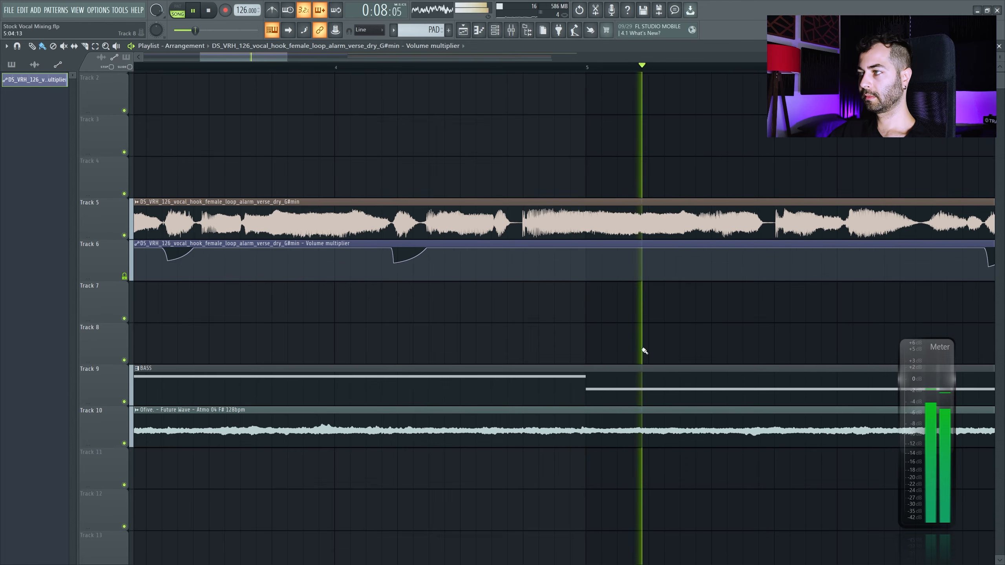
drag(649, 351, 272, 335)
drag(611, 250, 611, 245)
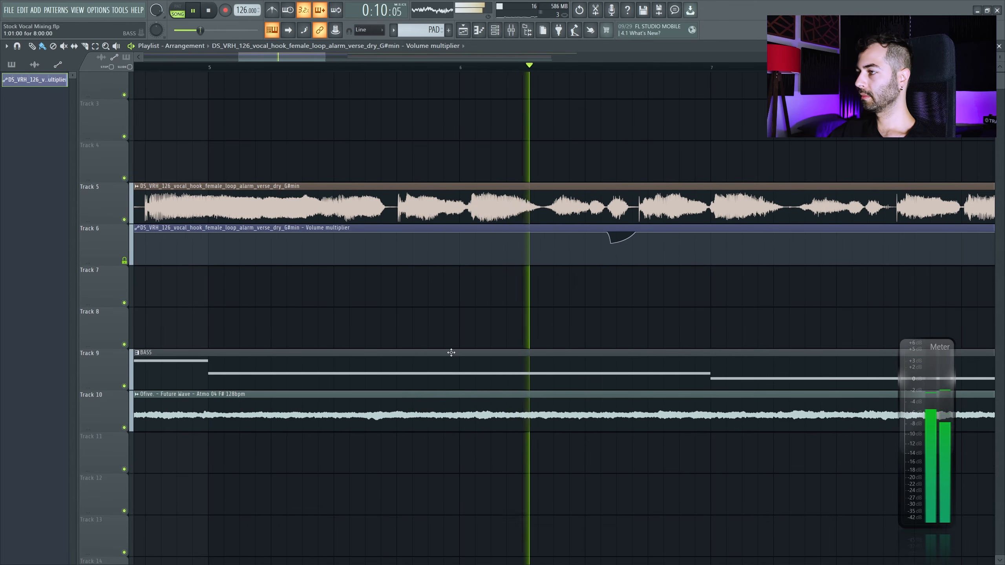
scroll(442, 352, down, 3)
scroll(375, 359, down, 2)
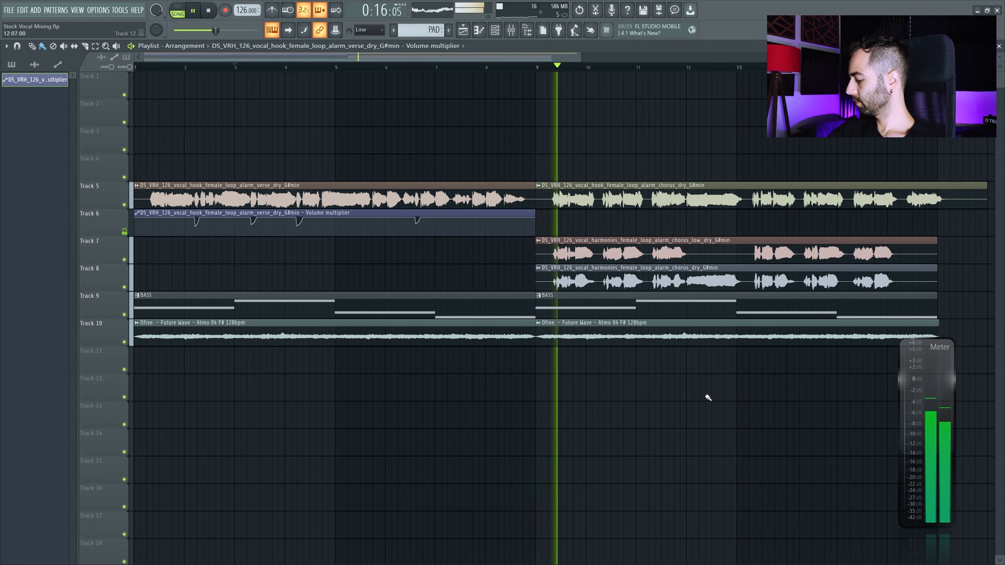
During chorus playback, pull the Back High and Back Low mixer faders down to nearly silent
drag(532, 427, 264, 403)
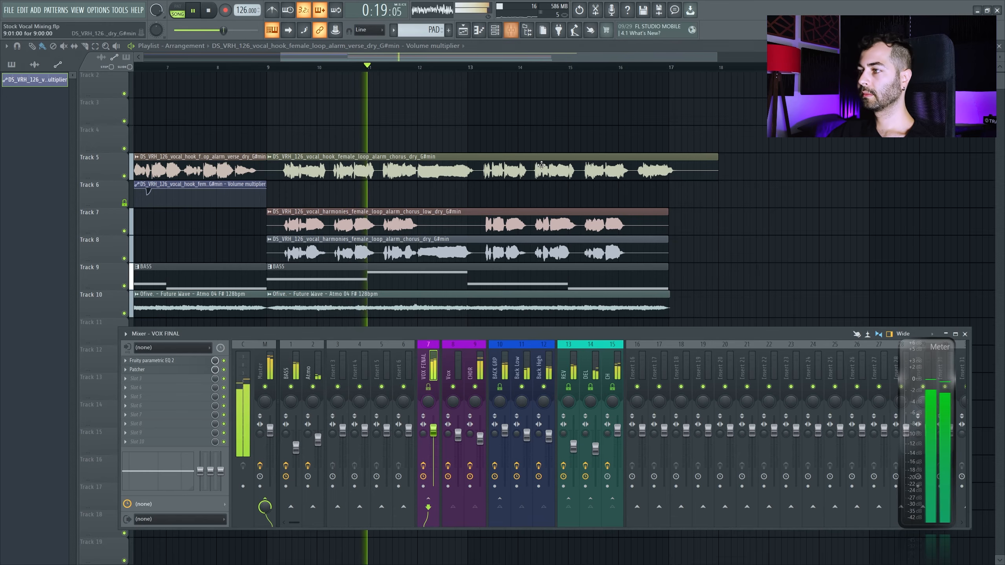
key(F9)
drag(548, 436, 549, 486)
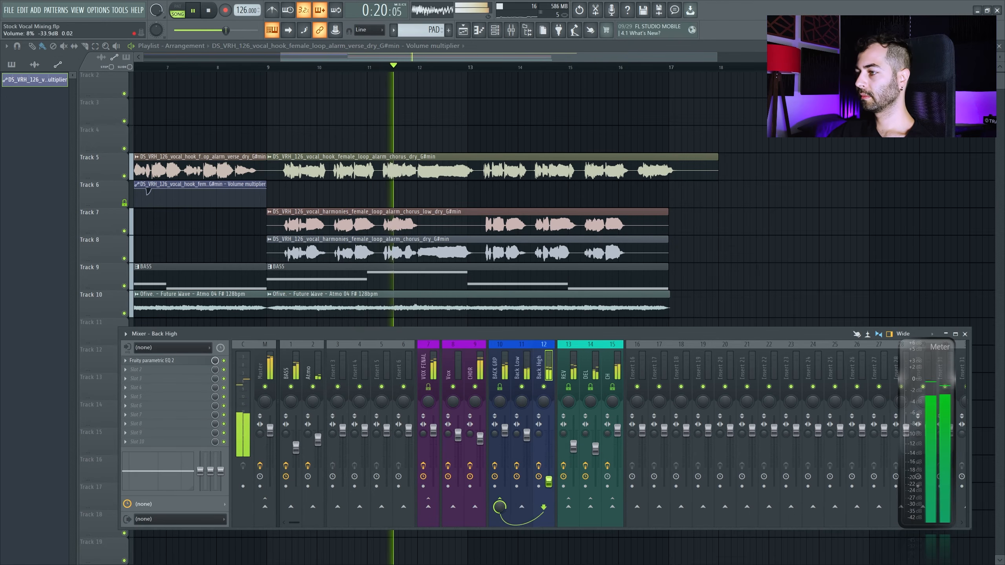
drag(526, 435, 526, 486)
alt+click(549, 481)
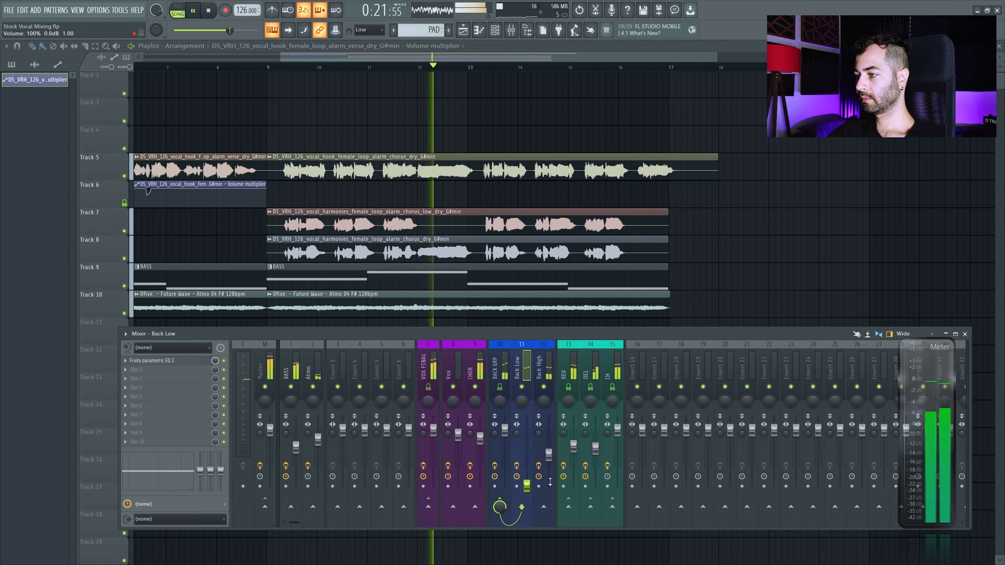
Mute the DEL and CH effect tracks, stop playback and place the playback position at the start of the chorus, bar 9
click(572, 392)
click(590, 387)
click(612, 386)
drag(233, 30, 214, 28)
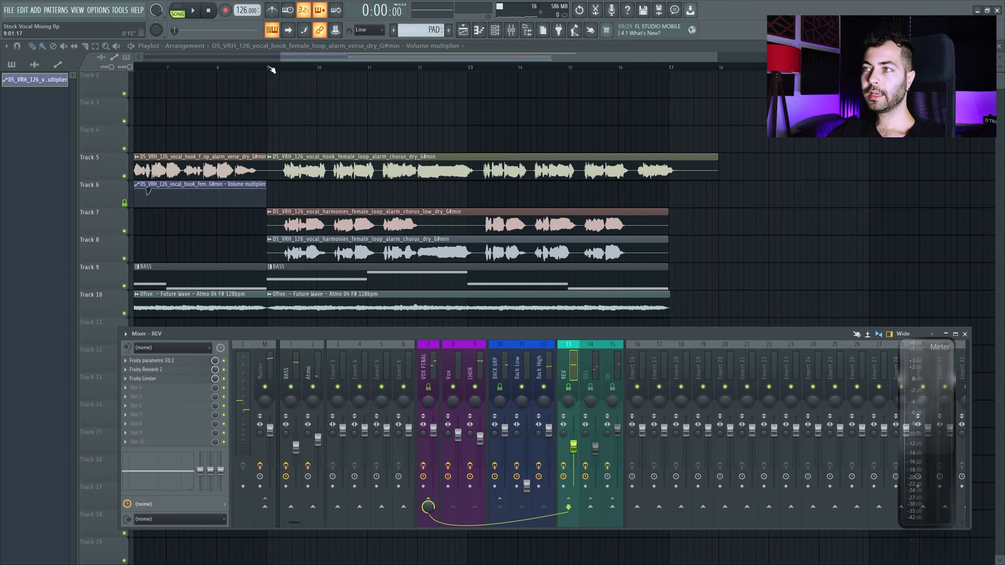
click(271, 69)
Mute all playlist tracks except lead vocal tracks 5 and 6 and harmony tracks 7 and 8
ctrl+click(124, 176)
scroll(426, 116, up, 4)
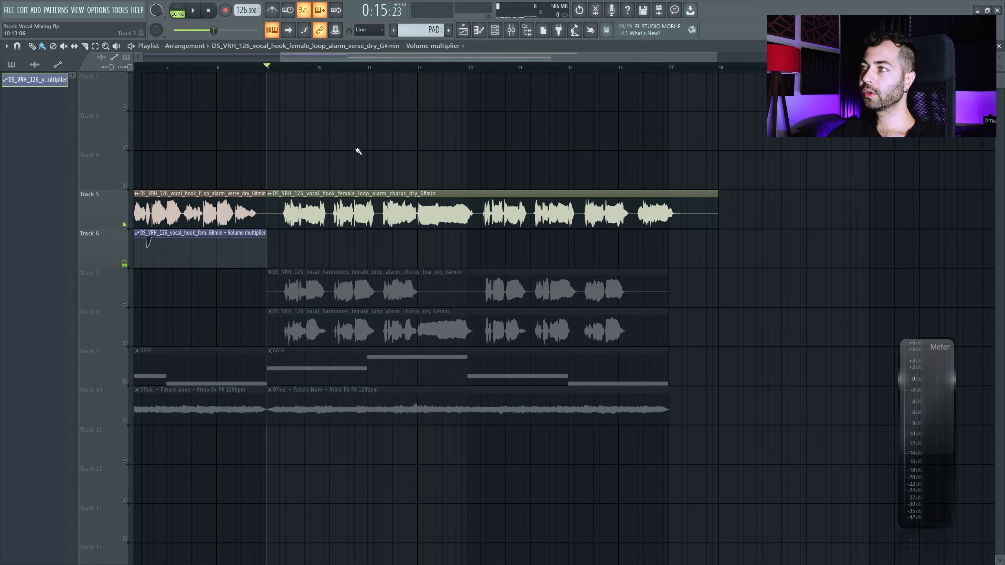
click(123, 381)
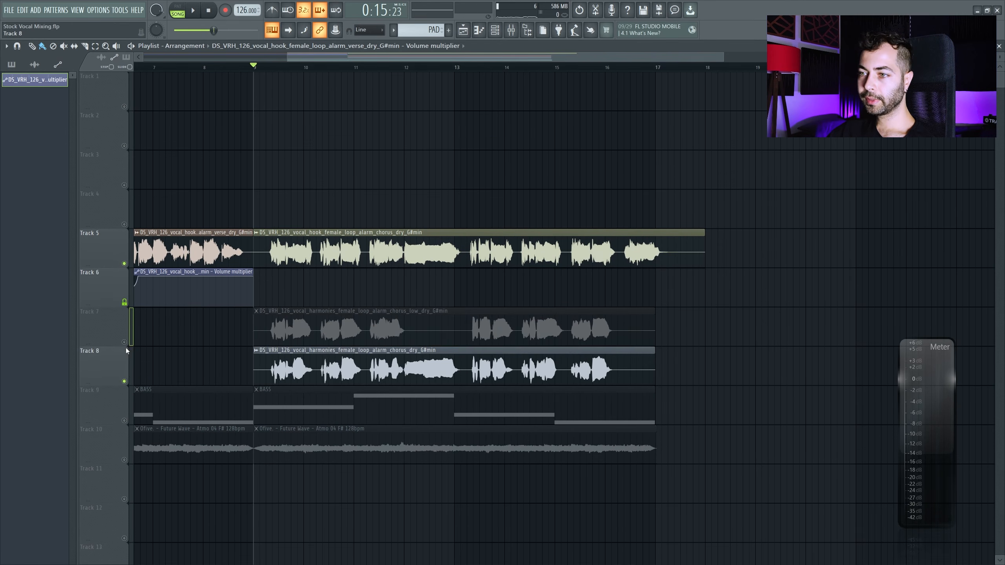
click(124, 342)
While playing the chorus, raise the Back Low fader partway and the Back High fader to about -2.9 dB
click(510, 30)
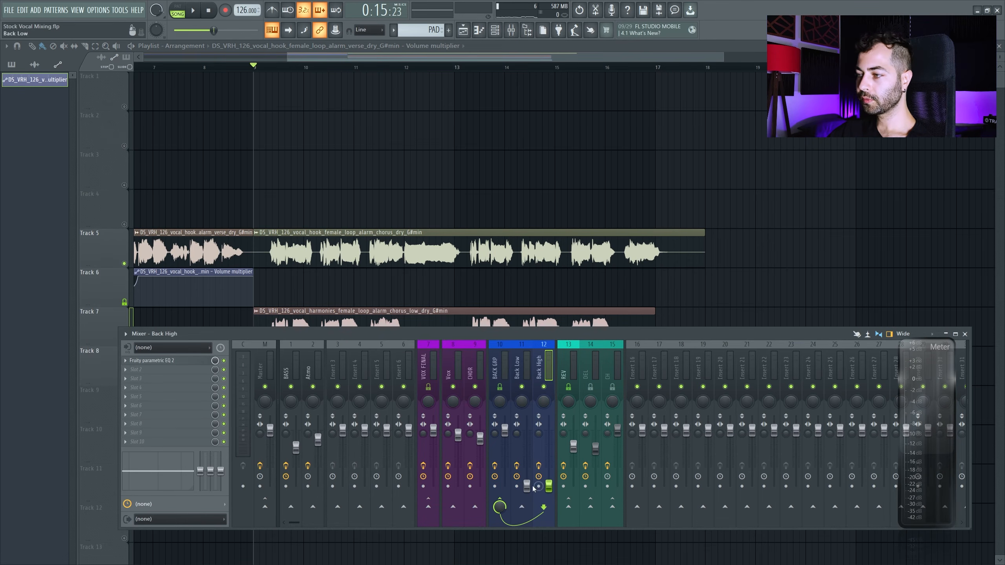
drag(528, 486, 527, 451)
key(space)
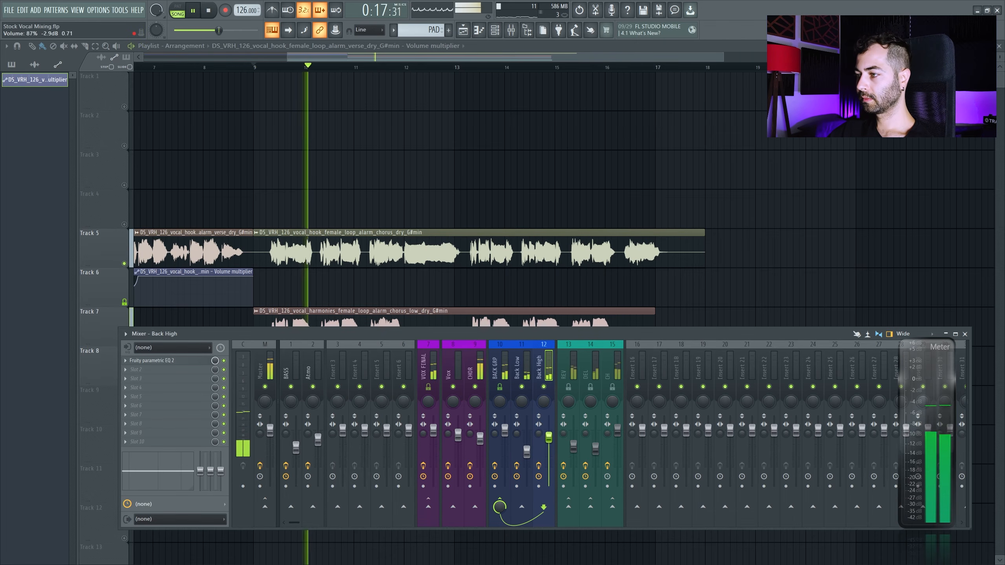
drag(550, 484, 550, 446)
key(alt+s)
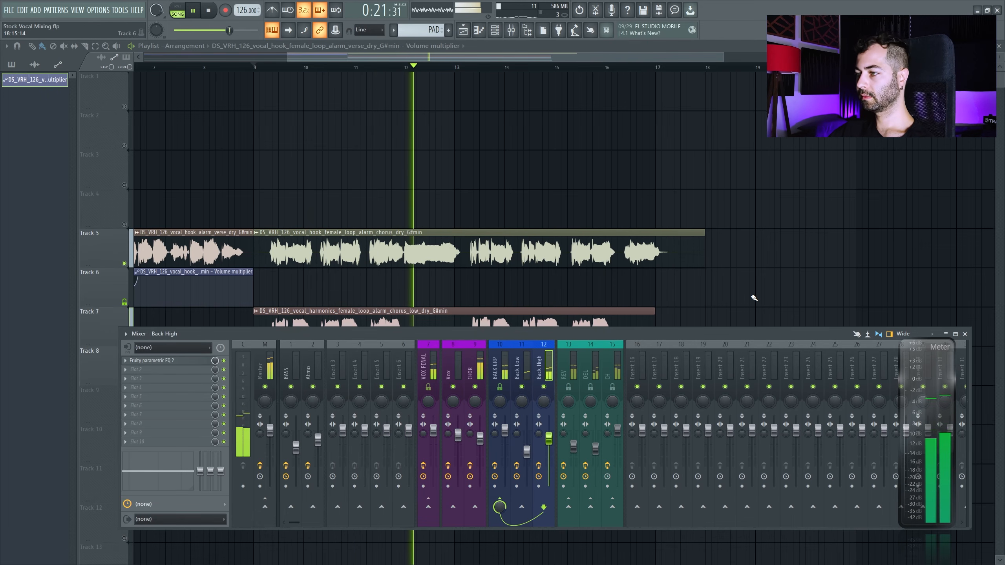
Restart the chorus with the DEL and CH effect tracks unmuted and select the VOX FINAL mixer track
click(500, 362)
key(space)
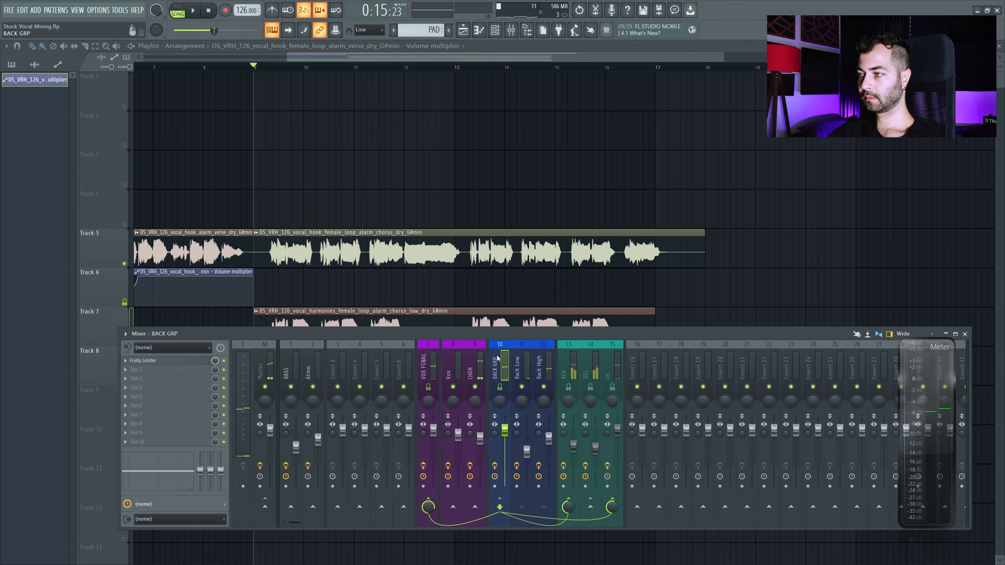
key(space)
key(alt+s)
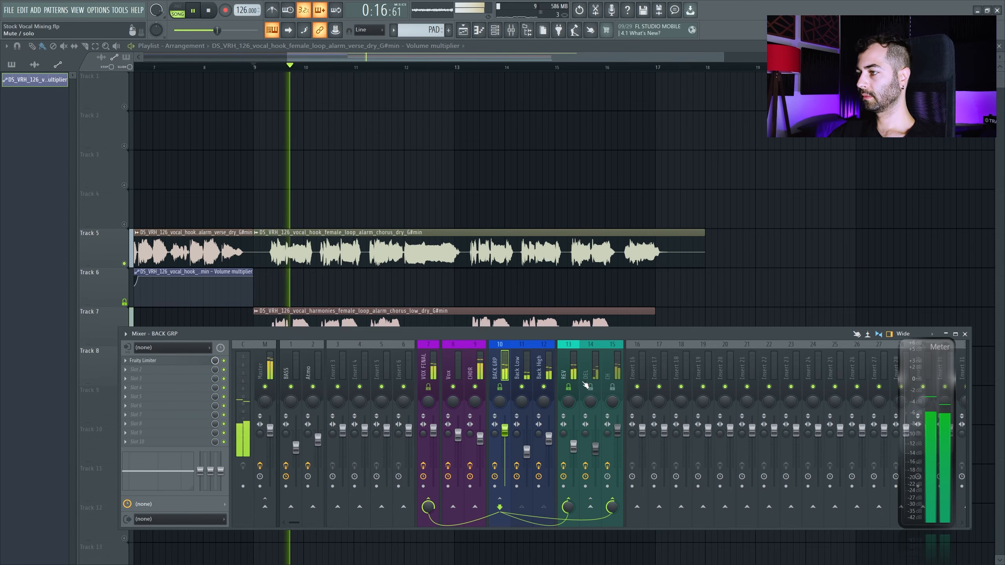
click(431, 366)
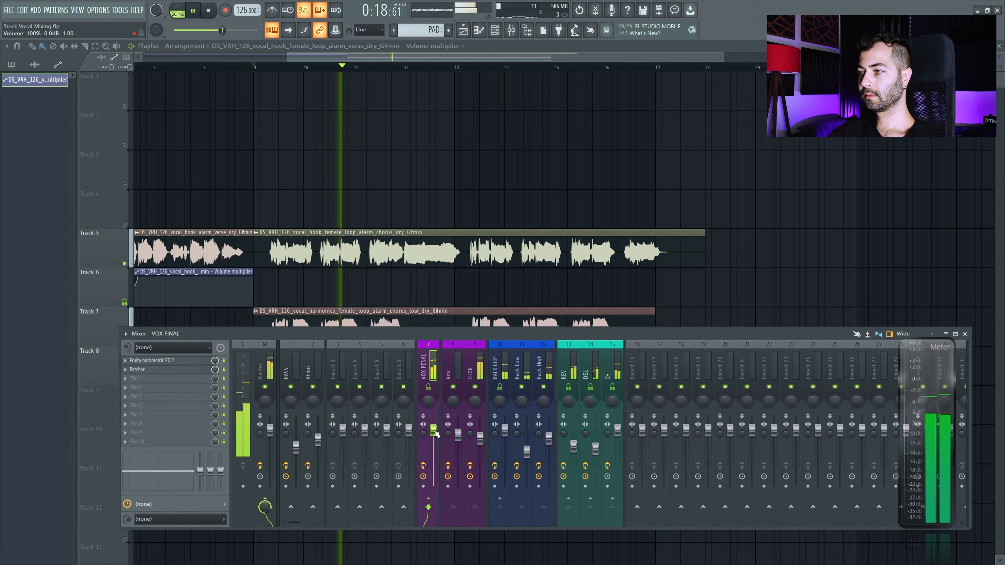
Listen through the chorus with effects to check the backing vocals against the lead, then stop playback
key(F9)
scroll(444, 224, down, 4)
scroll(428, 285, down, 2)
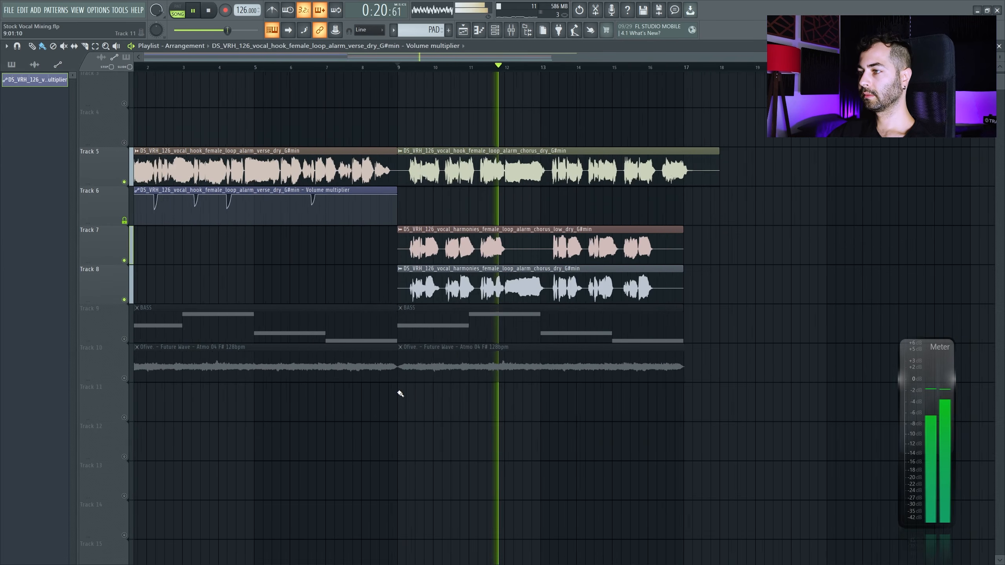
scroll(581, 379, down, 3)
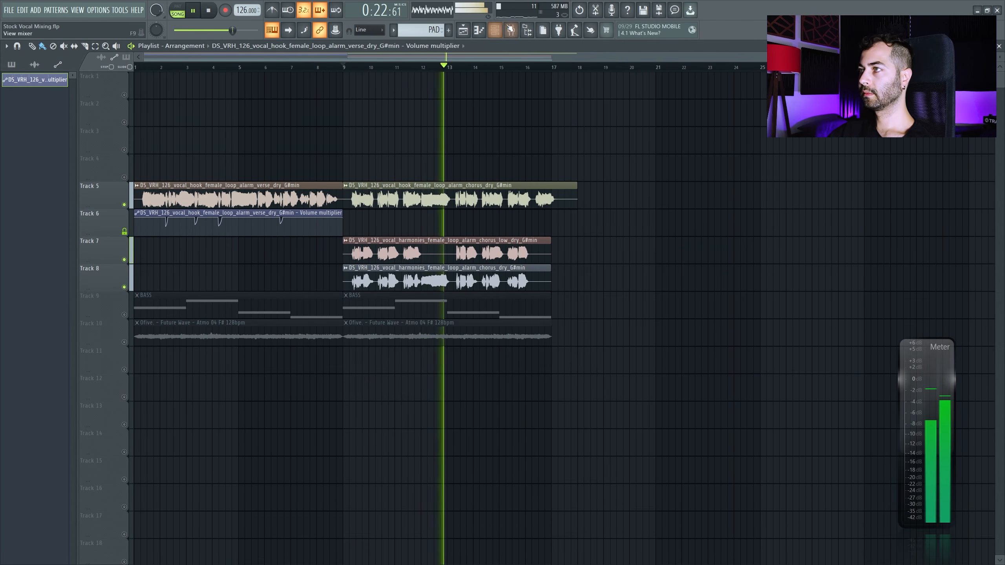
click(511, 30)
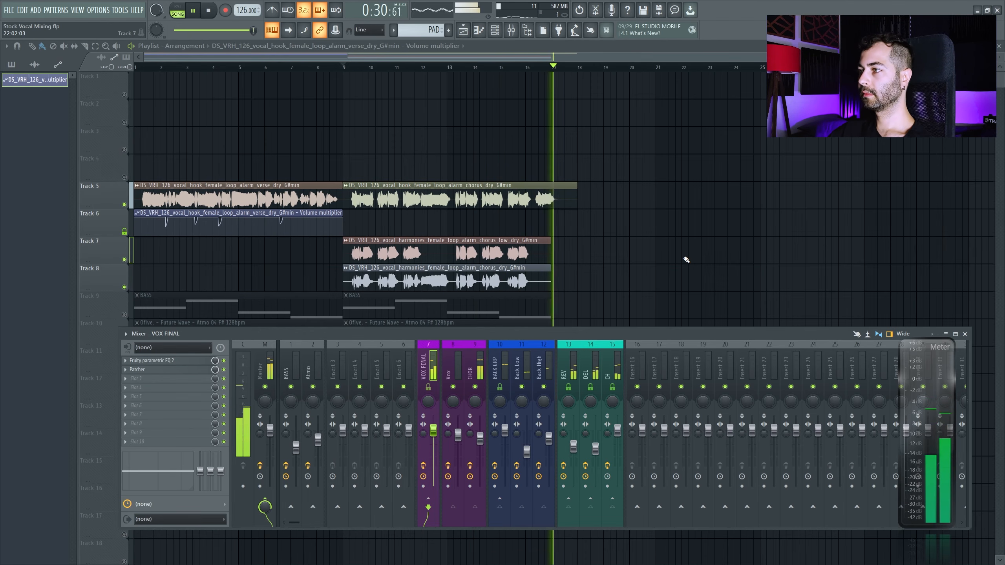
click(233, 67)
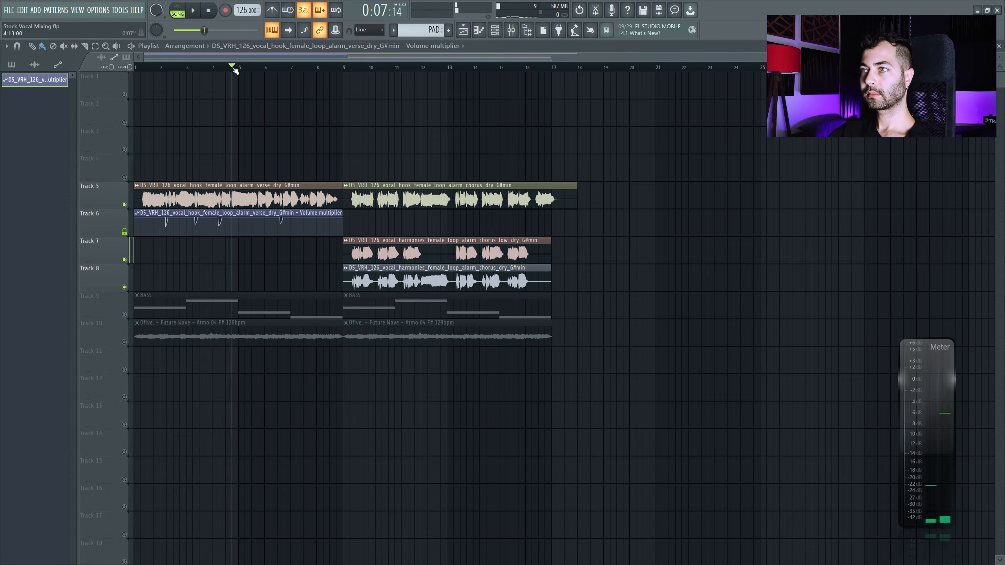
Add Patcher to VOX FINAL's third effect slot, load the Dynamic EQ 5 Band preset and reposition its window
click(511, 30)
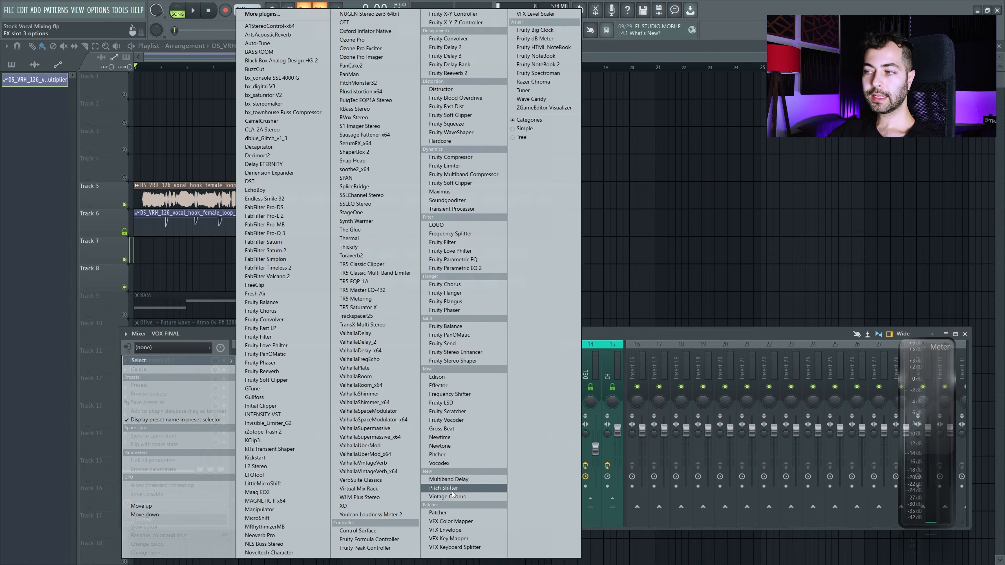
click(434, 513)
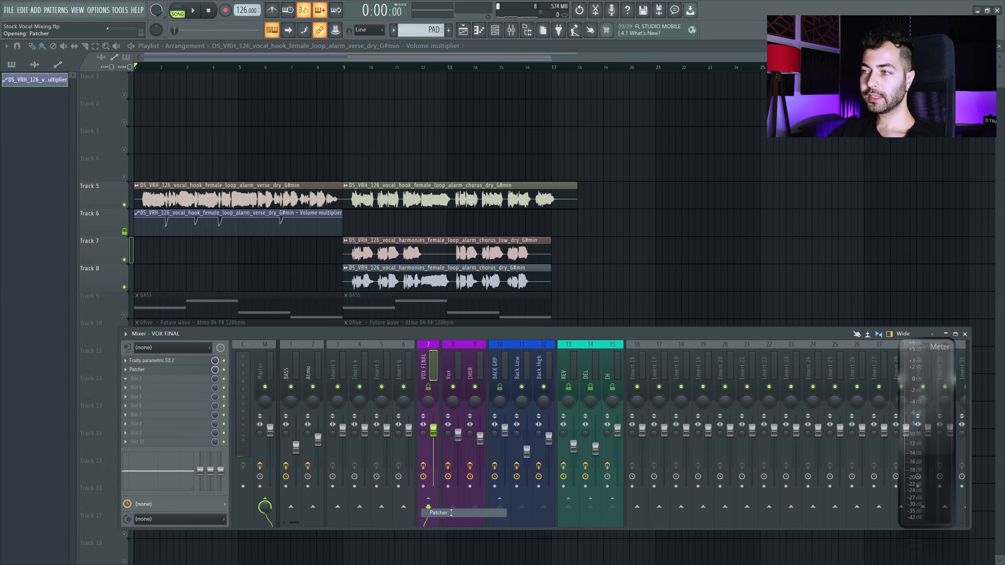
drag(100, 70, 167, 95)
click(102, 93)
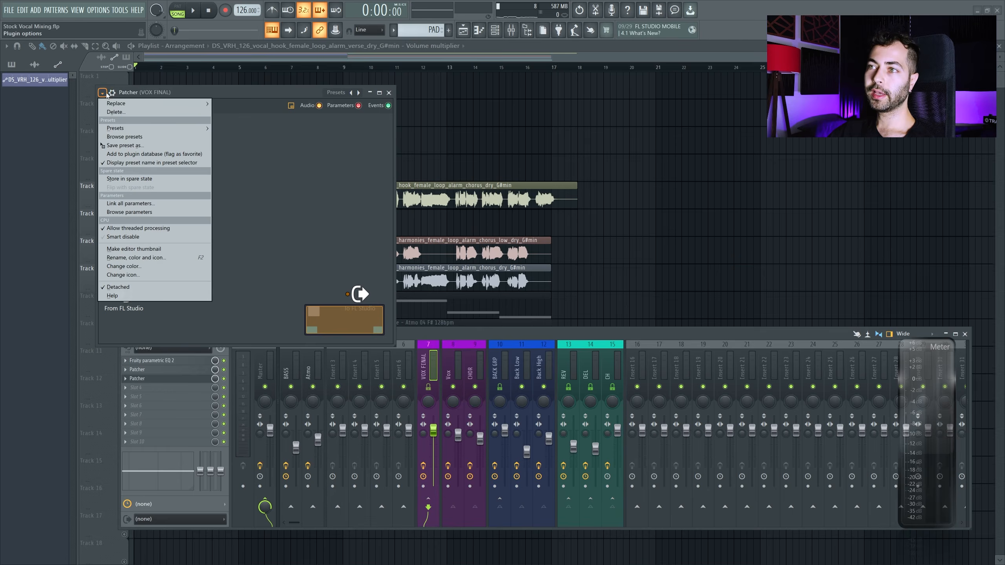
mouse_move(112, 129)
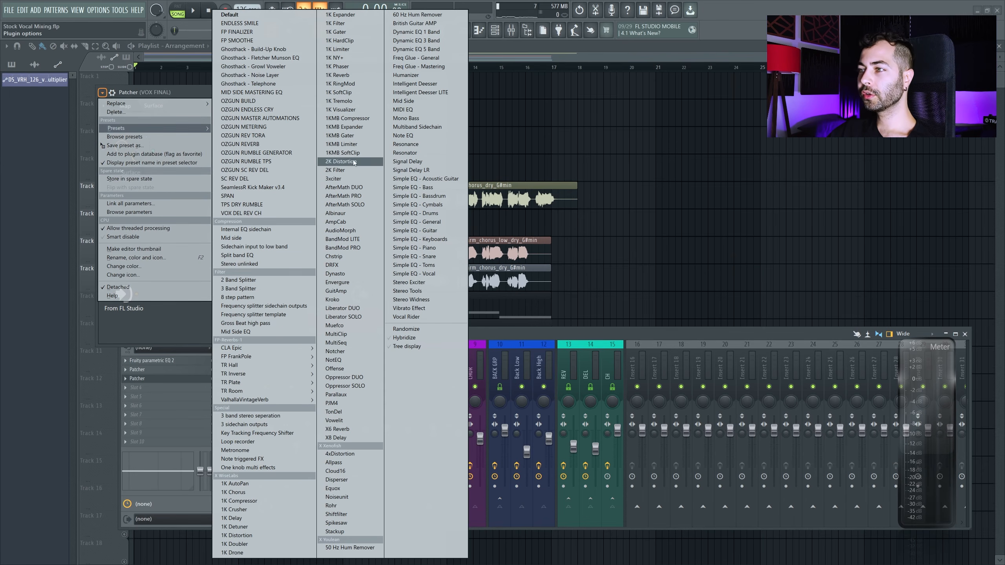
click(444, 48)
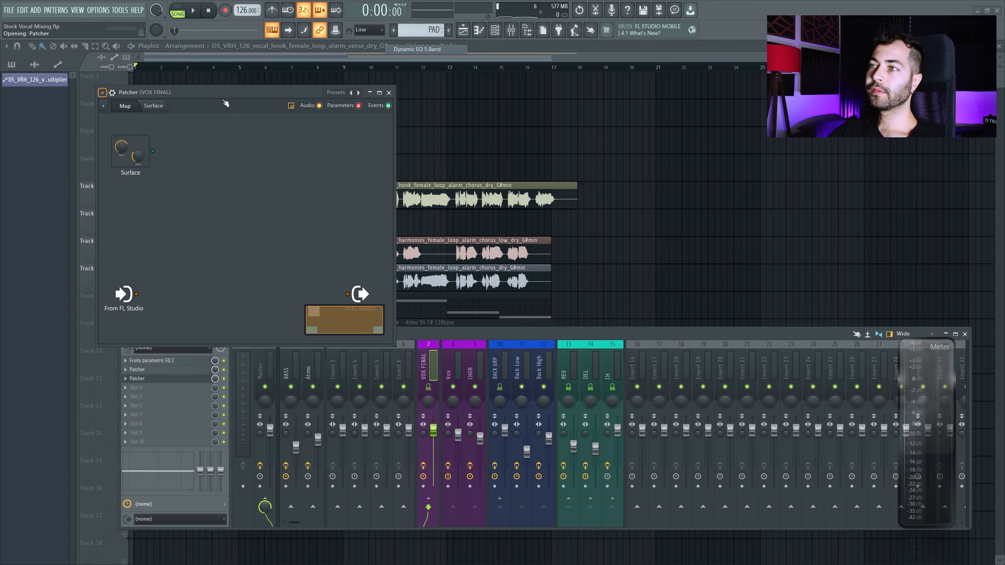
drag(221, 95, 273, 117)
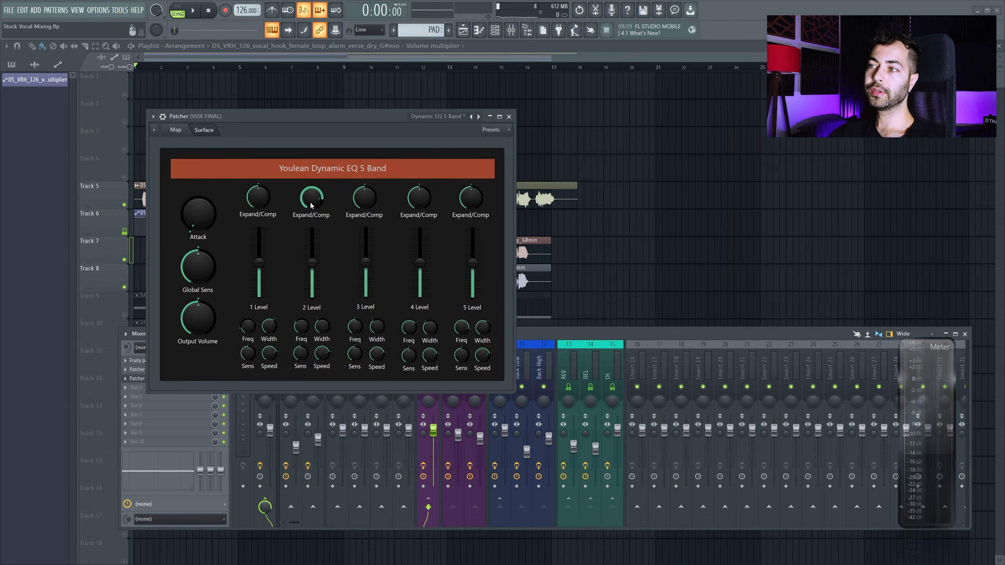
mouse_move(331, 116)
mouse_down()
mouse_move(392, 127)
mouse_move(341, 125)
mouse_up()
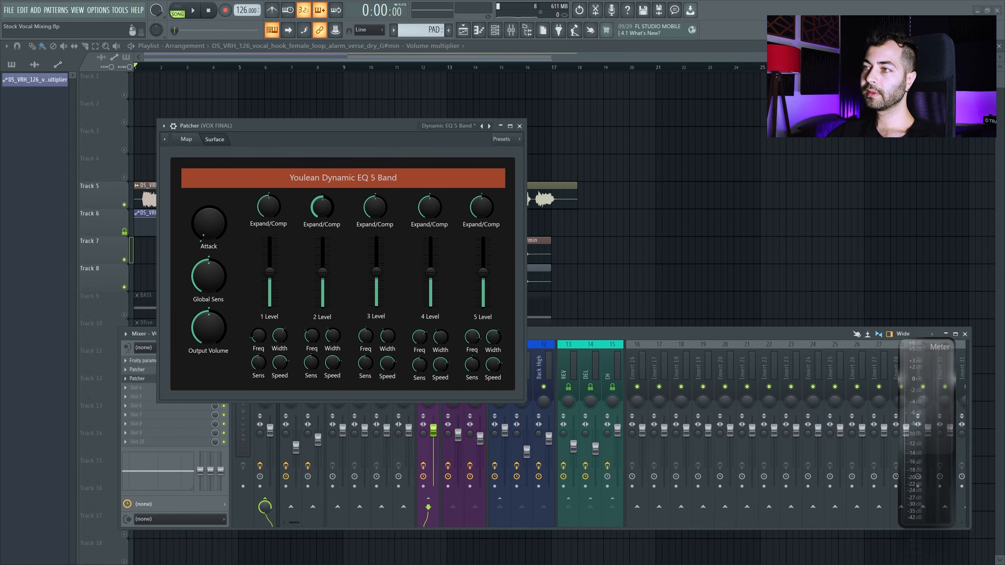
Play the verse with the Master track's SPAN analyzer open beside the dynamic EQ
key(space)
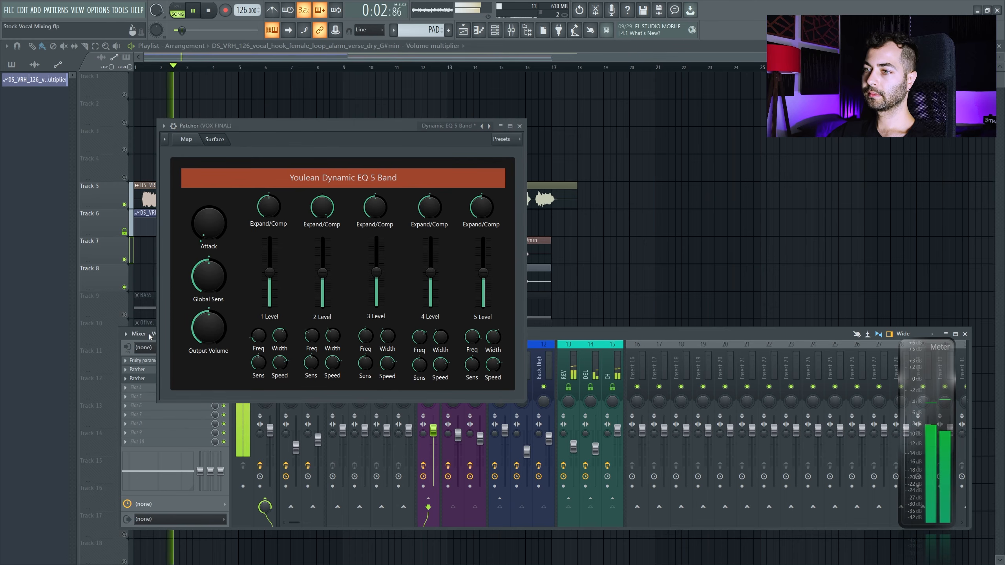
drag(542, 333, 533, 361)
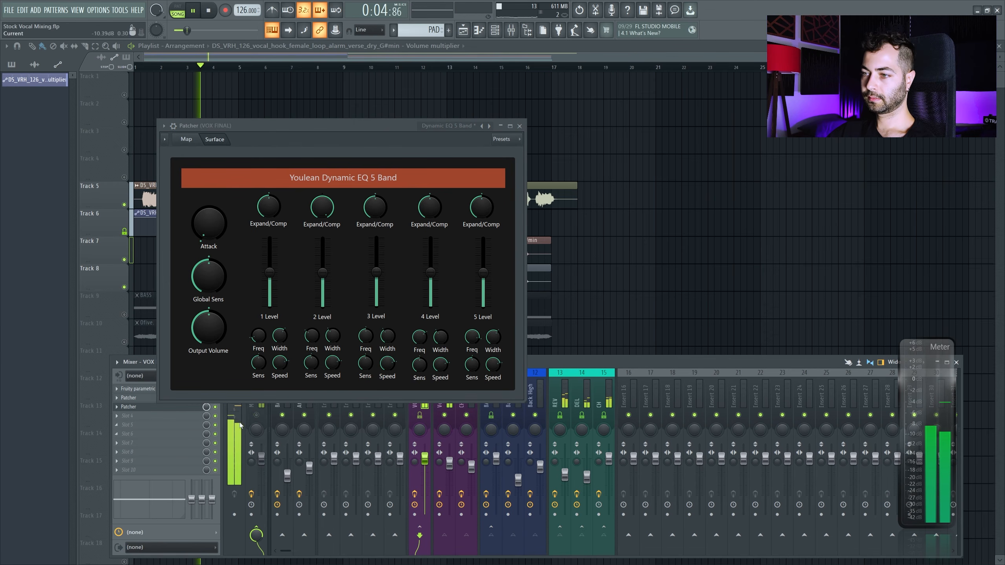
click(236, 435)
click(126, 461)
key(space)
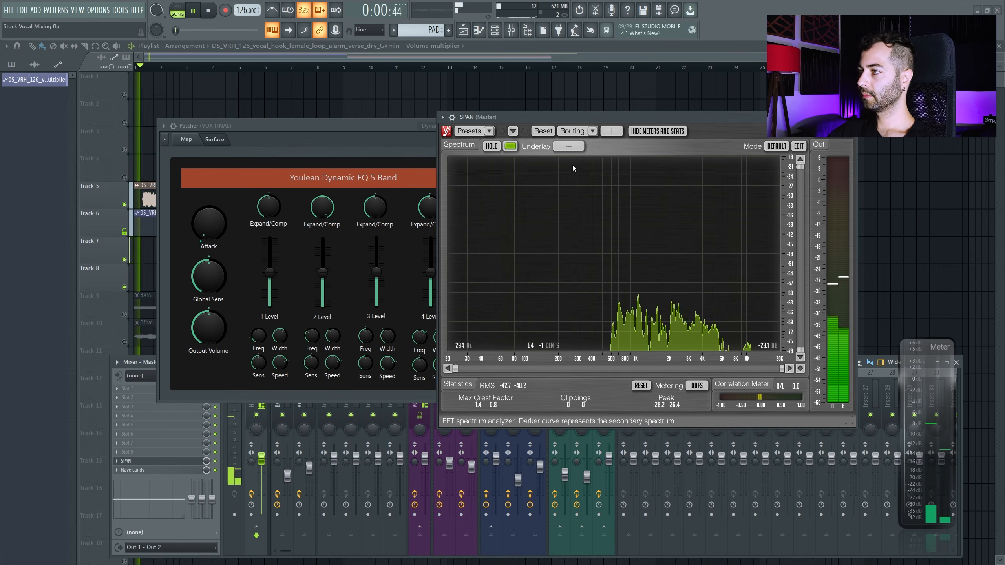
drag(585, 116, 639, 109)
click(301, 126)
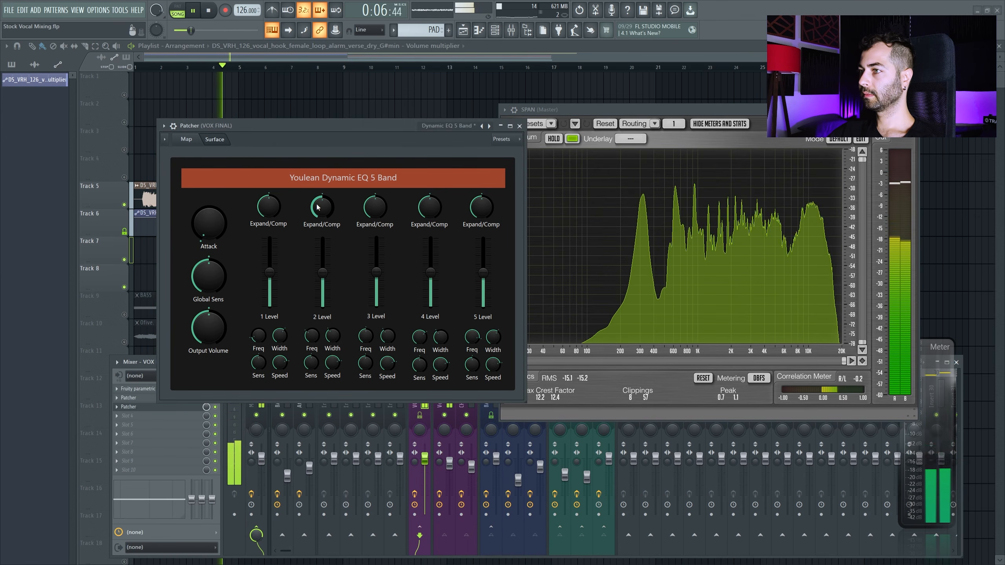
Audition the verse against the spectrum while adjusting the dynamic EQ bands, raising the band 4 level slightly
click(210, 11)
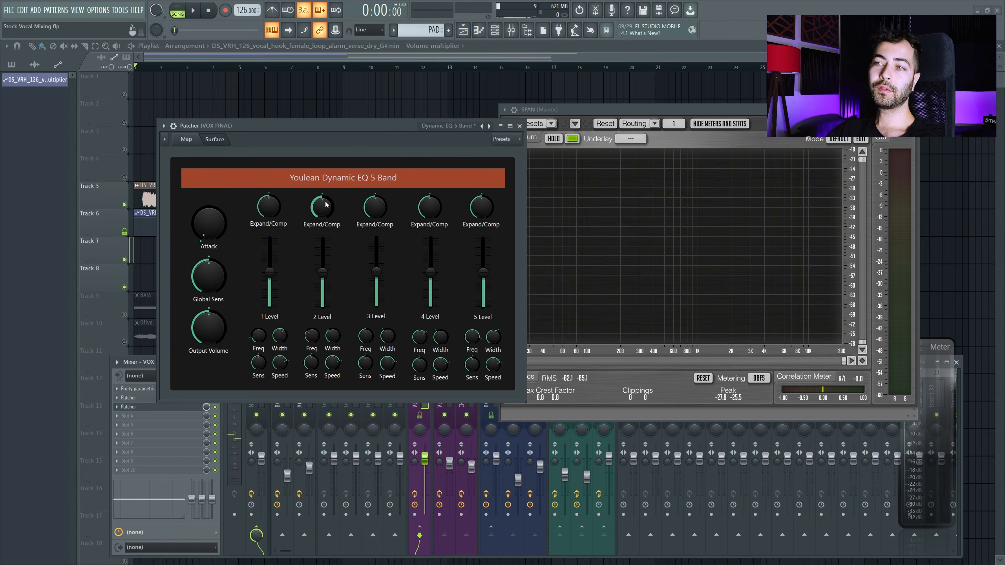
drag(328, 141, 324, 112)
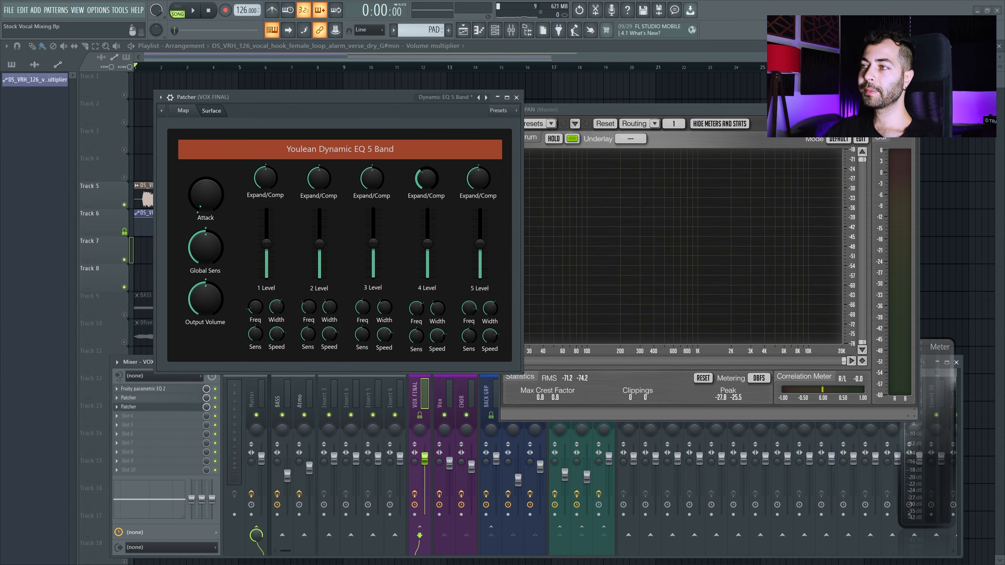
key(space)
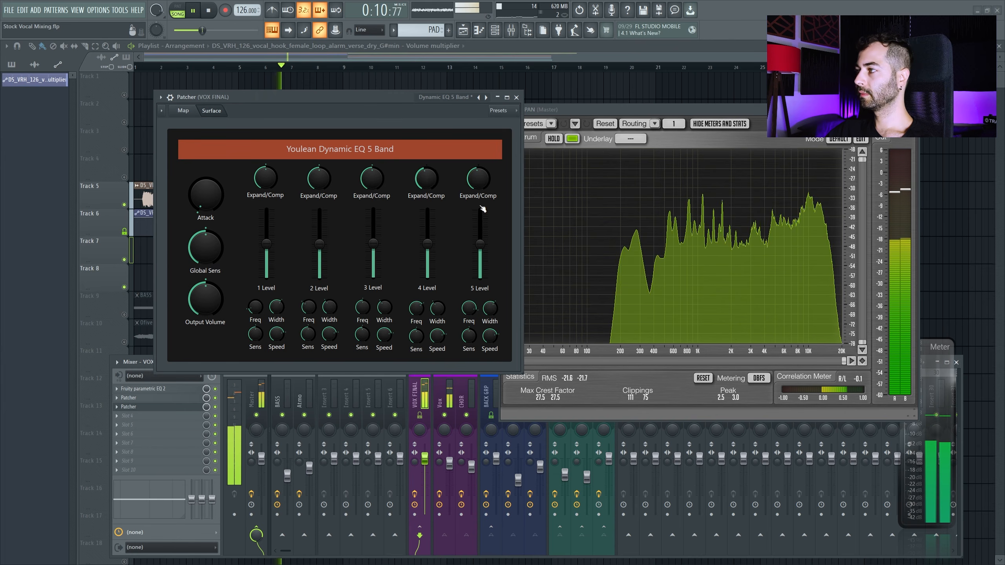
key(space)
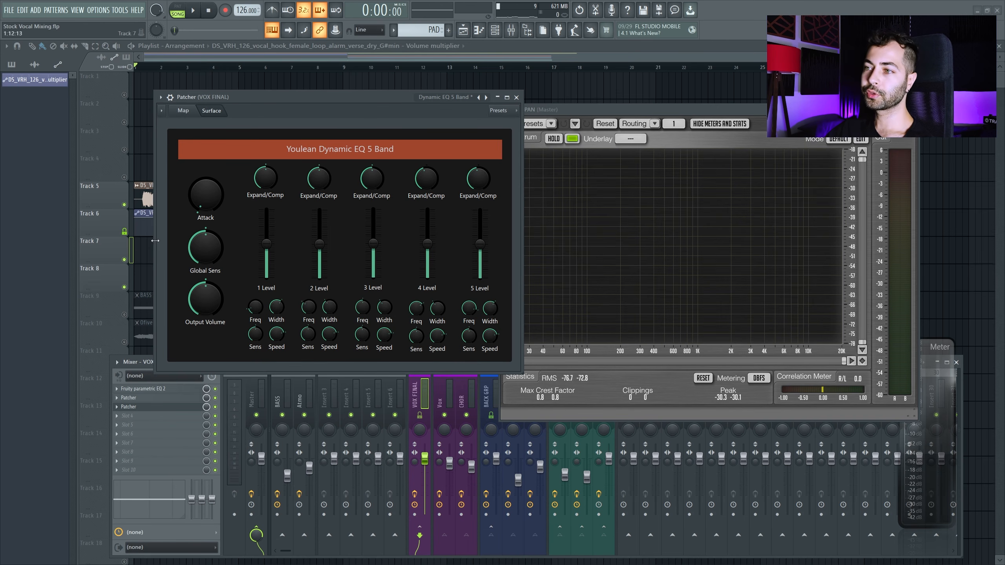
key(space)
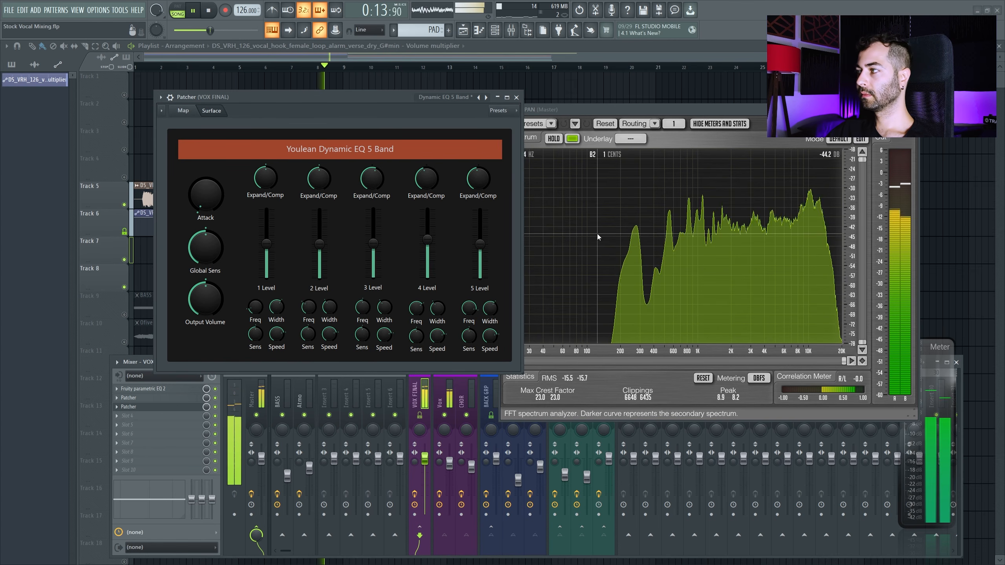
key(space)
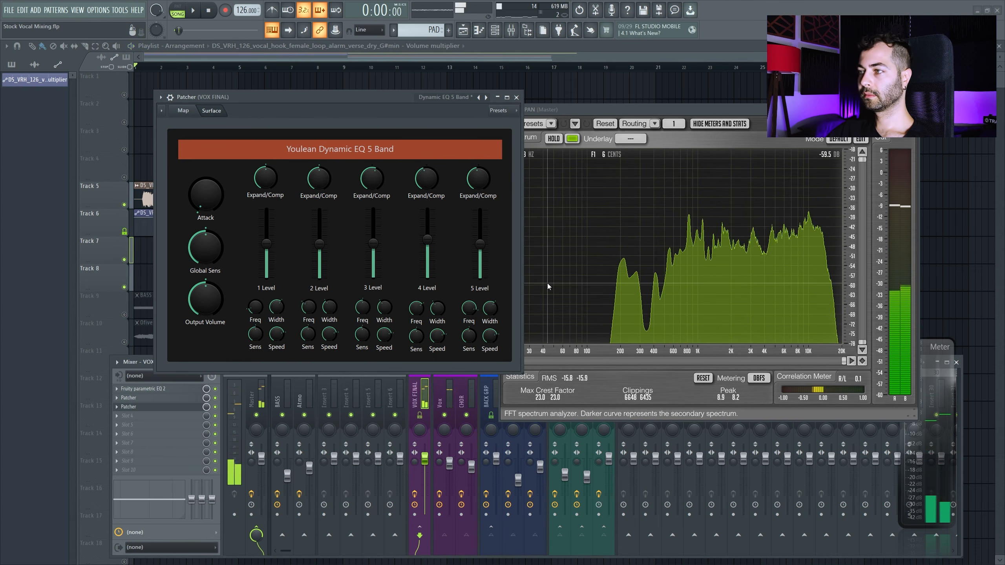
Close the dynamic EQ and SPAN, reselect VOX FINAL, unmute all playlist tracks and hide the mixer
click(516, 97)
click(912, 109)
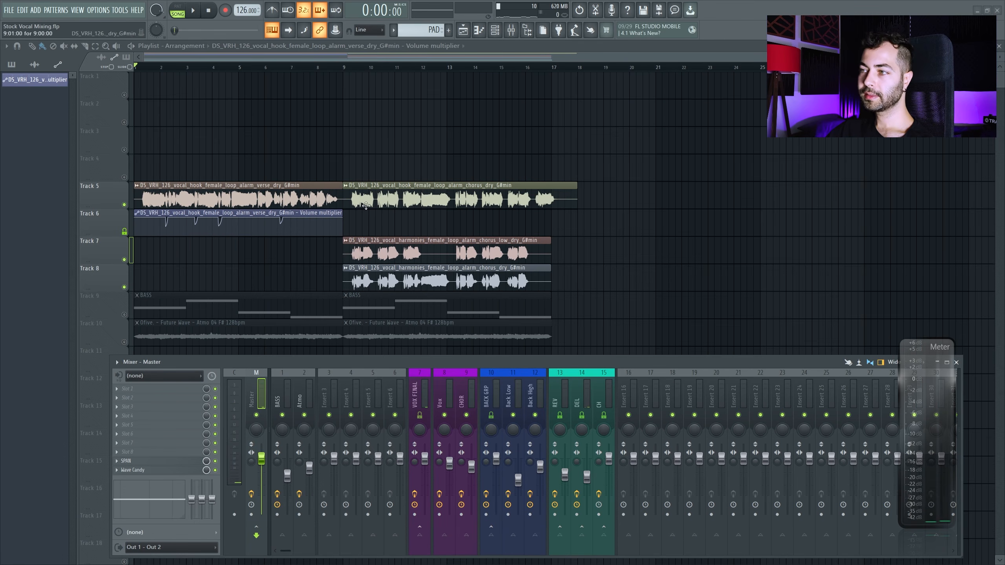
click(421, 396)
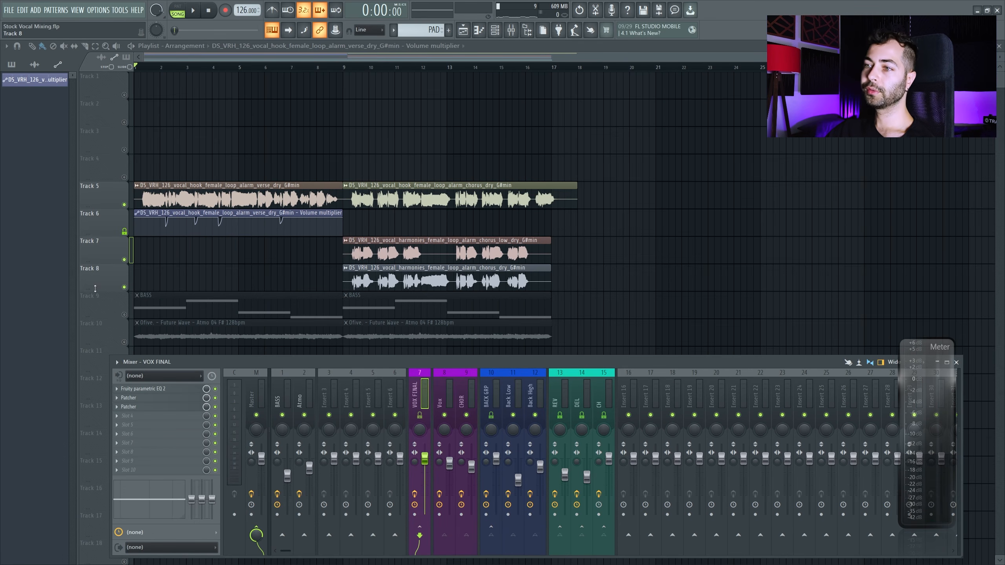
right_click(124, 287)
right_click(124, 287)
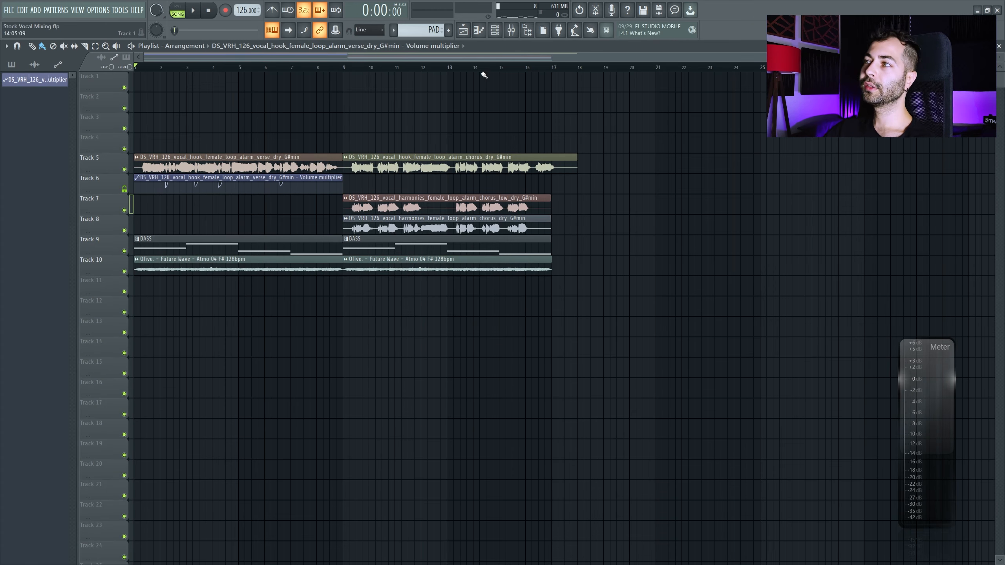
click(512, 32)
key(F9)
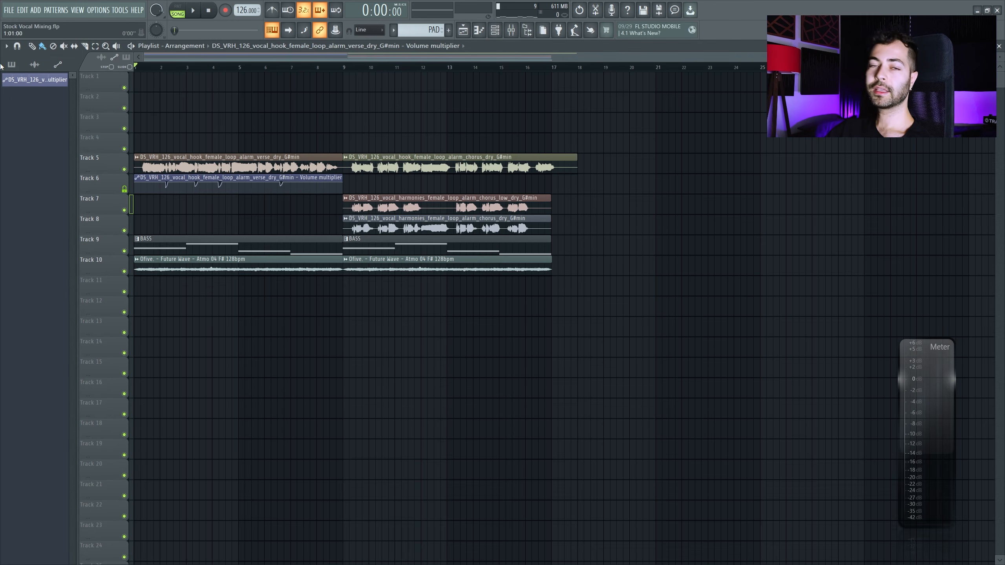
Play the full mix from the start and reopen the dynamic EQ Patcher on VOX FINAL
scroll(333, 324, up, 2)
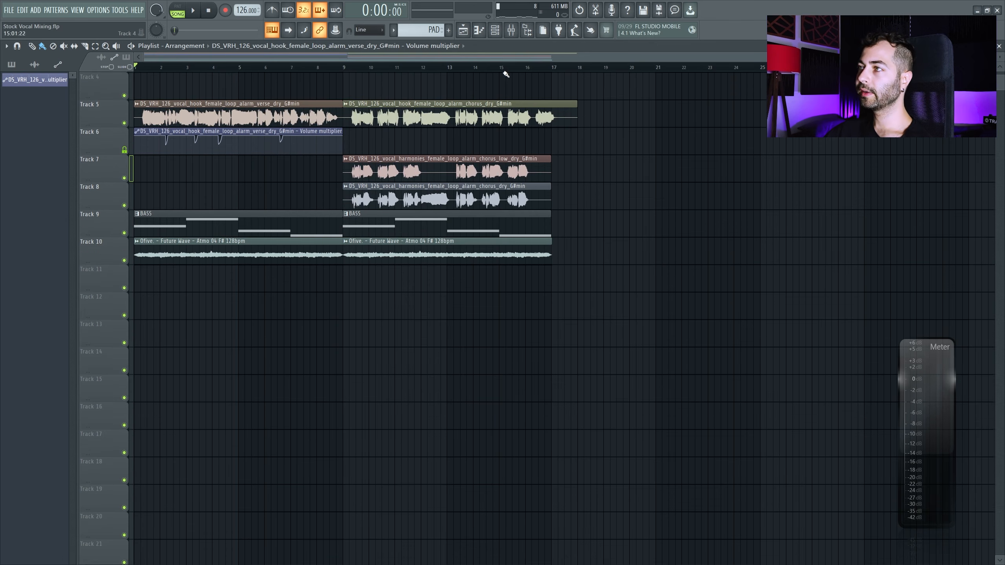
click(511, 31)
key(space)
drag(545, 363, 545, 302)
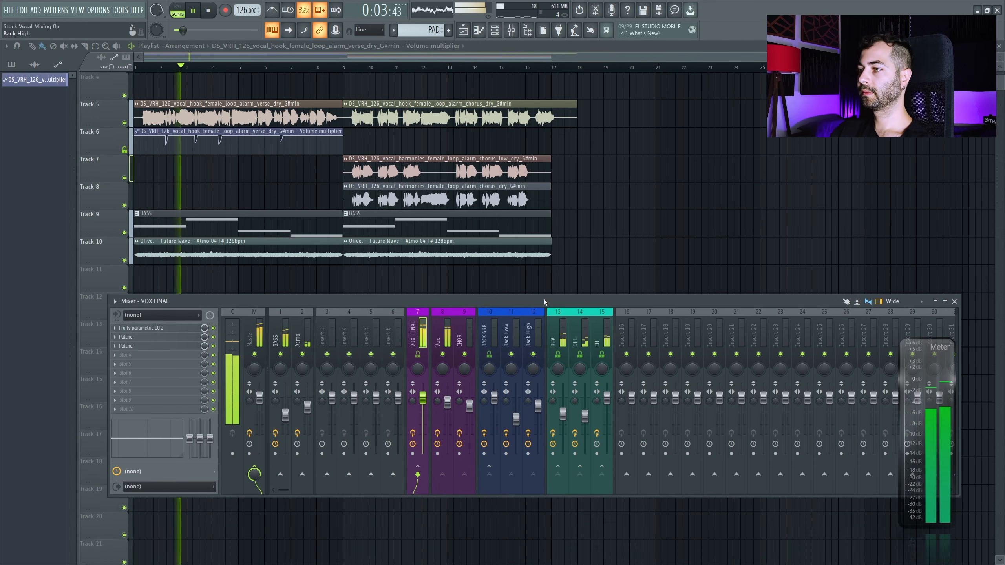
click(166, 343)
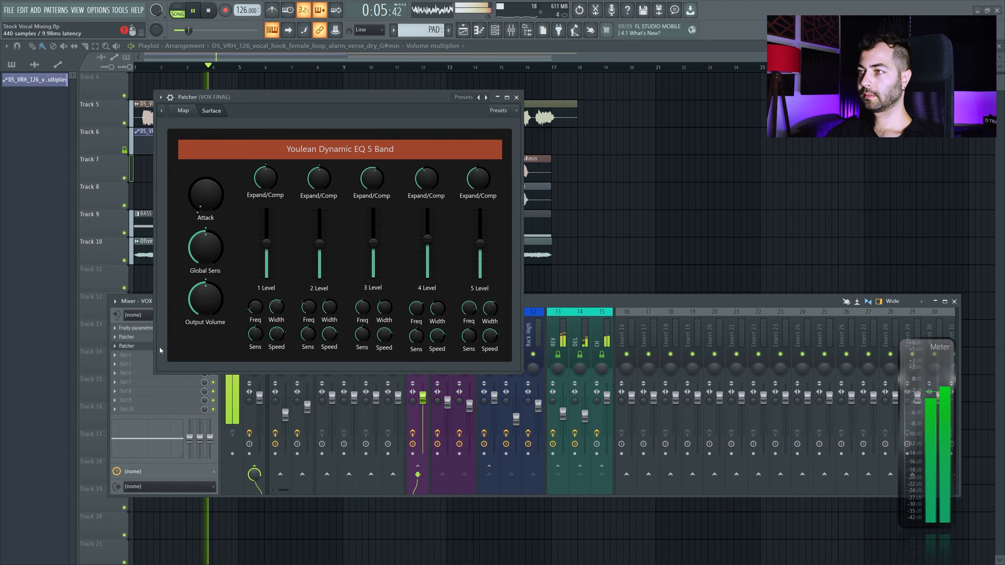
key(space)
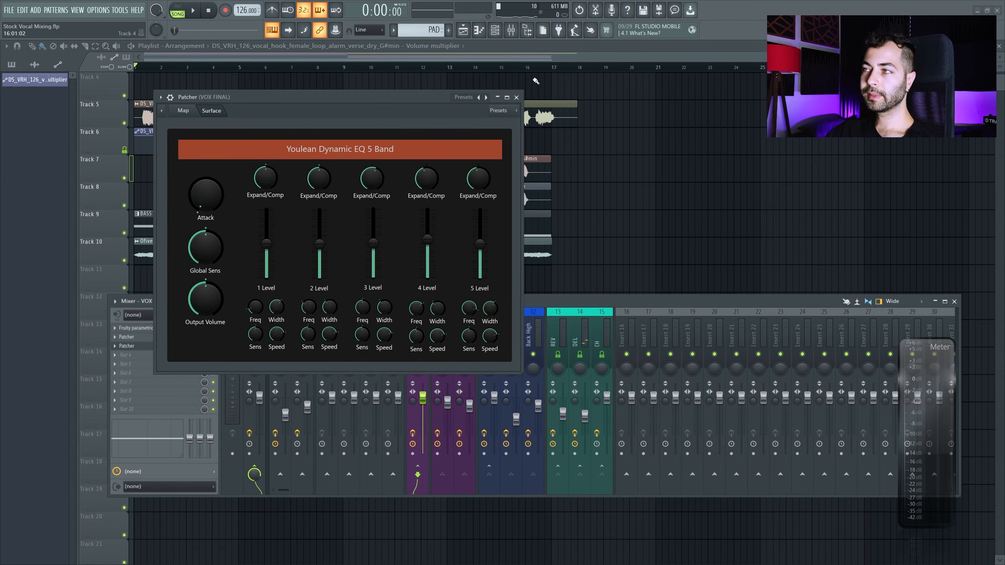
Show the dynamic EQ Patcher's on/off and mix level settings, then close the plugin and the mixer
click(172, 98)
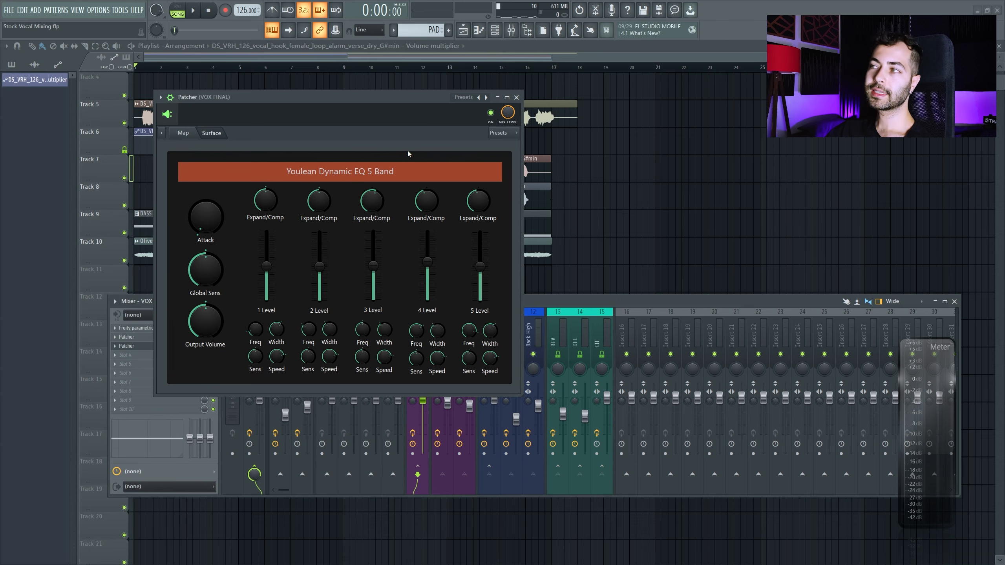
click(516, 97)
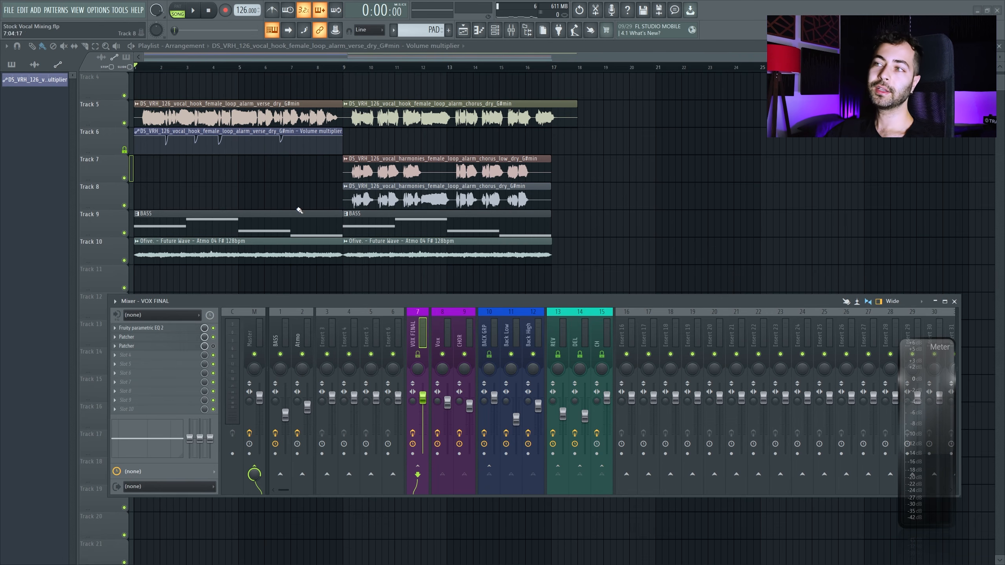
scroll(285, 234, down, 2)
key(F9)
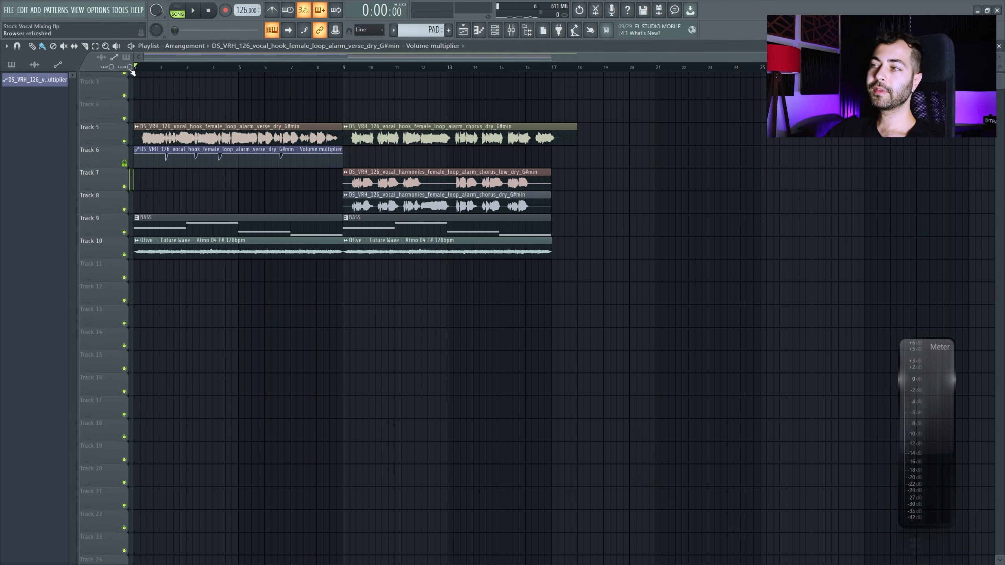
Show the mixer's vocal and effect channels, hide the mixer and select the BASS and Atmo clips on Tracks 9 and 10
click(515, 35)
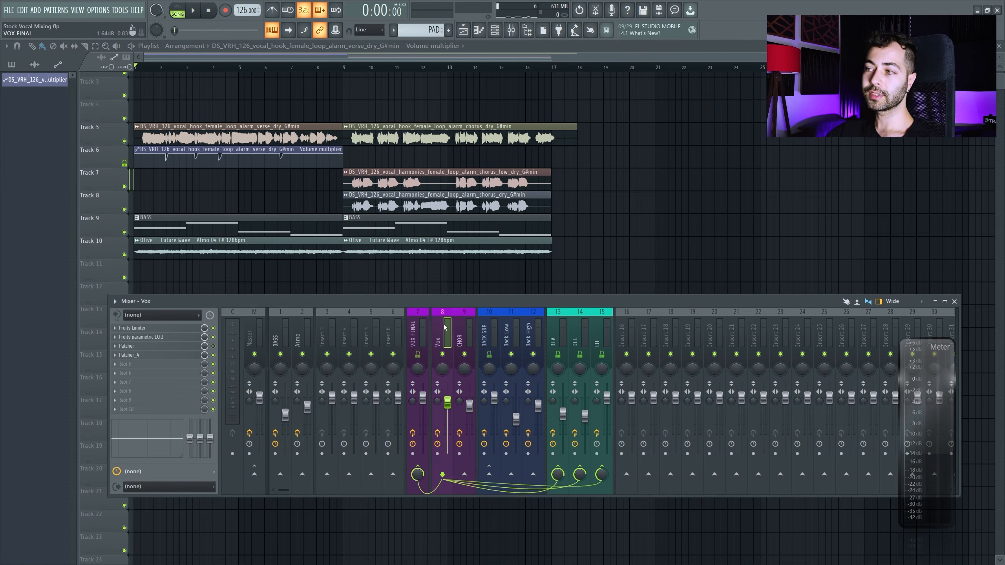
click(574, 335)
key(F9)
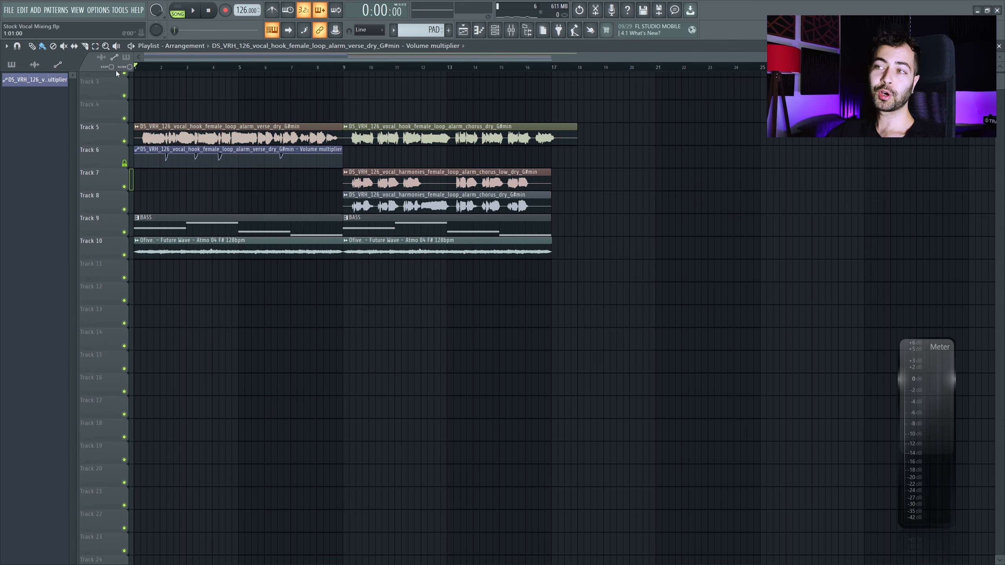
drag(155, 216, 550, 284)
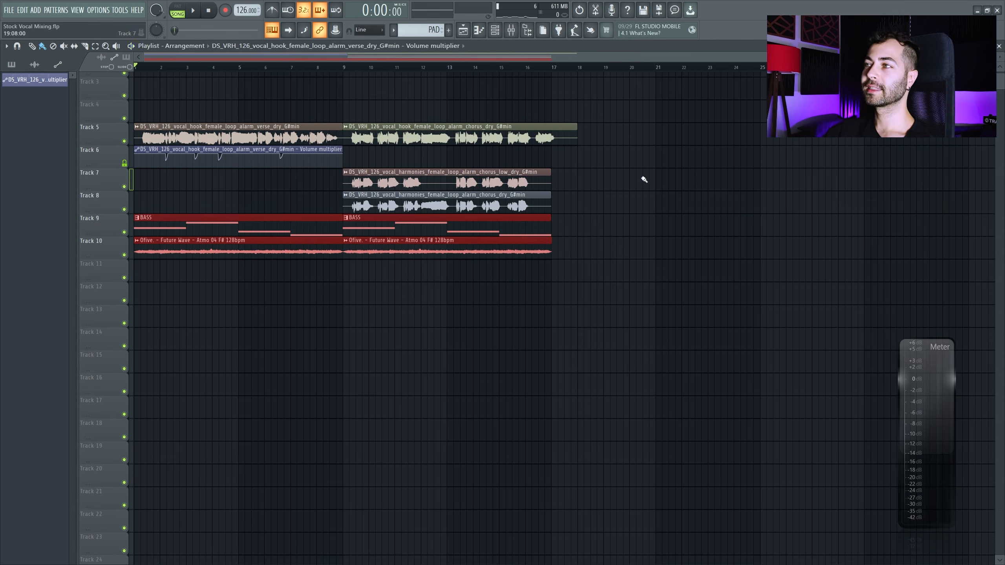
Play the full mix from the start with the mixer shown, briefly view the 1K COMP Patcher on VOX FINAL, and stop playback
key(space)
click(511, 32)
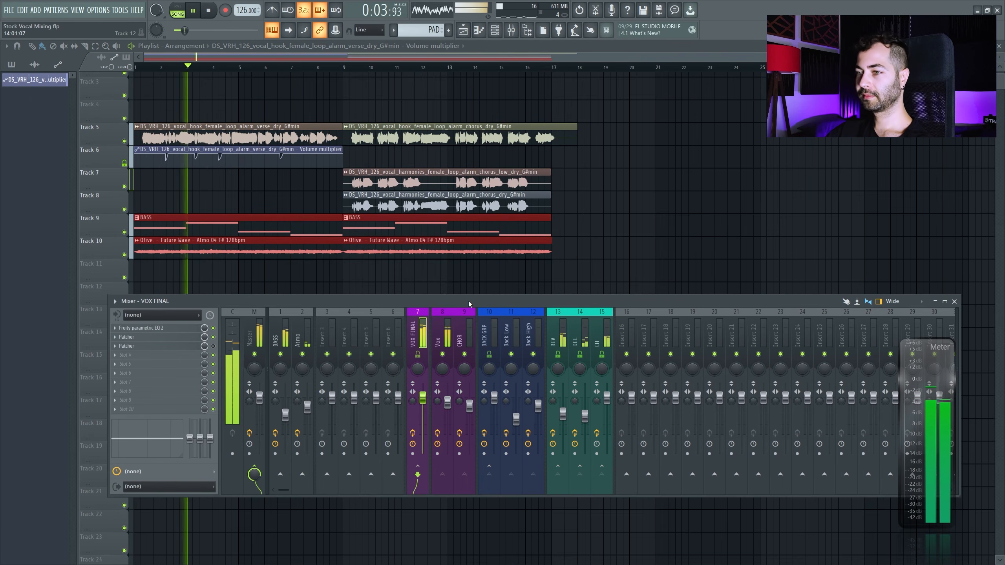
click(178, 336)
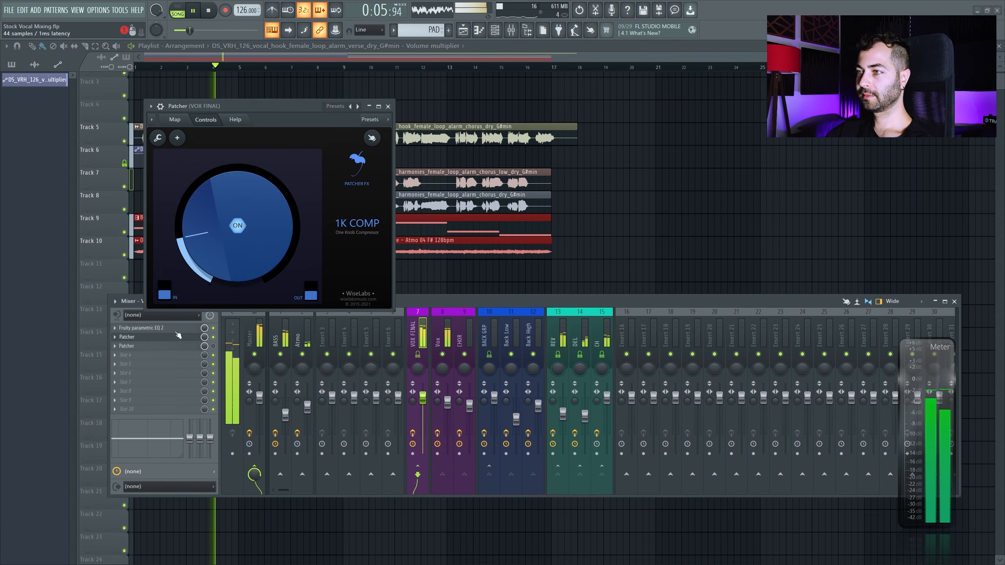
click(388, 106)
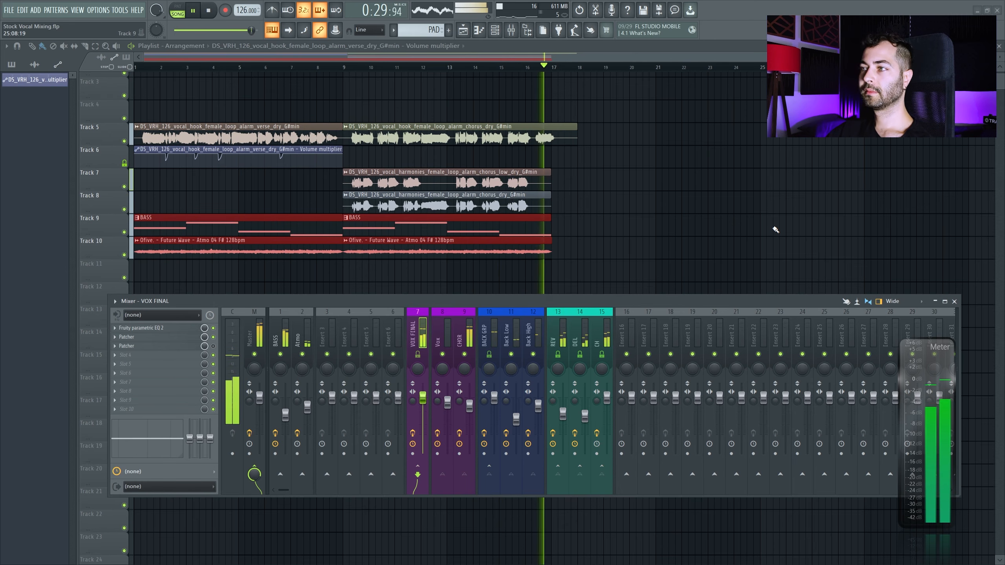
key(space)
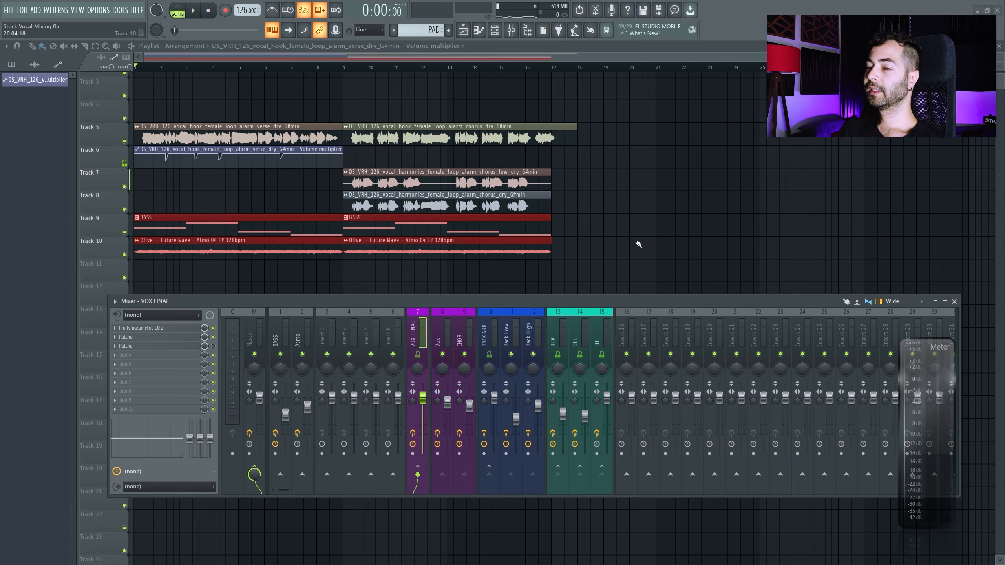